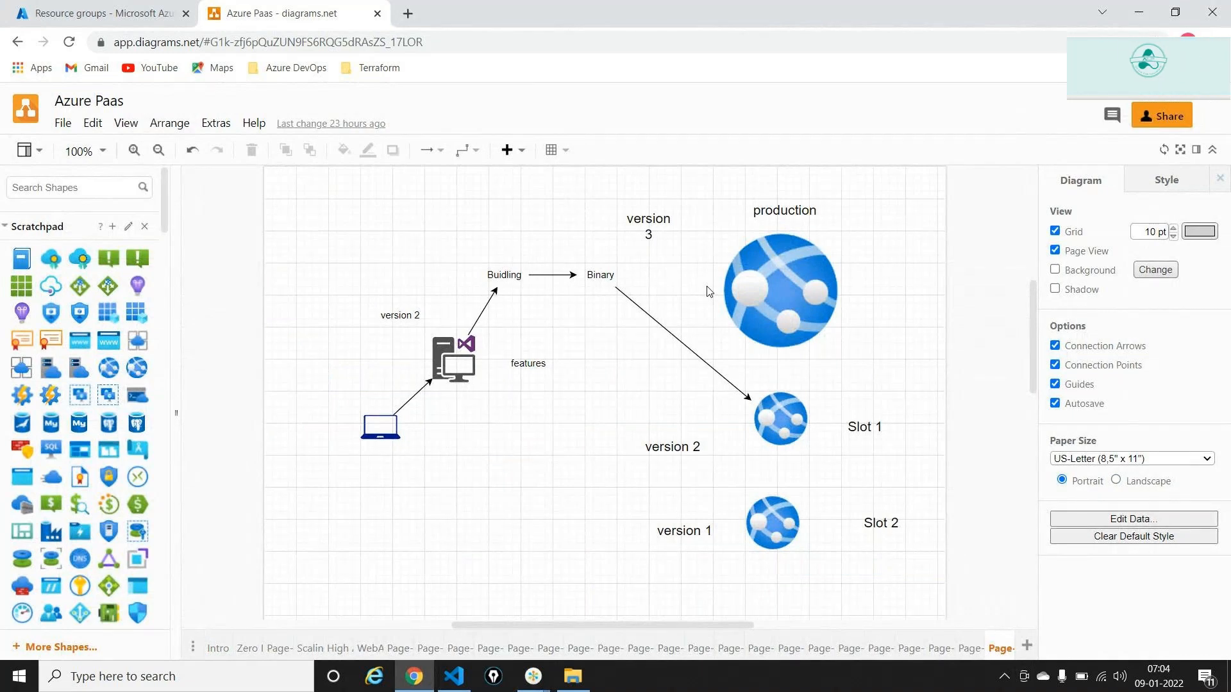
Step: Open a blank Notepad window and enlarge its text view to 210%
key(super+r)
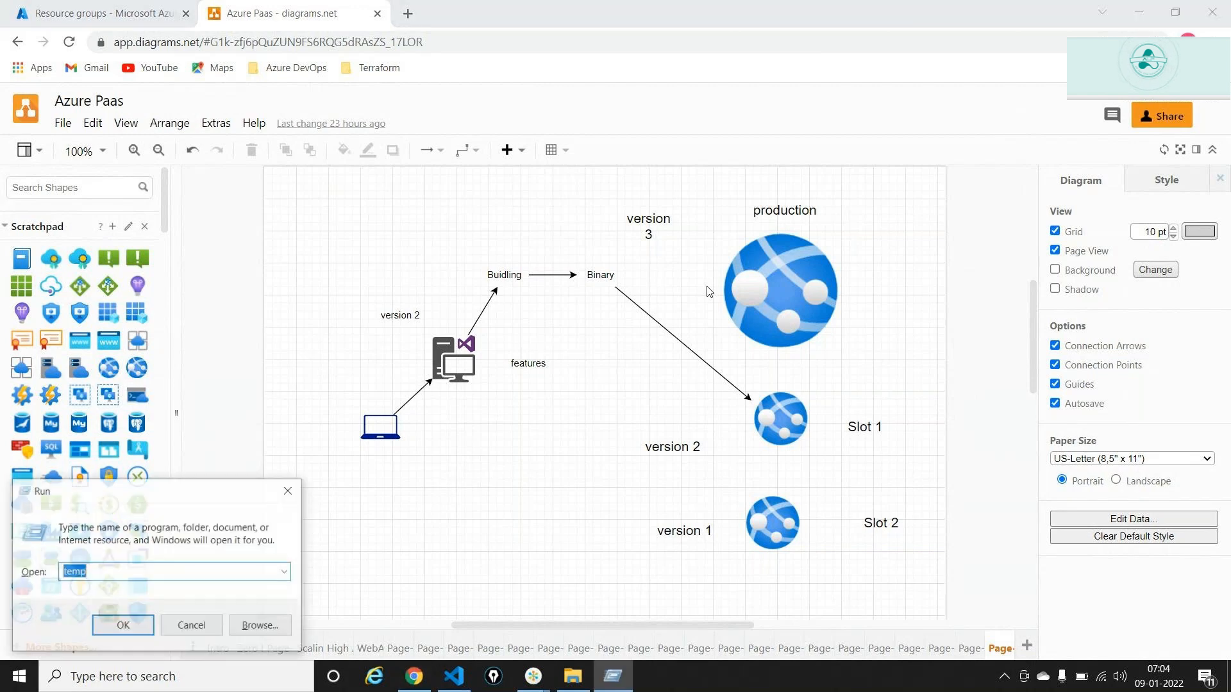
text(note)
key(Down)
key(Return)
key(ctrl+plus)
key(ctrl+plus)
key(ctrl+plus)
key(ctrl+plus)
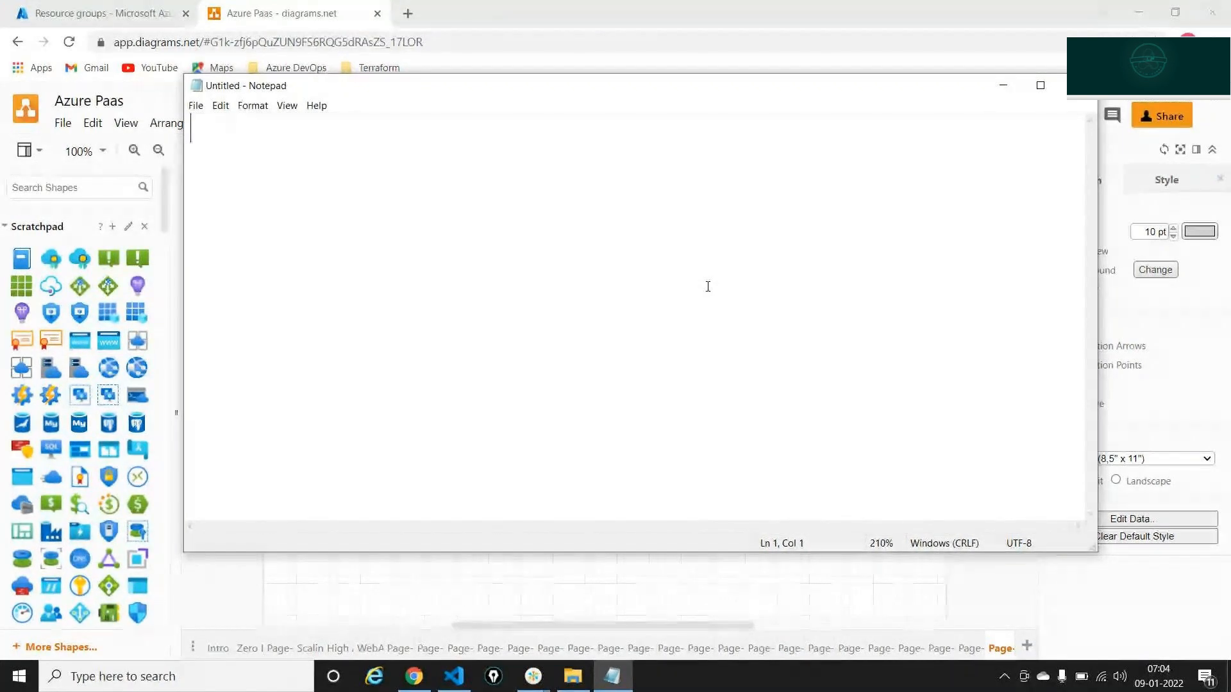
Step: Write the heading "Deployment slots :" in the note and leave blank lines below it
text(Deployment sk)
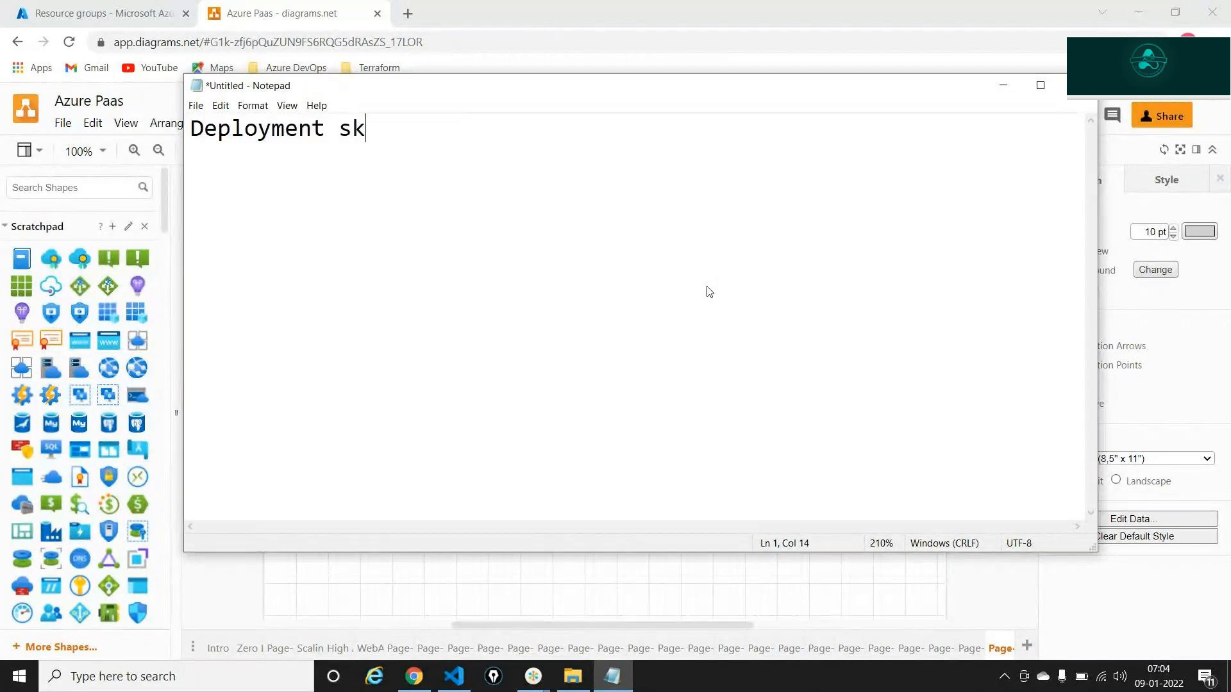
key(BackSpace)
text(lots )
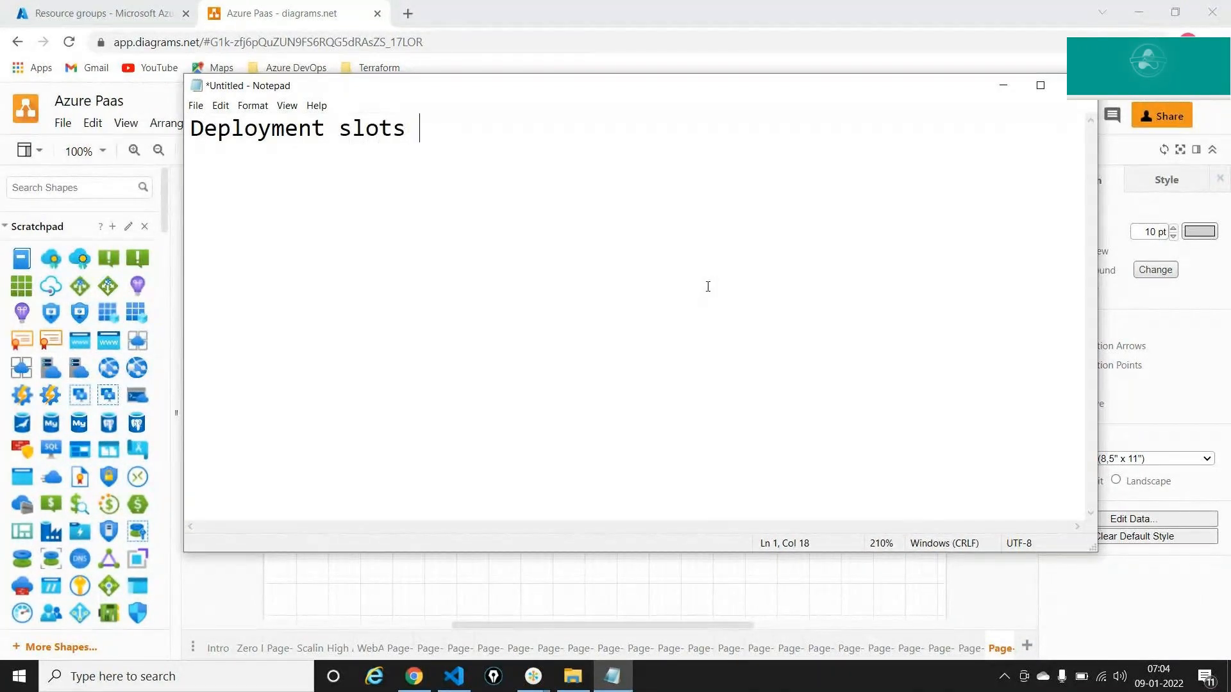
text(:)
key(Return)
key(Return)
key(Return)
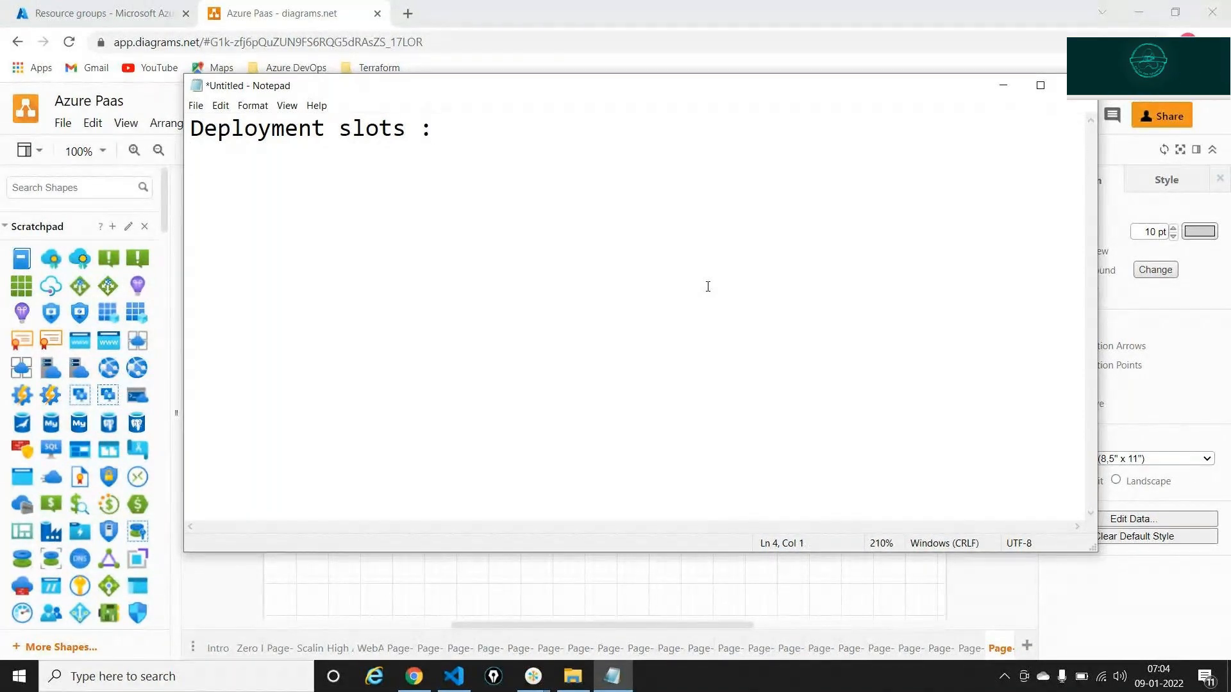
Step: Add the lines "Take -- slot which replicates" and "Swap --" below the heading
text(Take )
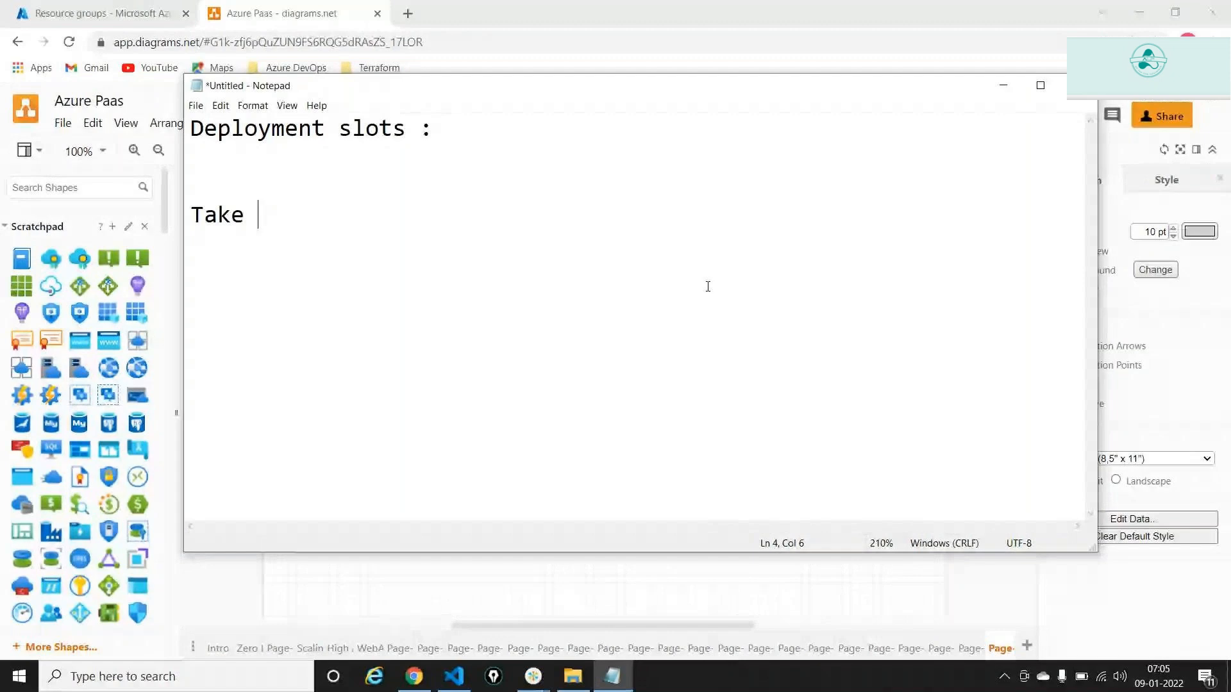
text(-- )
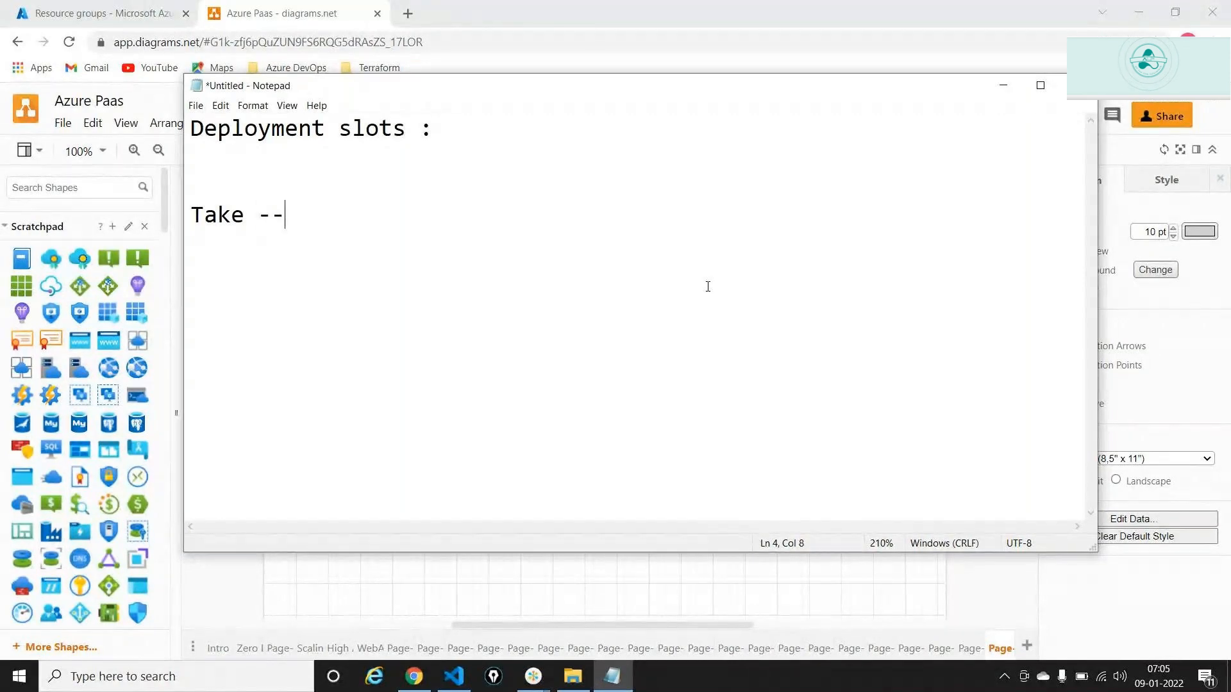
text(slot w)
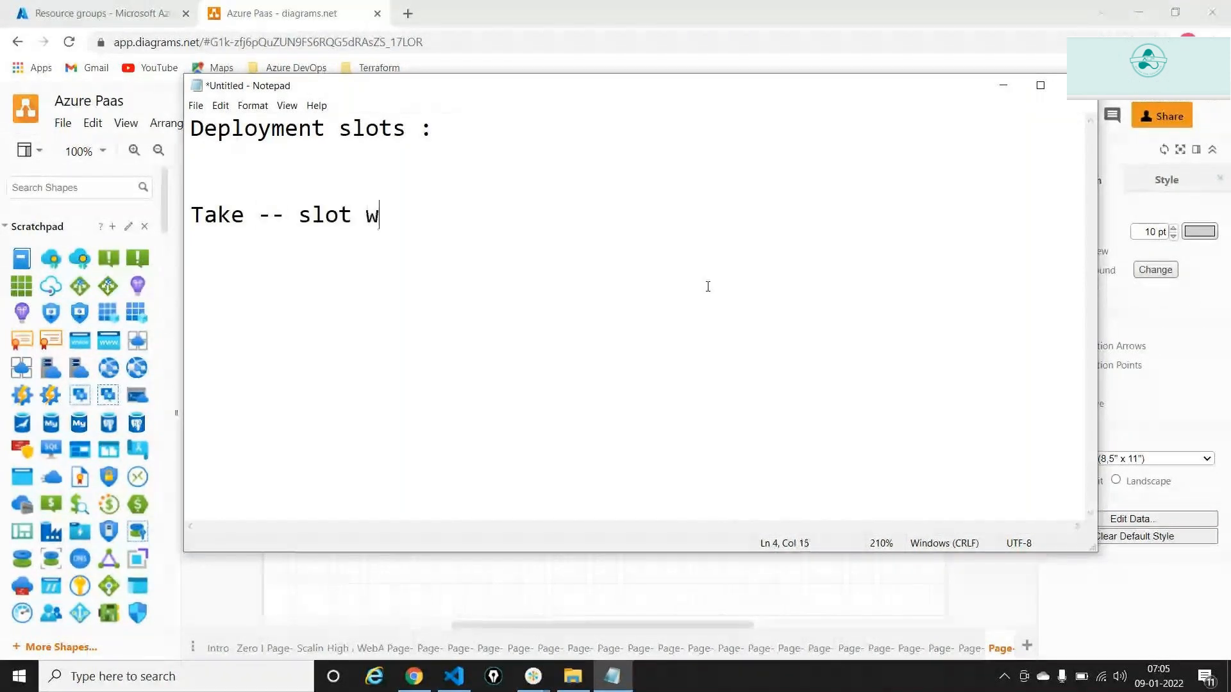
text(hich replicat)
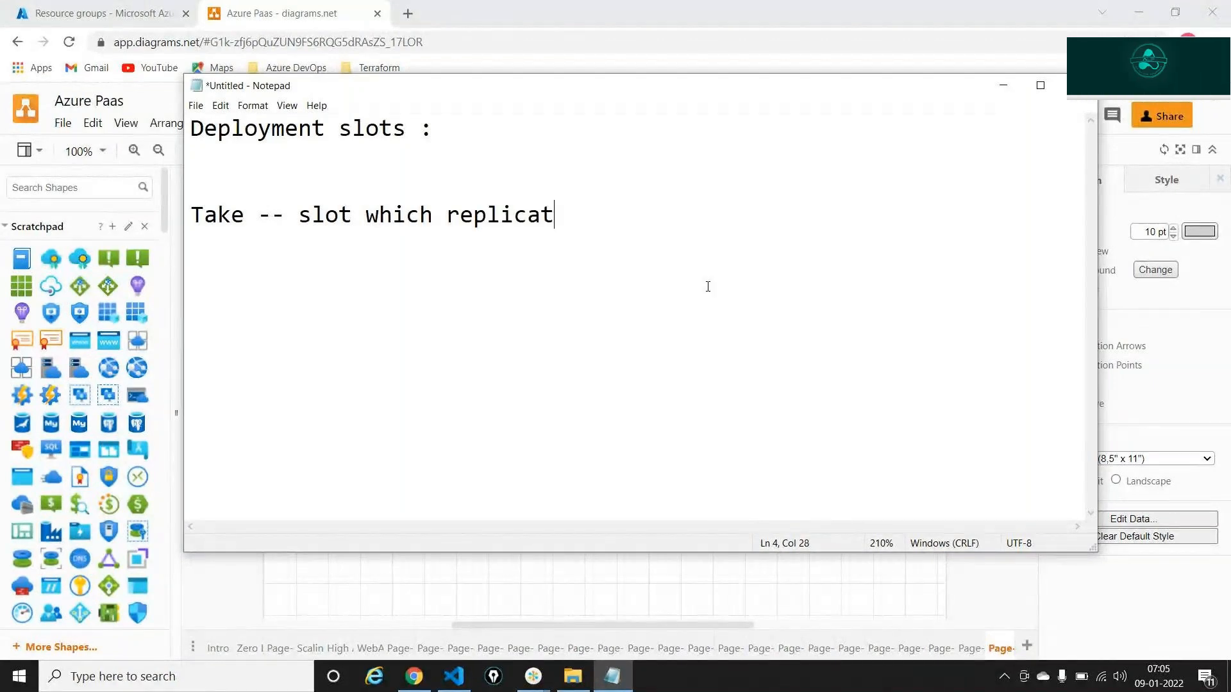
text(ions)
key(BackSpace)
key(BackSpace)
key(BackSpace)
key(BackSpace)
text(es)
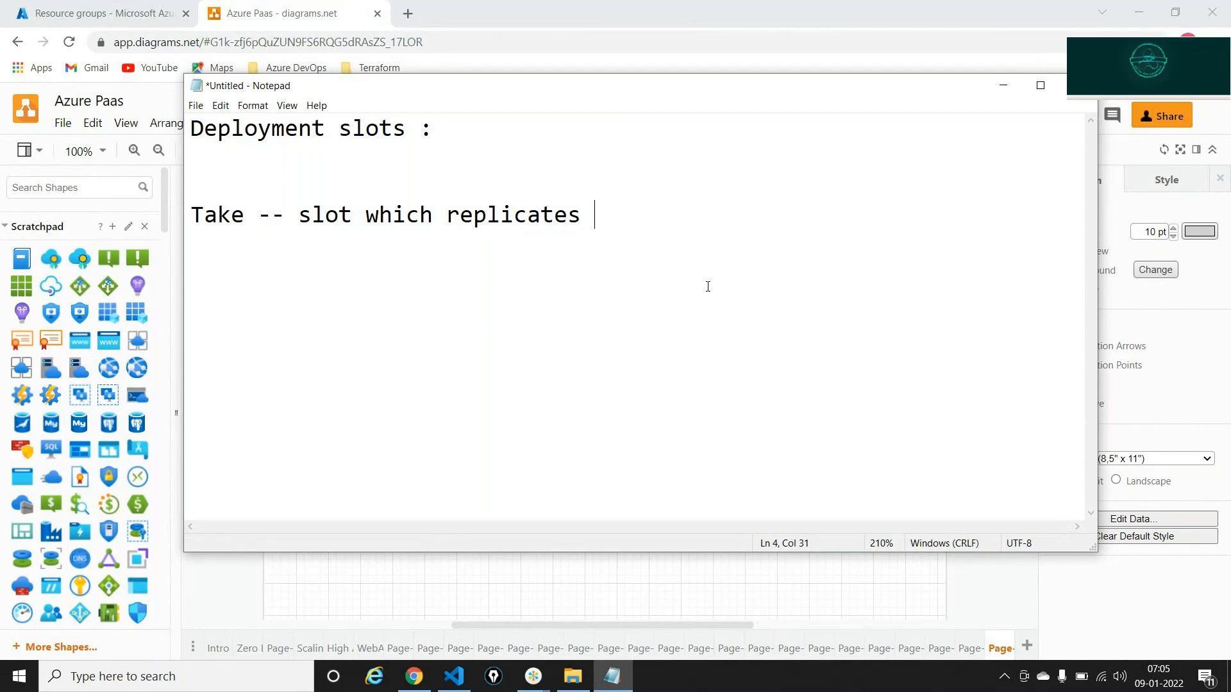
key(Return)
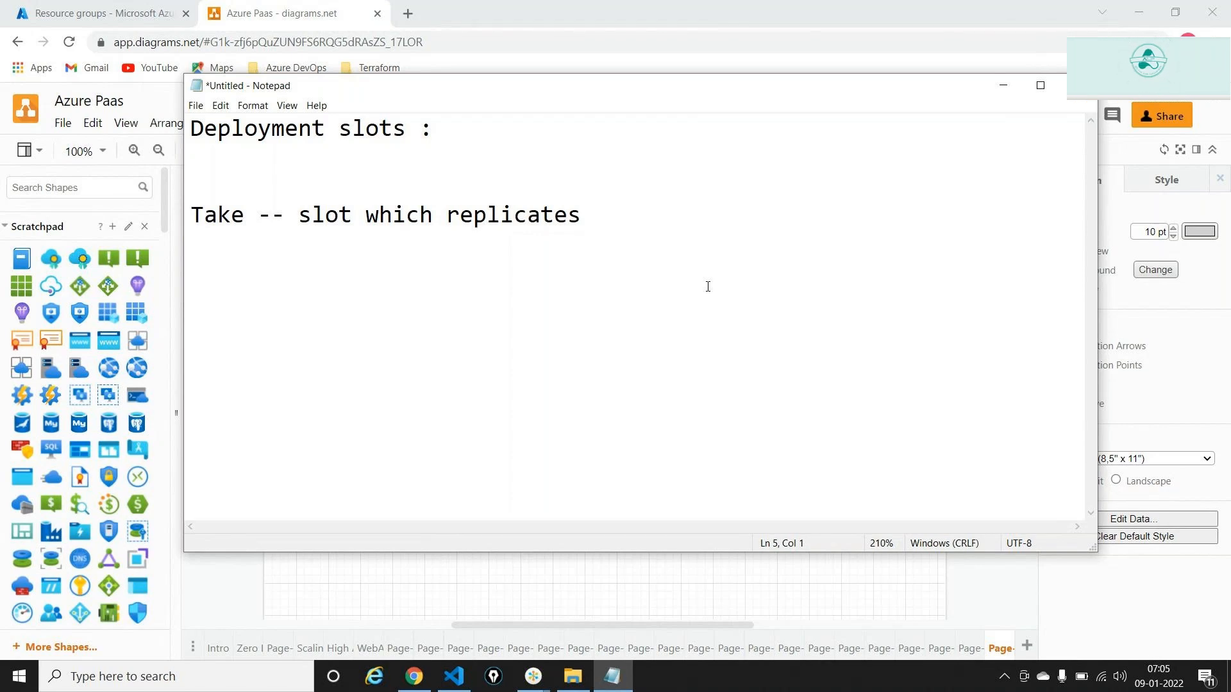
text(Swap )
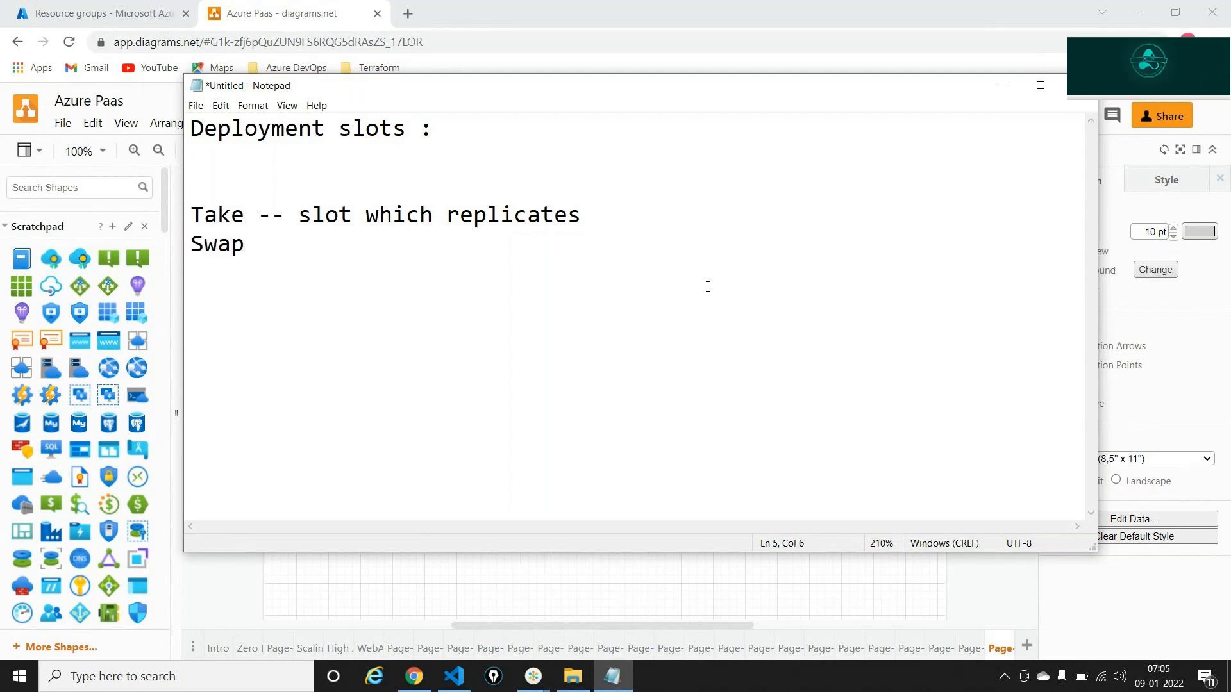
text(--)
Step: Switch to the Azure Paas diagram in diagrams.net and examine the production and Slot 1 app icons
key(alt+Tab)
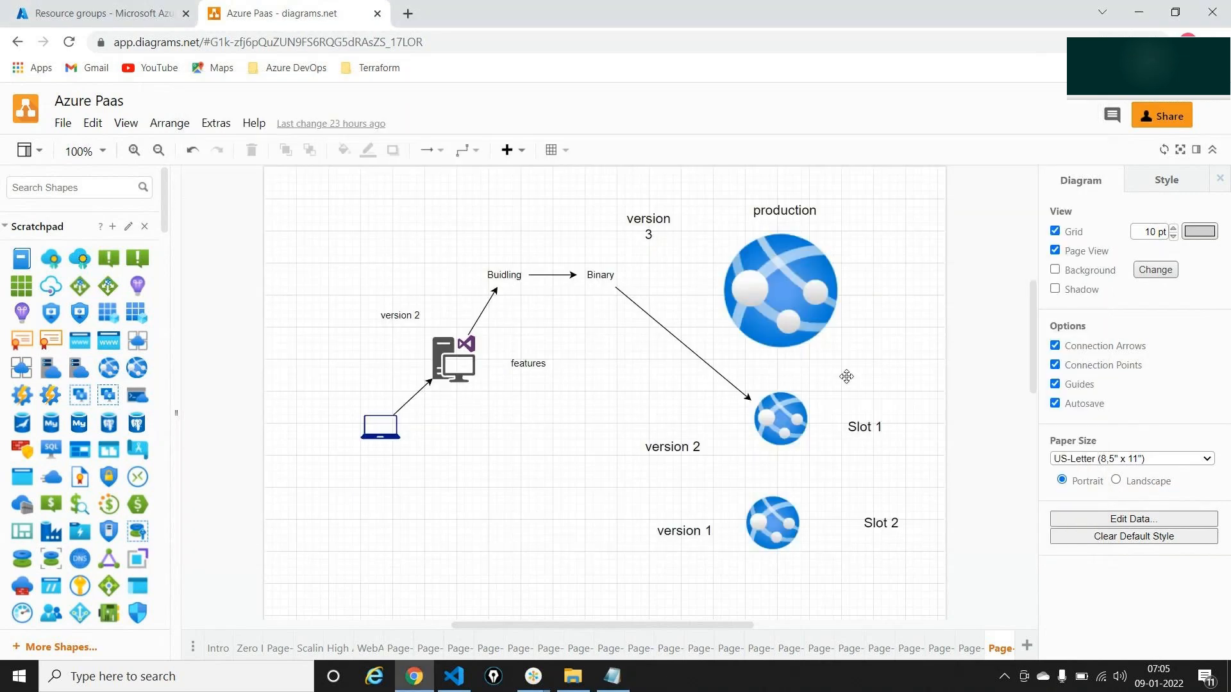
click(791, 409)
click(789, 242)
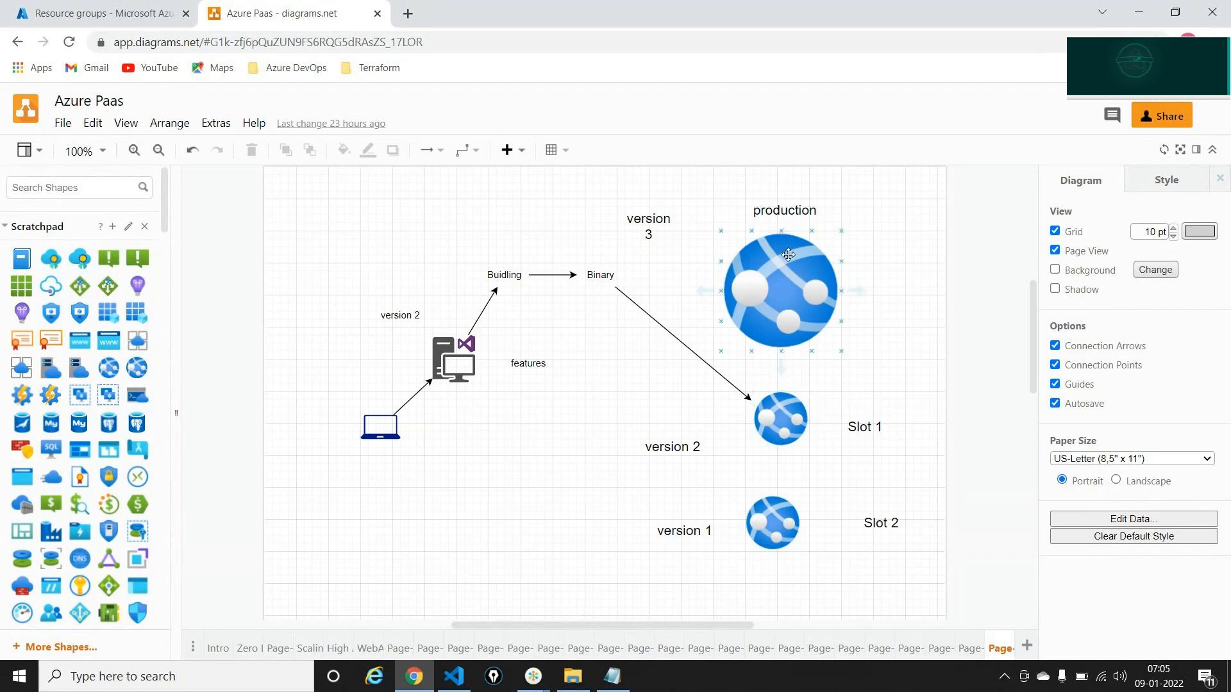
click(775, 439)
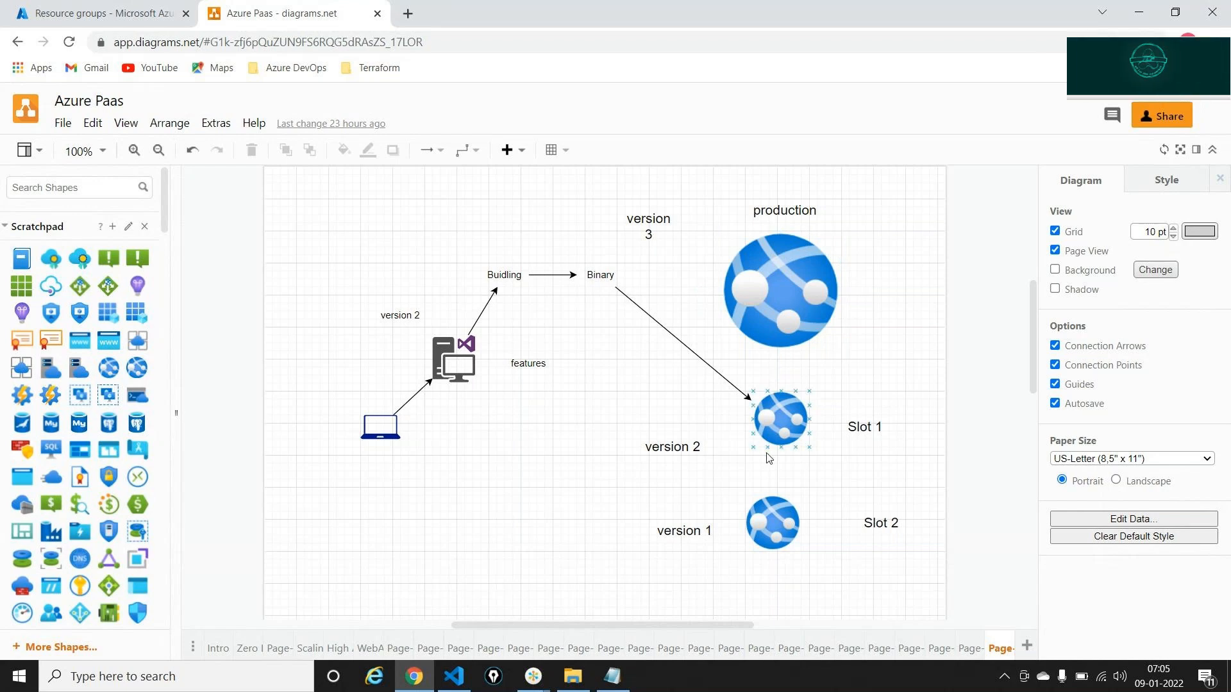
Step: Add a new page to the diagram and place a large blue web app icon near its centre
click(1028, 648)
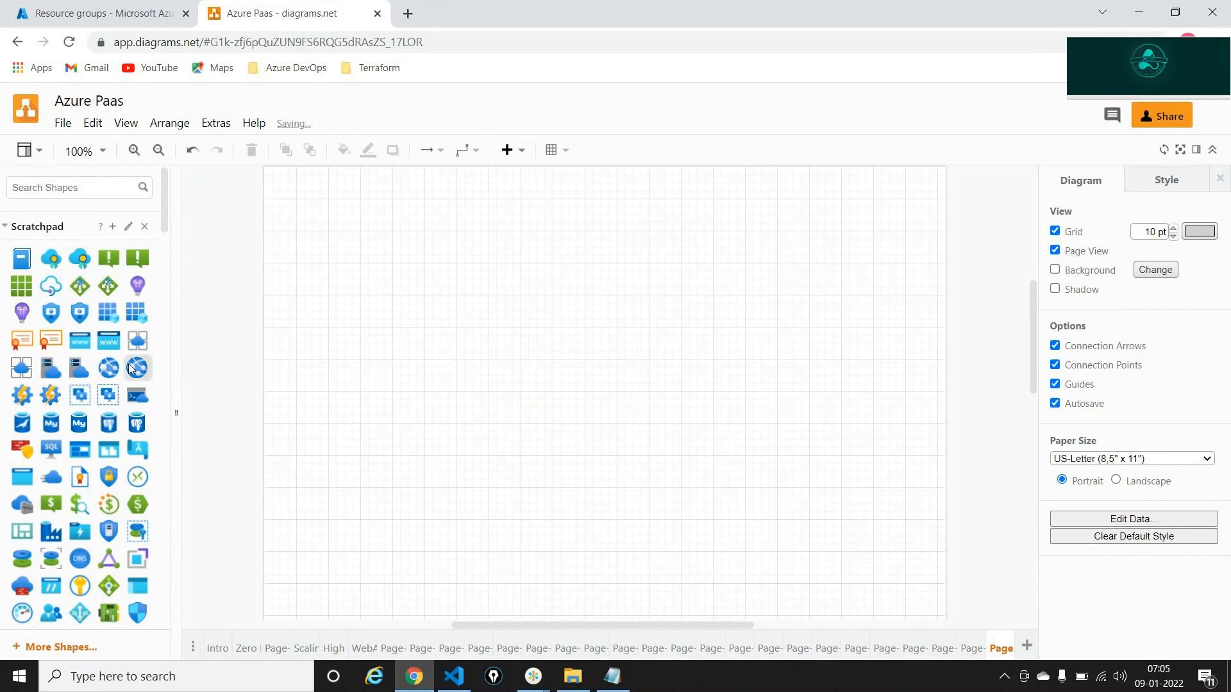
mouse_move(110, 366)
drag(110, 365, 616, 352)
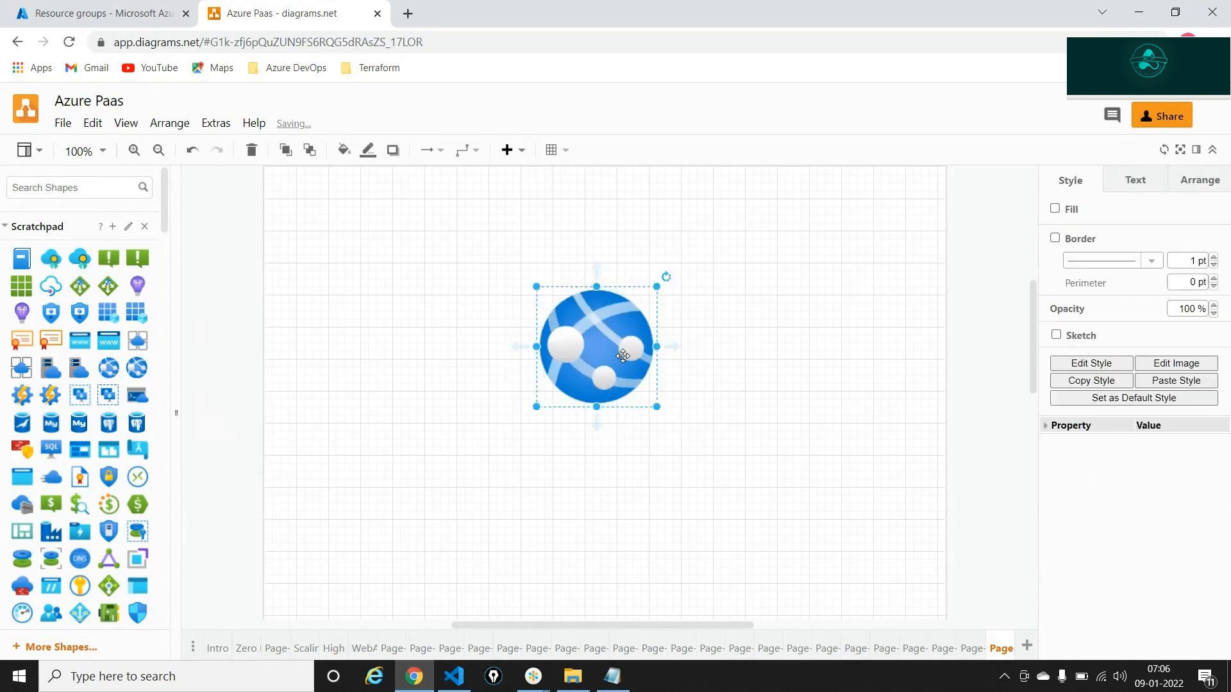
click(796, 364)
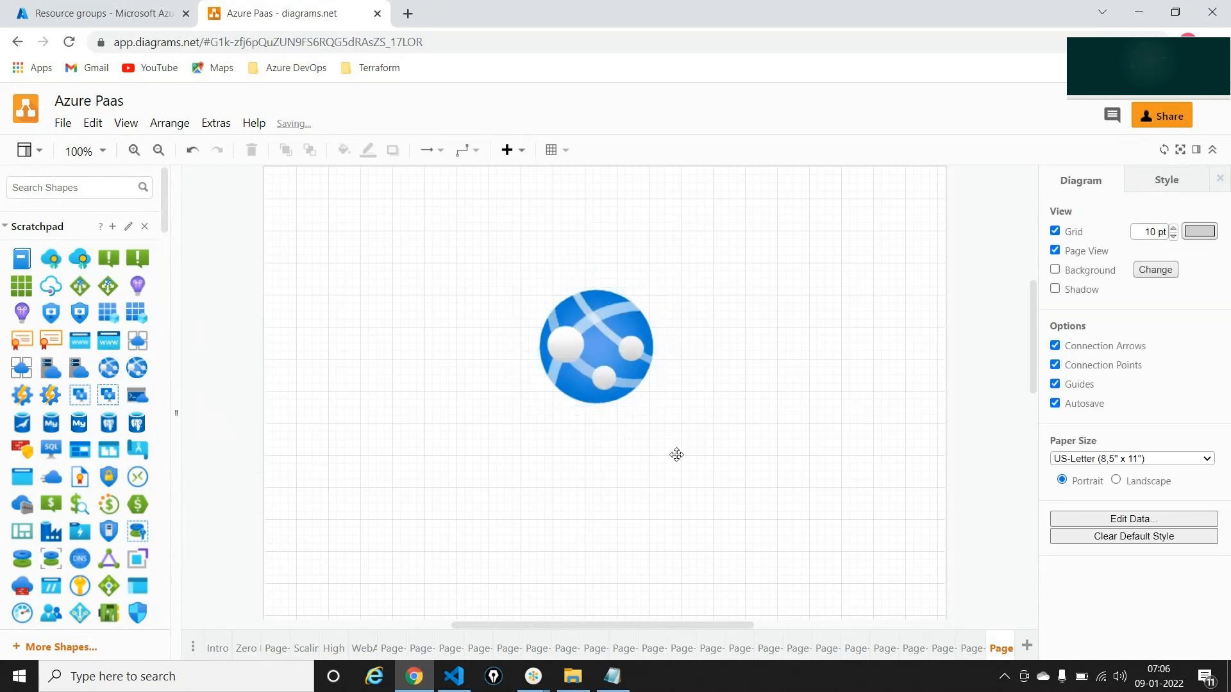
Step: Place an Actor figure on the page, to the lower left of the web app icon
scroll(81, 470, down, 6)
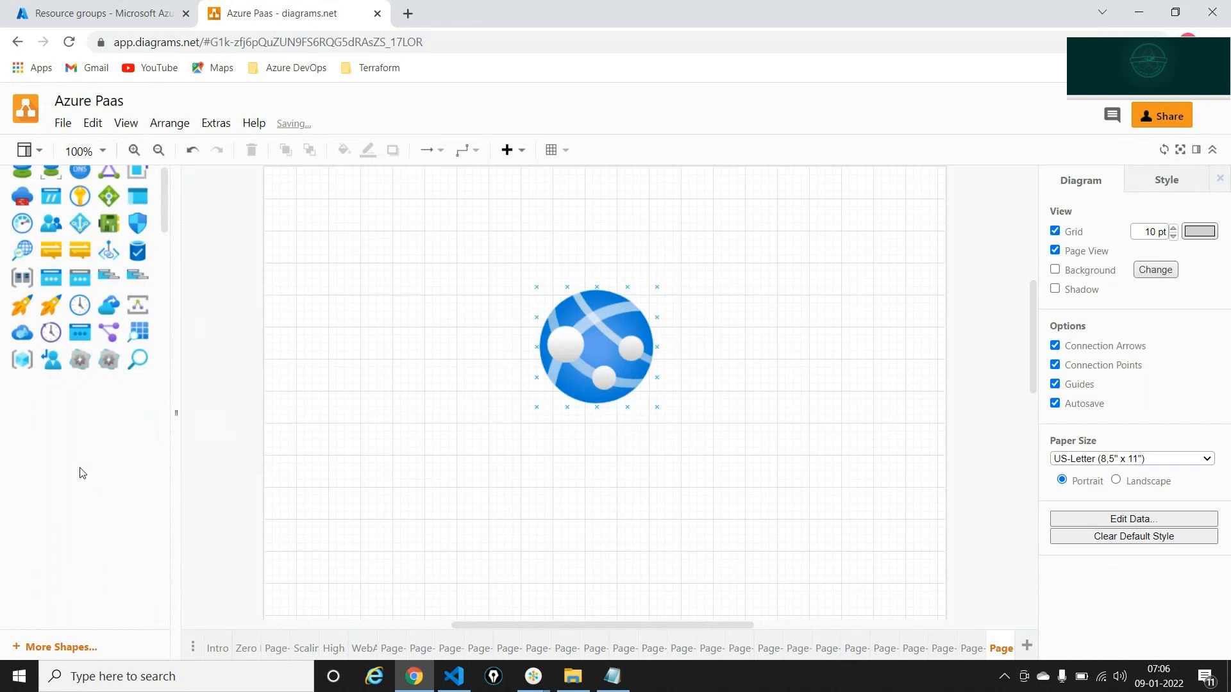
scroll(82, 474, down, 2)
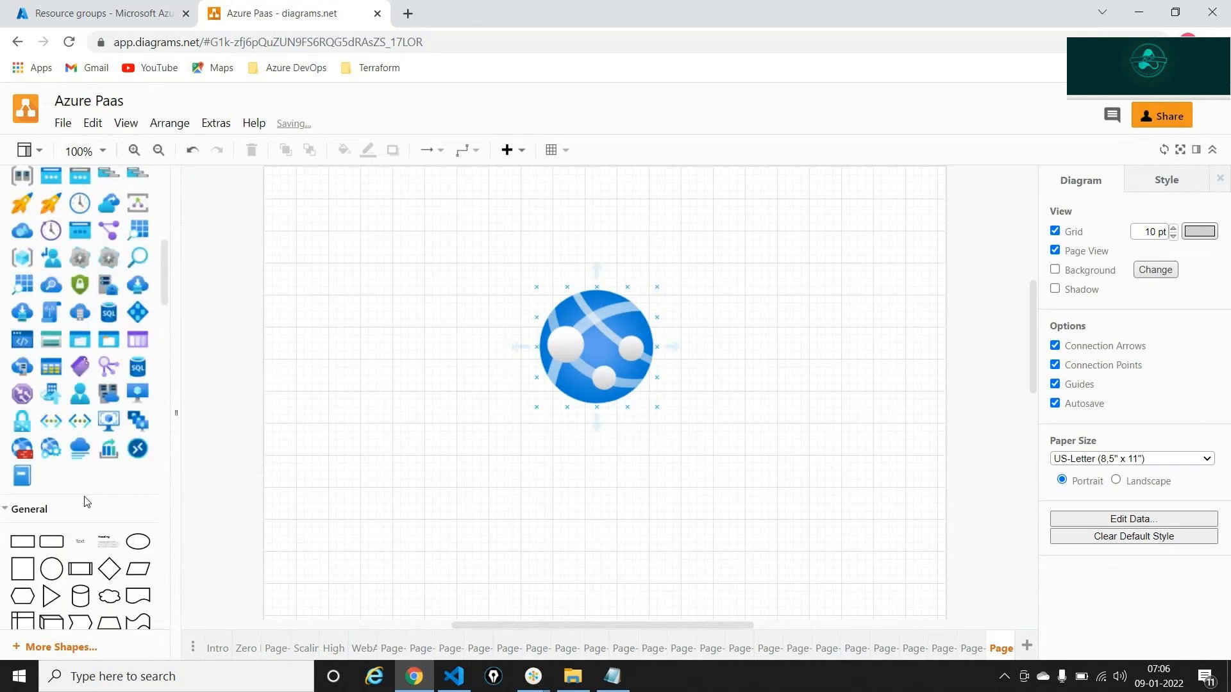
scroll(121, 465, down, 8)
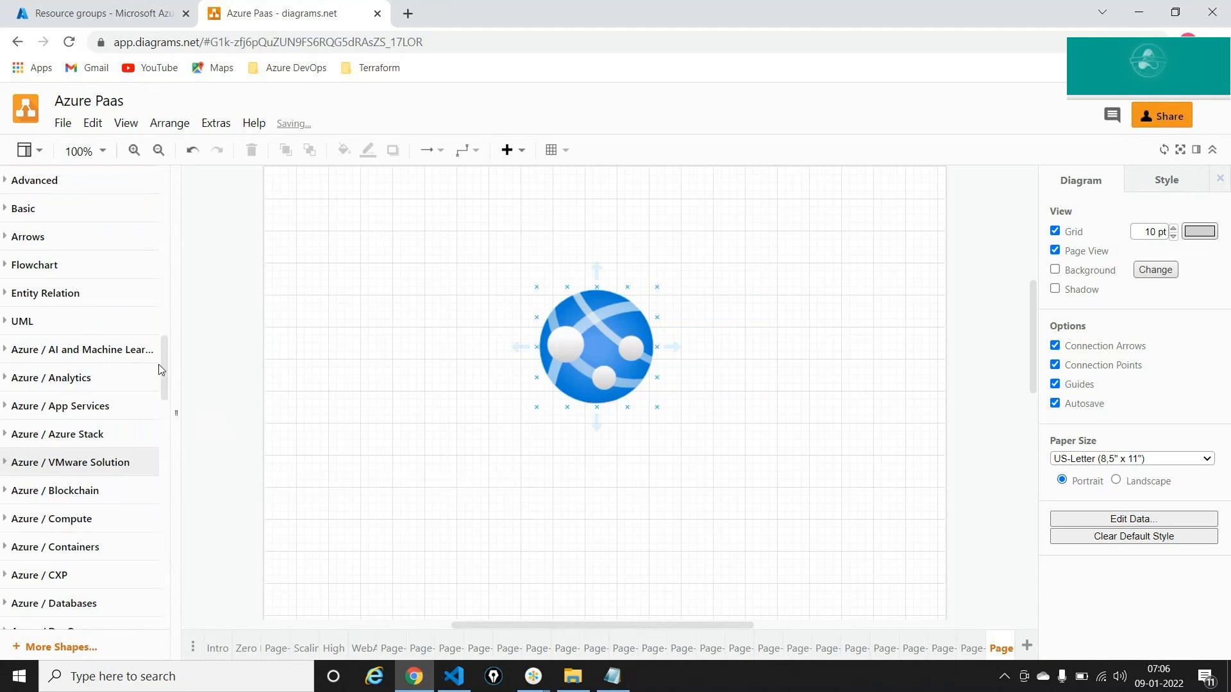
scroll(161, 369, up, 8)
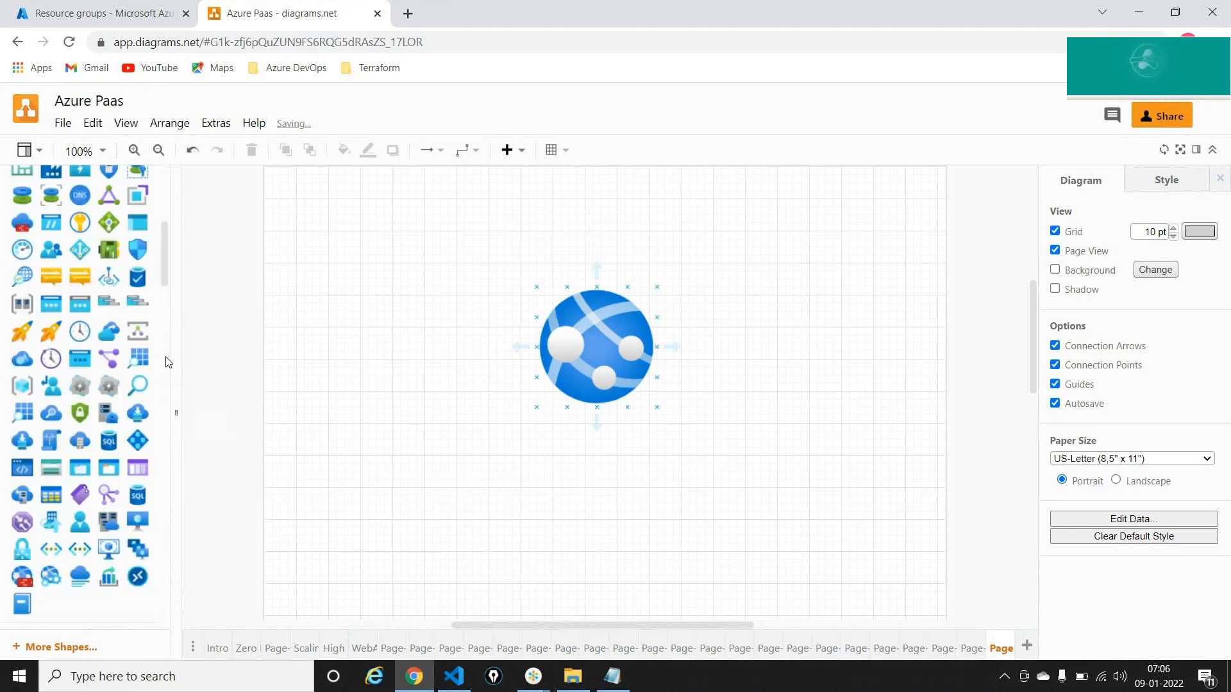
scroll(165, 275, down, 5)
drag(109, 374, 337, 416)
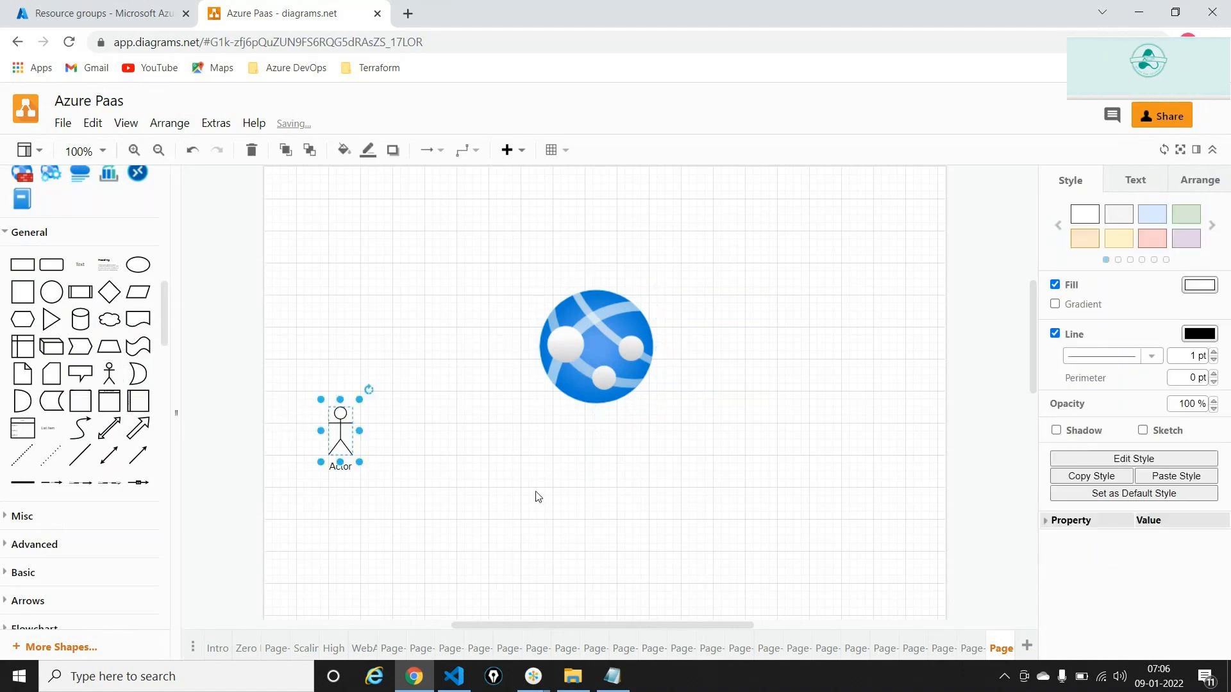
click(578, 412)
click(586, 378)
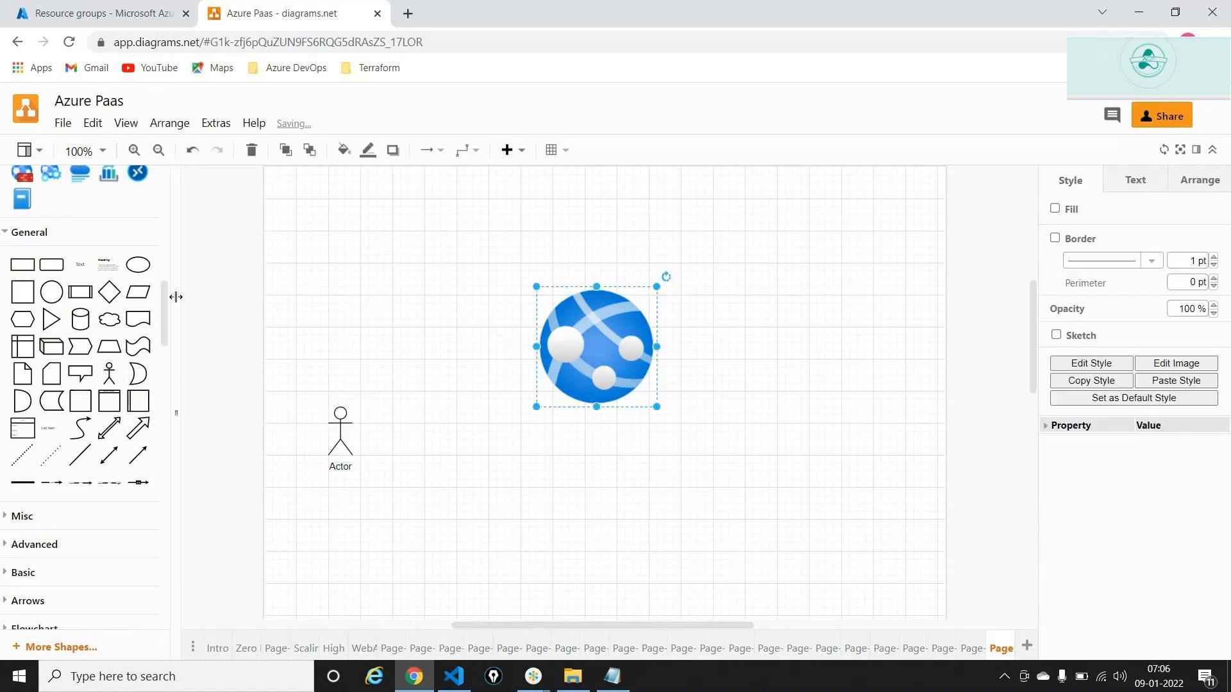
Step: Add the text label "IRCTC.CO.IN" above the web app icon
drag(238, 280, 596, 230)
double_click(596, 231)
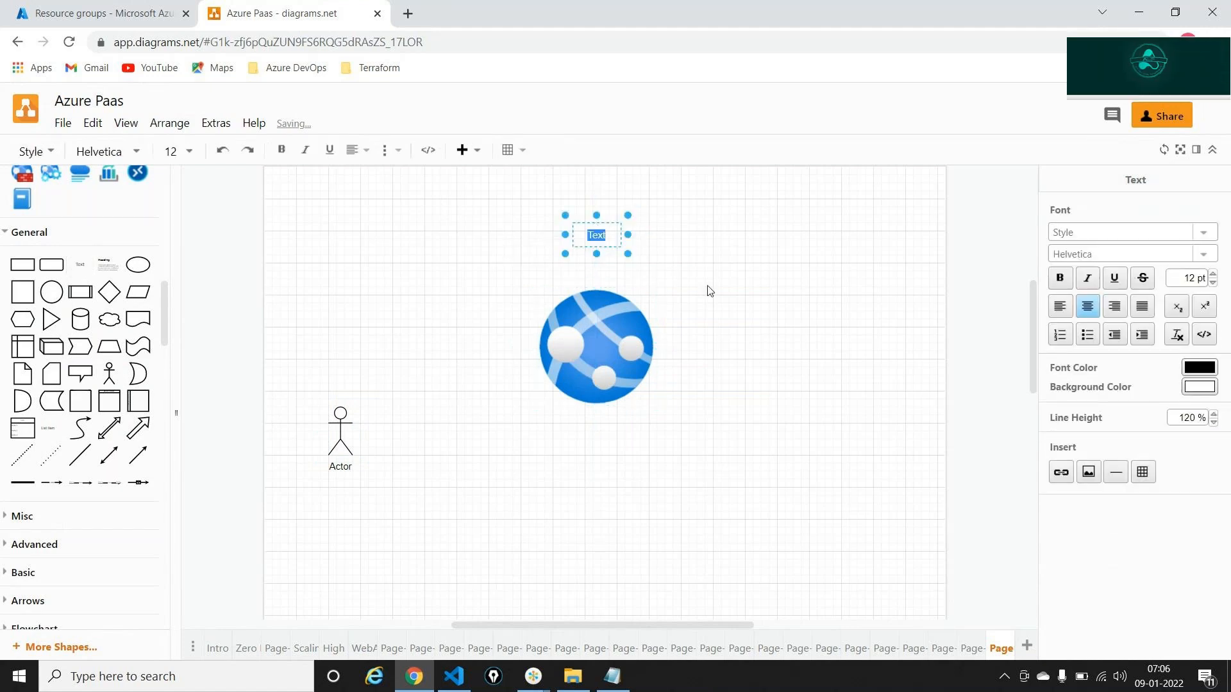
text(IRCTC.CO.IN)
key(BackSpace)
key(BackSpace)
key(BackSpace)
text(.IN)
click(684, 377)
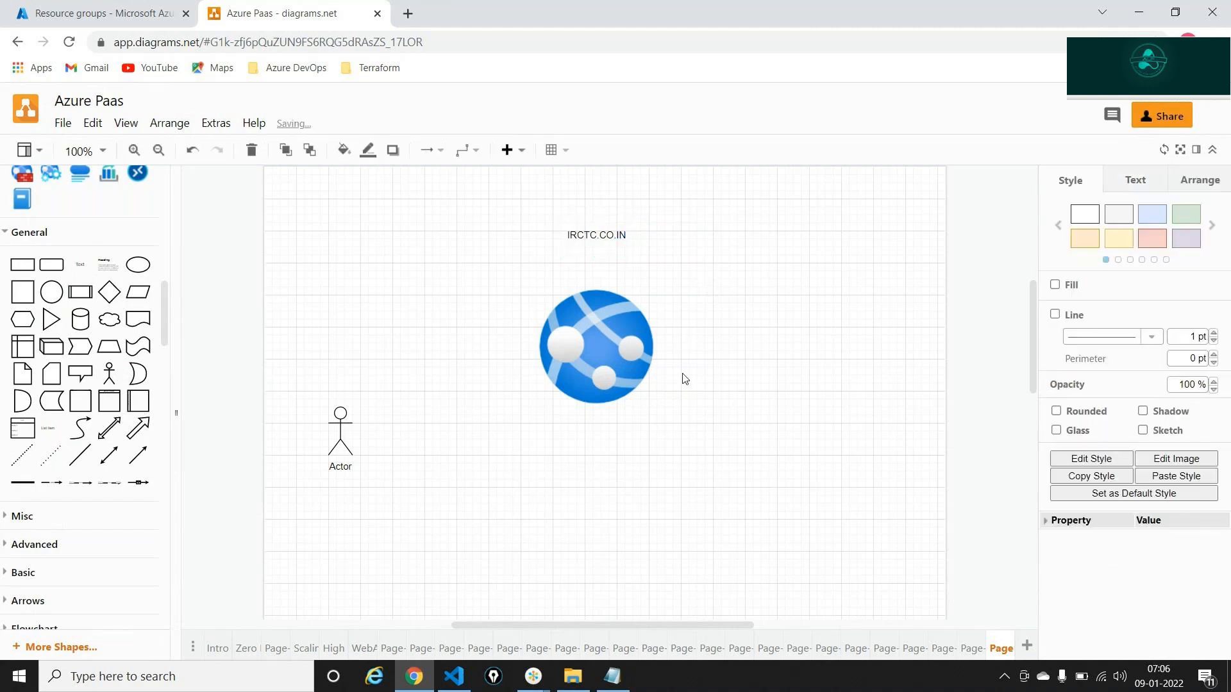
Step: Draw a horizontal arrow rightward from the web app icon and place a scaled-down Virtual-Machine icon at its end
click(641, 359)
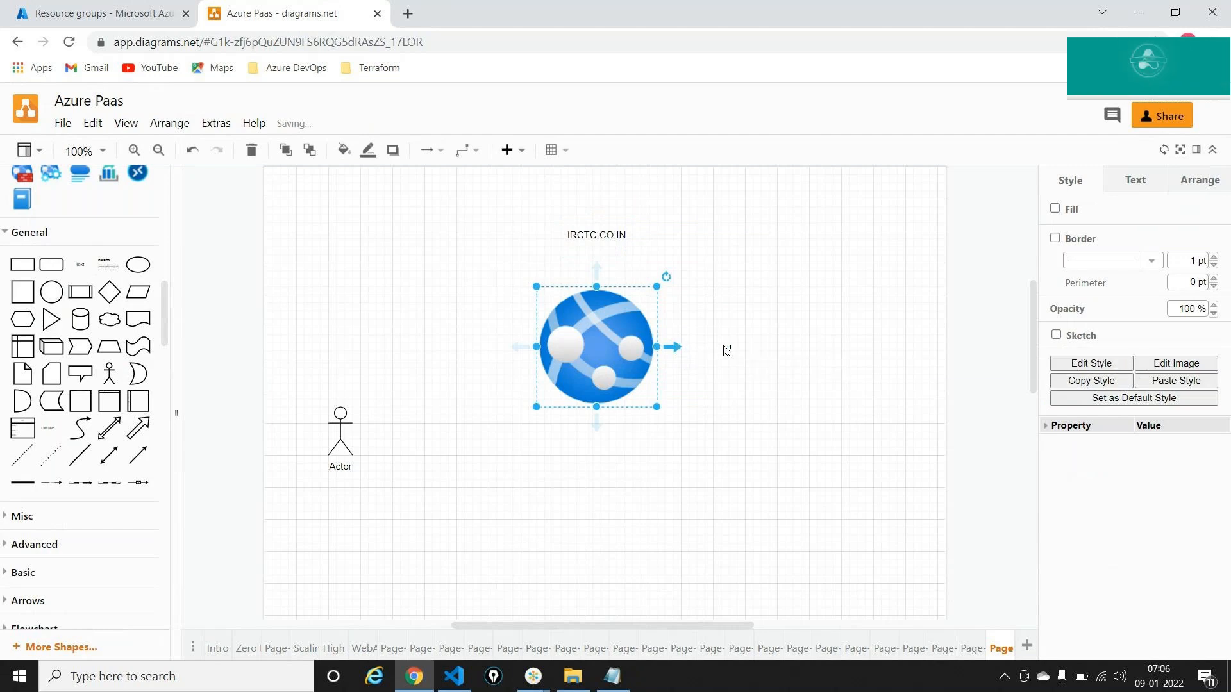
drag(672, 347, 761, 347)
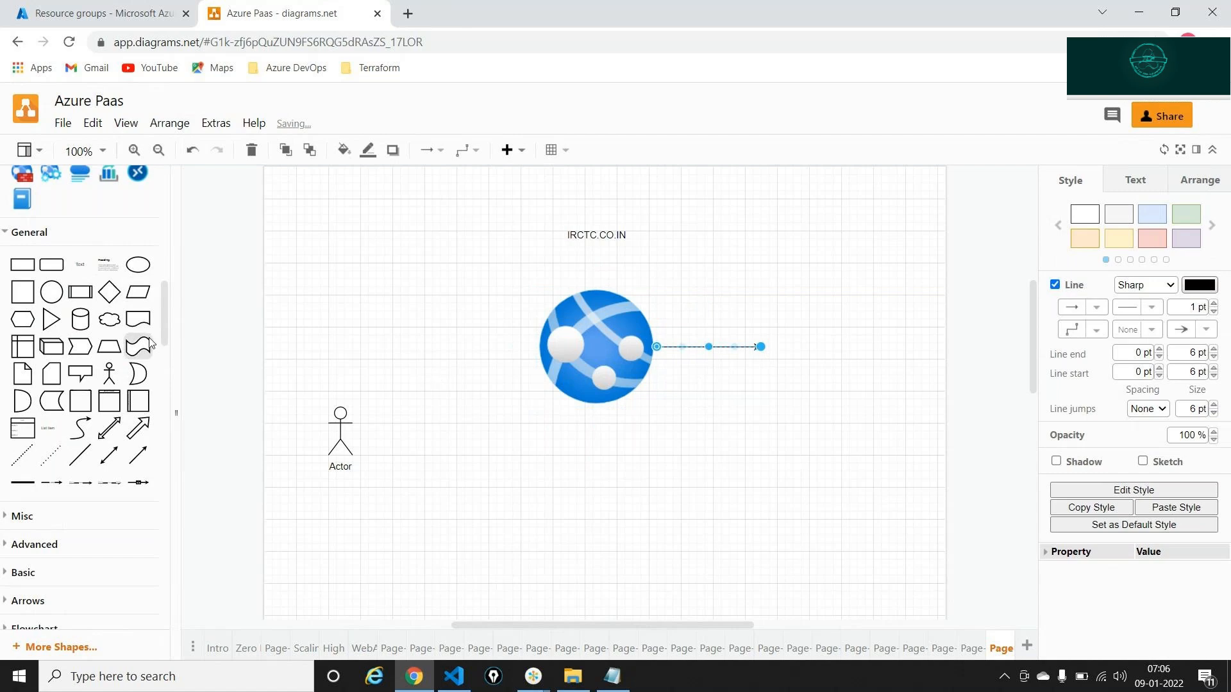
scroll(75, 271, up, 5)
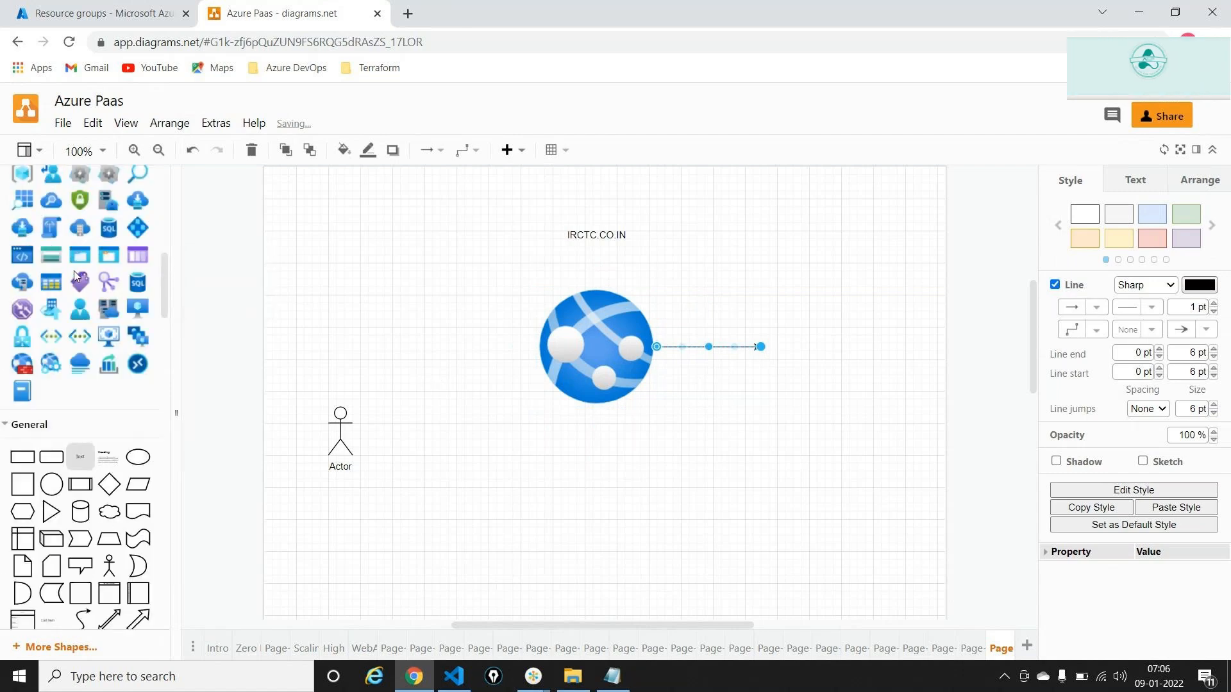
mouse_move(135, 428)
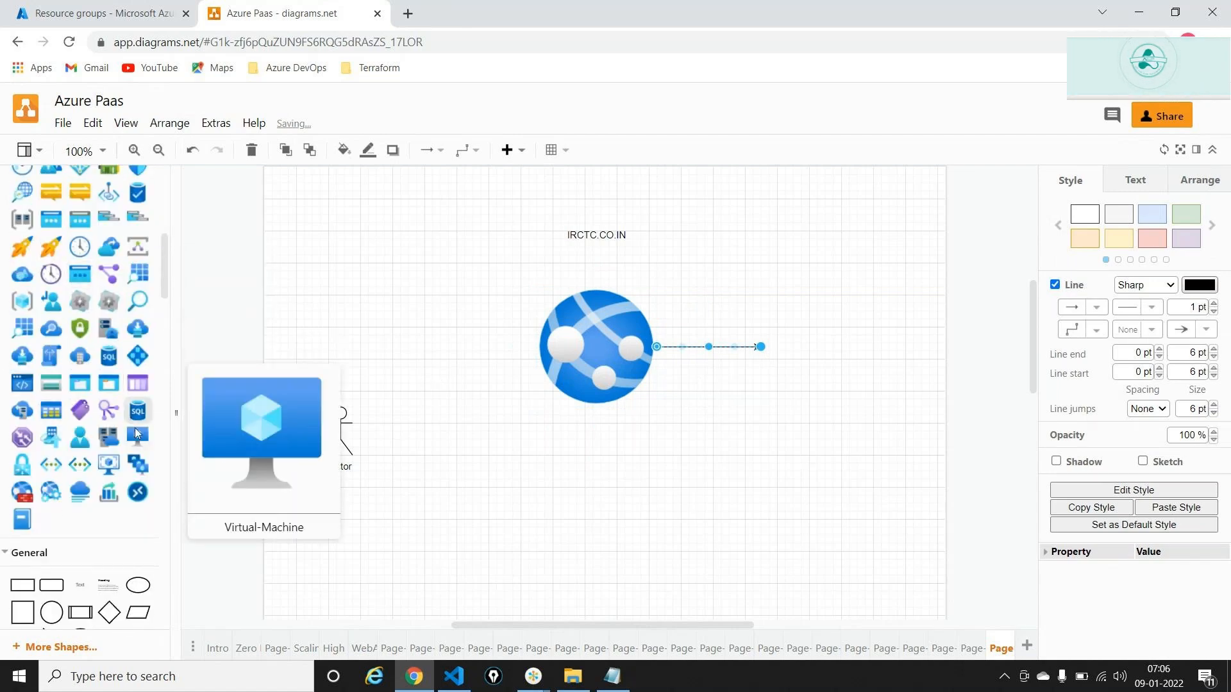
drag(137, 436, 782, 302)
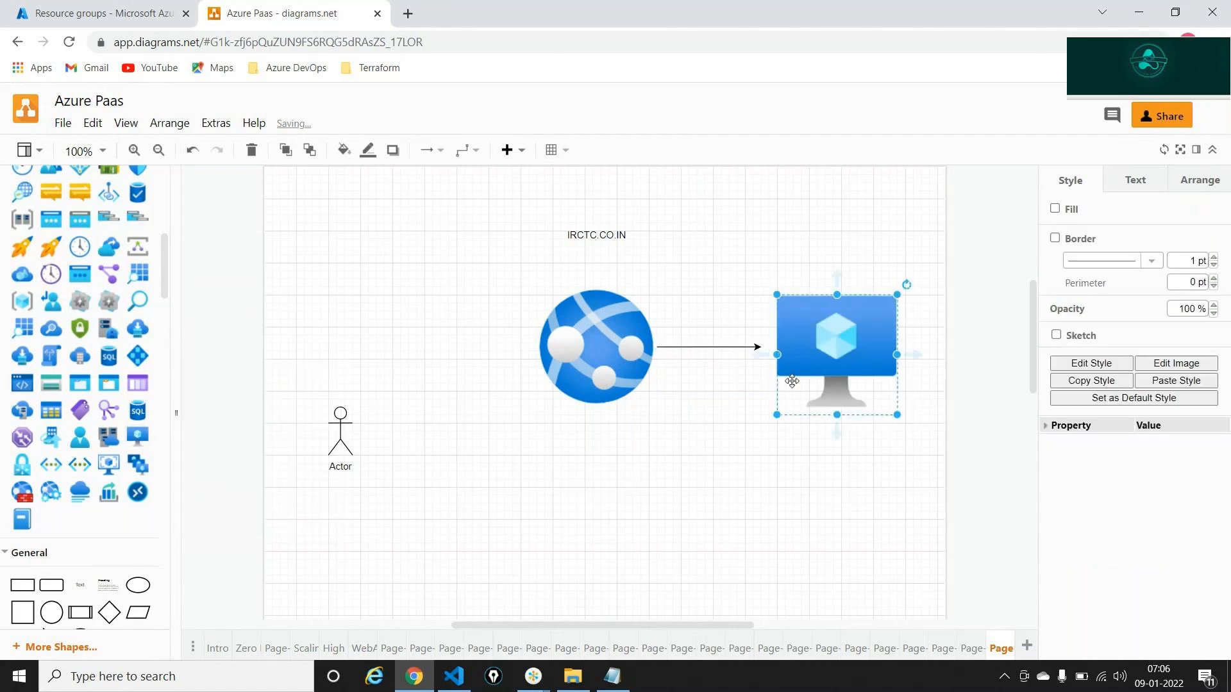
drag(777, 415, 813, 382)
drag(861, 329, 834, 347)
click(847, 445)
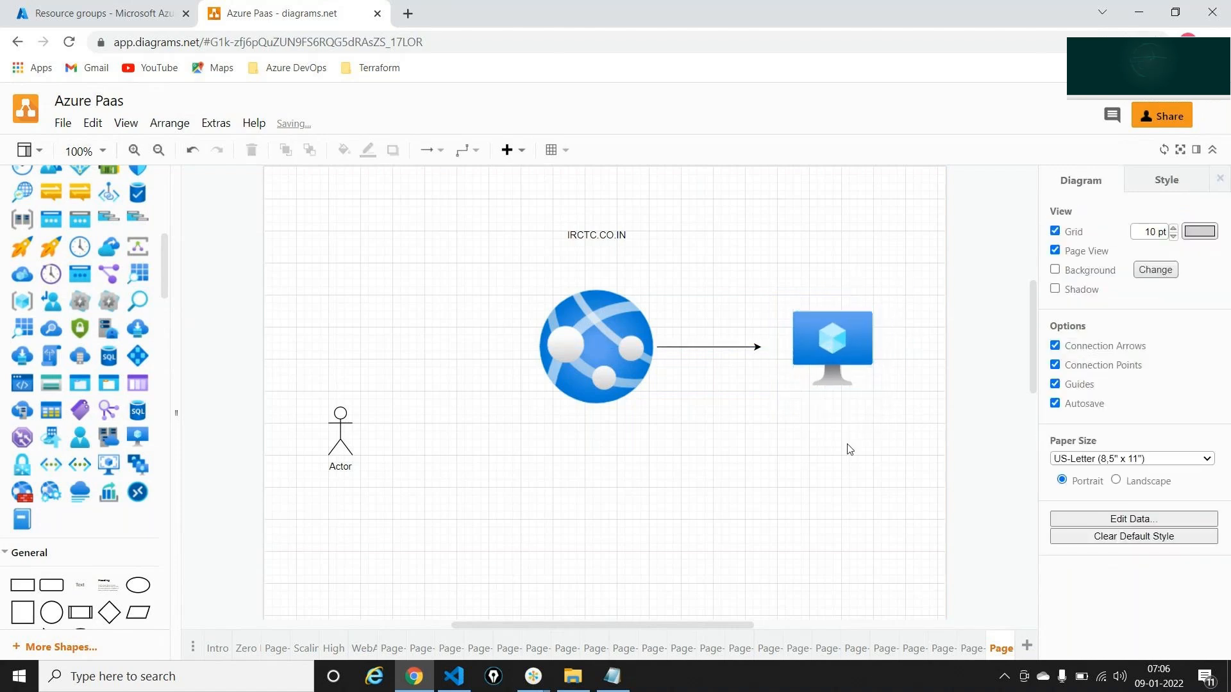
Step: Place the grey server icon with the blue barn below the virtual machine
mouse_move(132, 410)
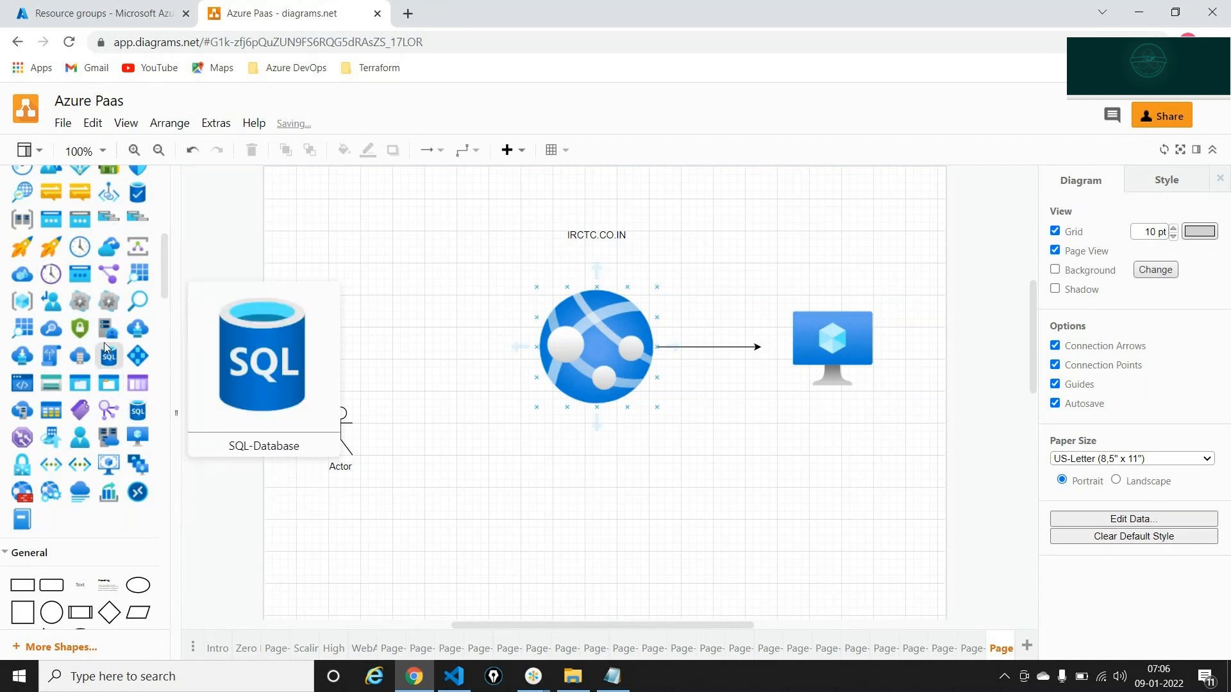
drag(109, 328, 772, 461)
click(663, 530)
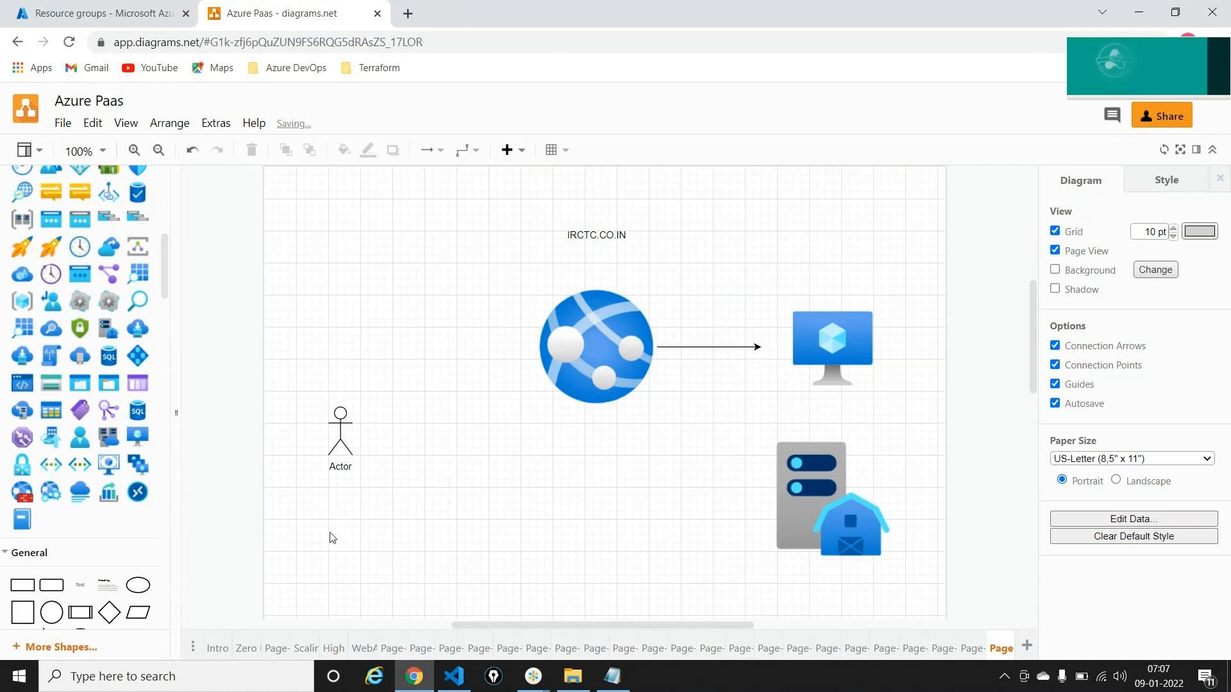
Step: Add the text label "1.75 of Memory" above the virtual machine icon and enlarge its text box
mouse_move(81, 585)
drag(82, 585, 803, 248)
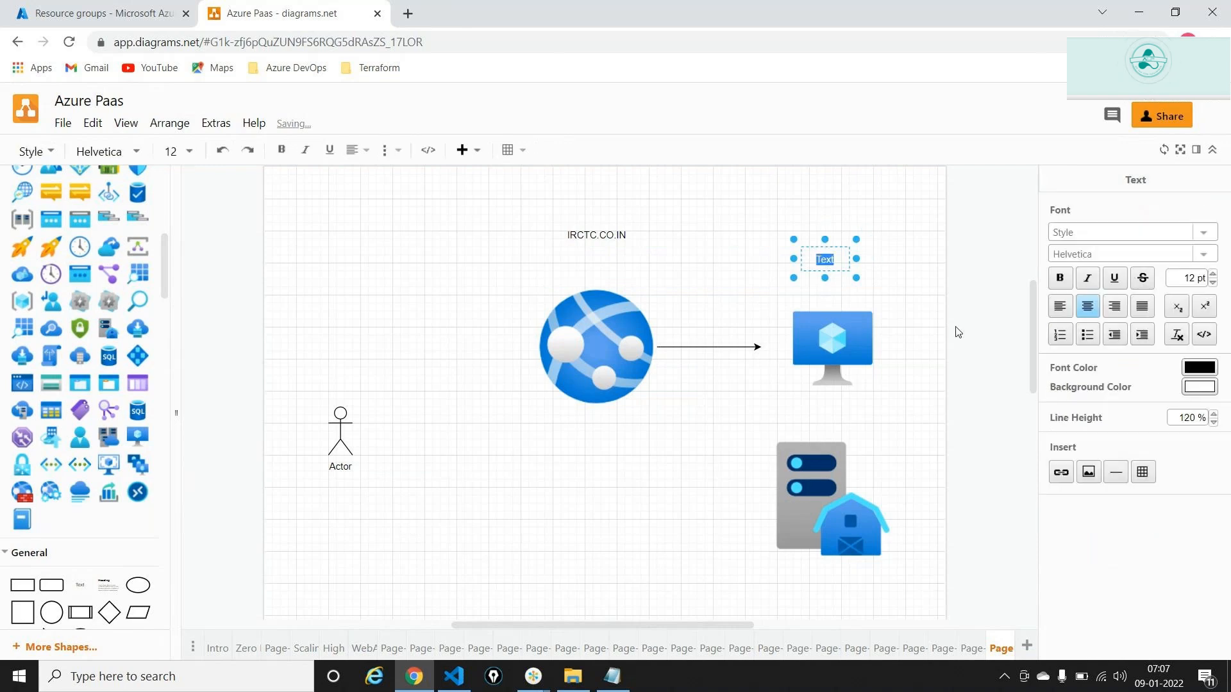
text(1.75)
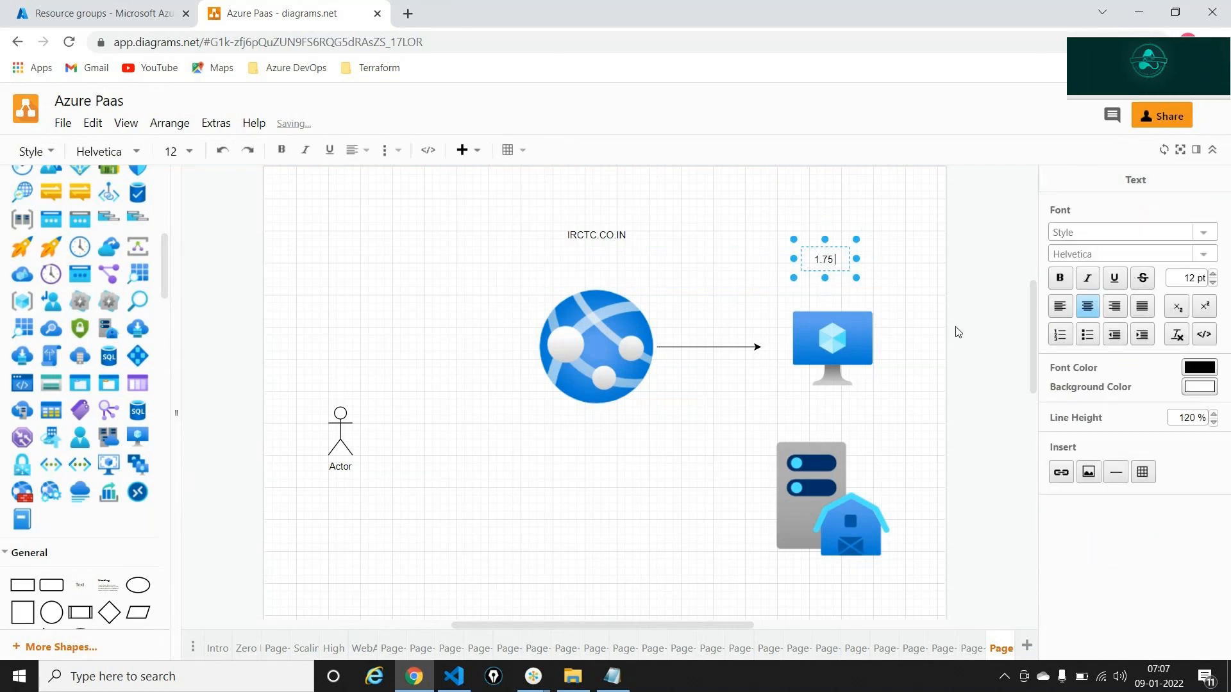
text( of Memory)
drag(854, 283, 943, 298)
Step: Replace the text of the label above the virtual machine with "100 ACU" and centre it over the icon
double_click(921, 275)
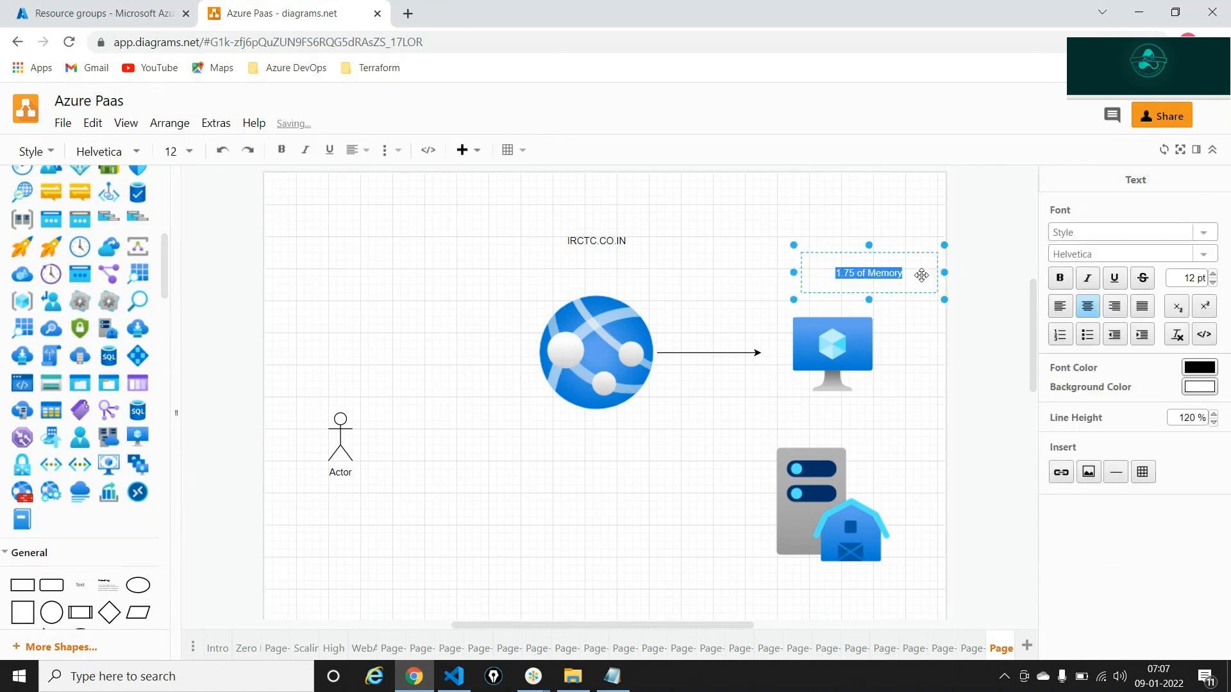
text(1)
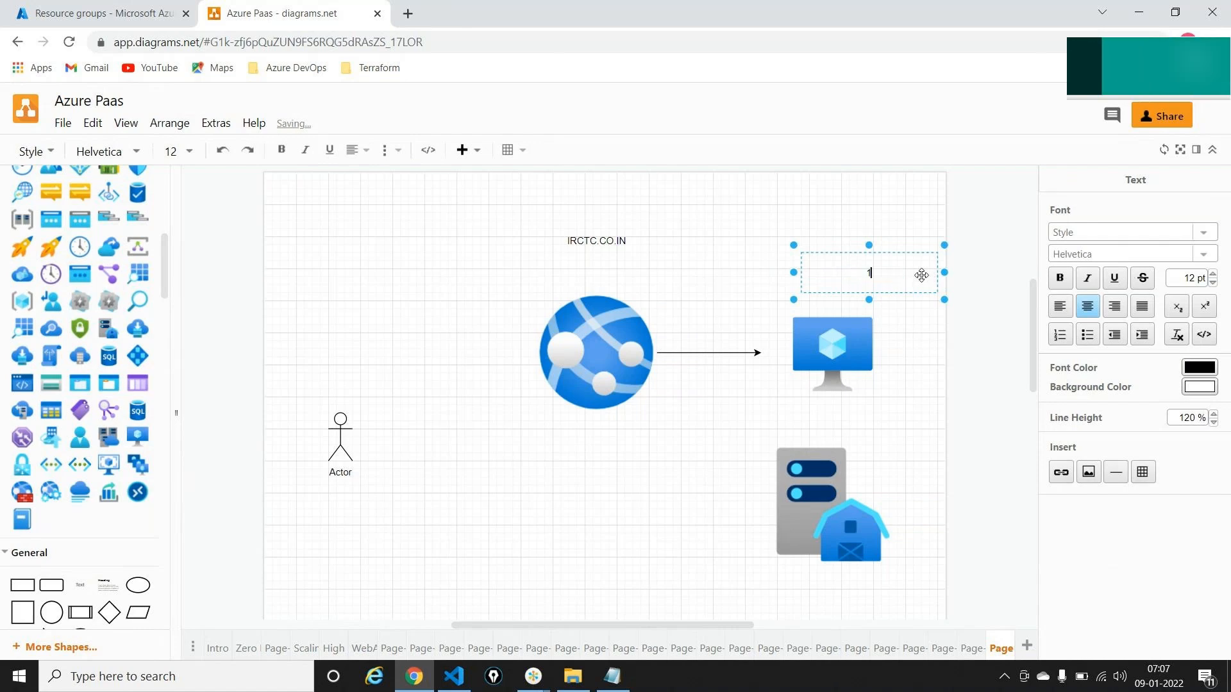
text(00 ACU)
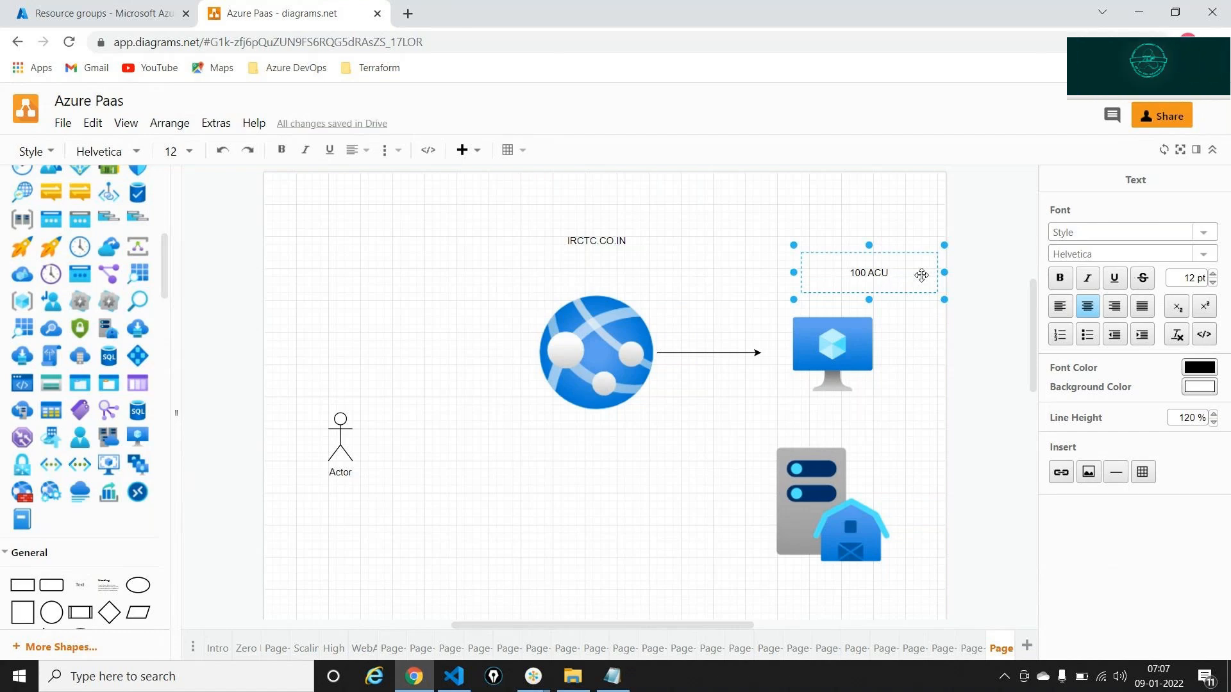
drag(894, 258, 855, 235)
click(902, 404)
Step: Move the grey server icon with the blue barn further down, widening the gap below the virtual machine
click(845, 456)
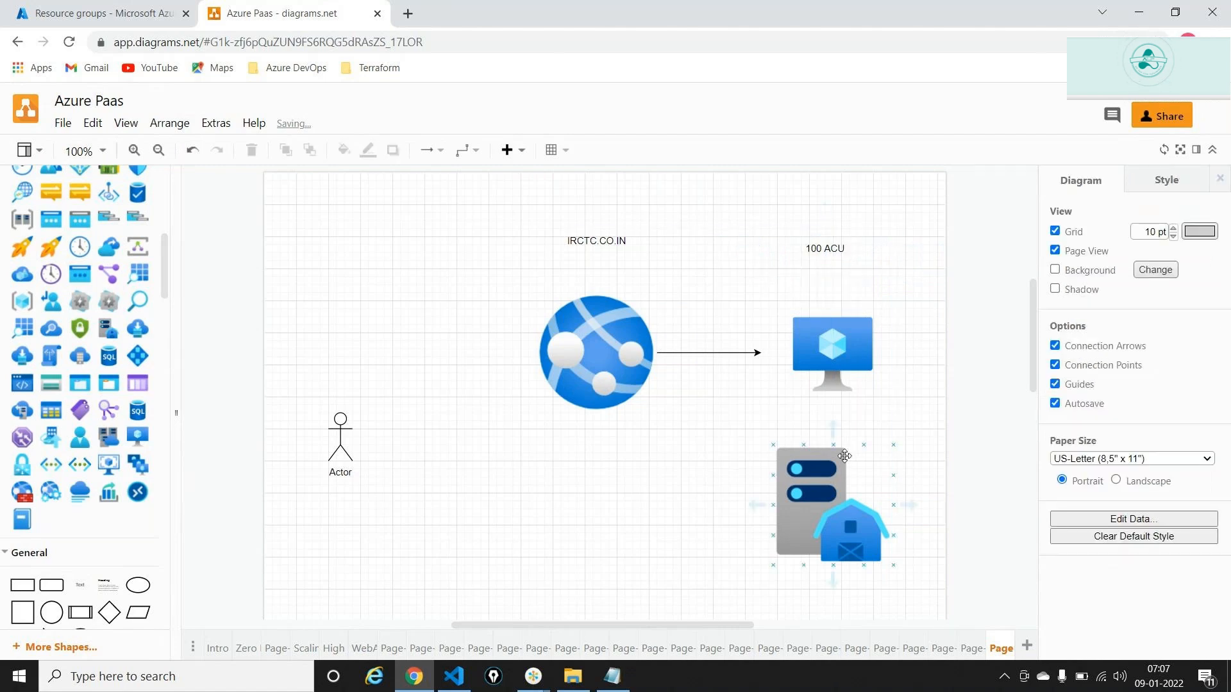
drag(844, 456, 872, 527)
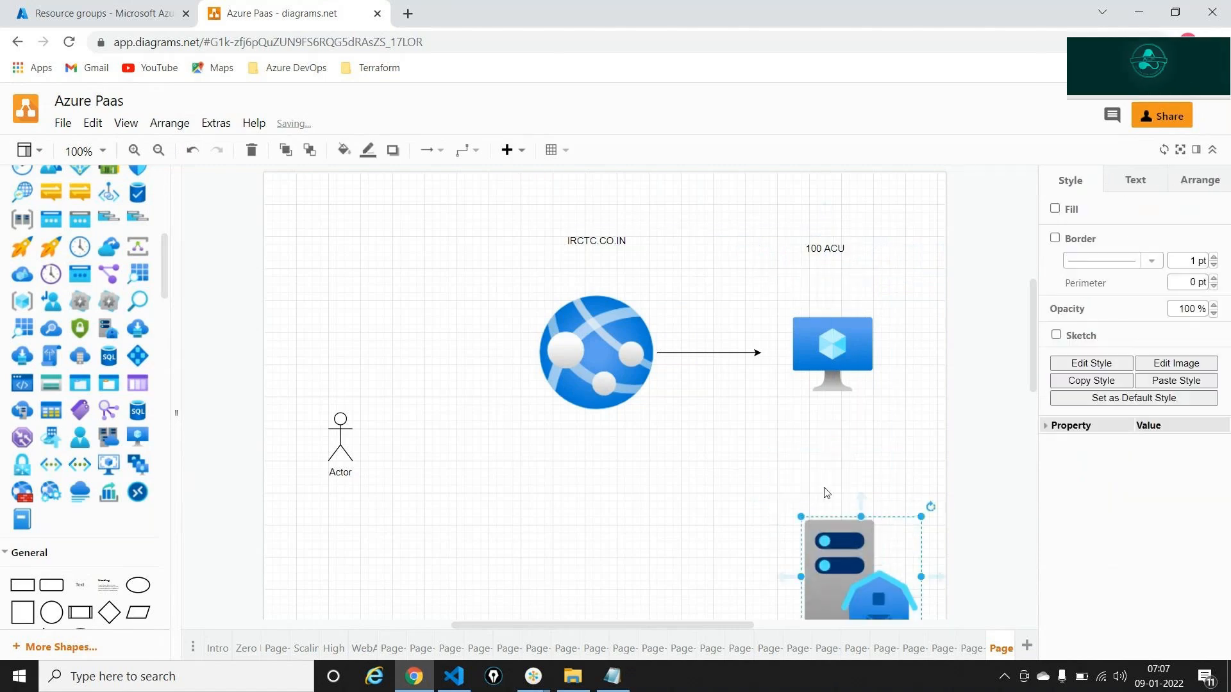
click(443, 388)
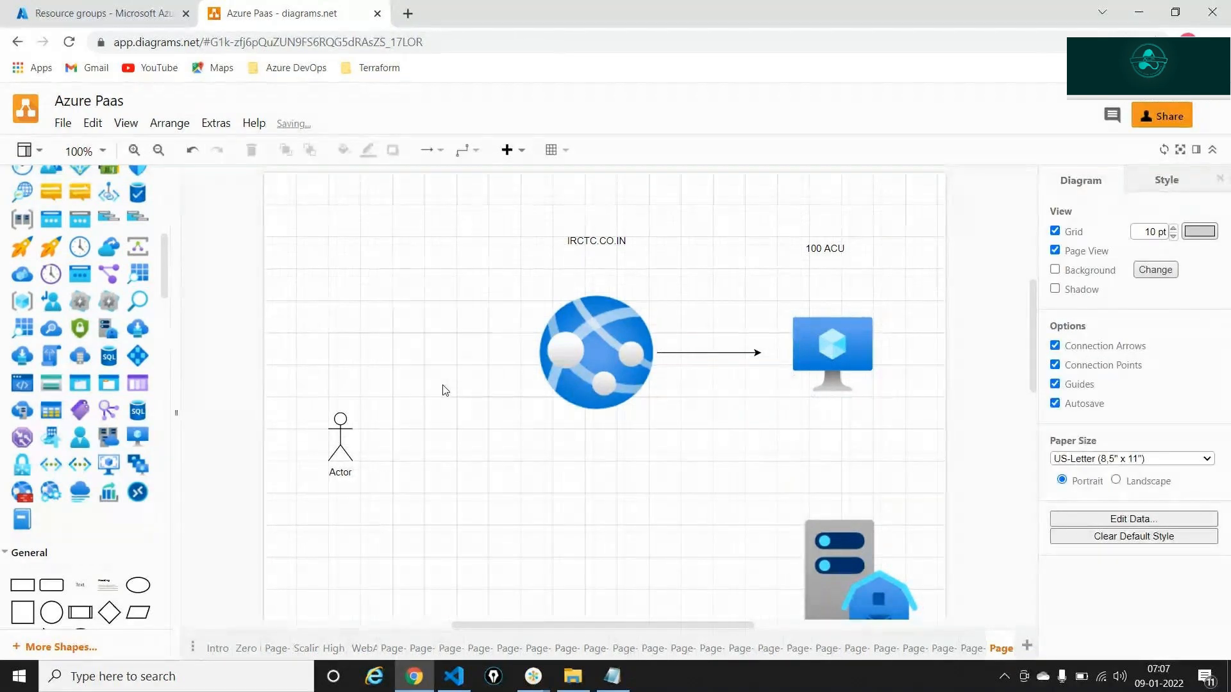
Step: Switch the connector style to straight and draw an arrow from the actor to the web app icon
double_click(580, 241)
click(369, 424)
click(465, 150)
click(464, 171)
click(344, 431)
drag(363, 400, 543, 353)
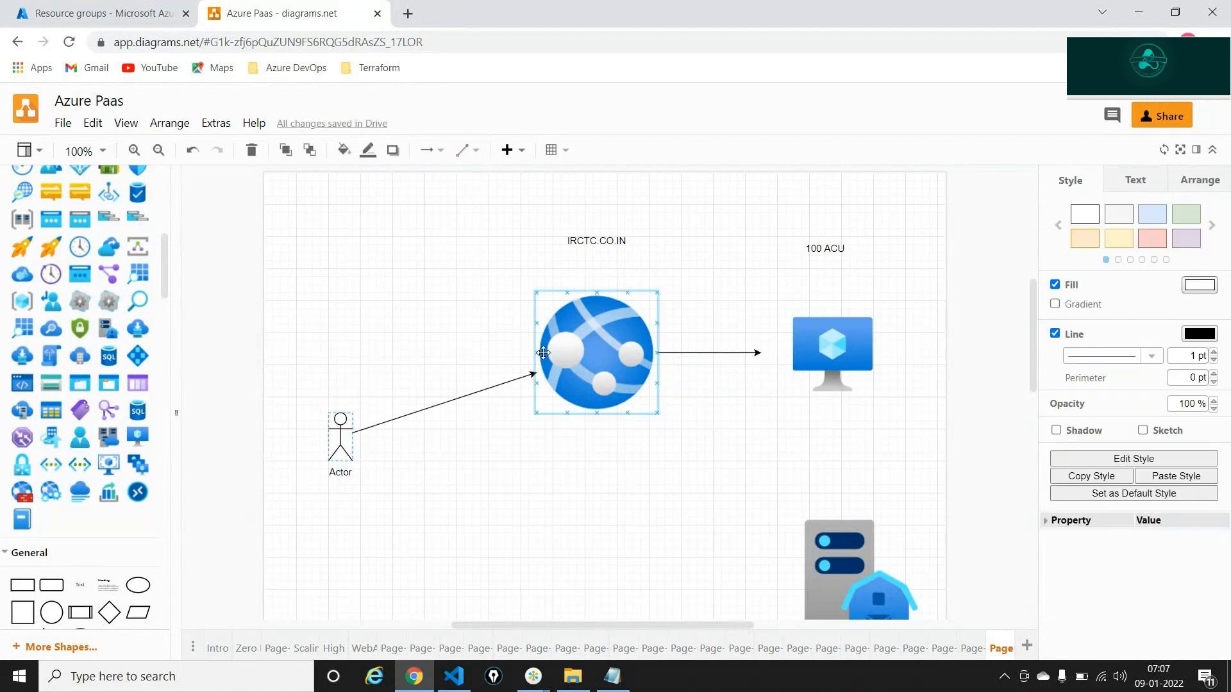
click(549, 468)
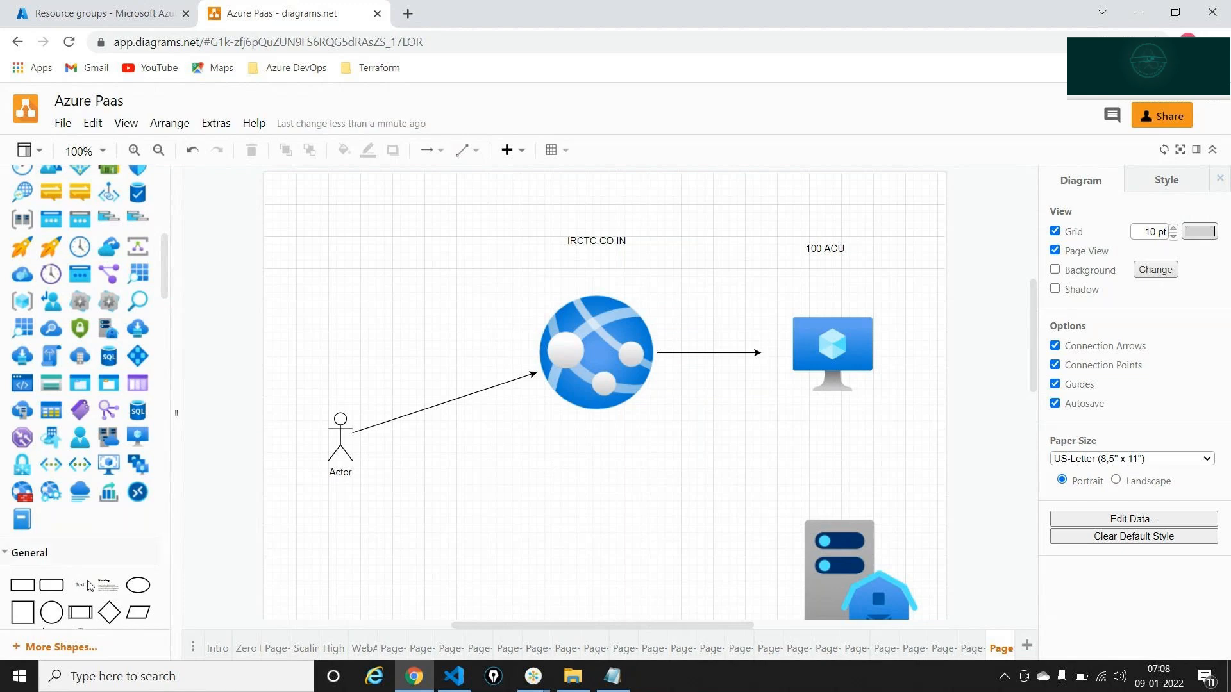
mouse_move(85, 589)
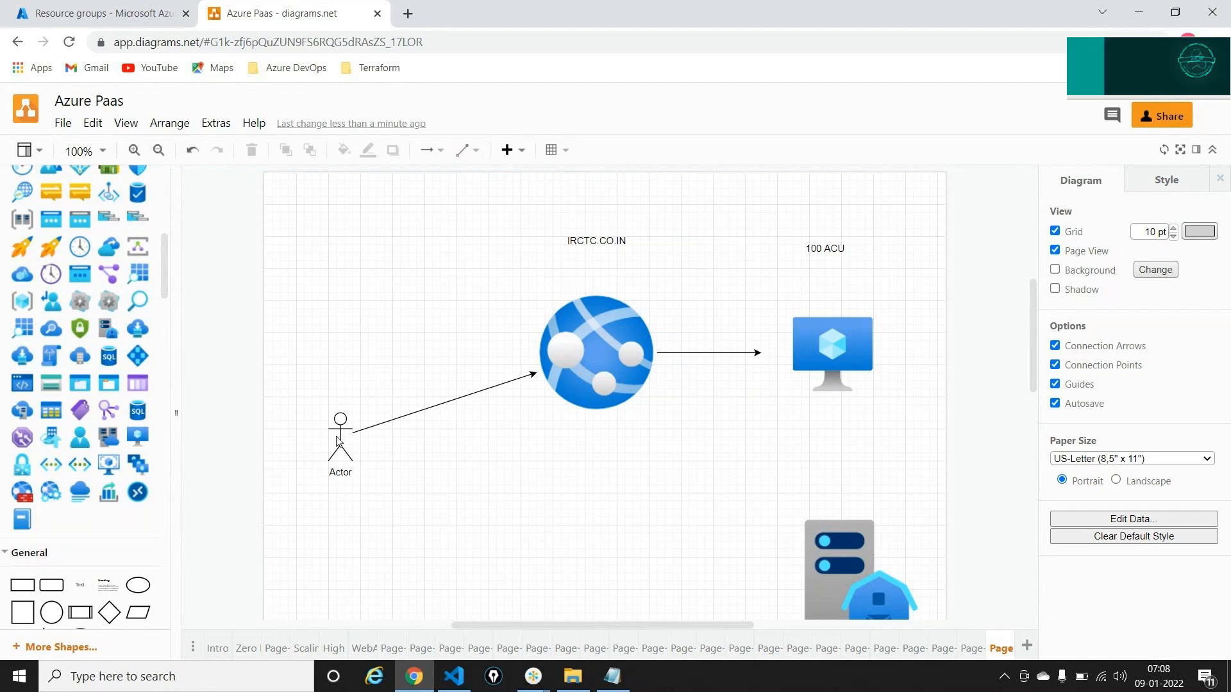
key(ctrl+v)
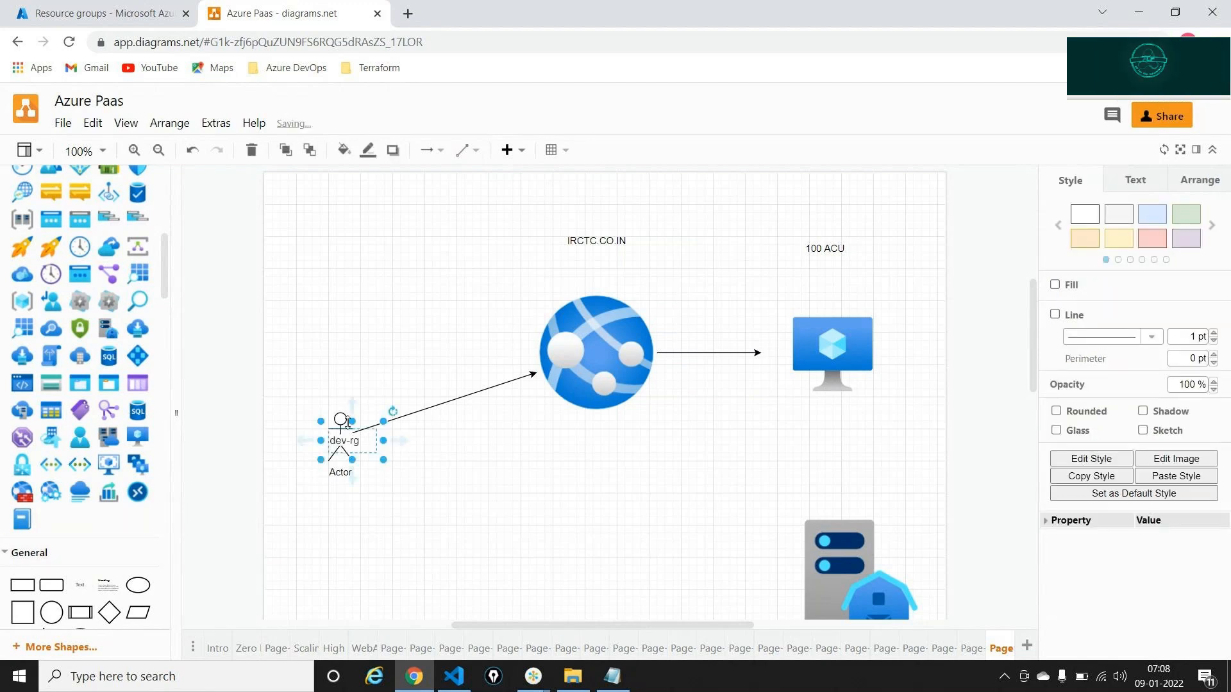
key(ctrl+z)
Step: Duplicate the actor, place the copy above the original, and connect it to the web app icon with an arrow
click(342, 443)
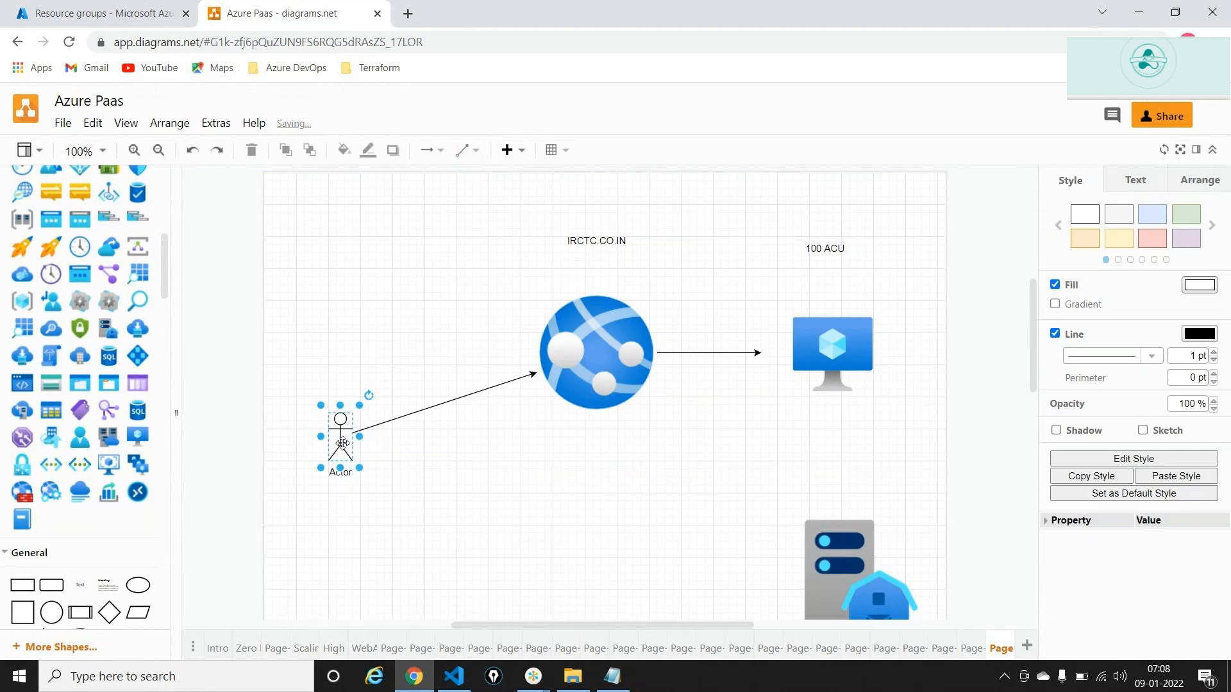
key(ctrl+d)
drag(360, 321, 545, 320)
mouse_move(370, 348)
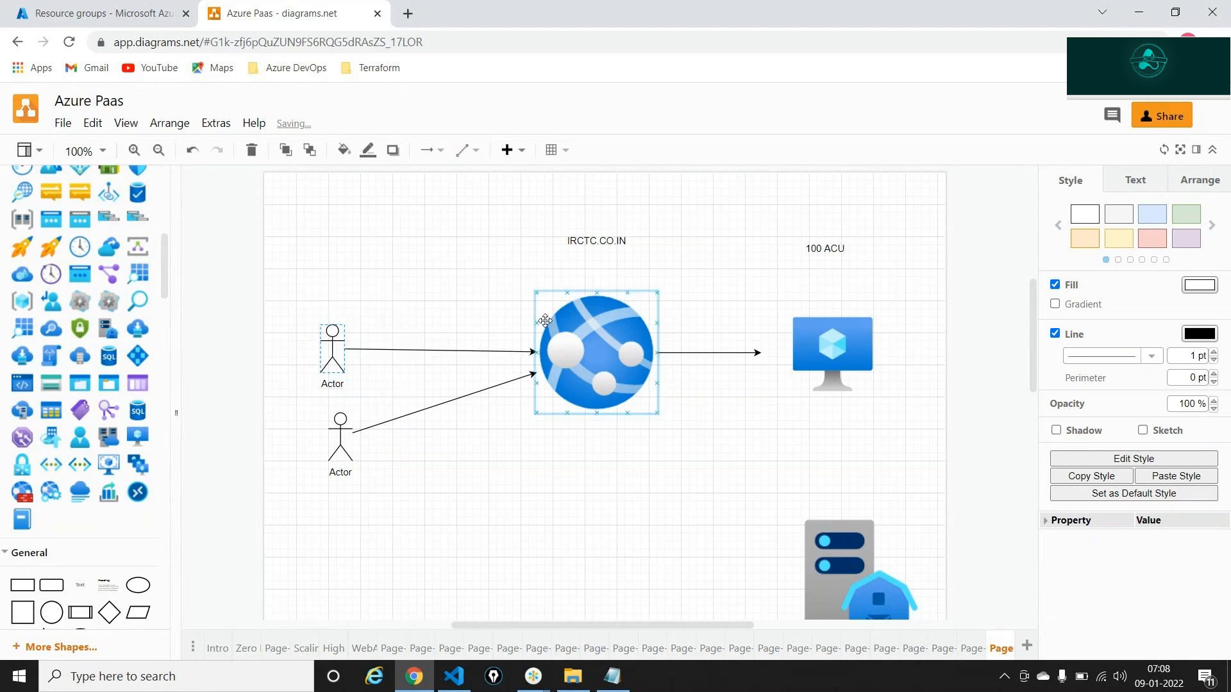
click(540, 477)
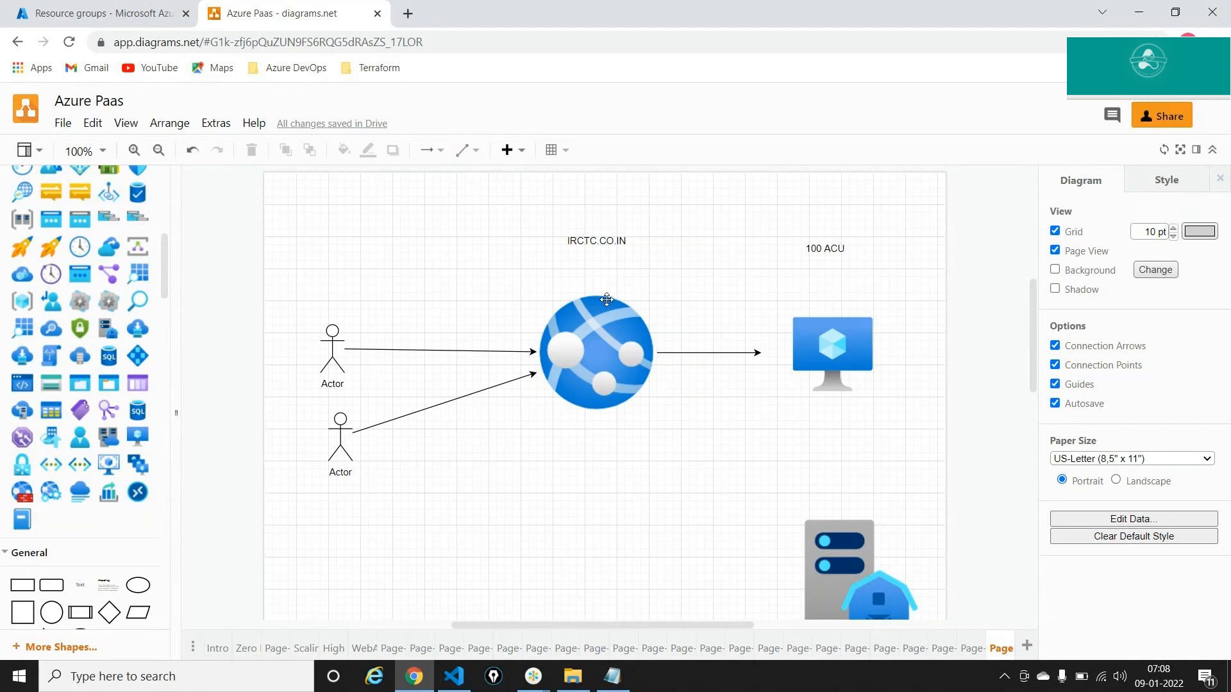
Step: Add the text label "S1" above the "100 ACU" label
click(816, 247)
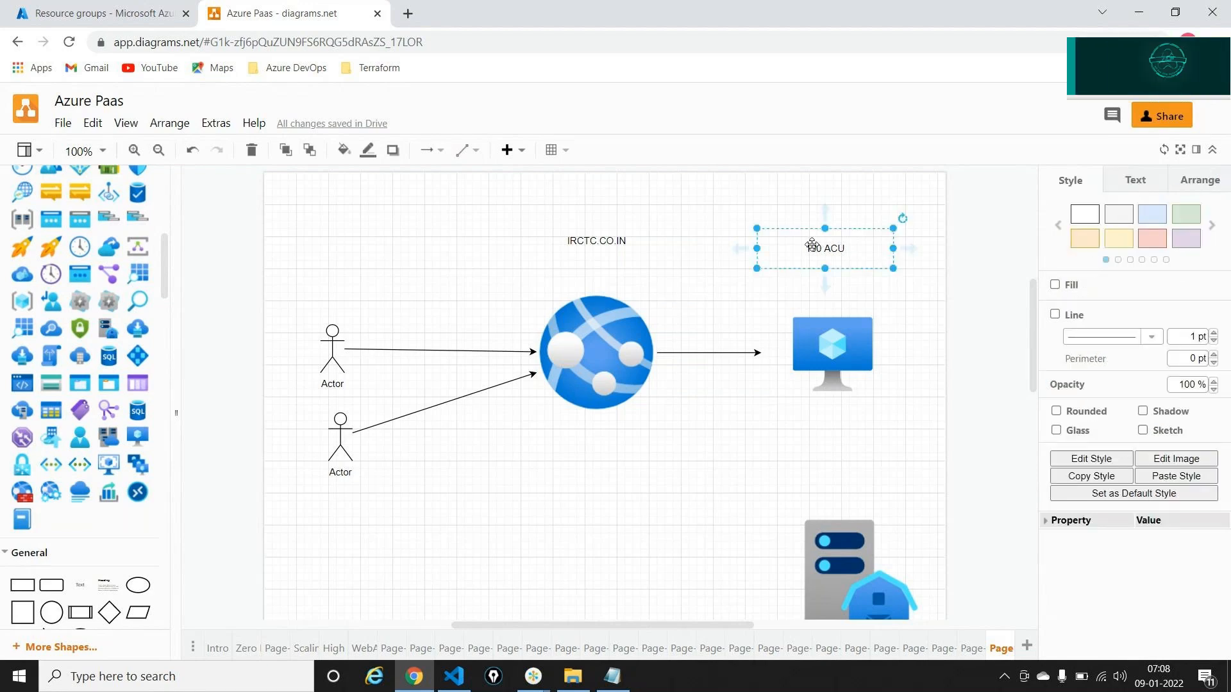
drag(105, 584, 802, 192)
text(S1)
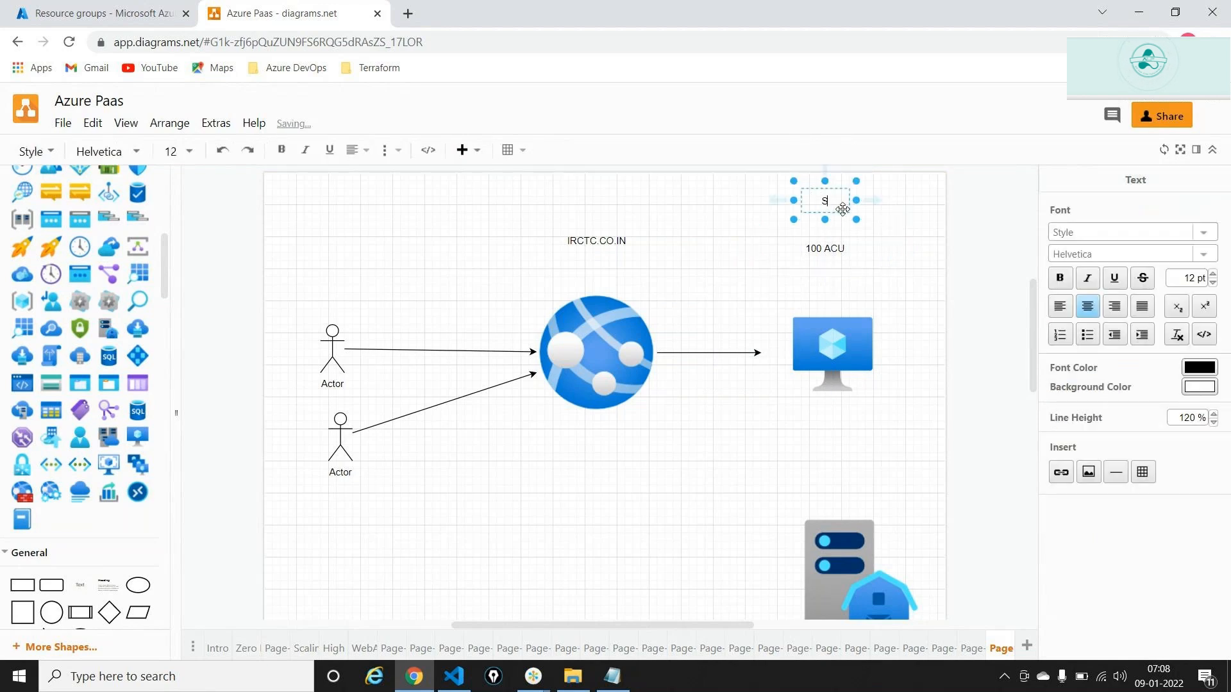
click(705, 502)
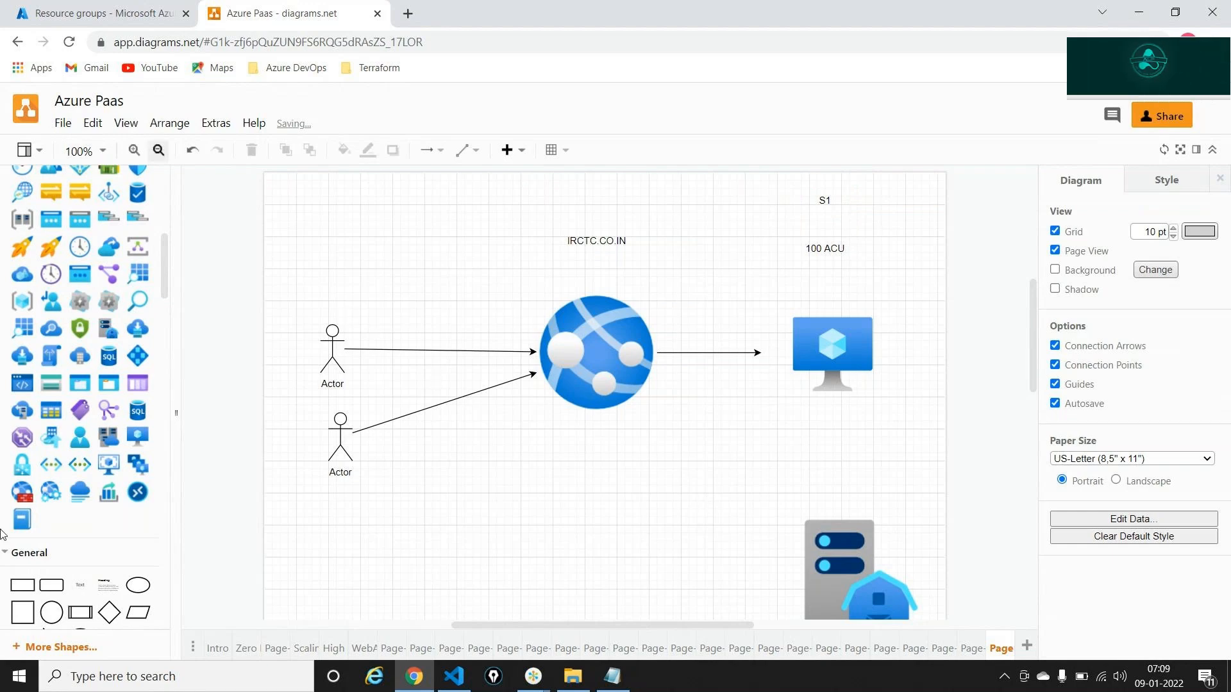
Step: Add the text label "9-11 and during the weekend, festival seasons" above the "IRCTC.CO.IN" label
drag(65, 581, 576, 198)
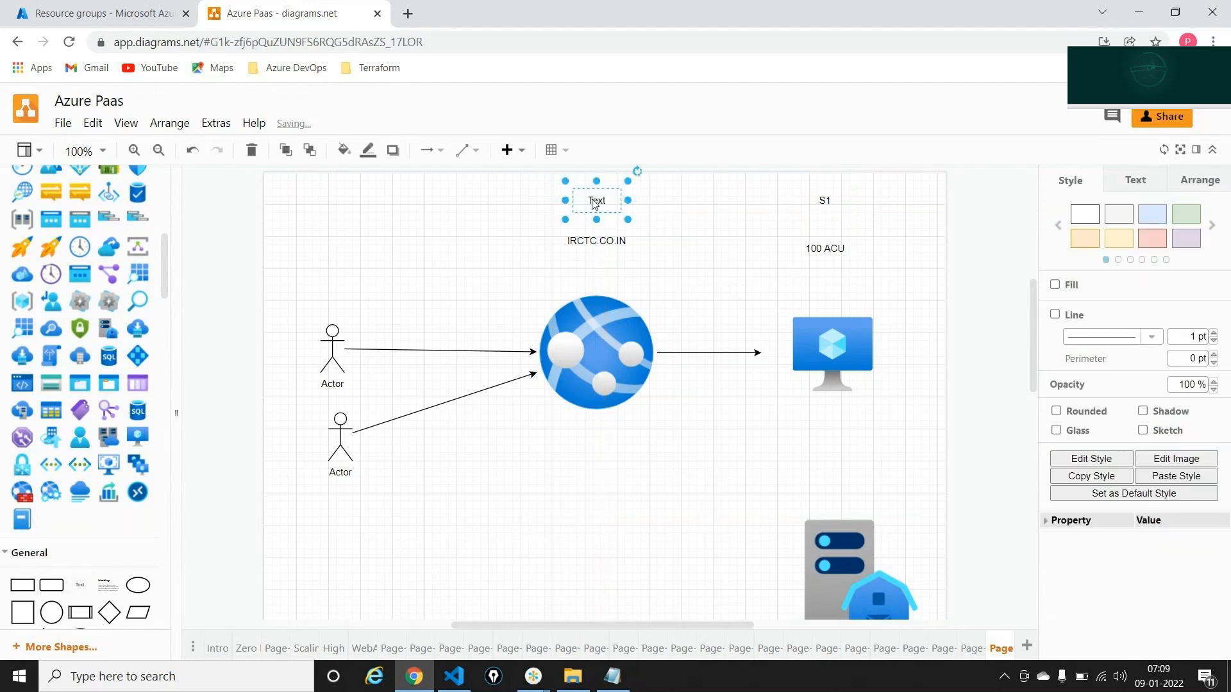
double_click(593, 200)
text(9)
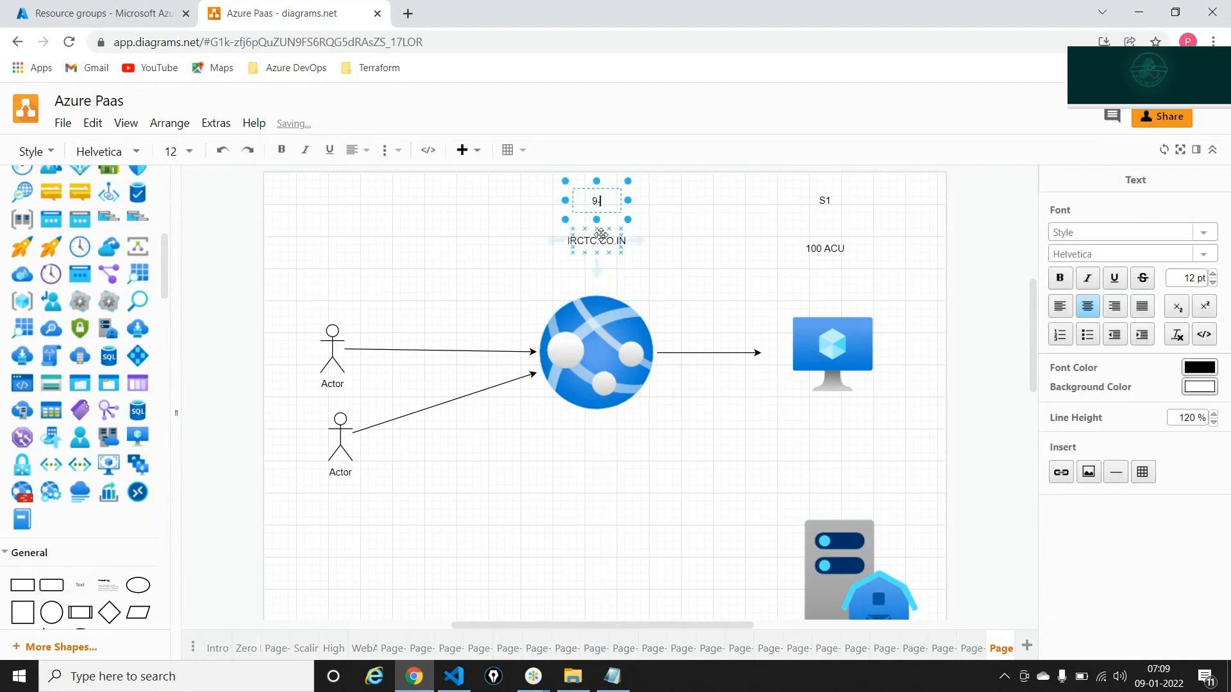
text(-11 and du)
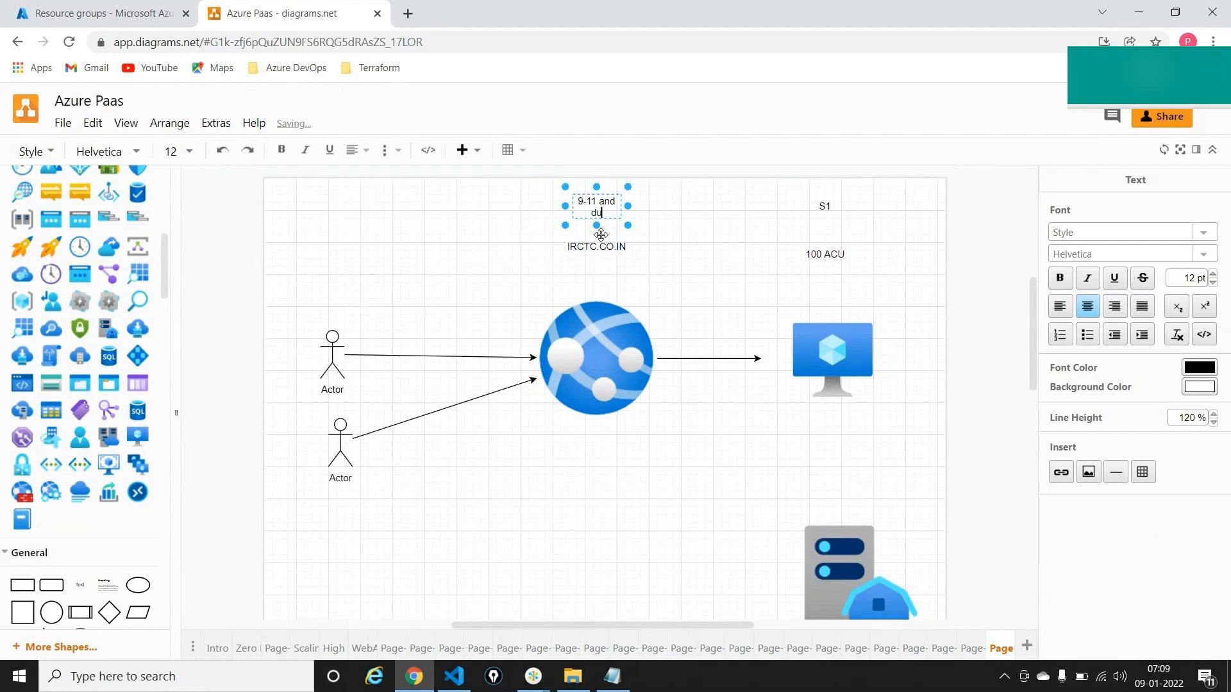
text(ring the wee)
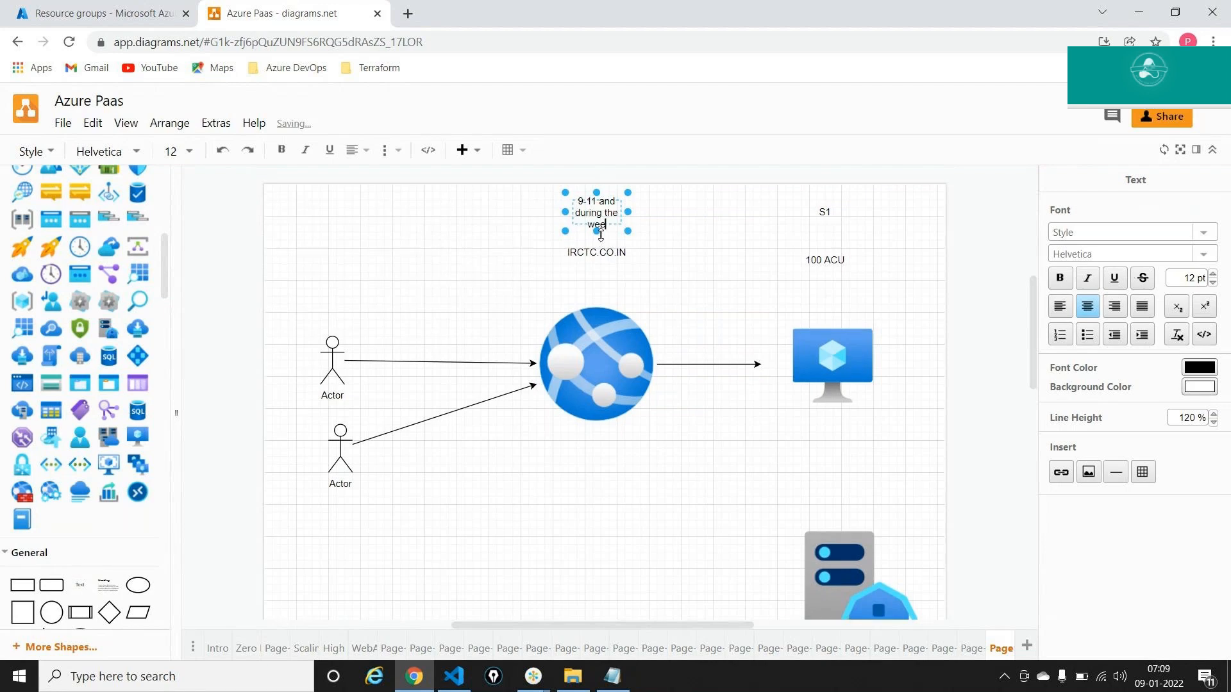
text(kend)
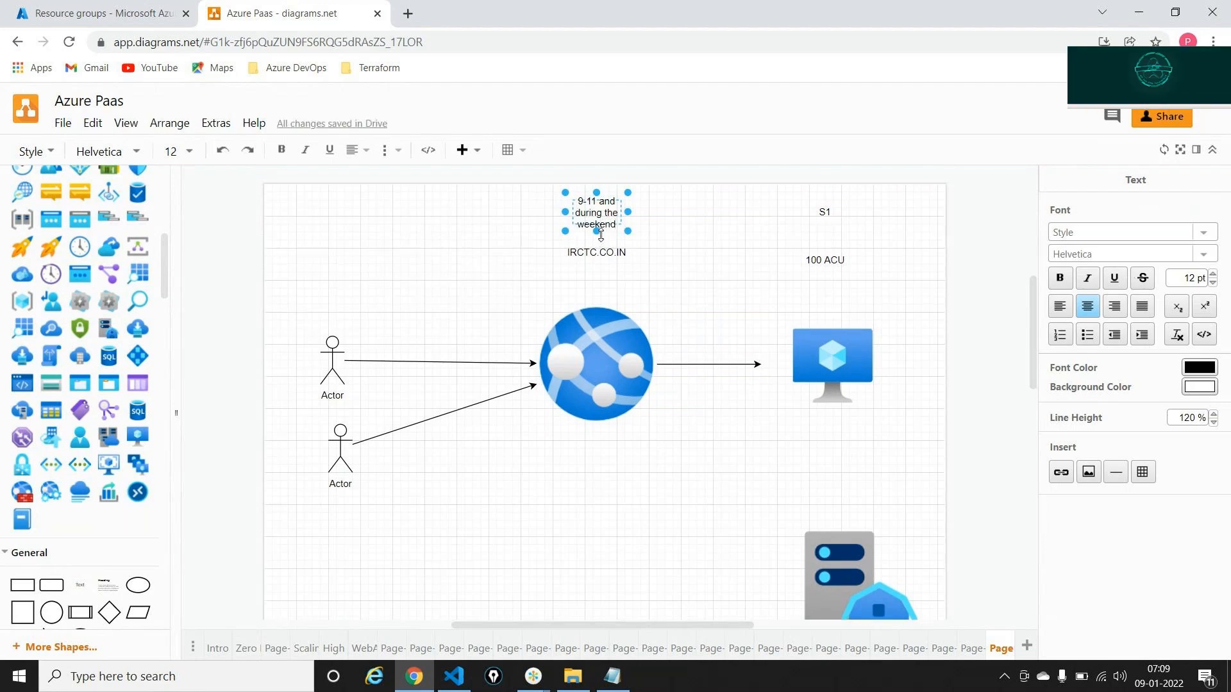
text(, festival s)
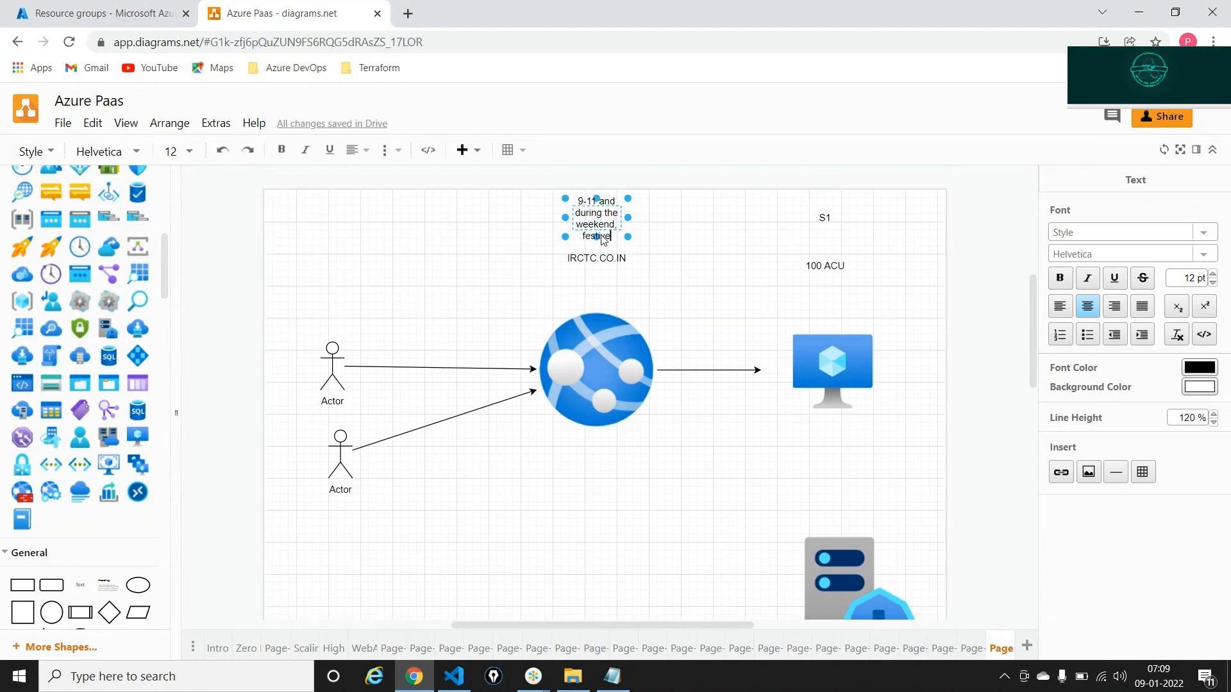
text(easons)
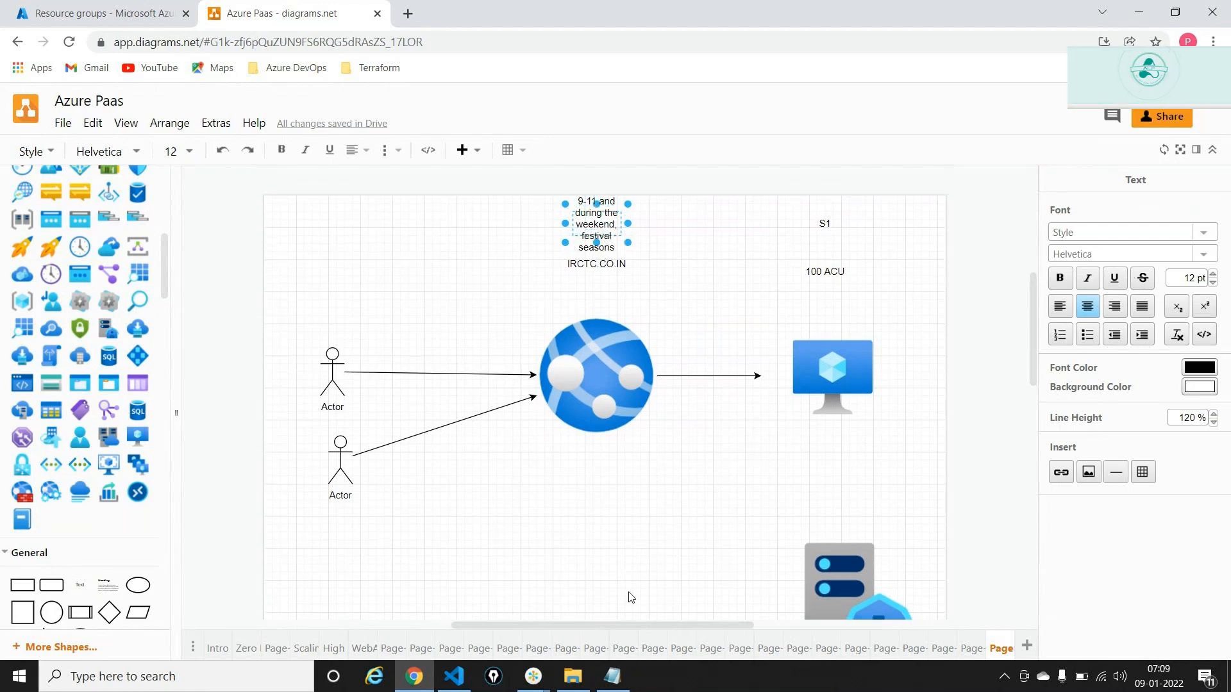
click(314, 383)
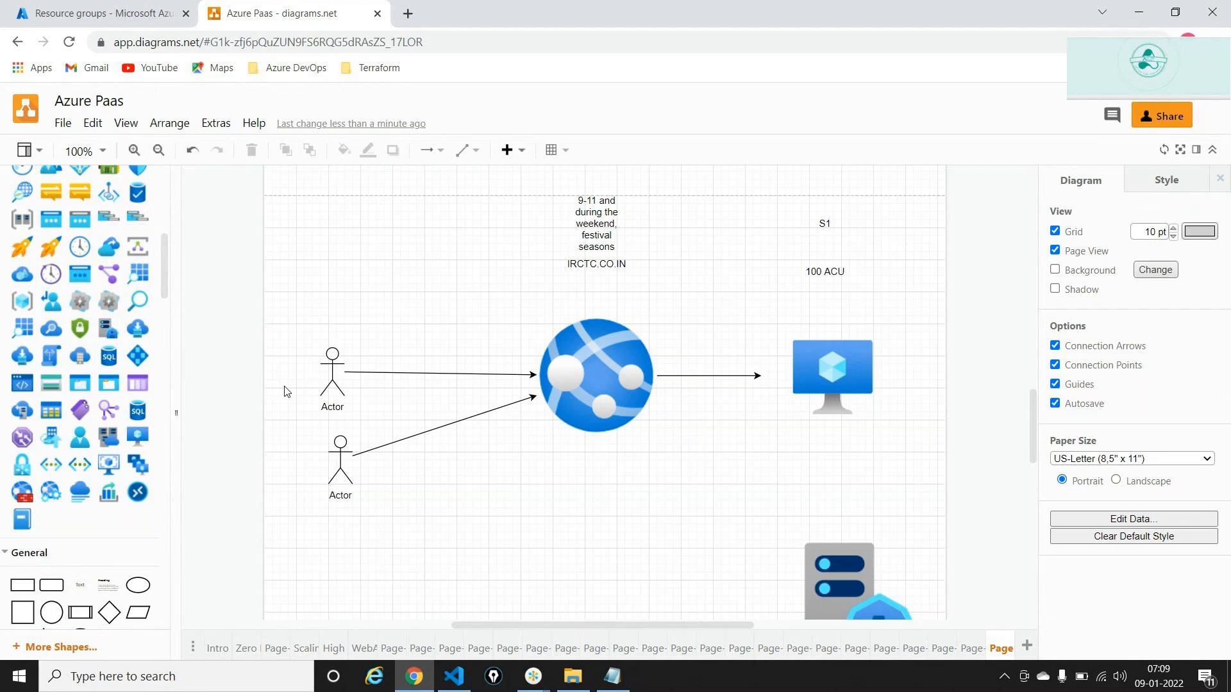
key(alt+Tab)
key(Tab)
key(Escape)
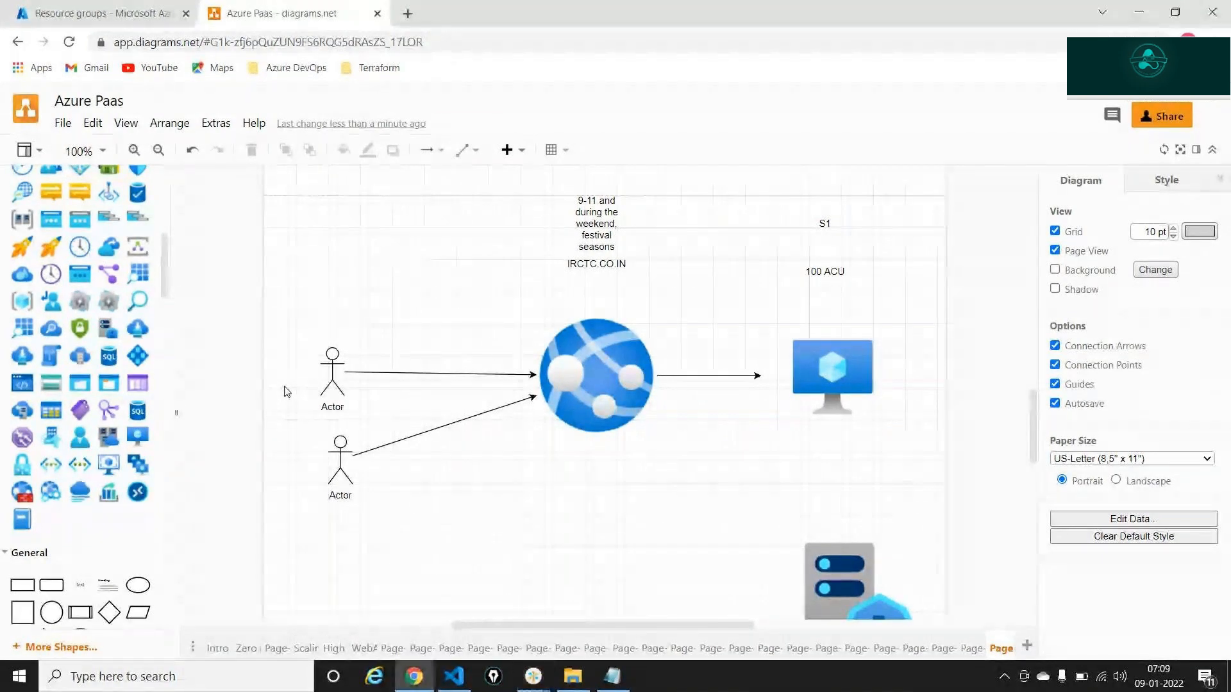
Step: Bring up the screen annotation tool and handwrite "100/sec" with the pen above the actors
click(644, 367)
key(alt+Tab)
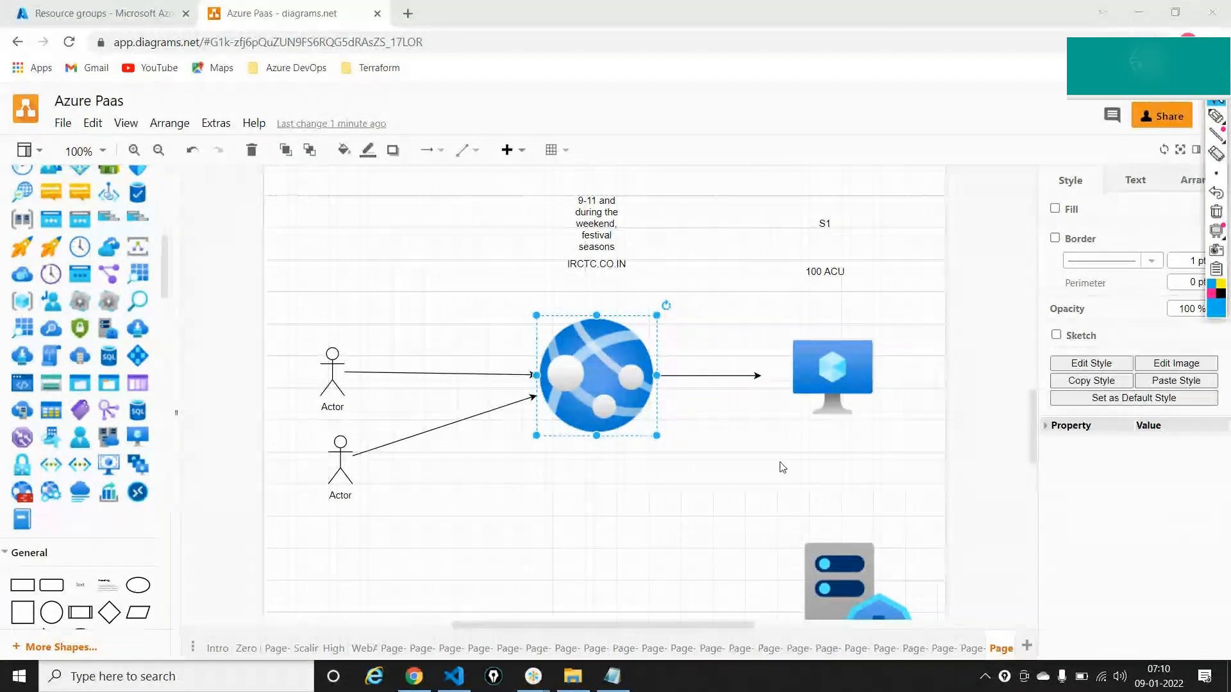
click(1216, 116)
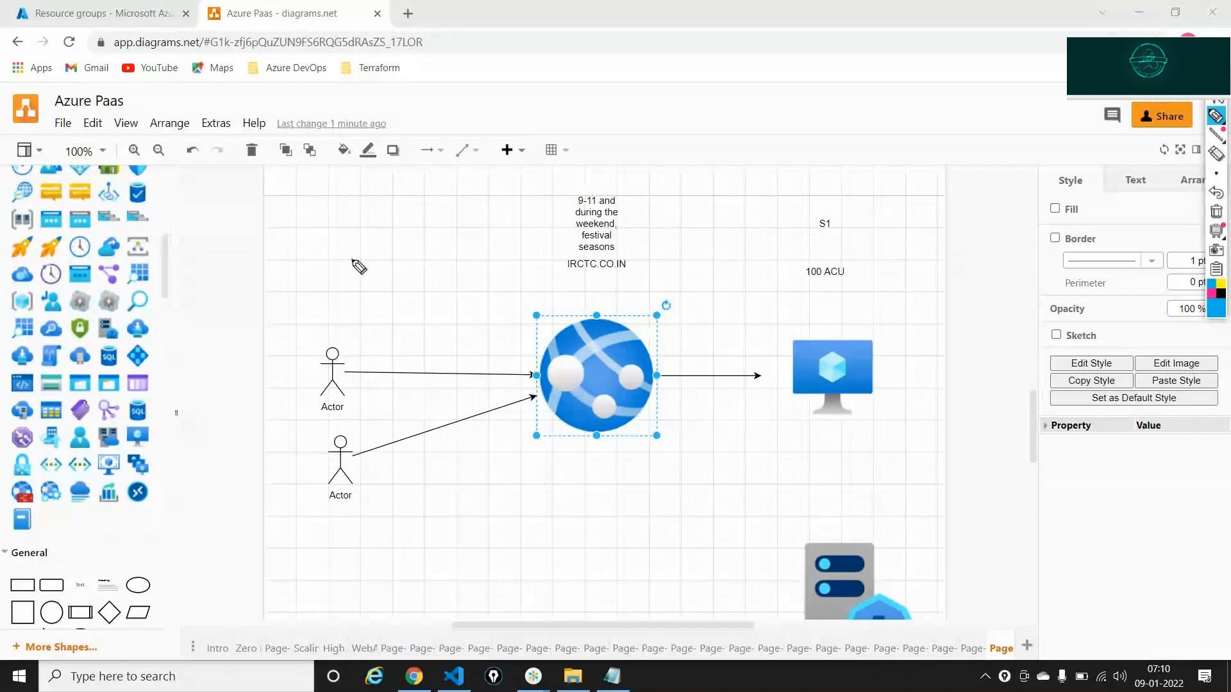
mouse_move(352, 259)
mouse_down()
mouse_move(364, 287)
mouse_move(380, 259)
mouse_move(404, 256)
mouse_move(423, 279)
mouse_move(465, 252)
mouse_up()
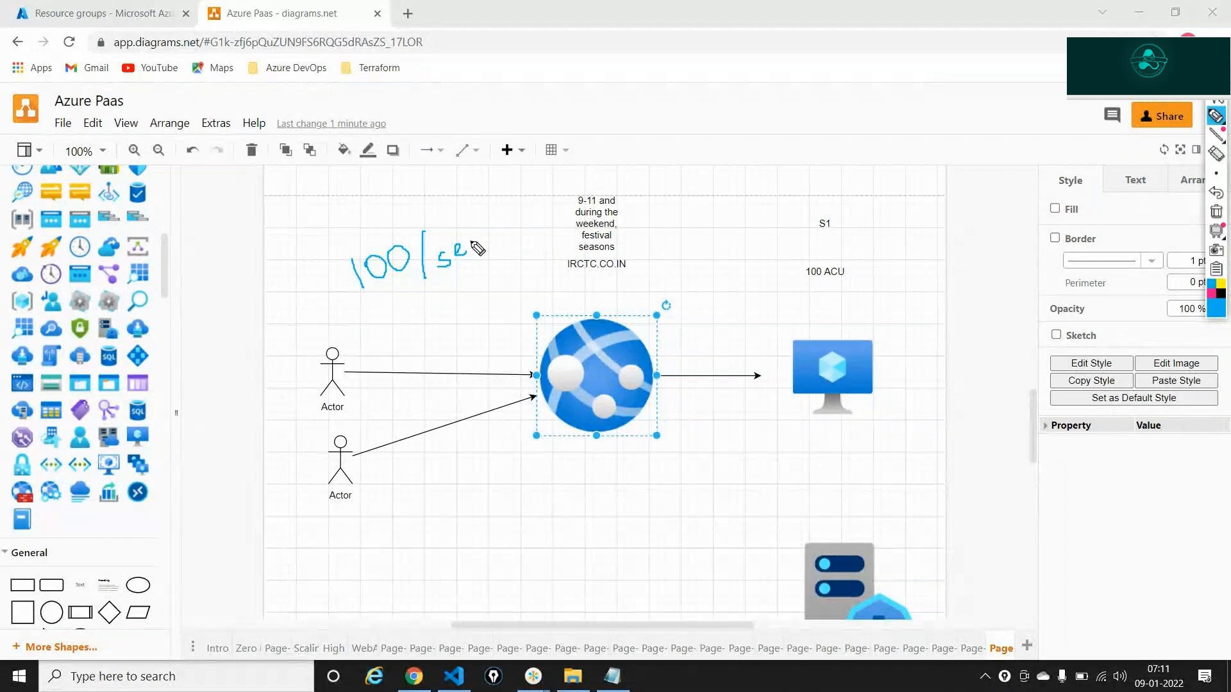
drag(477, 248, 489, 257)
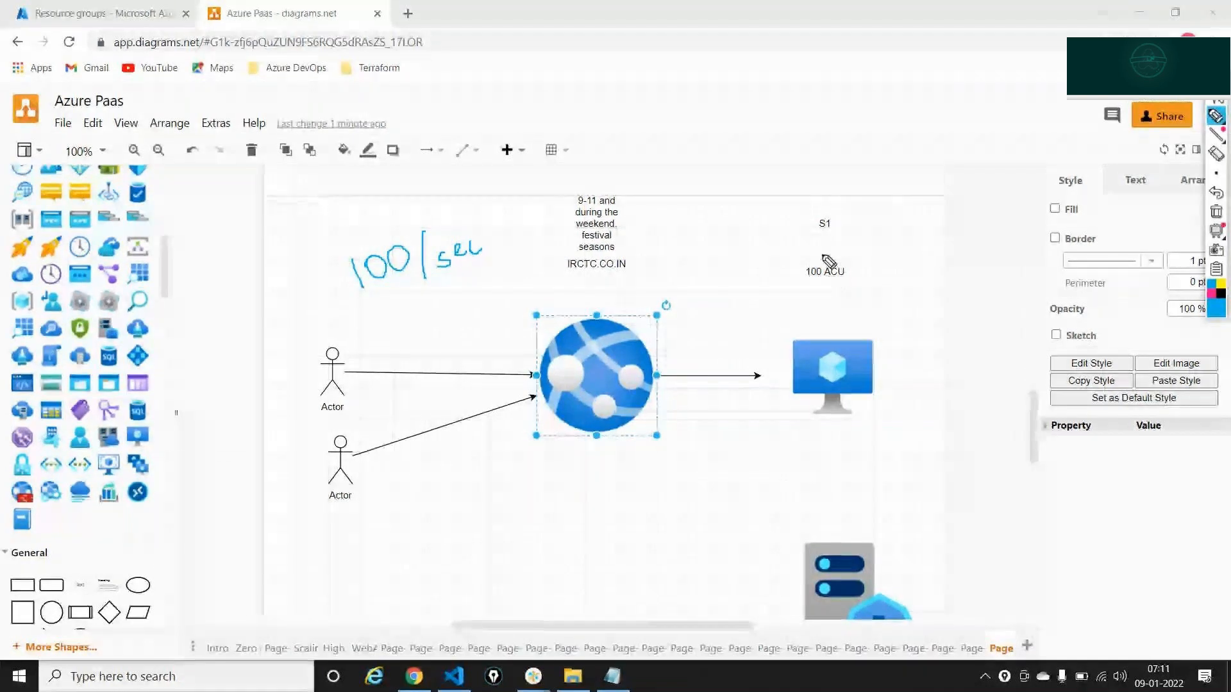
Step: Circle the "100 ACU" label with an arrow toward the web app's outgoing connector, and clear all pen annotations
mouse_move(826, 257)
mouse_down()
mouse_move(824, 286)
mouse_move(863, 263)
mouse_move(827, 262)
mouse_up()
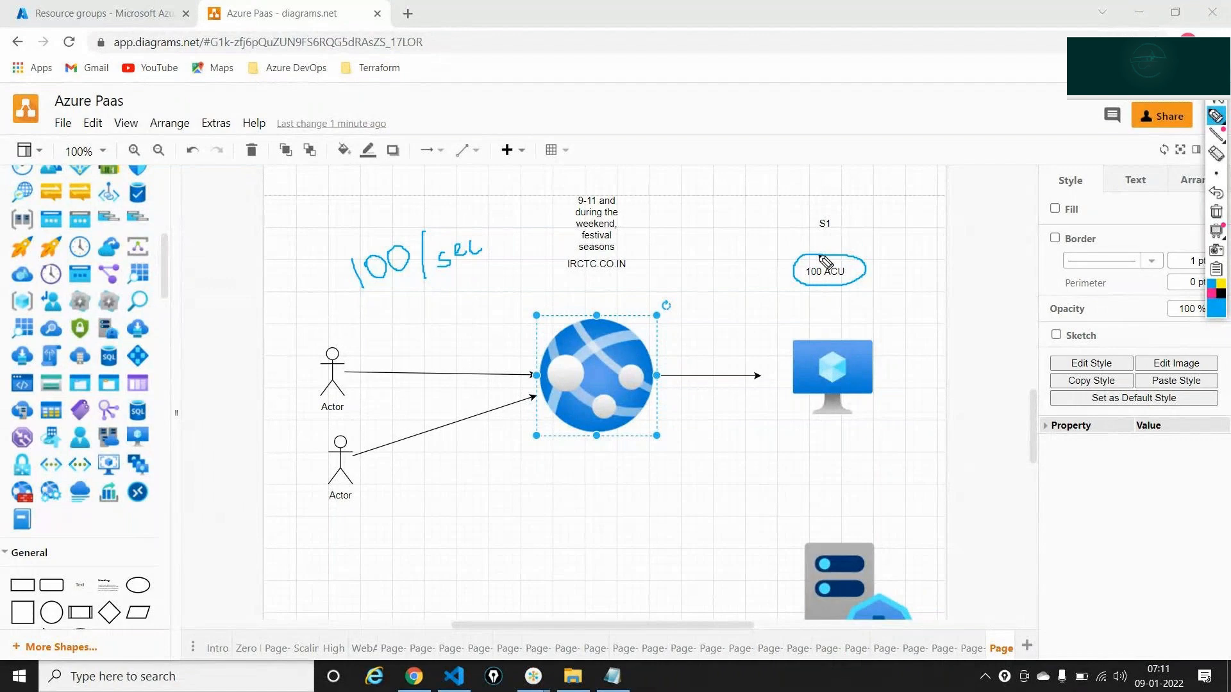
drag(796, 287, 704, 342)
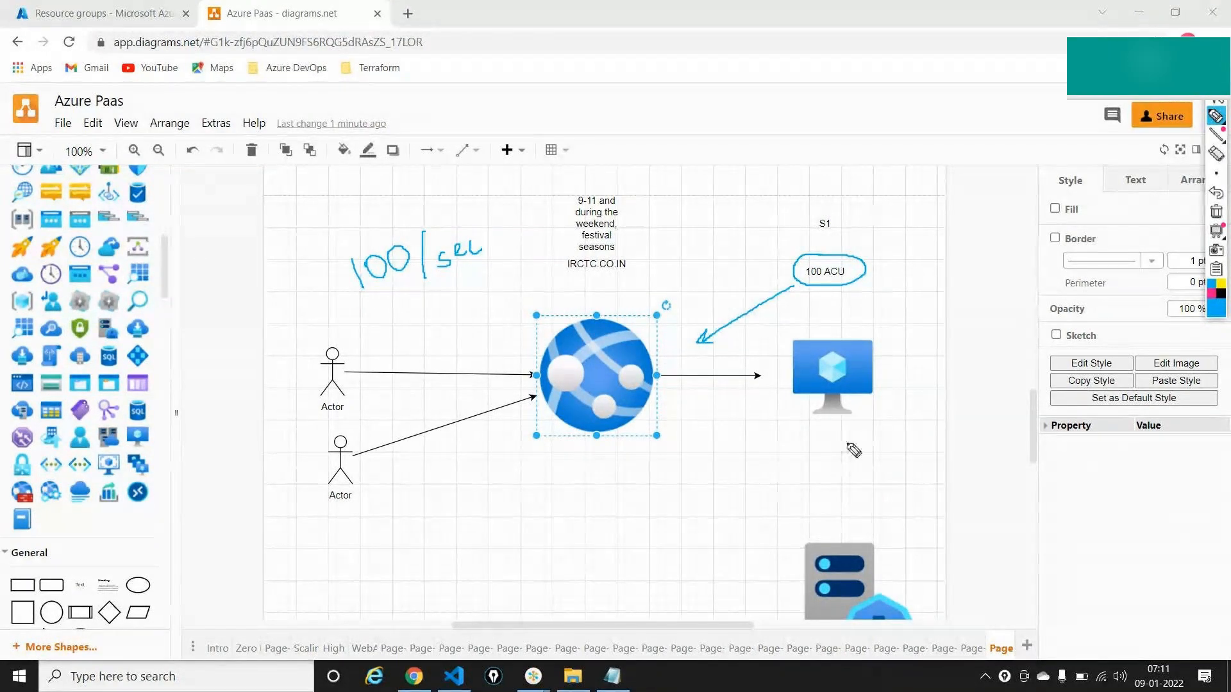
click(1217, 233)
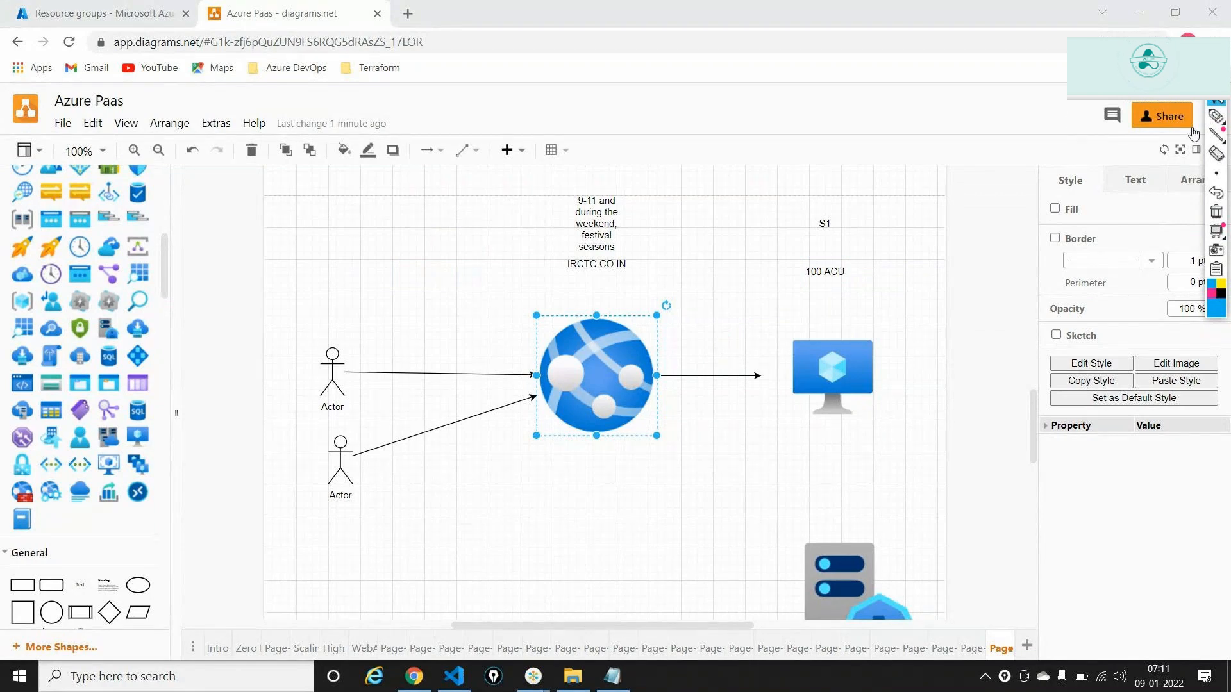
Step: With the annotation pen, circle the peak-hours label and the "S1" label, and draw an arrow from "S1" to handwritten "P1V1"
click(1216, 121)
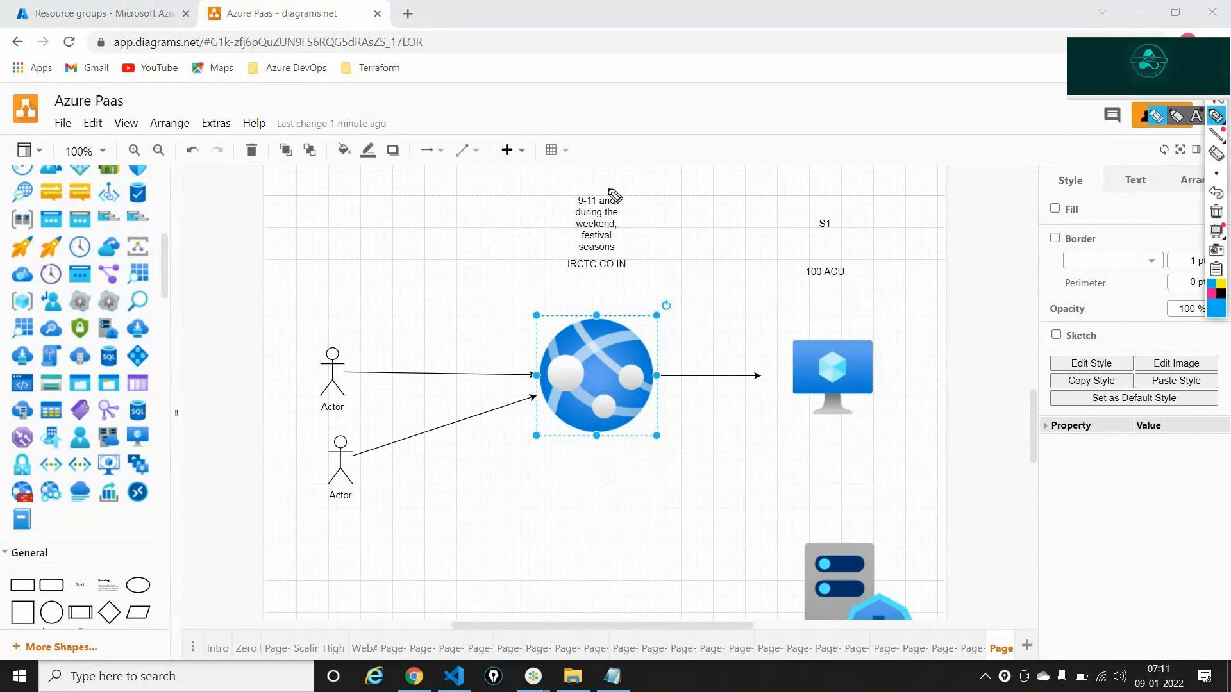
mouse_move(572, 188)
mouse_down()
mouse_move(554, 224)
mouse_move(601, 262)
mouse_move(618, 192)
mouse_move(578, 194)
mouse_up()
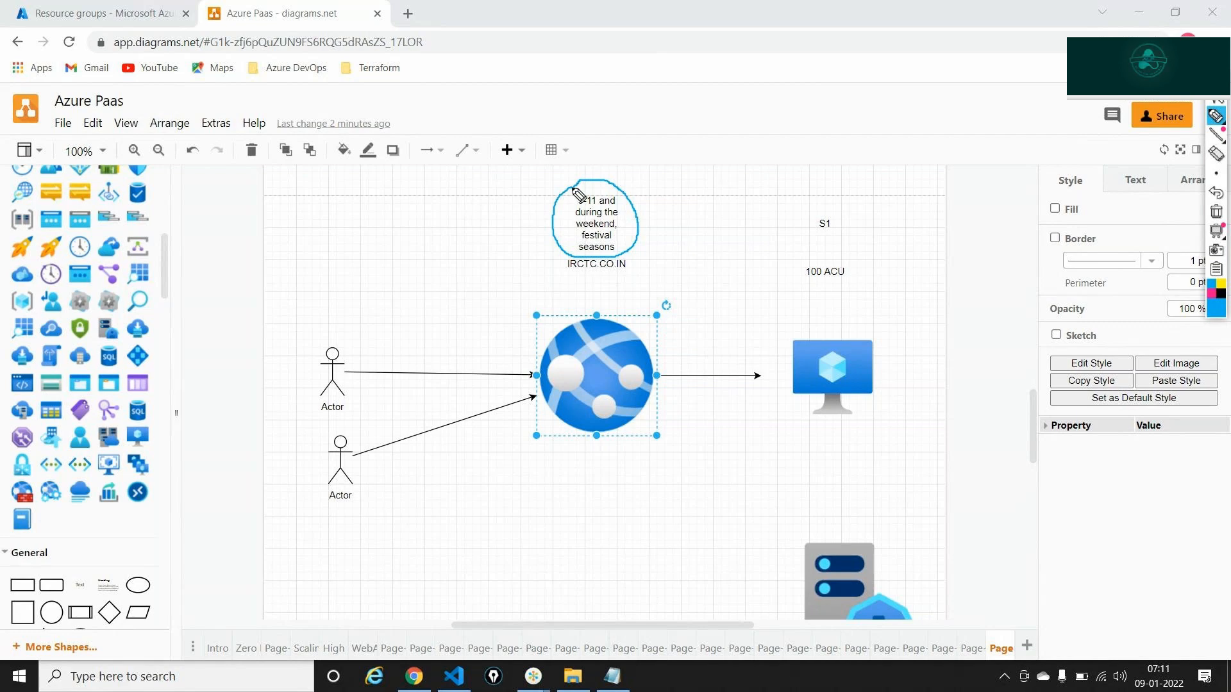
mouse_move(813, 208)
mouse_down()
mouse_move(848, 225)
mouse_move(906, 199)
mouse_move(911, 214)
mouse_move(928, 193)
mouse_move(939, 205)
mouse_up()
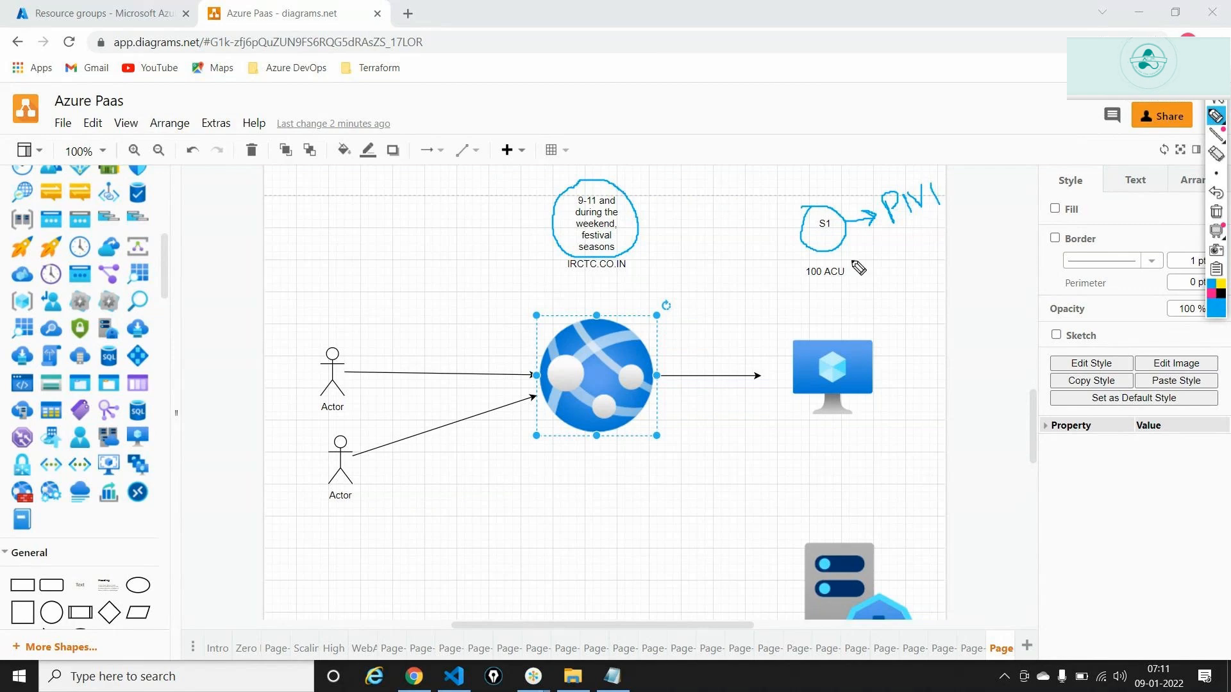
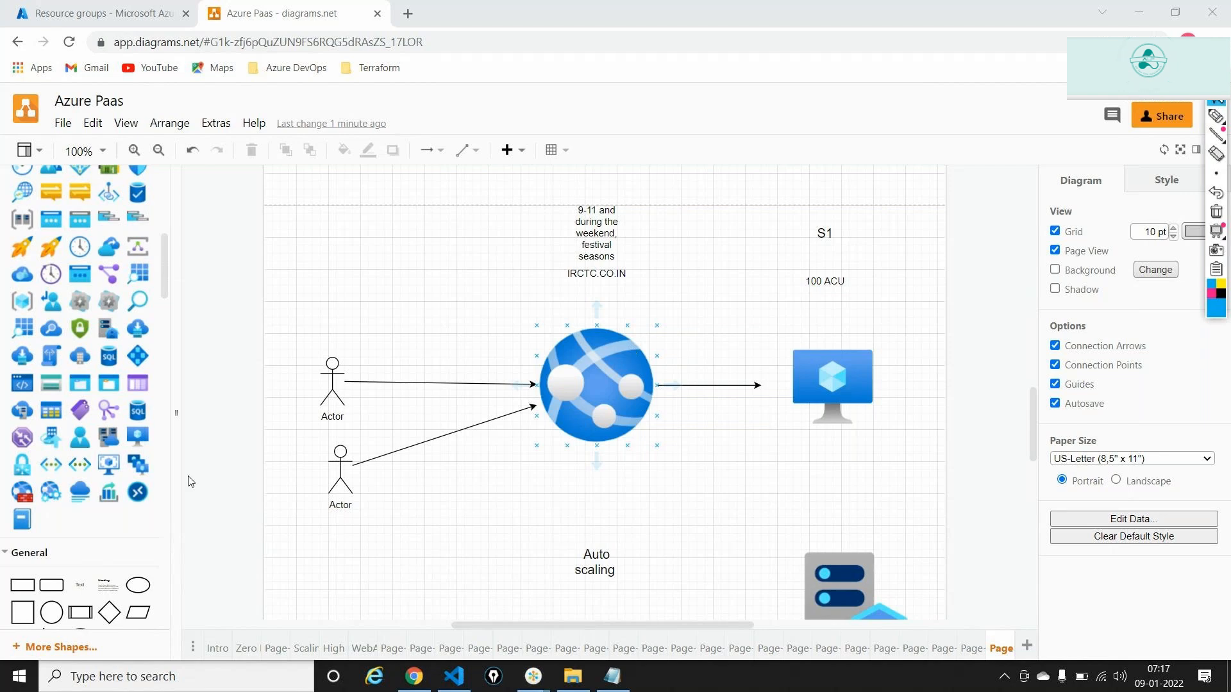
Step: Switch to the Azure portal and create a resource group named "autoscale-rg"
key(alt+Tab)
key(ctrl+Tab)
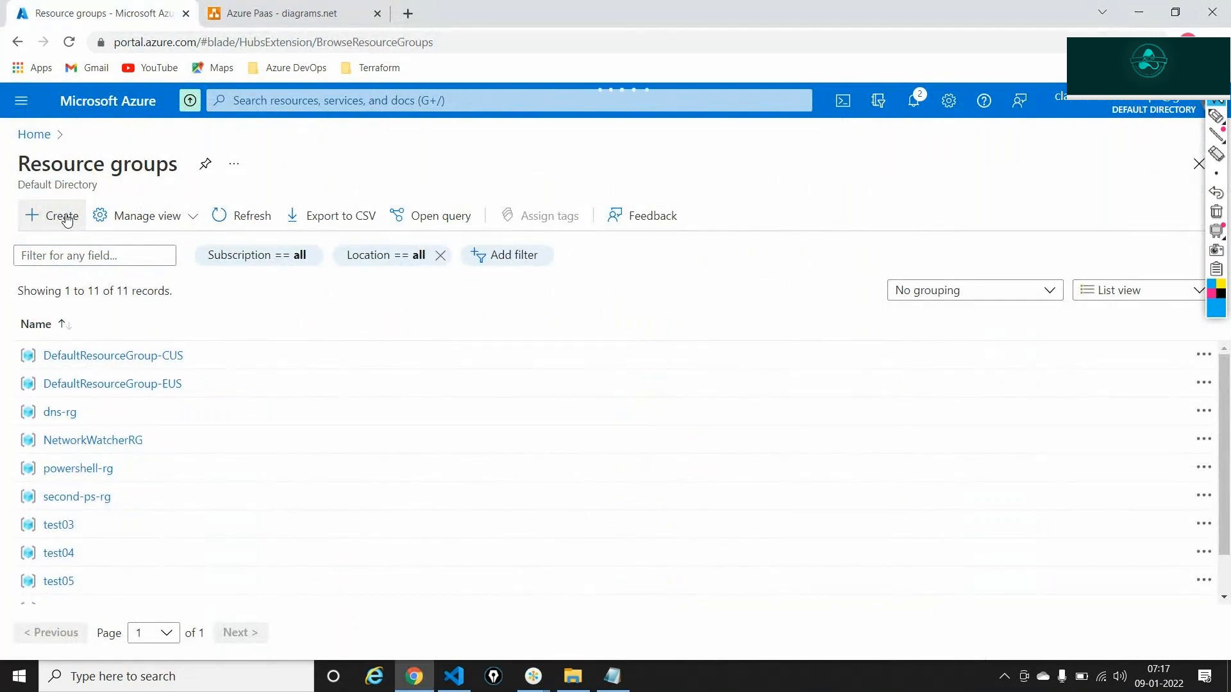
click(67, 220)
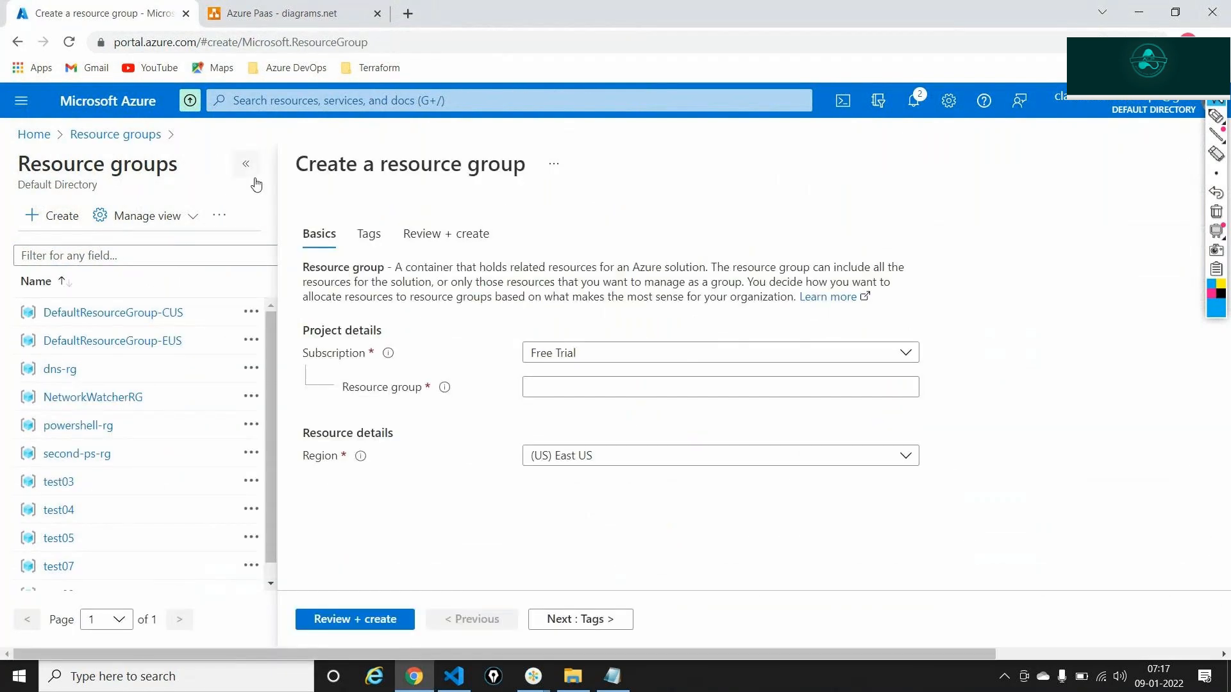
click(556, 389)
text(au)
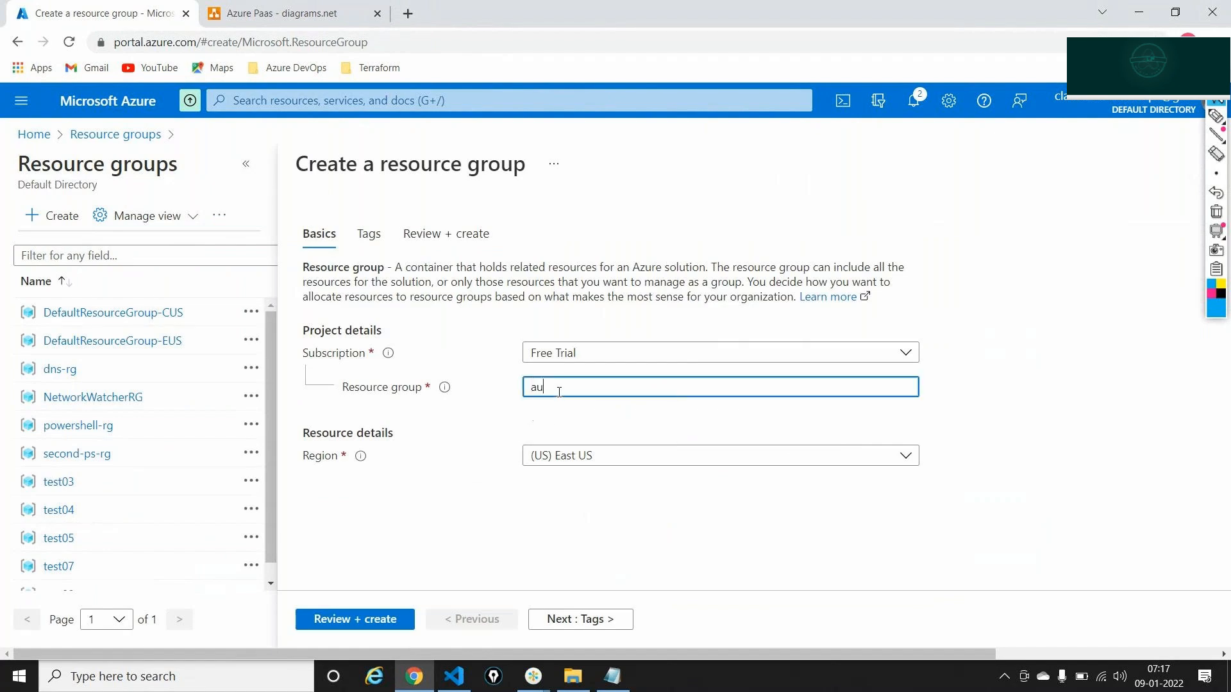
text(toscale-rg)
click(346, 617)
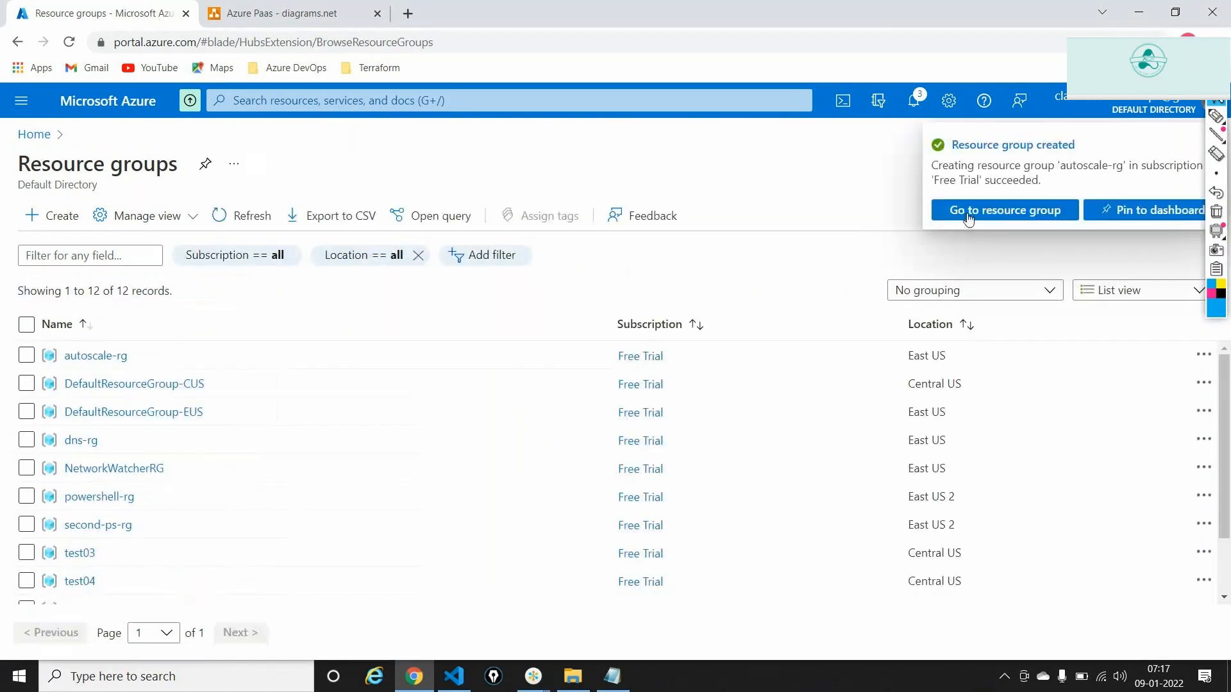
Step: Start creating a Web App in the autoscale-rg resource group and name it "autoscaleappsereu"
click(983, 211)
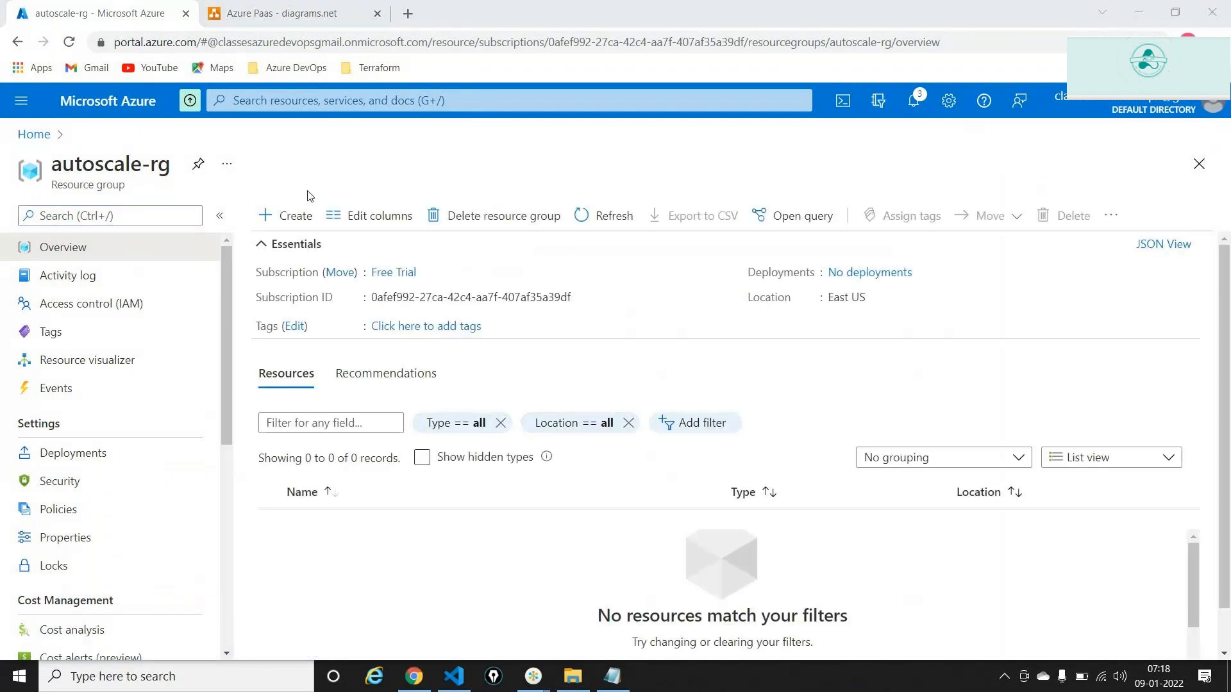
click(277, 218)
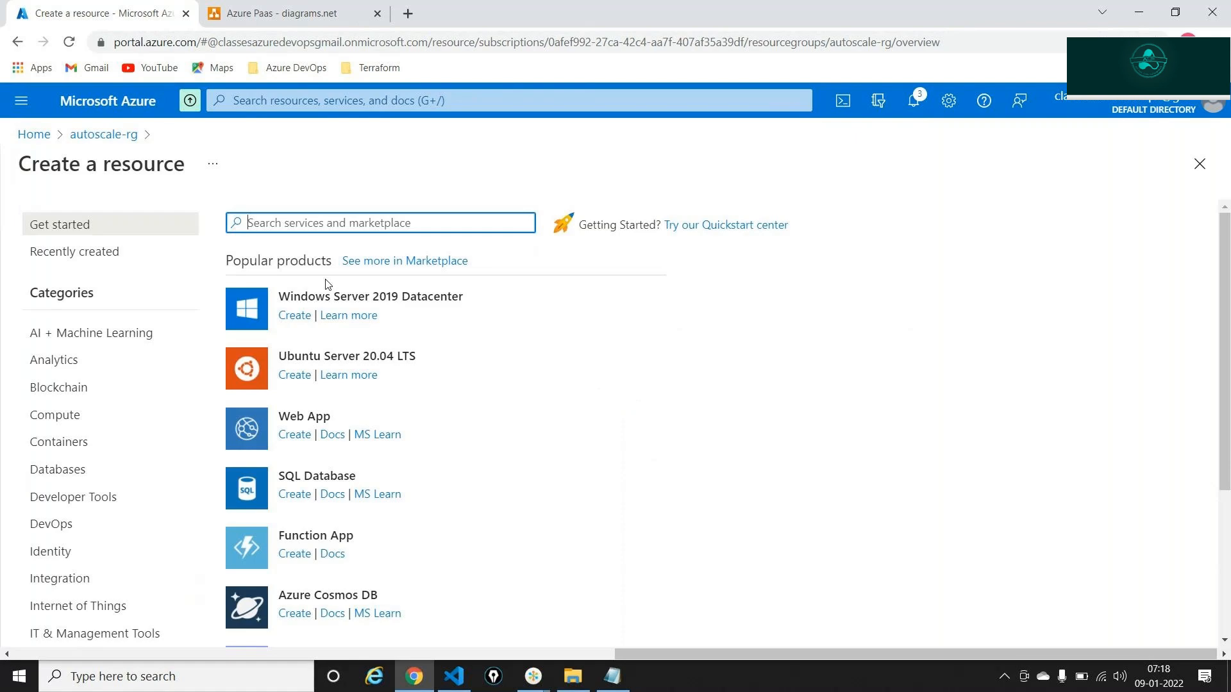
click(299, 434)
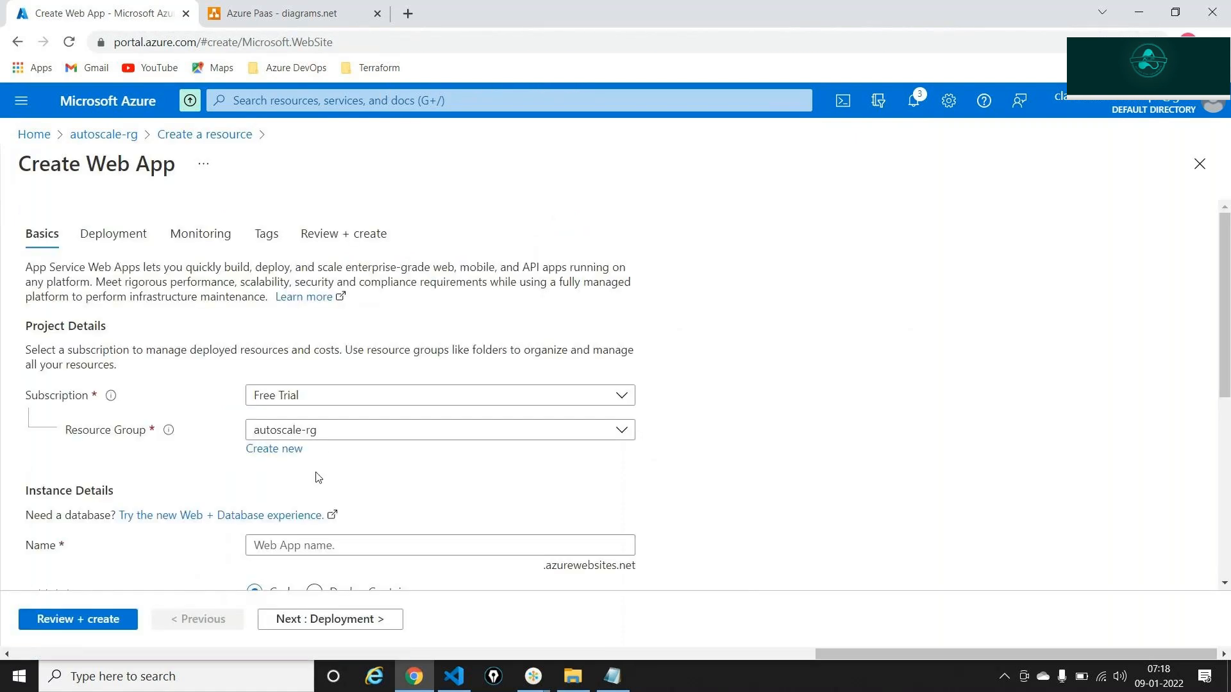
click(307, 549)
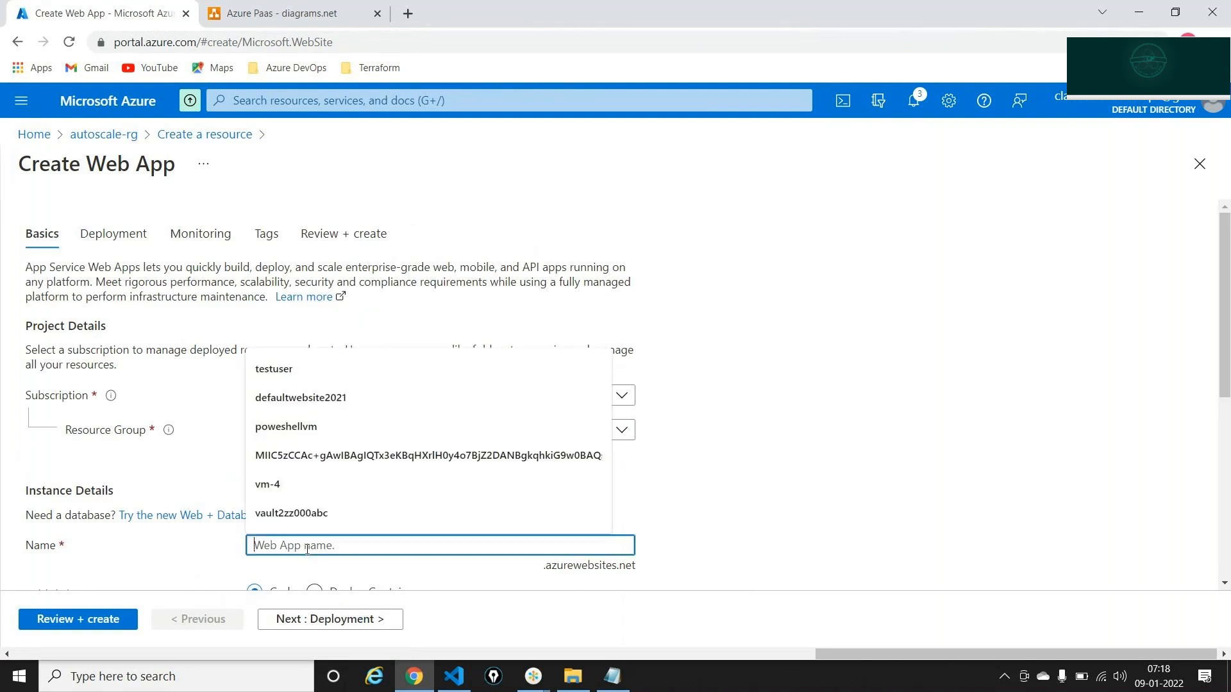
text(autoscale)
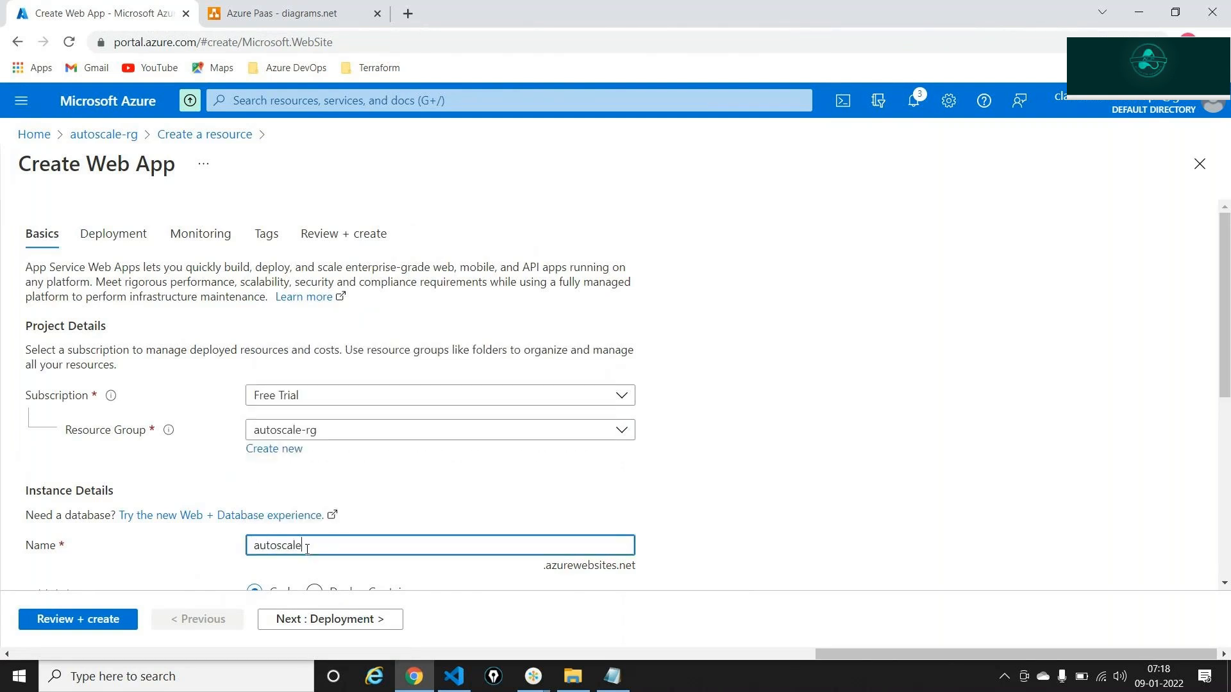
text(appsereu)
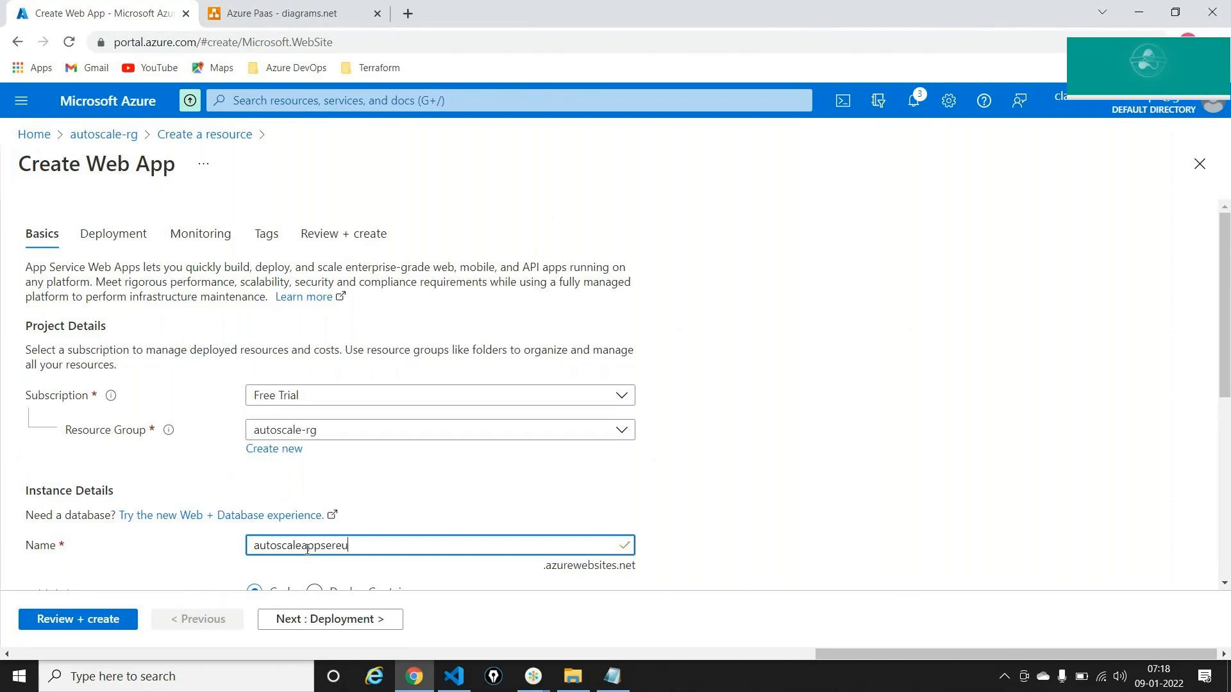
Step: Set the web app's runtime stack to ASP.NET V4.8 and its region to East US
scroll(440, 461, down, 3)
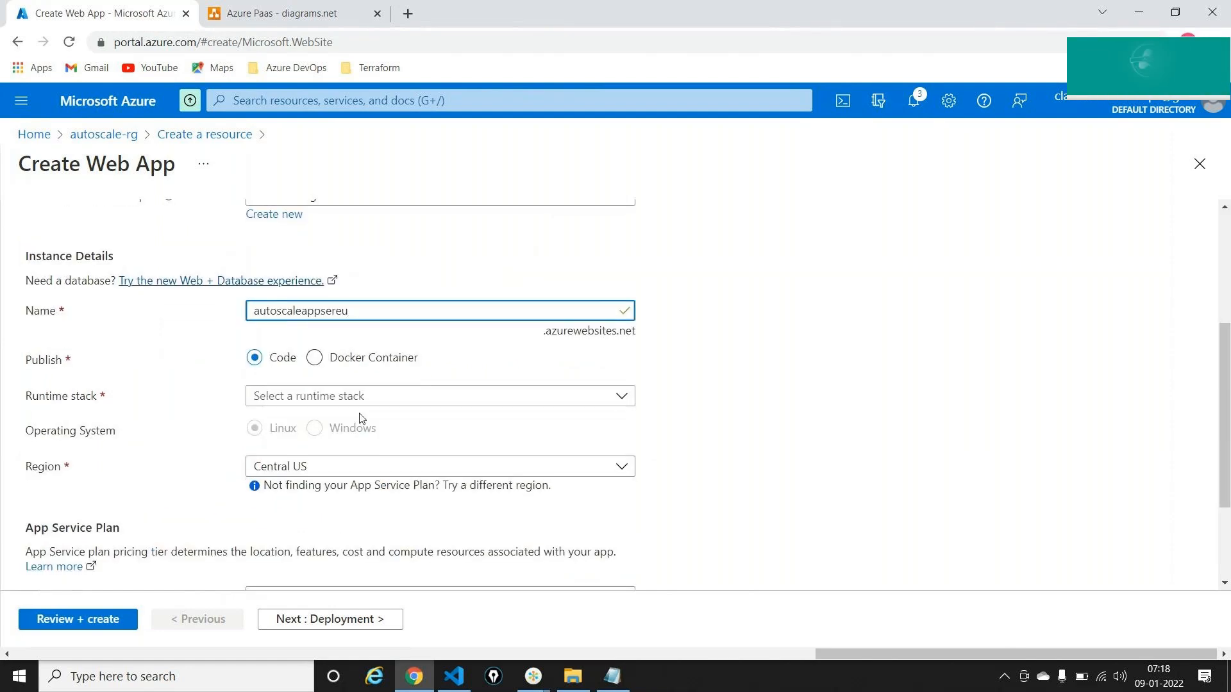
click(333, 406)
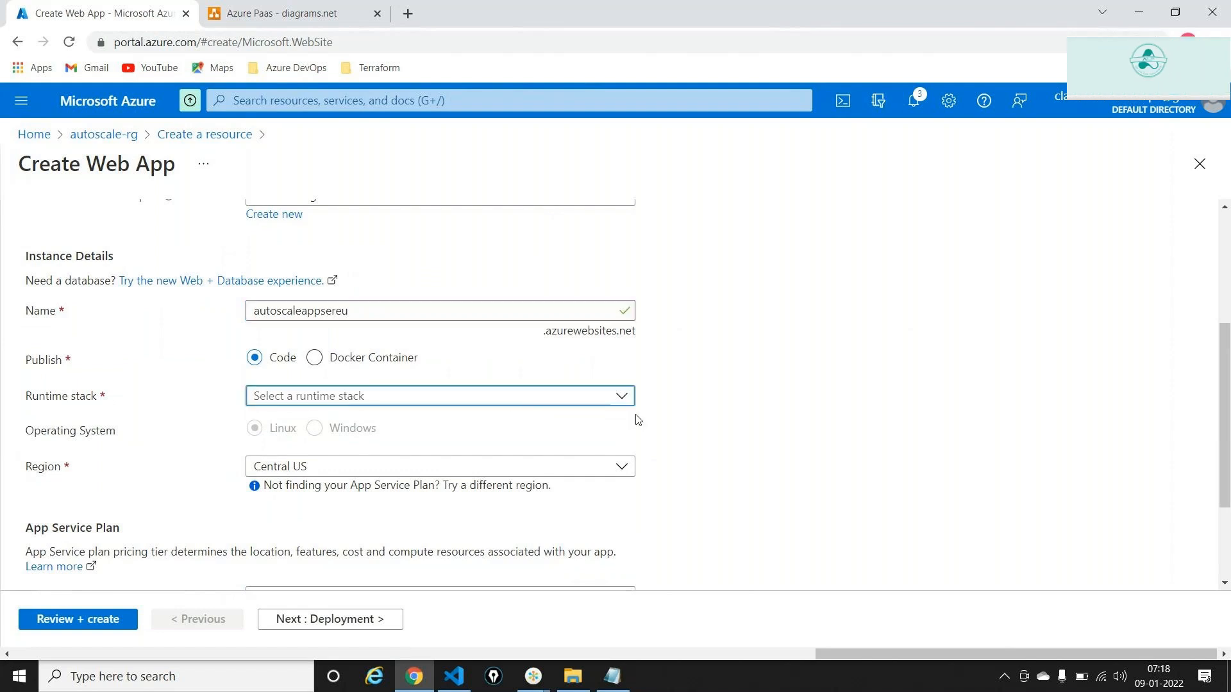
click(625, 399)
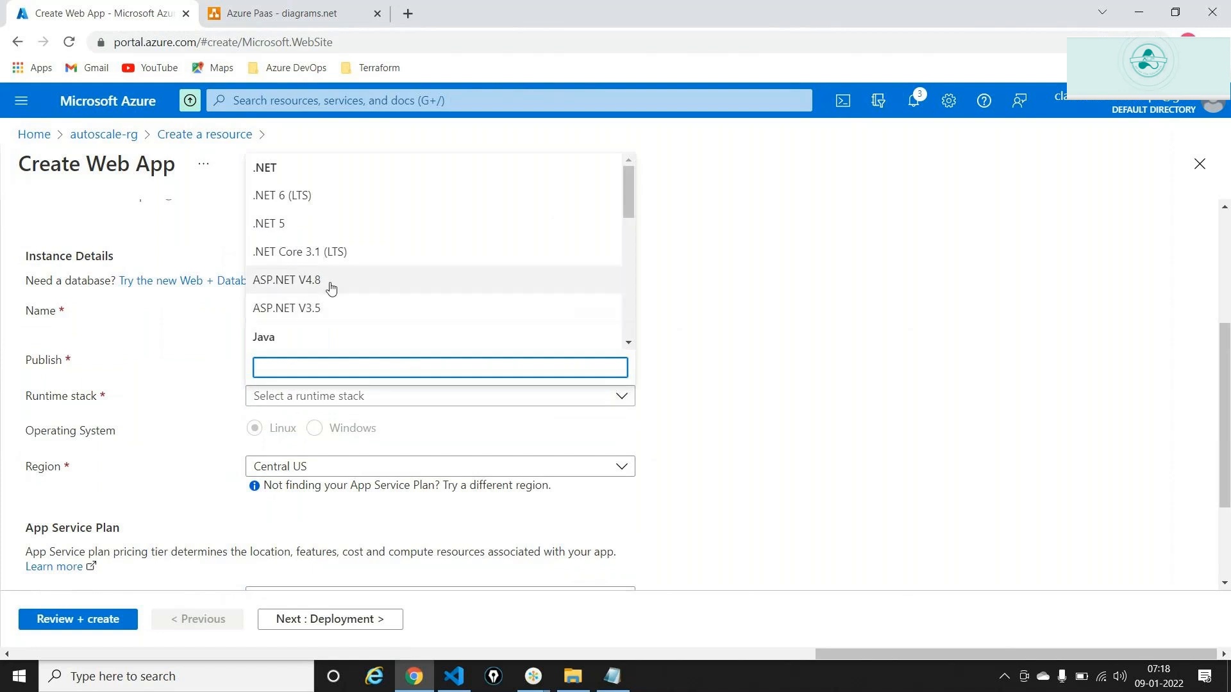
key(Escape)
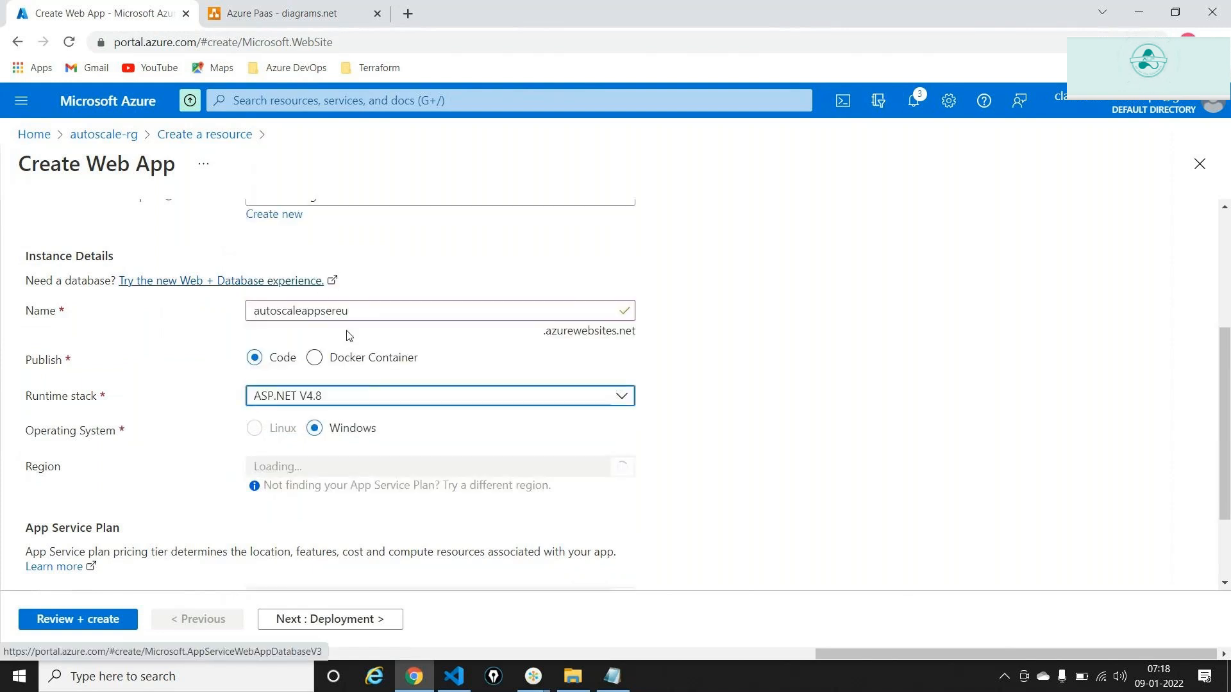
scroll(346, 428, down, 1)
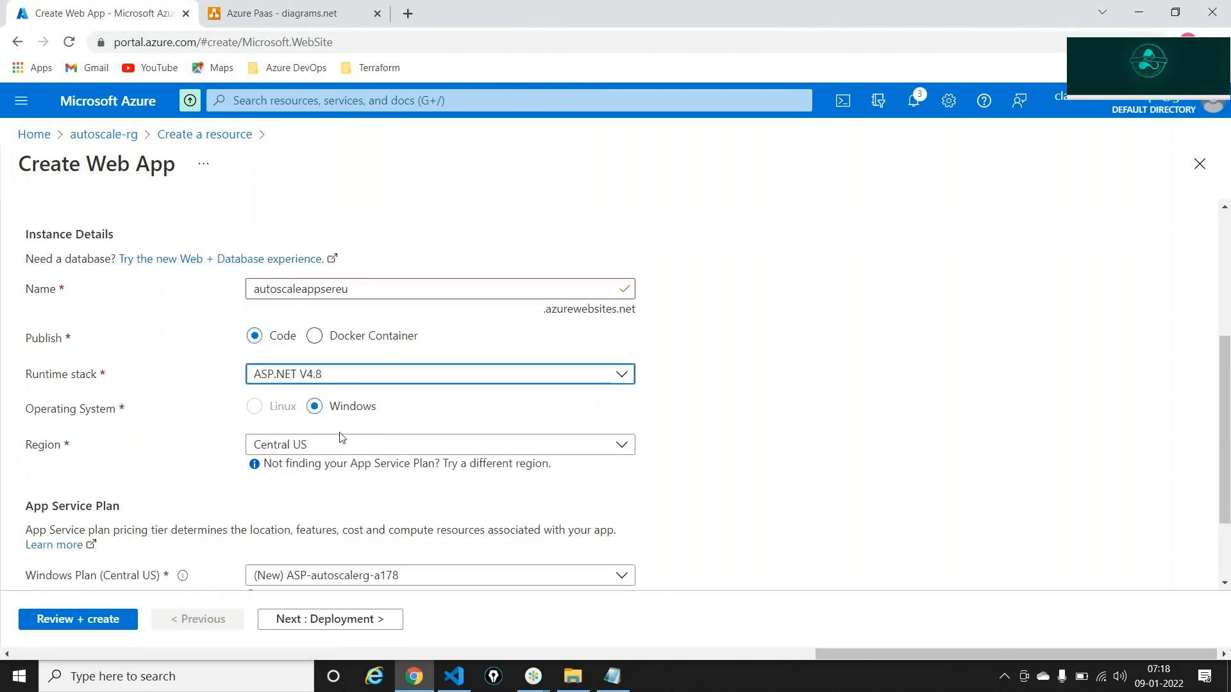
click(343, 447)
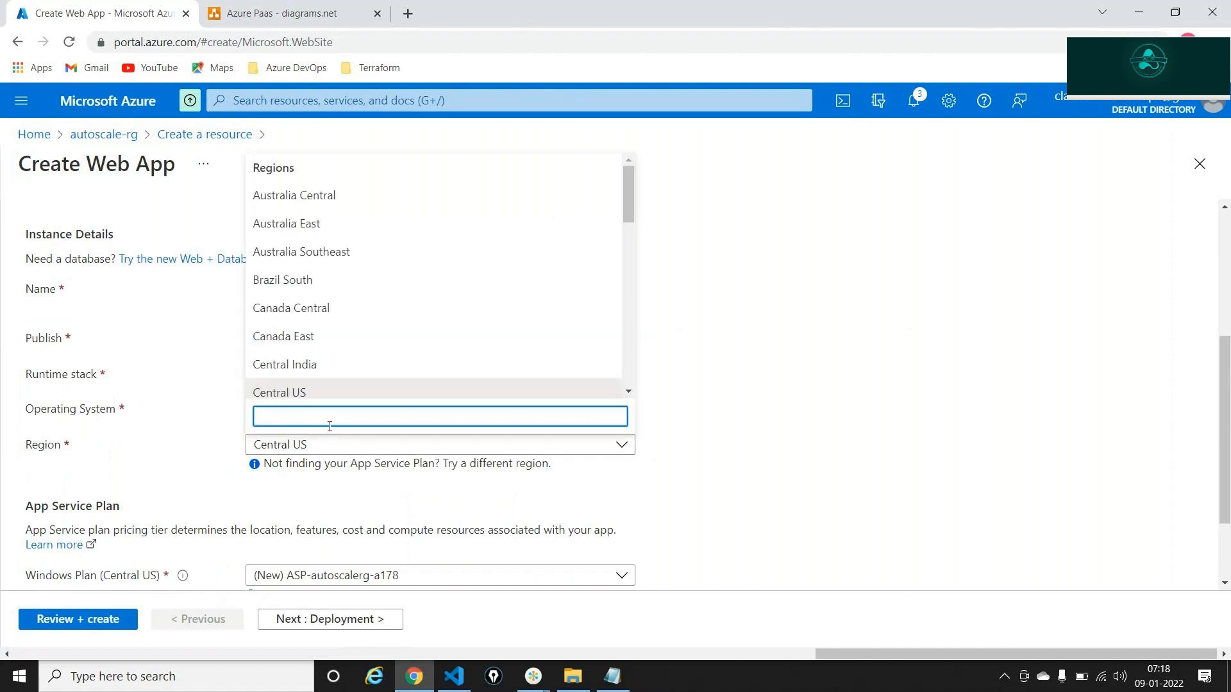
text(East us)
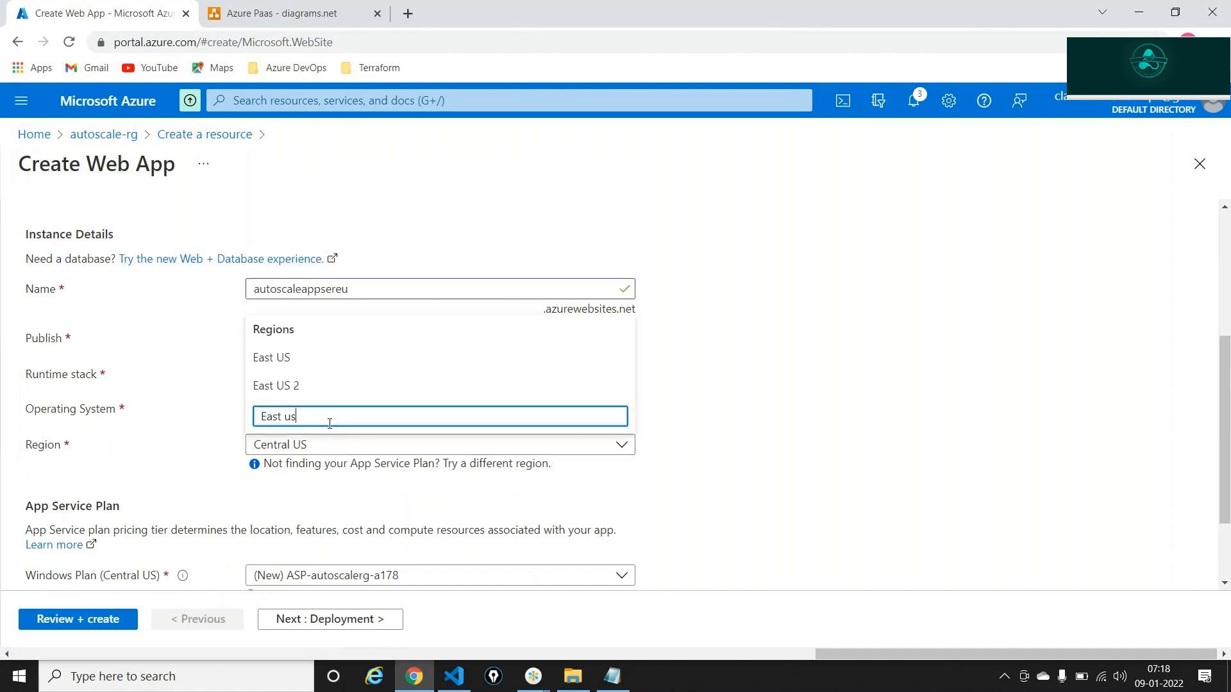
click(358, 358)
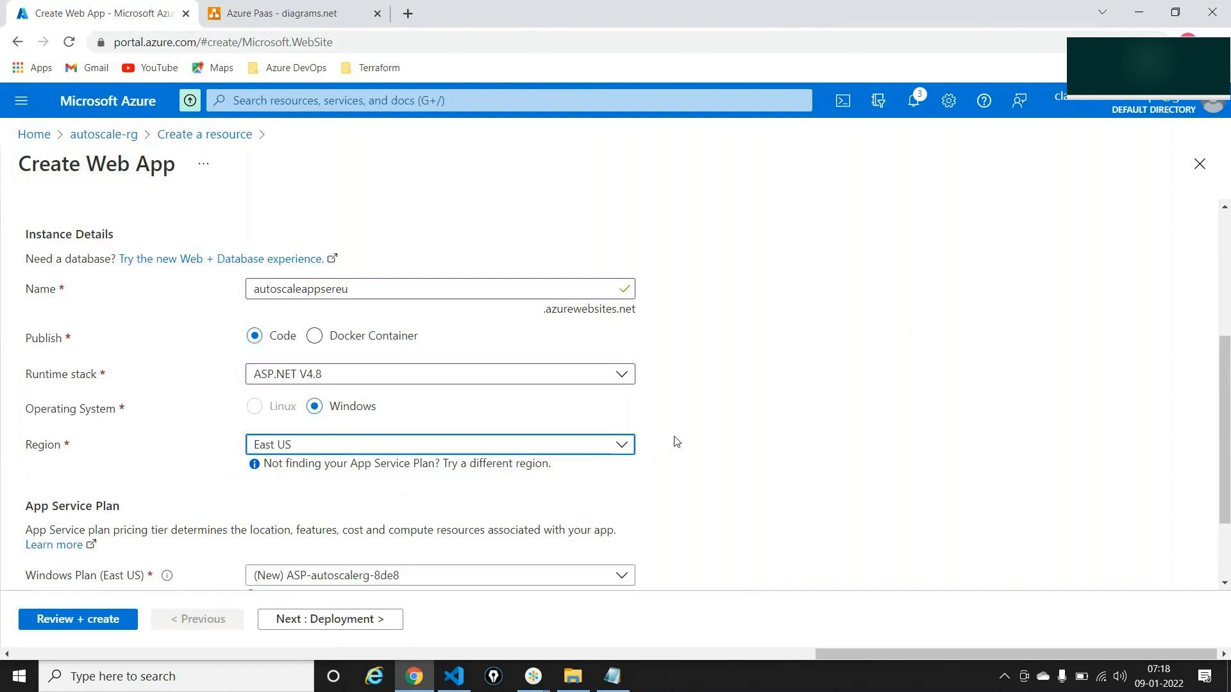
Step: Create a new App Service plan named "sampleplan1" for the web app and point out its SKU
scroll(673, 442, down, 2)
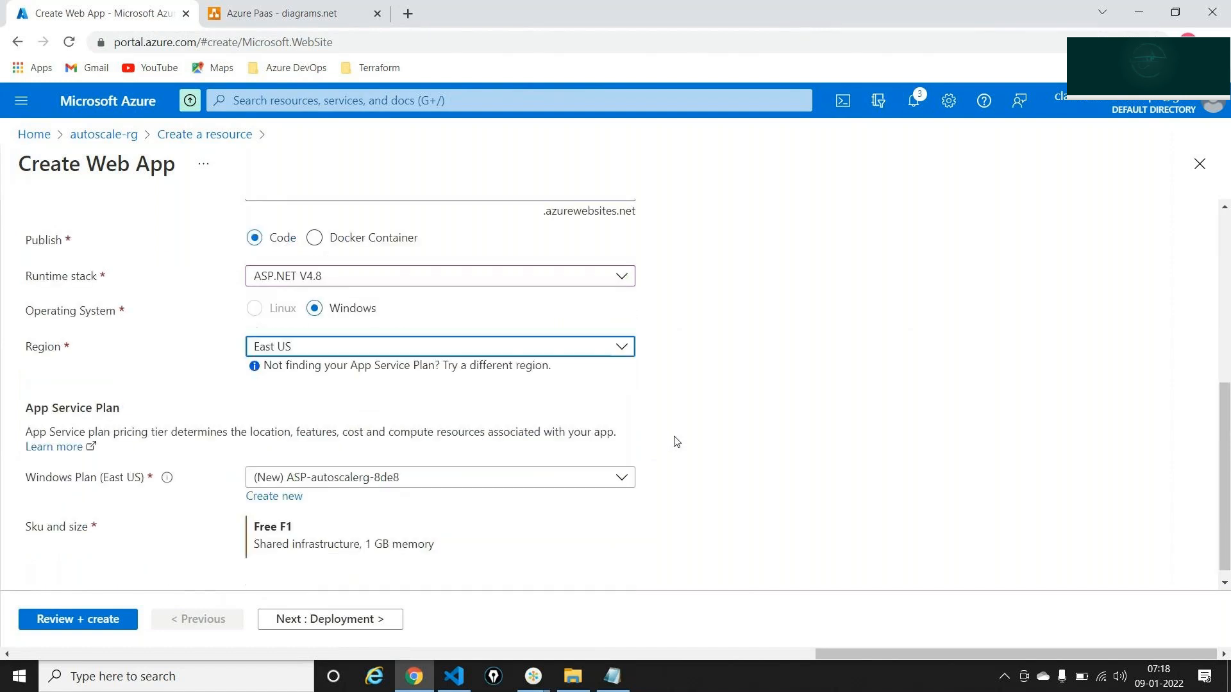
click(281, 491)
text(sa)
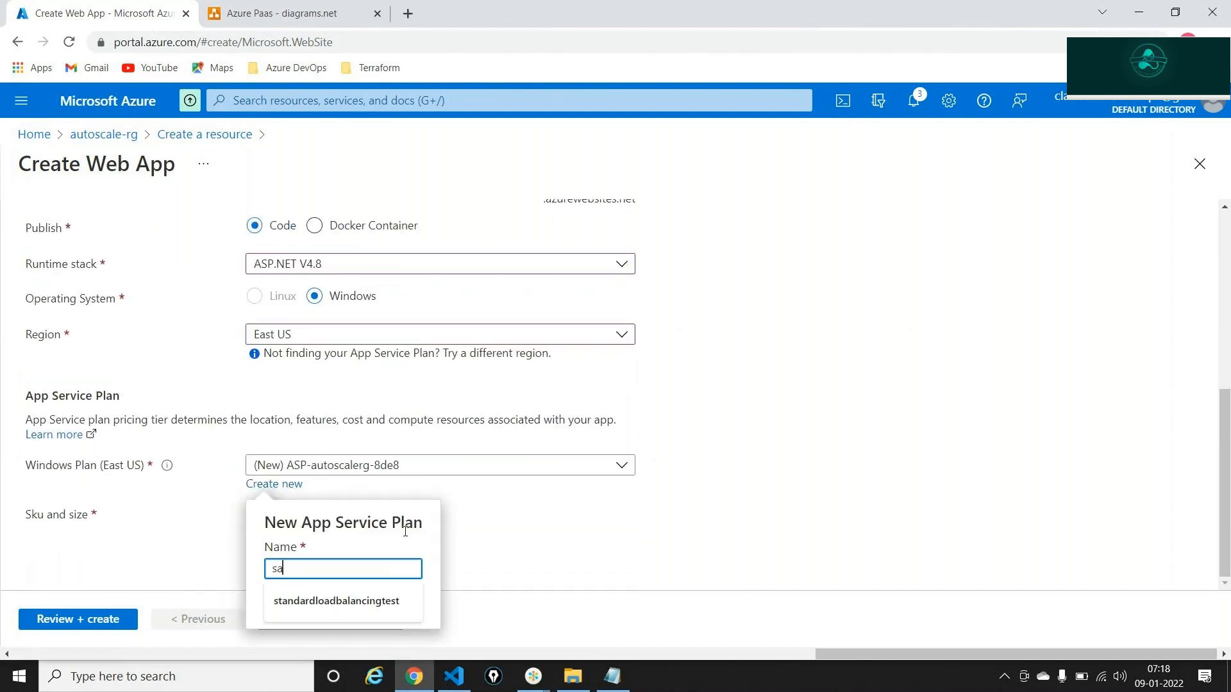
text(mpleplan1)
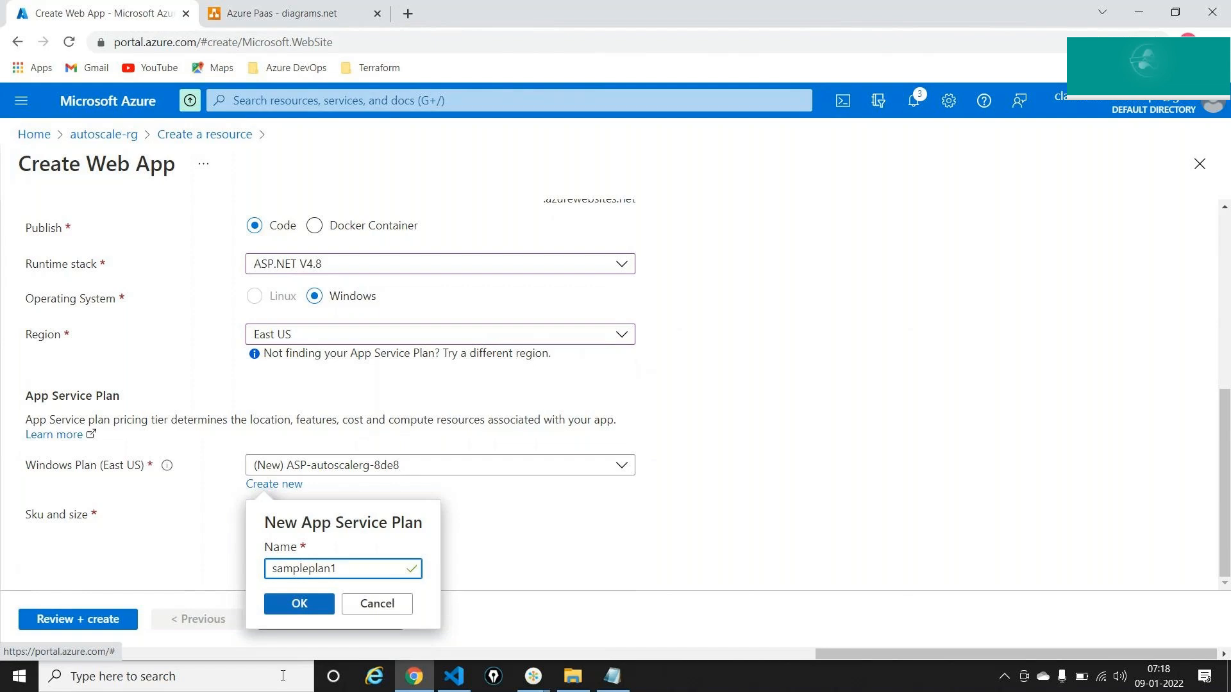
click(301, 606)
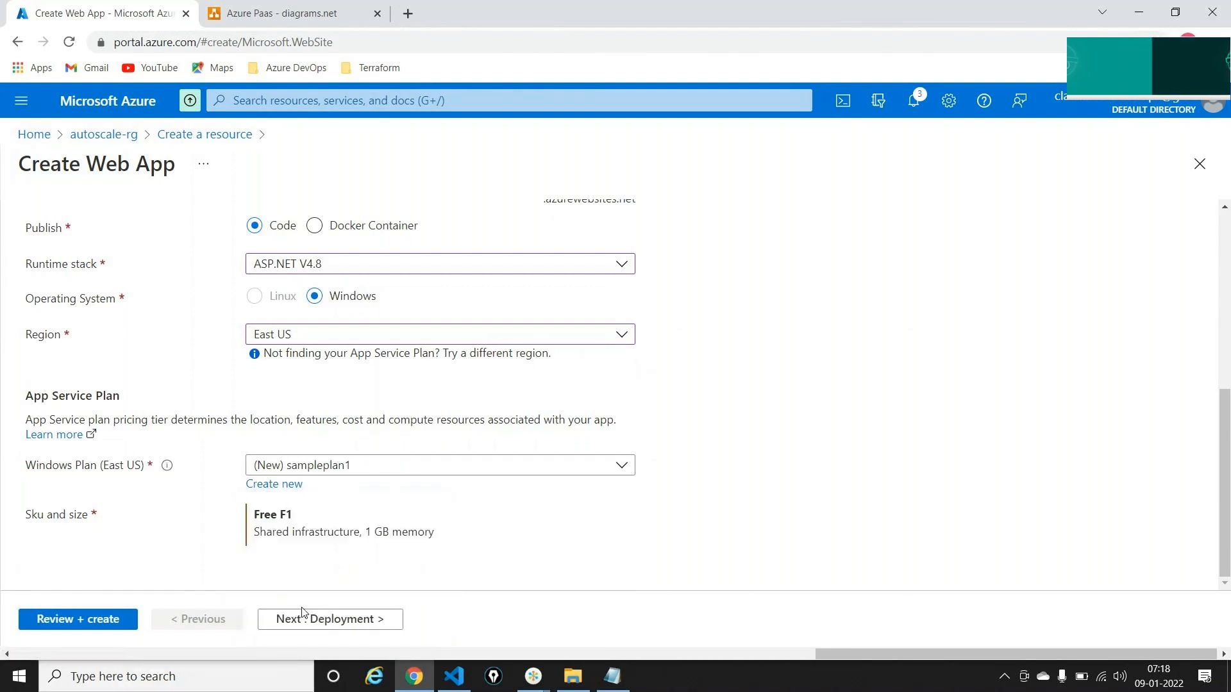
triple_click(264, 515)
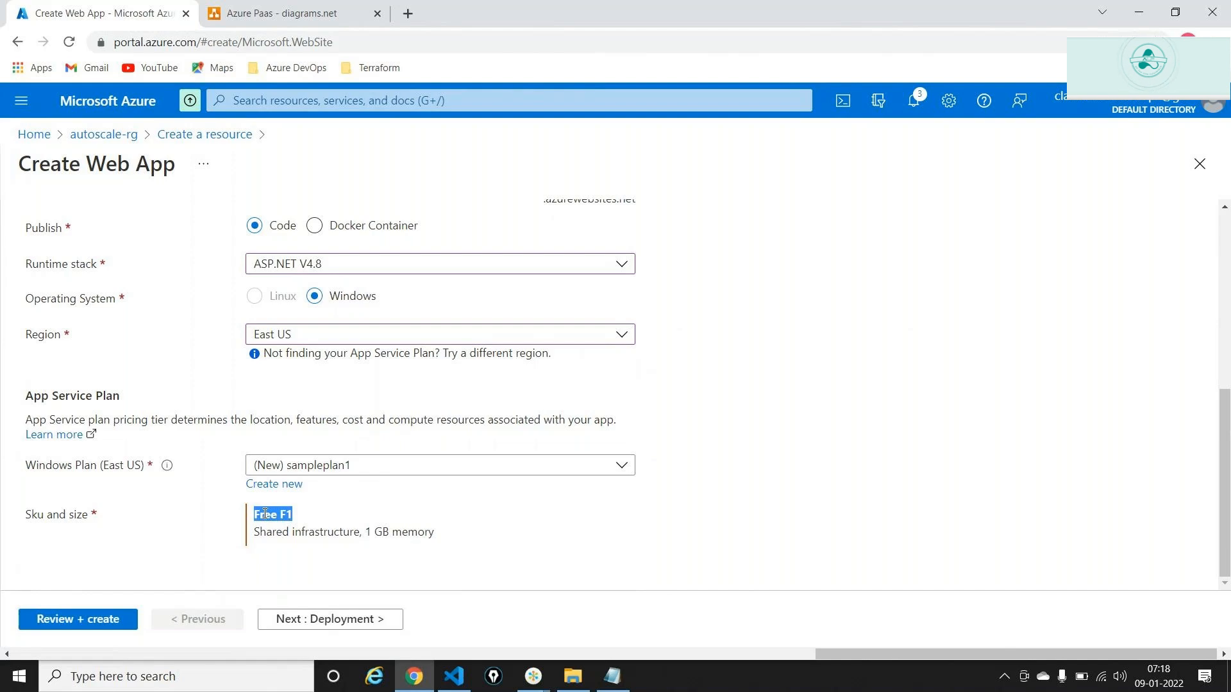
Step: Keep the default deployment settings, turn off Application Insights, and review and create the web app
click(334, 621)
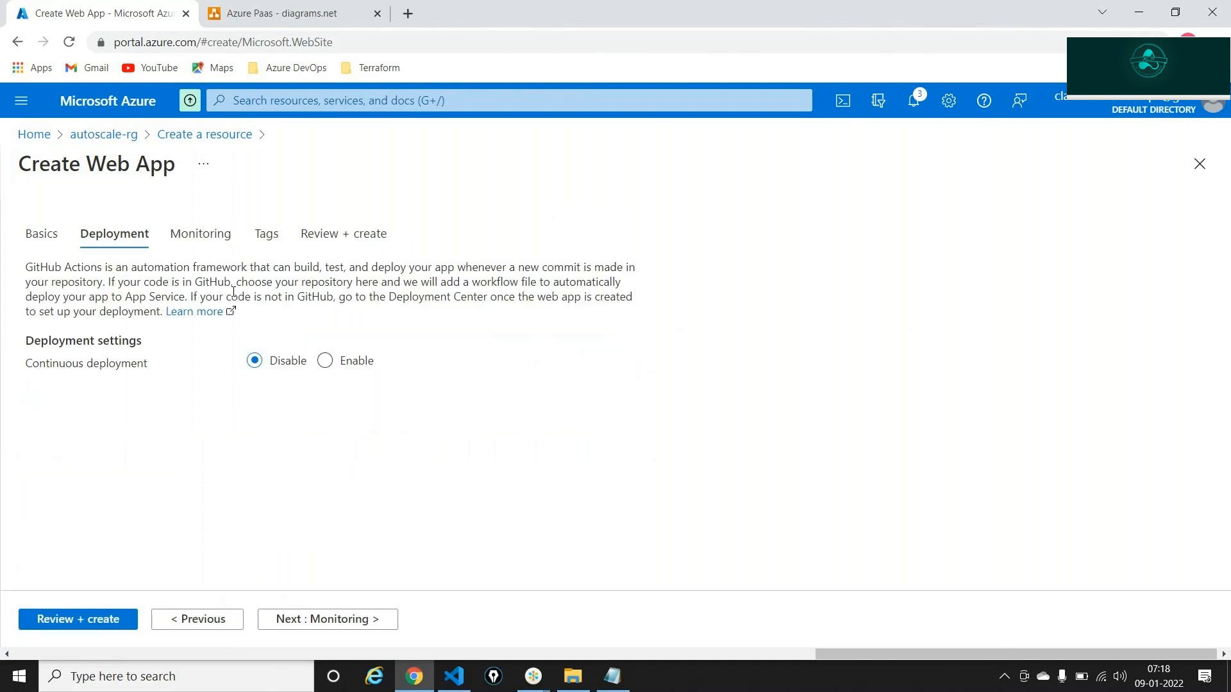
click(370, 622)
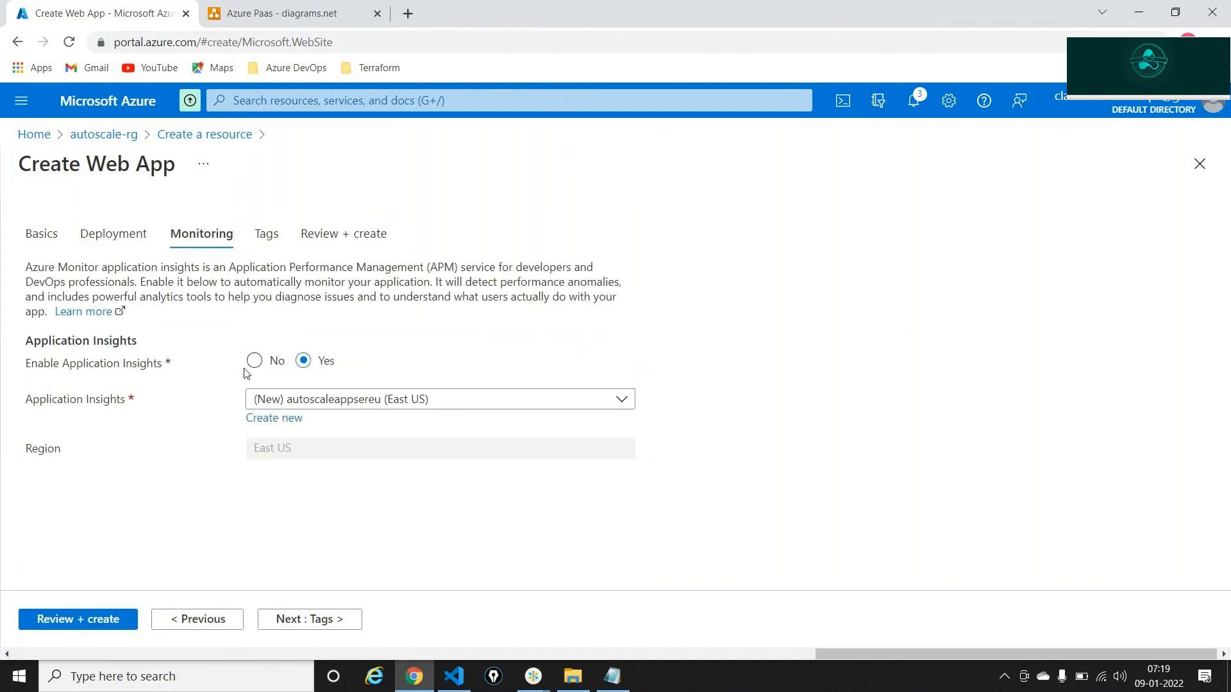
click(252, 363)
click(95, 618)
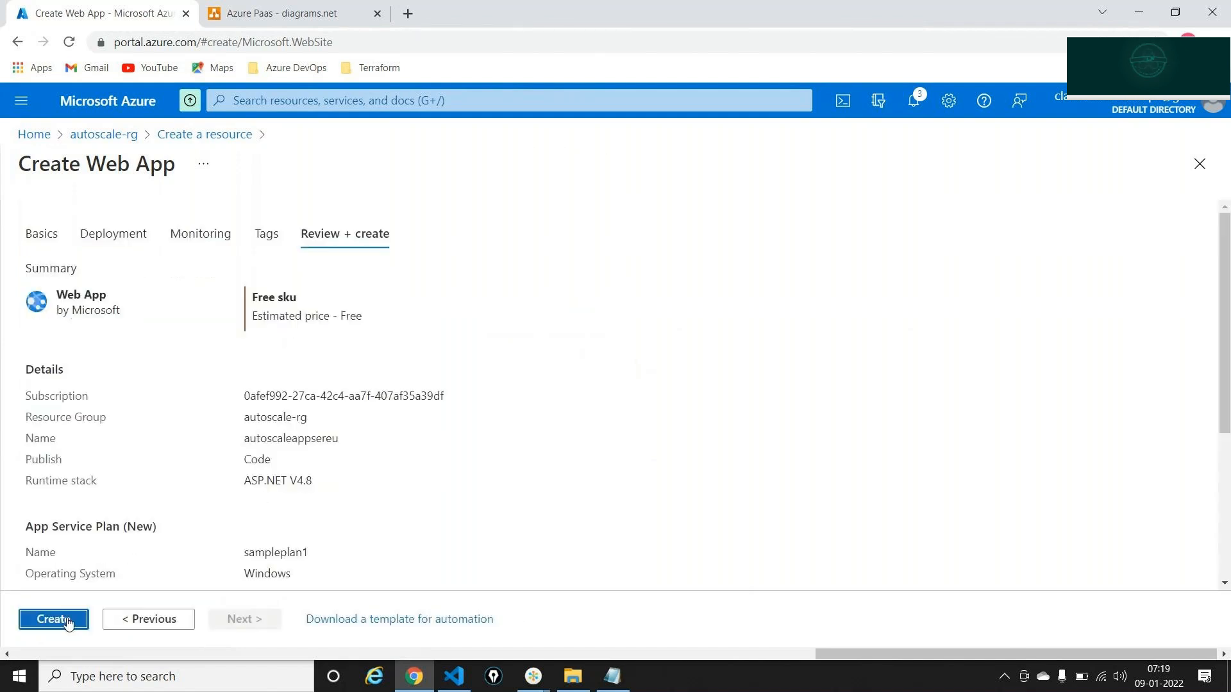
click(61, 621)
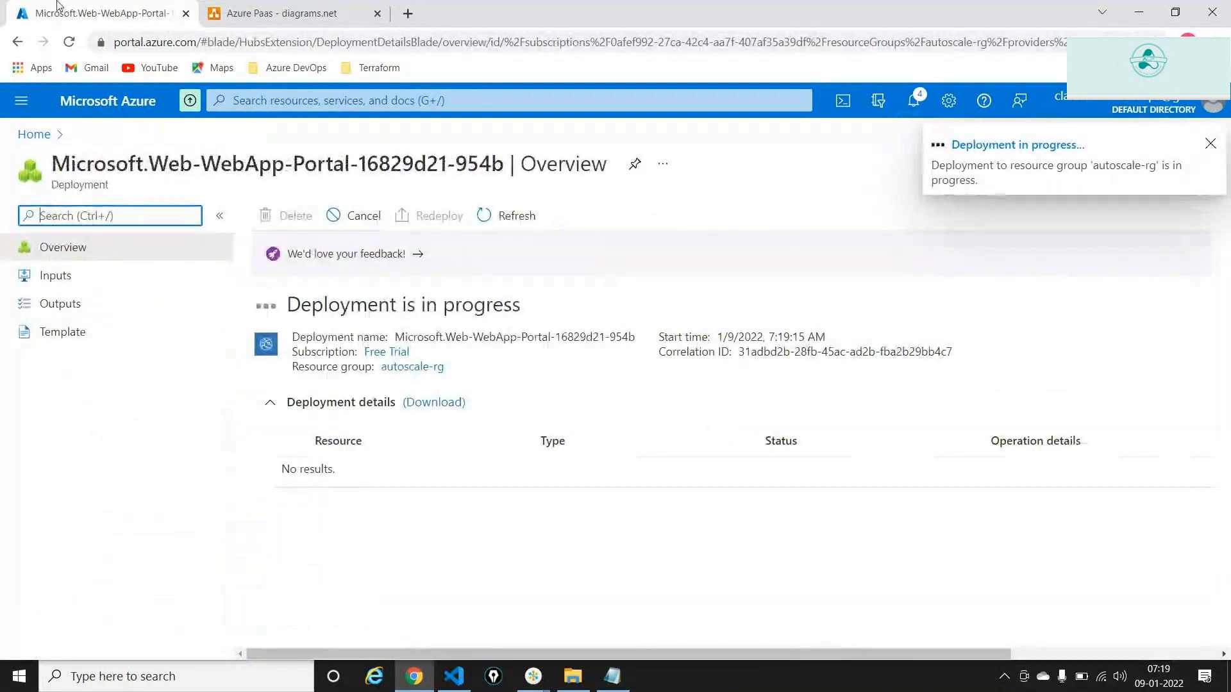
Step: Revisit the "S1" and "Auto scaling" labels in the diagrams.net drawing, and return to the Azure deployment overview
click(269, 25)
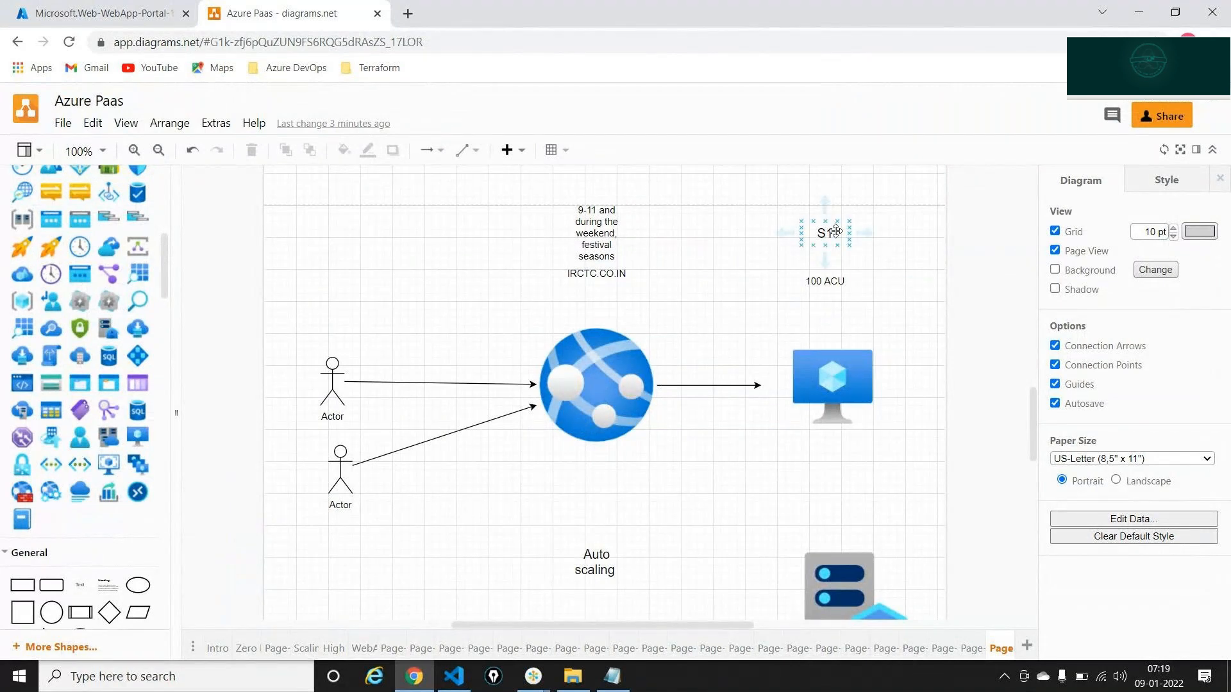
double_click(600, 568)
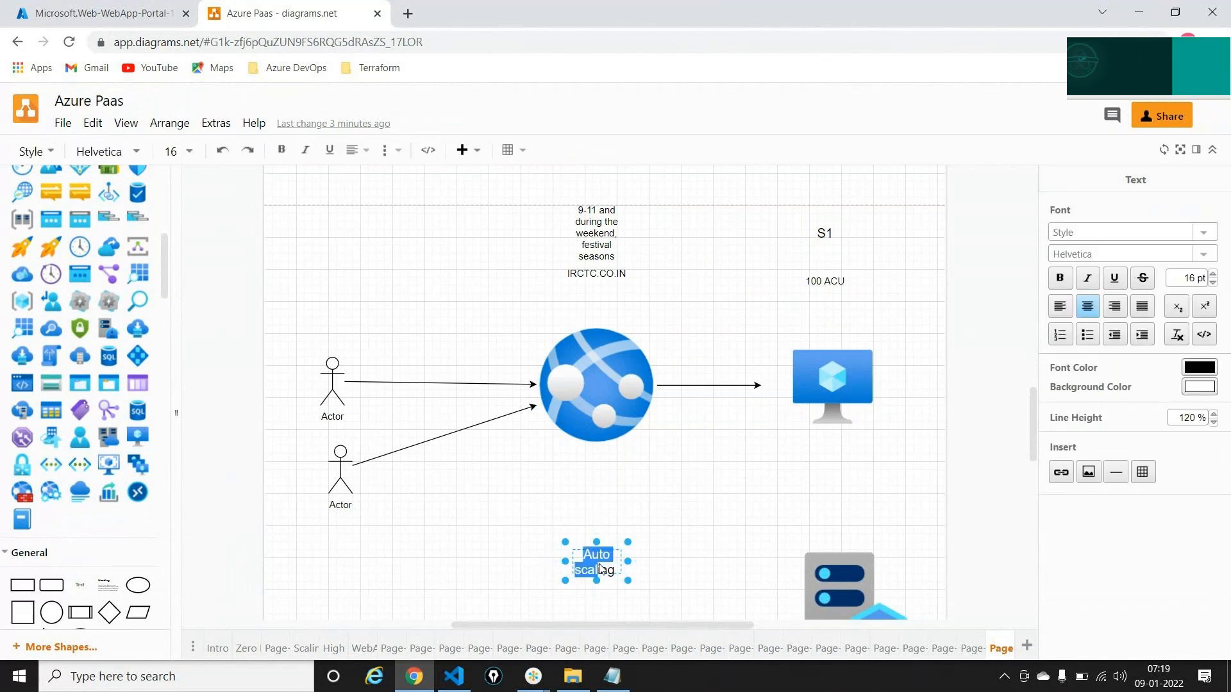
click(634, 508)
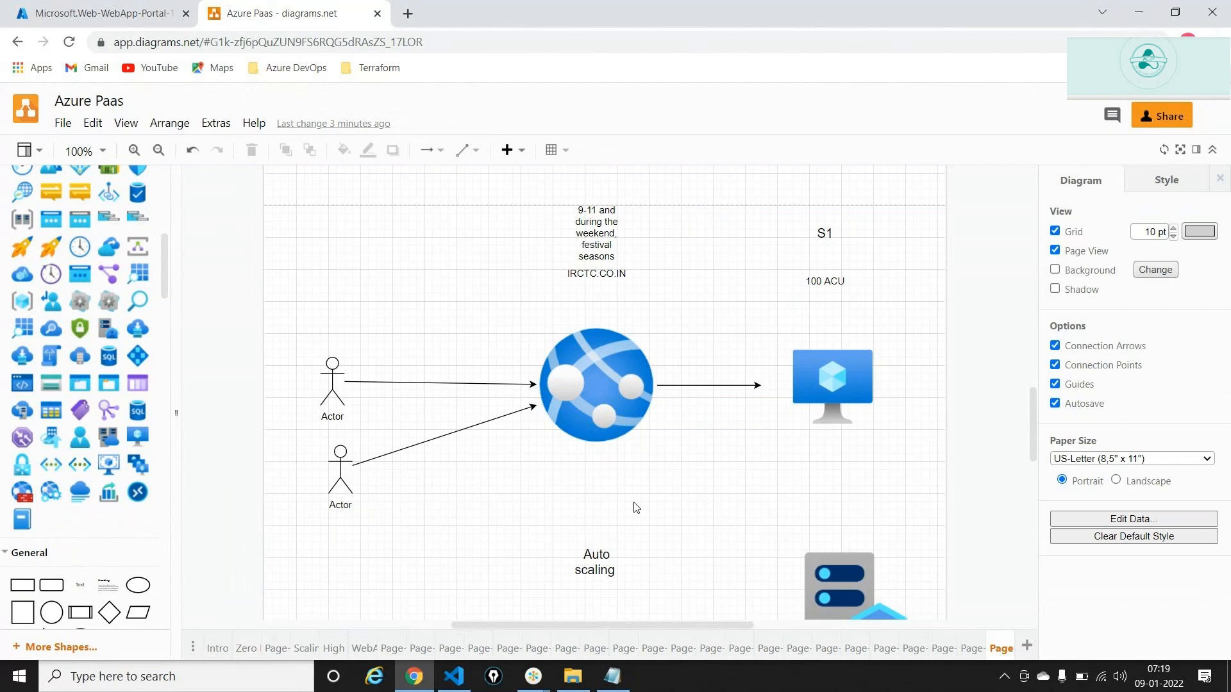
click(109, 13)
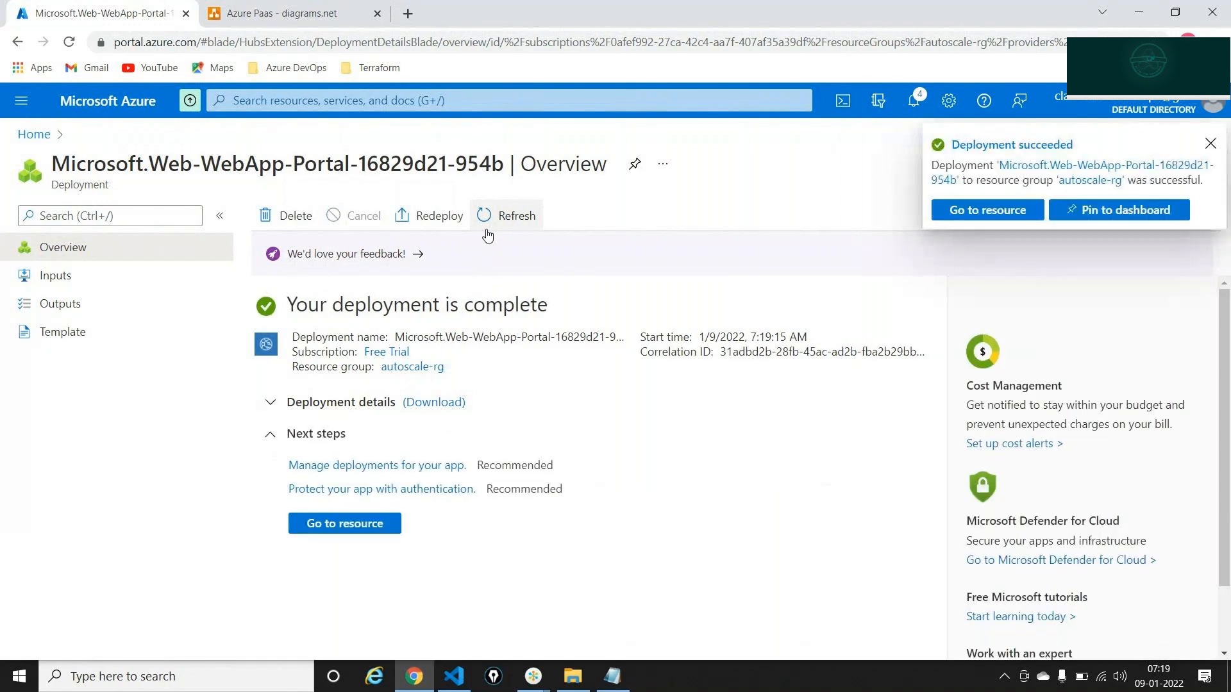
Step: Open the deployed autoscaleappsereu web app and go to its App Service plan's scale-up settings
click(976, 209)
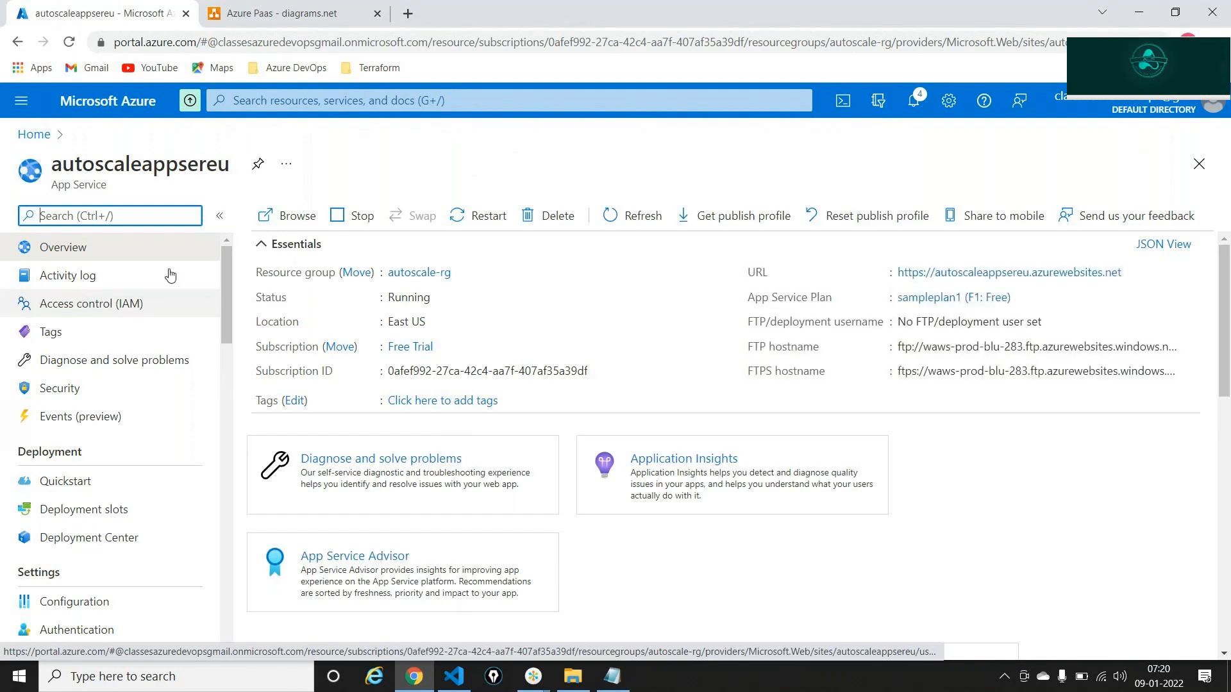
drag(236, 273, 235, 302)
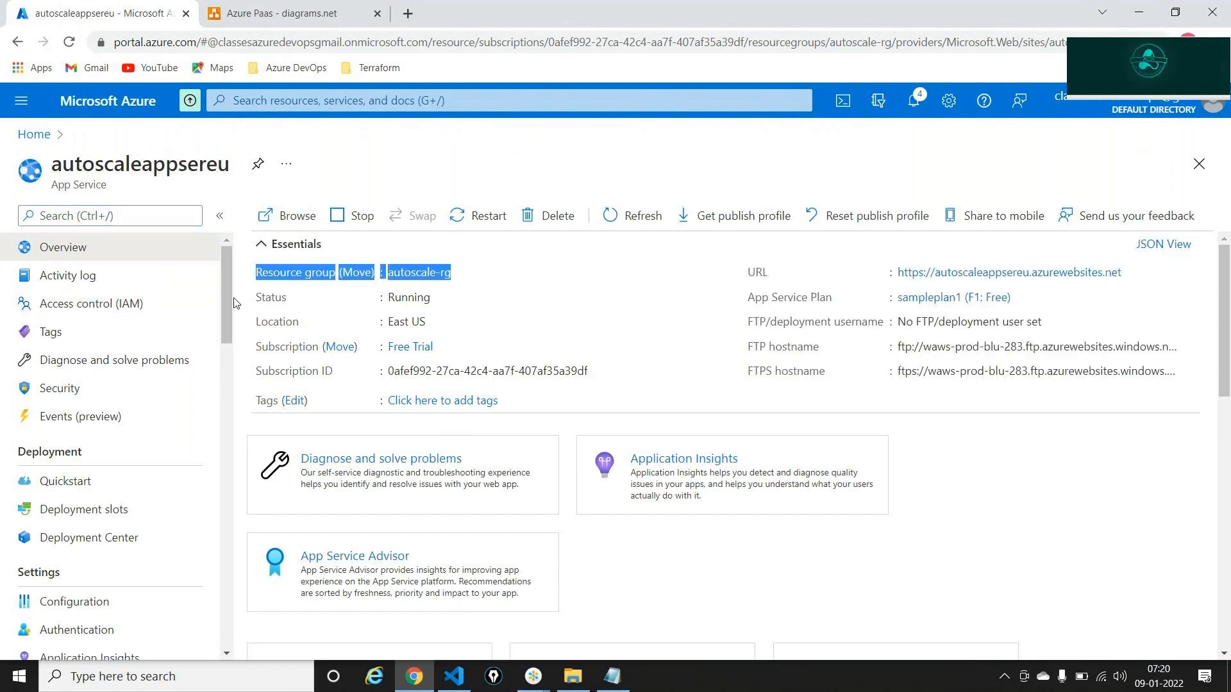
scroll(232, 330, down, 3)
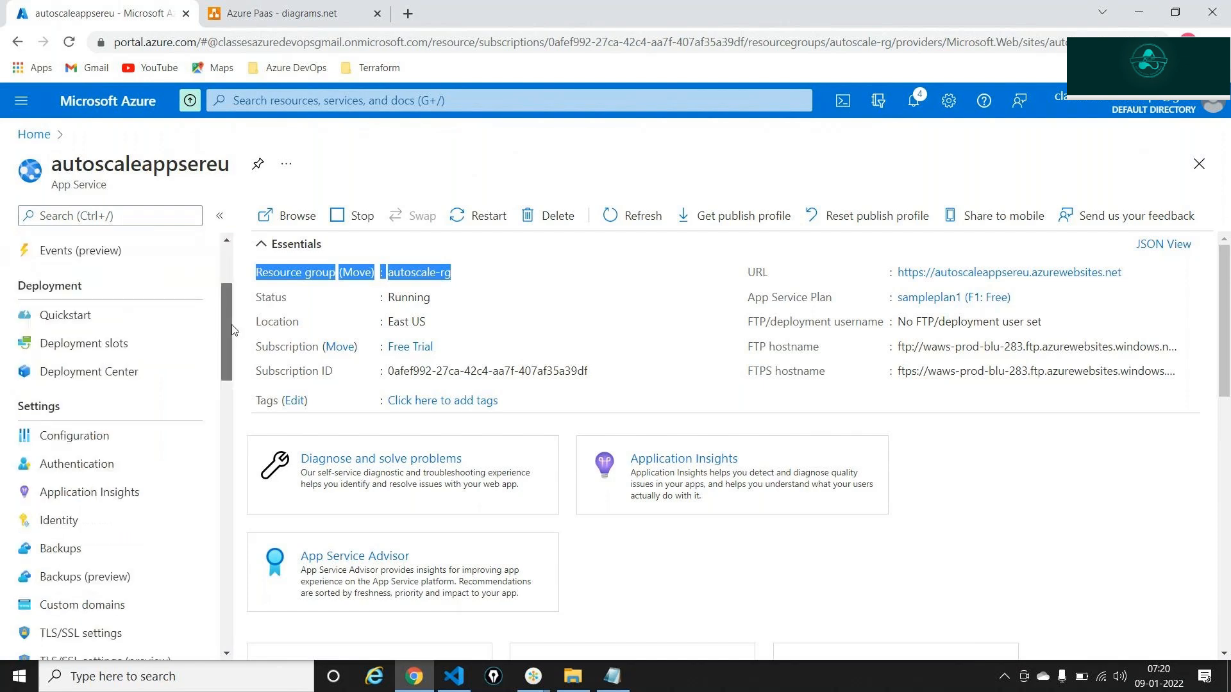
scroll(230, 339, down, 3)
scroll(125, 551, down, 4)
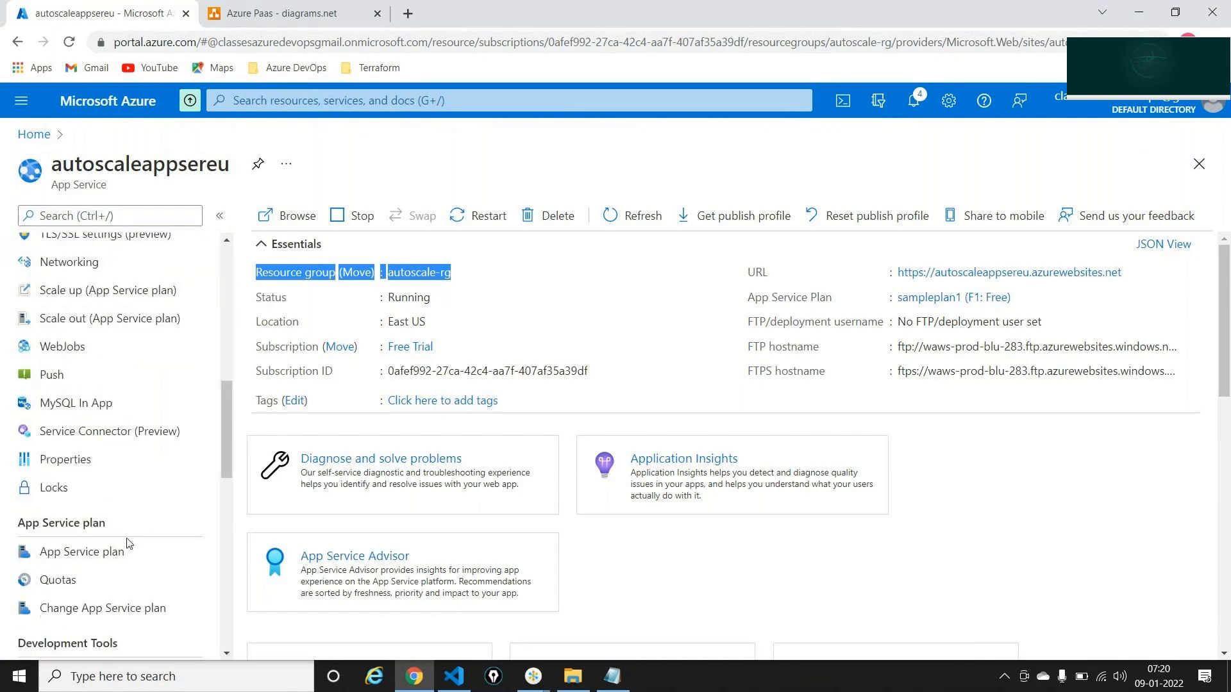
scroll(118, 469, up, 3)
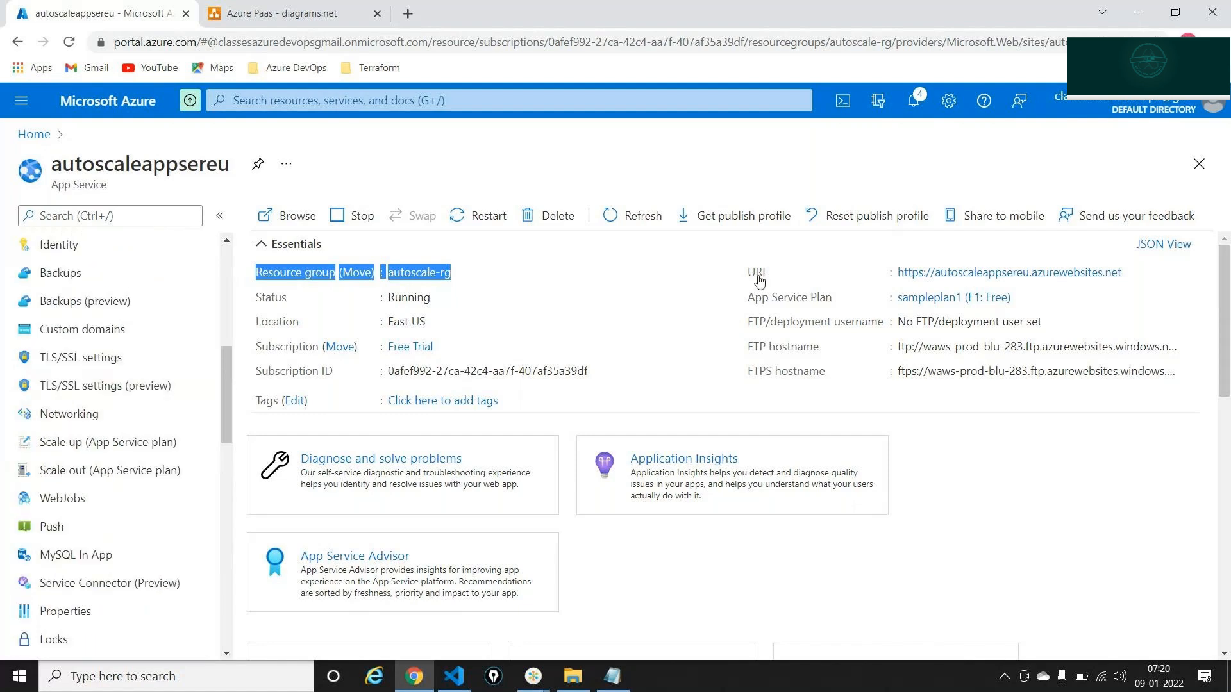
click(602, 321)
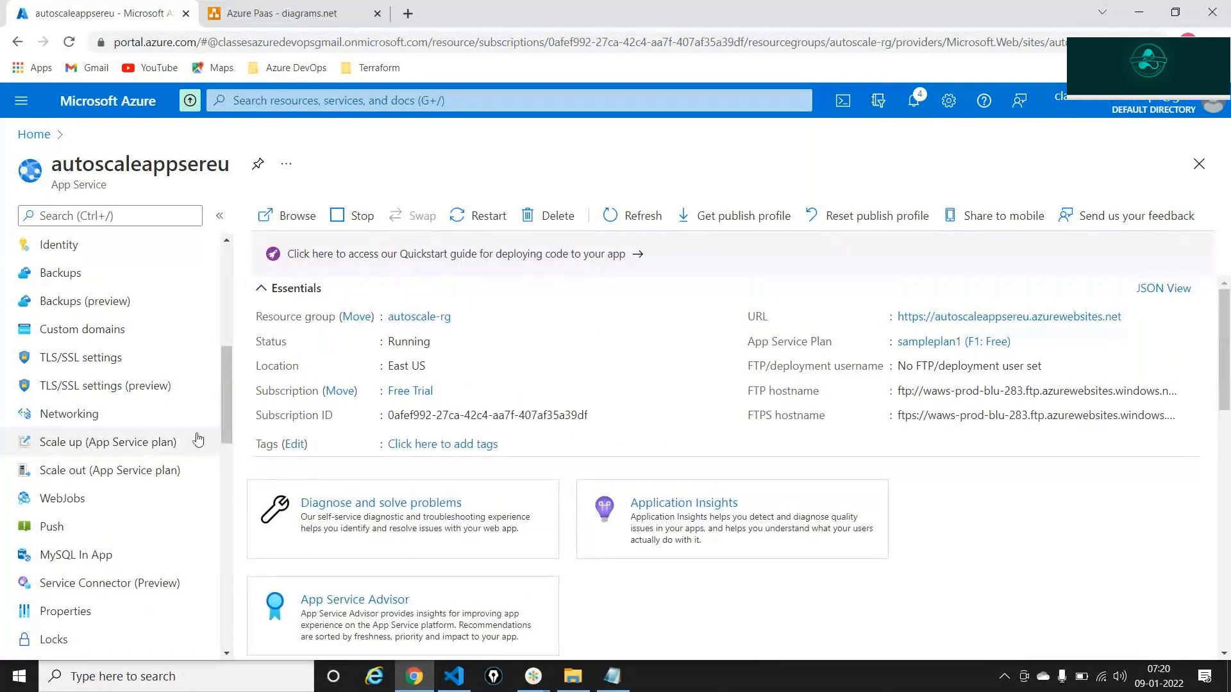
click(170, 441)
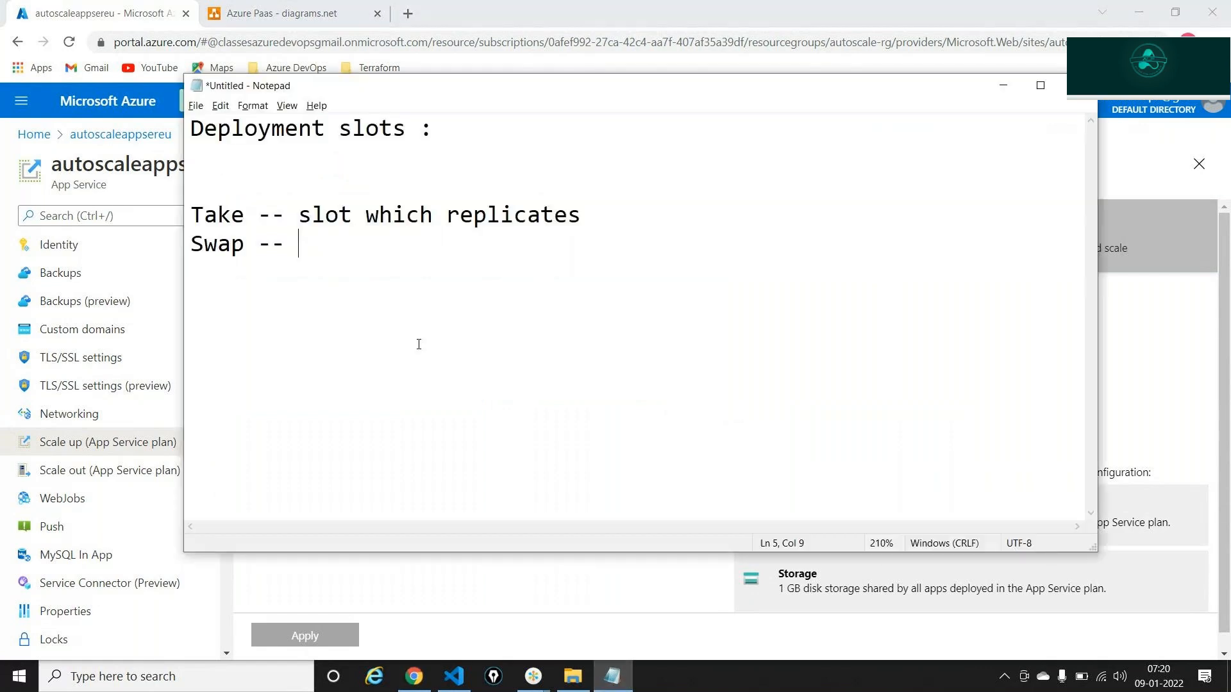
Step: Switch to Notepad and replace the existing notes with "Scale up and scale down -- Related to the plan"
key(ctrl+a)
text(Scale )
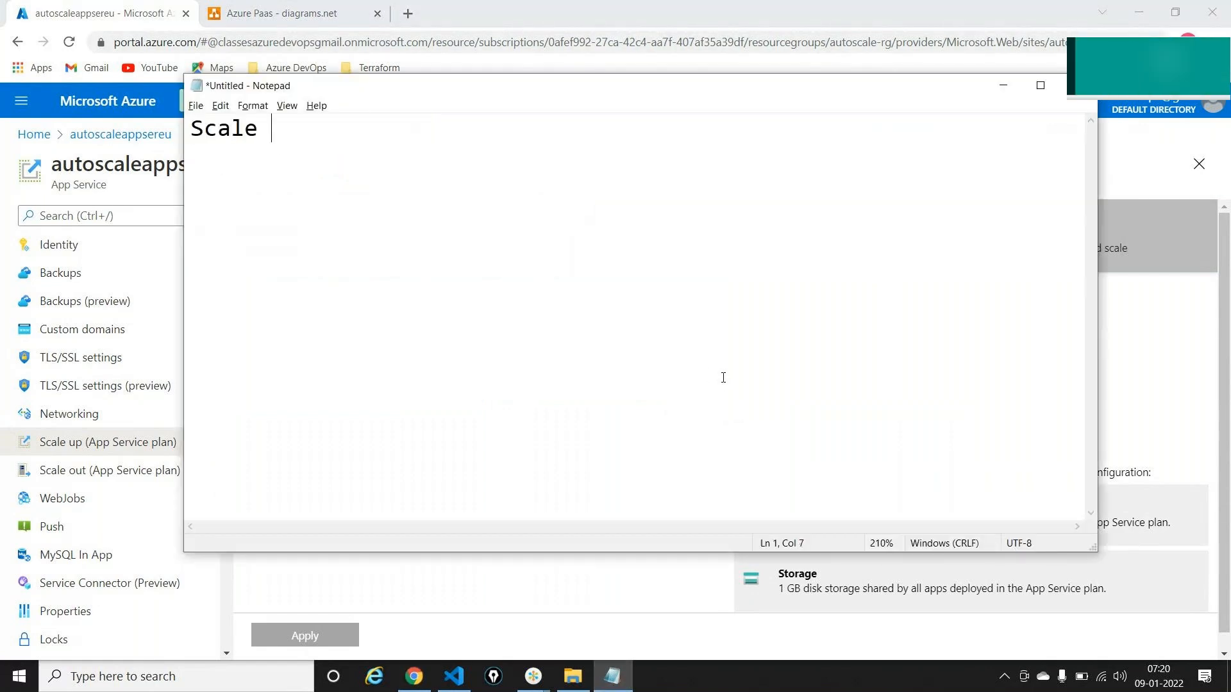
text(iup)
key(BackSpace)
key(BackSpace)
key(BackSpace)
text(up and )
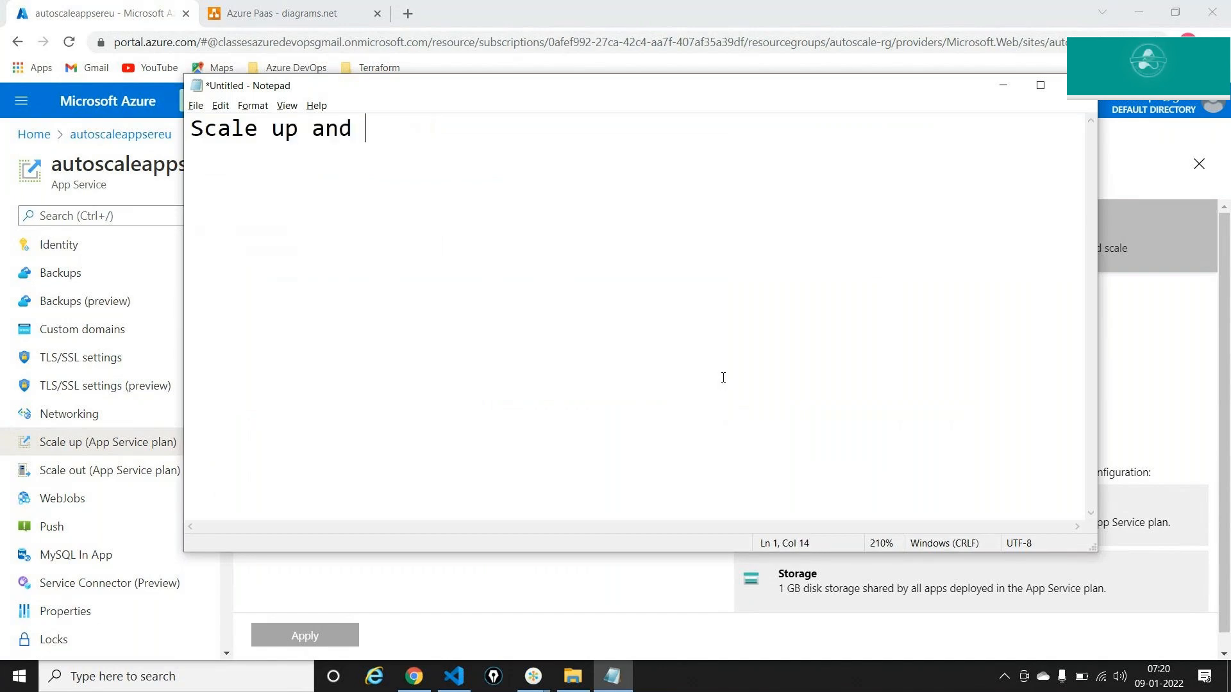
text(scale dowen)
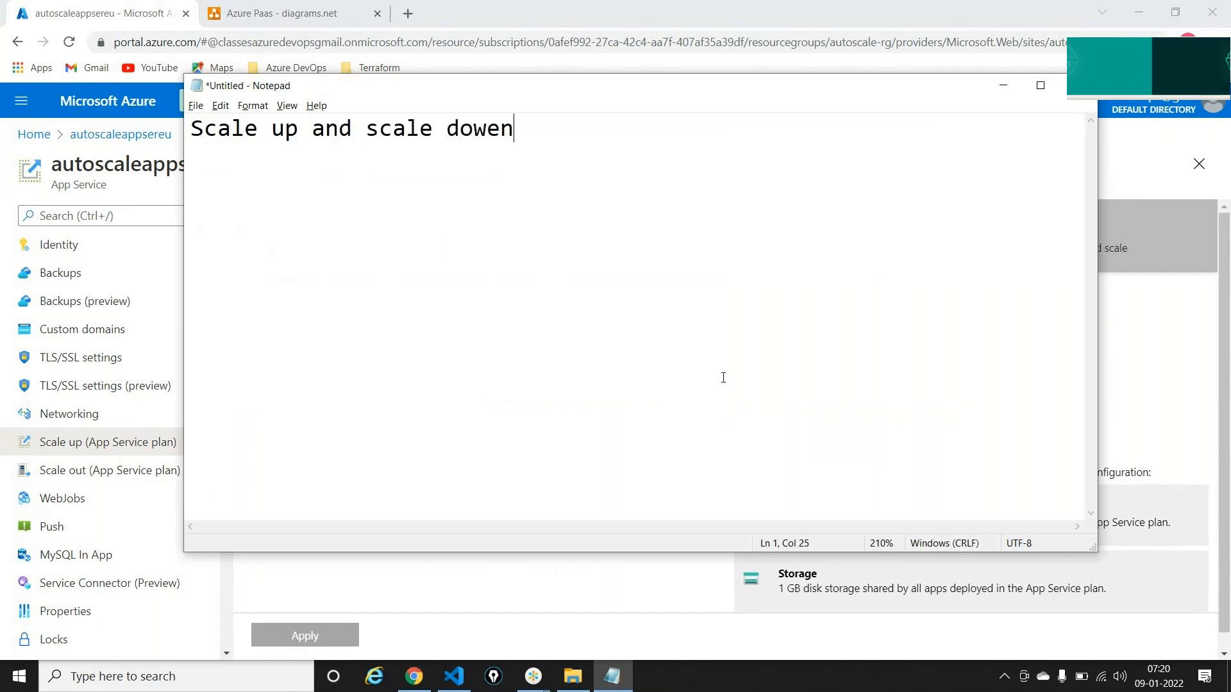
key(BackSpace)
key(BackSpace)
text(n --  )
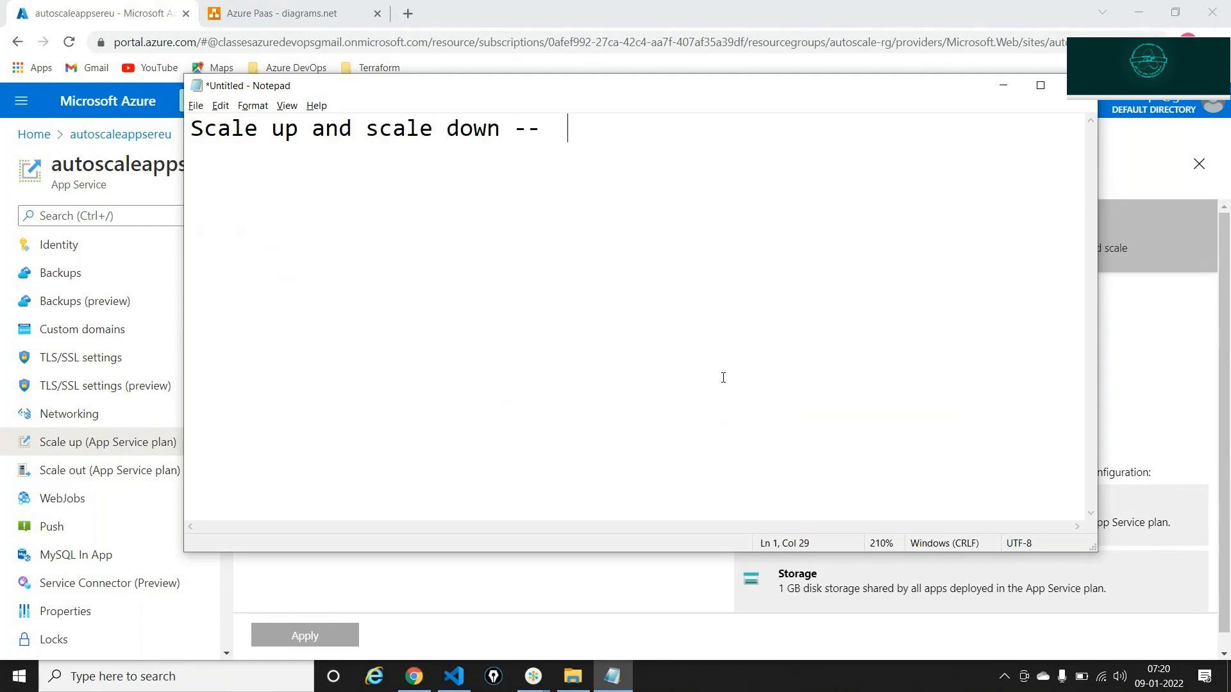
text(Related to )
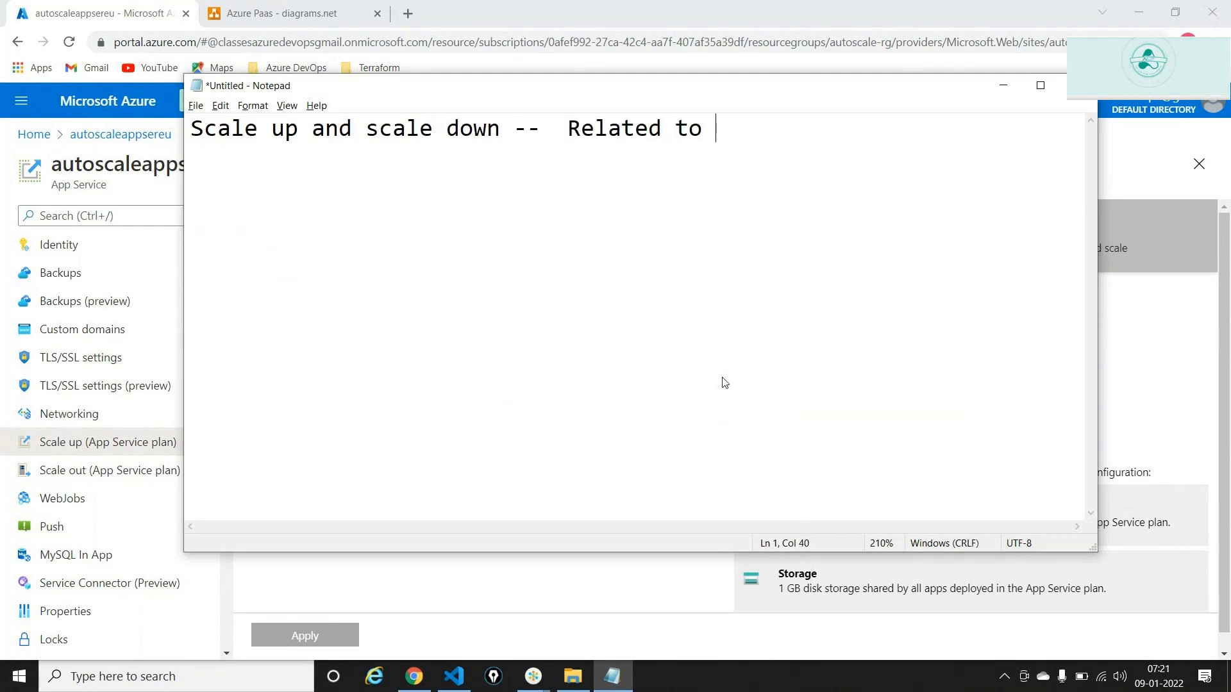
text(the plan)
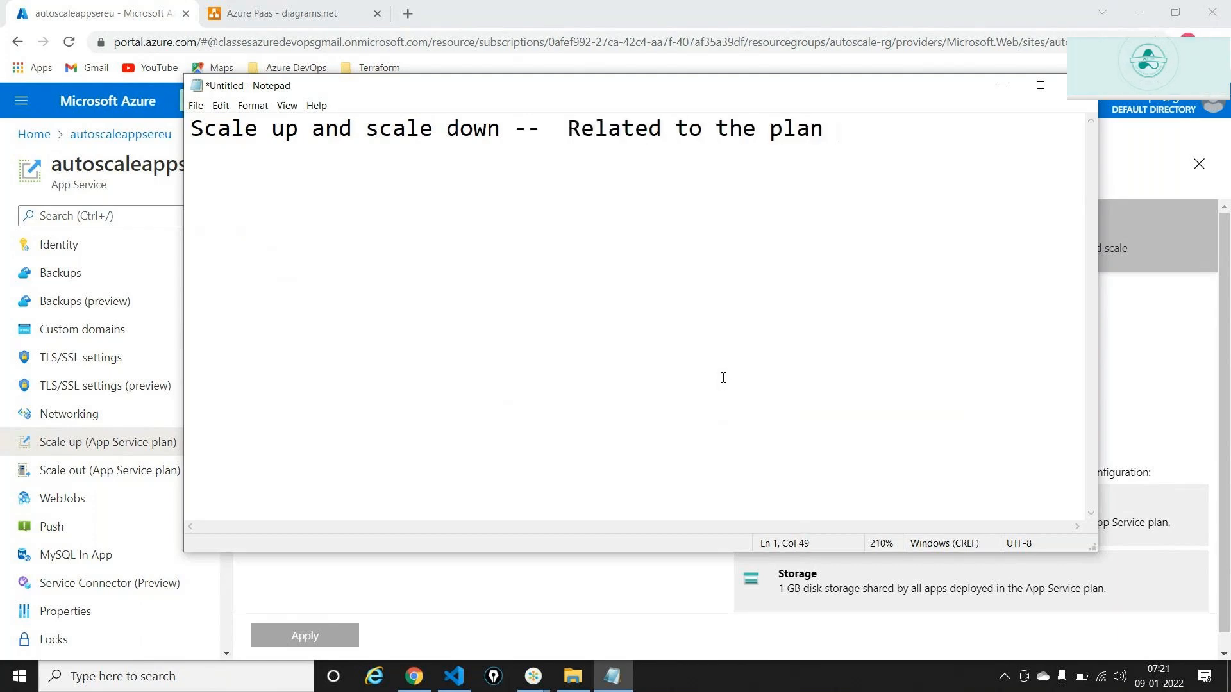
Step: Return to the Azure portal and scale the App Service plan up to the B1 Dev / Test pricing tier
key(alt+Tab)
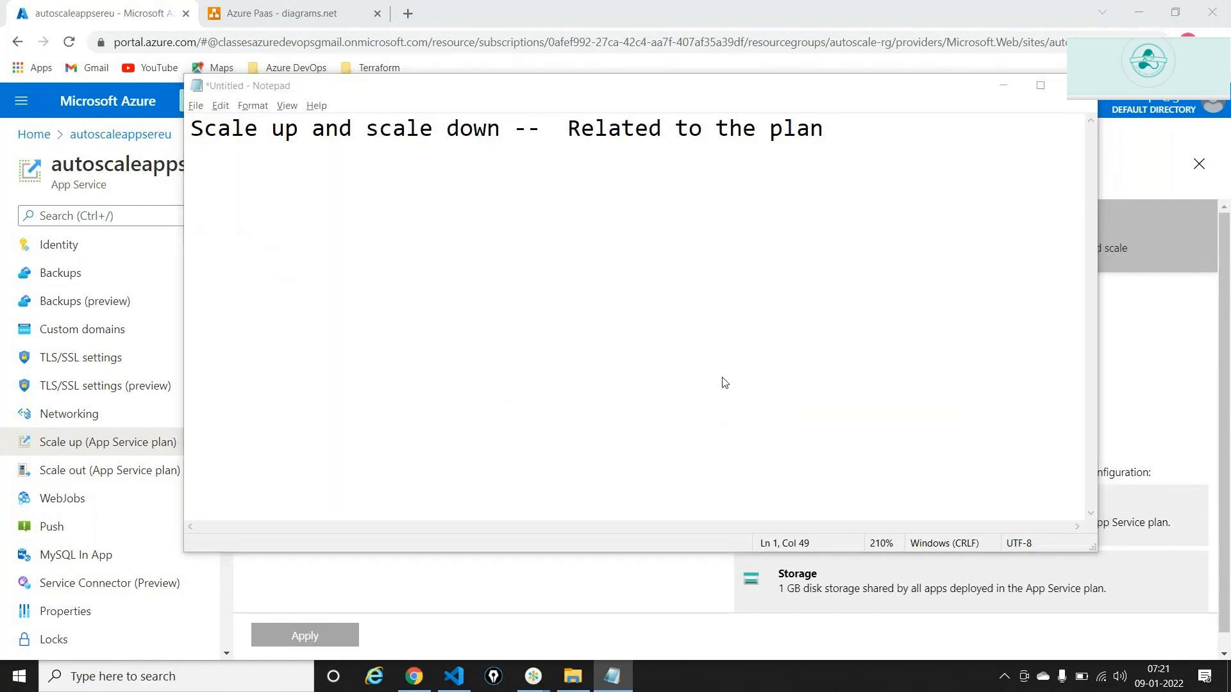
key(alt+Tab)
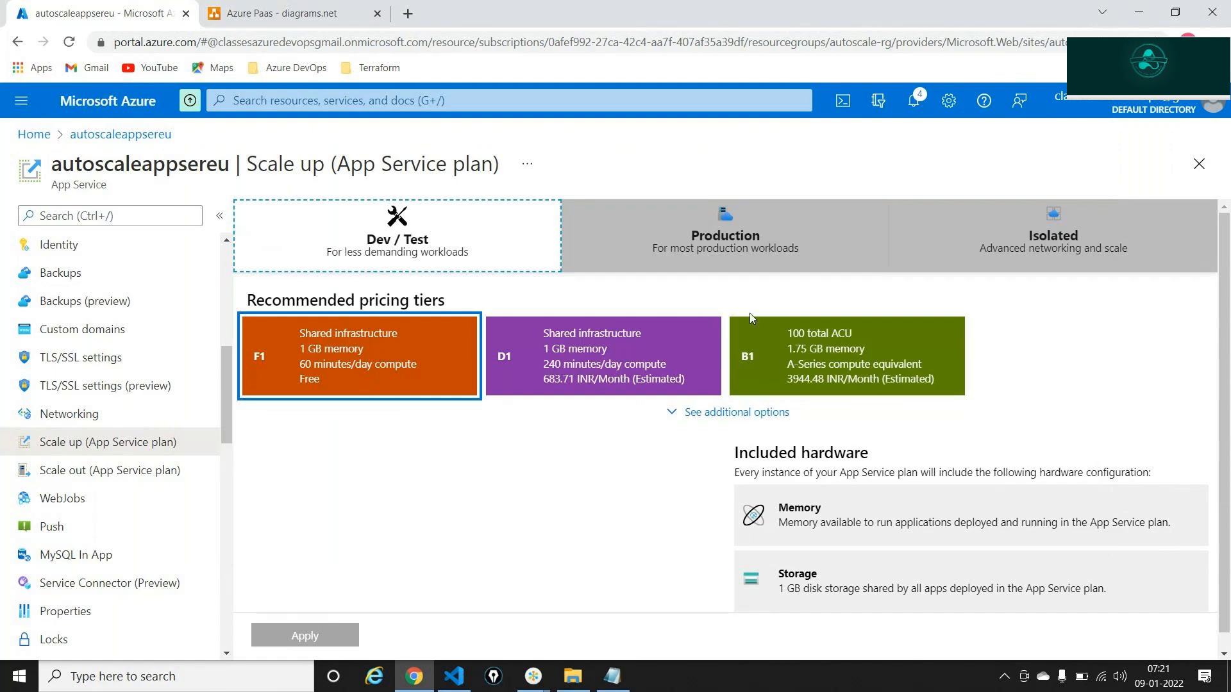
click(784, 337)
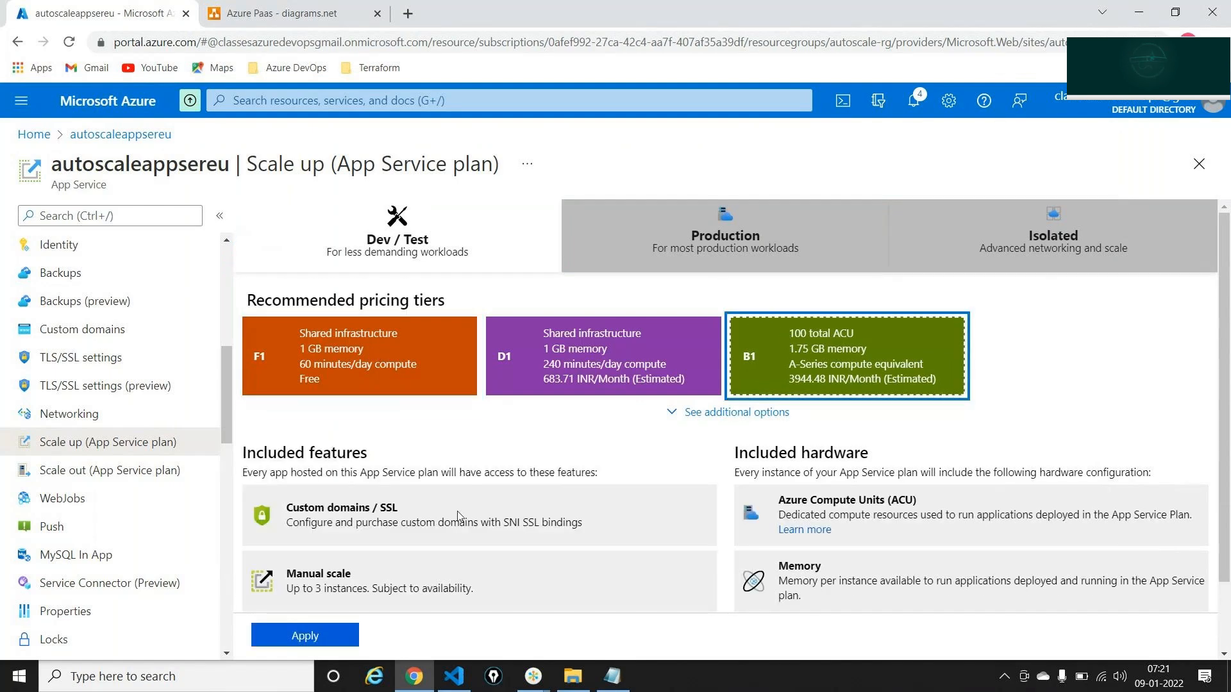
scroll(456, 517, down, 1)
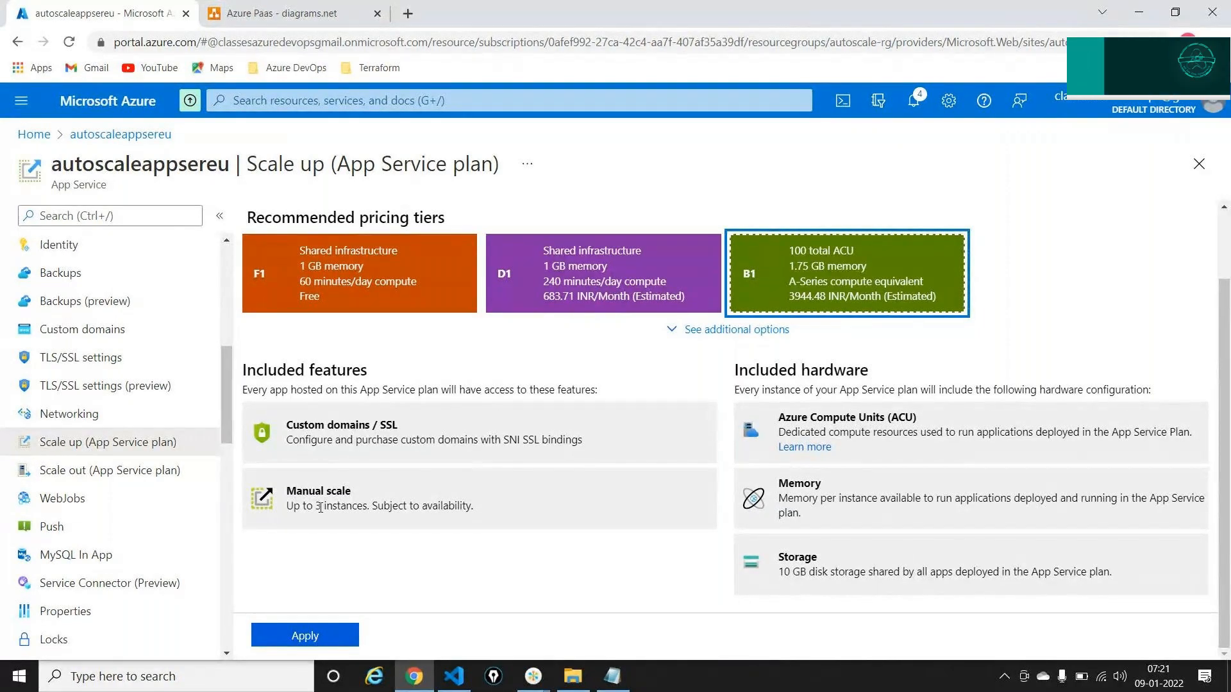
click(304, 636)
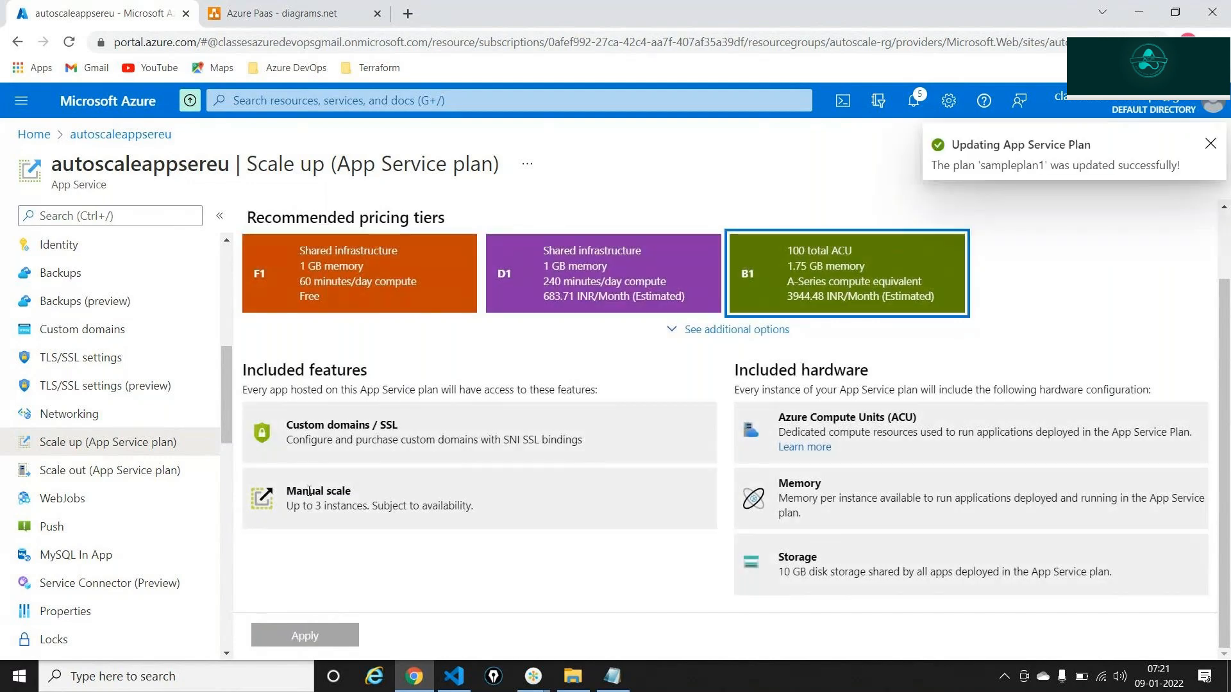
Step: Revisit the web app's overview, then find the "scale" settings and open Scale out for the App Service plan
scroll(75, 303, up, 5)
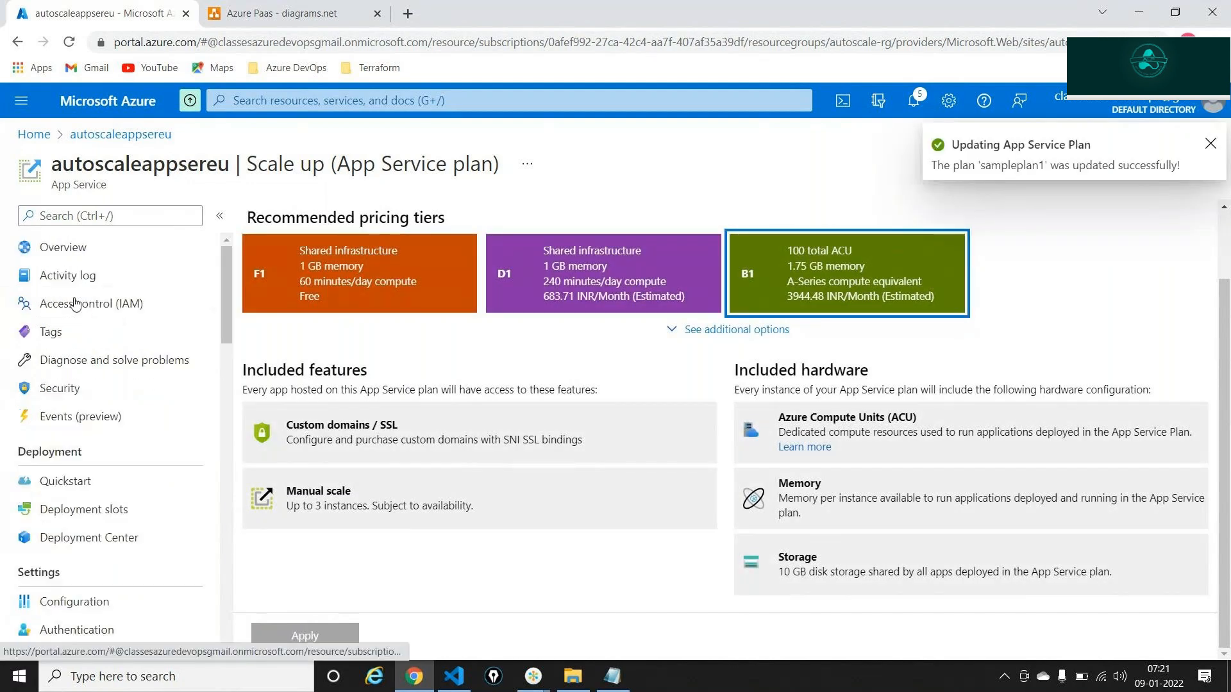
click(62, 247)
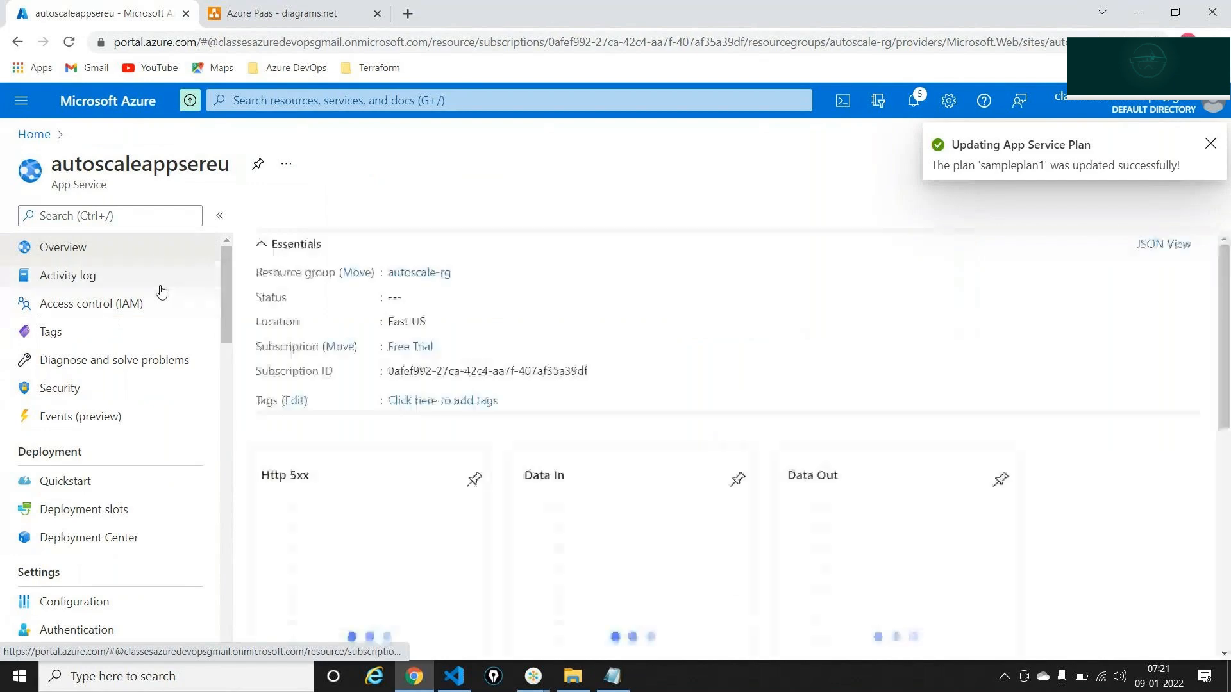
scroll(145, 405, down, 3)
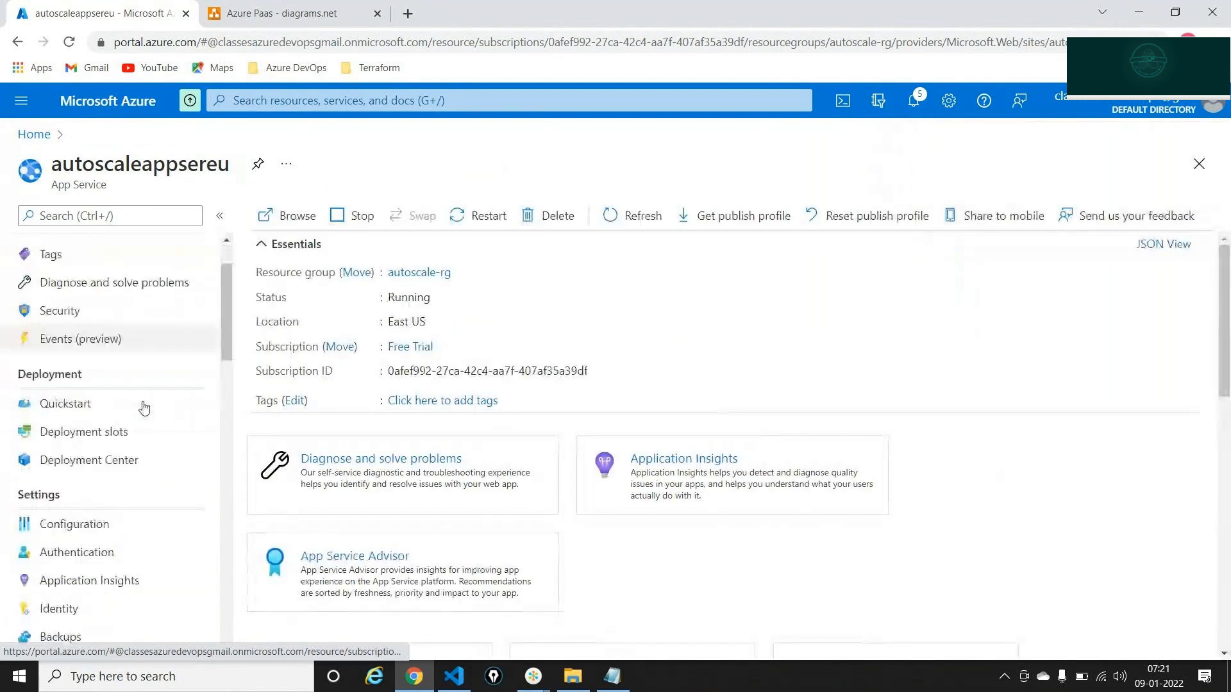
scroll(143, 408, down, 1)
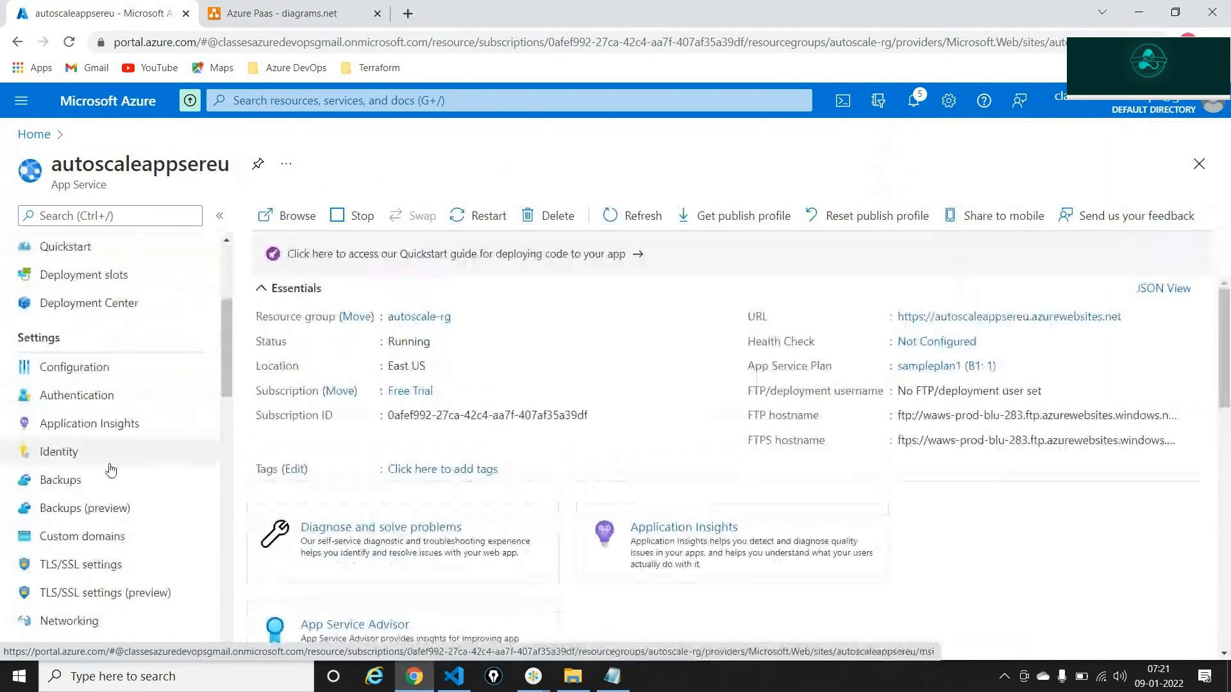
click(80, 215)
text(scale)
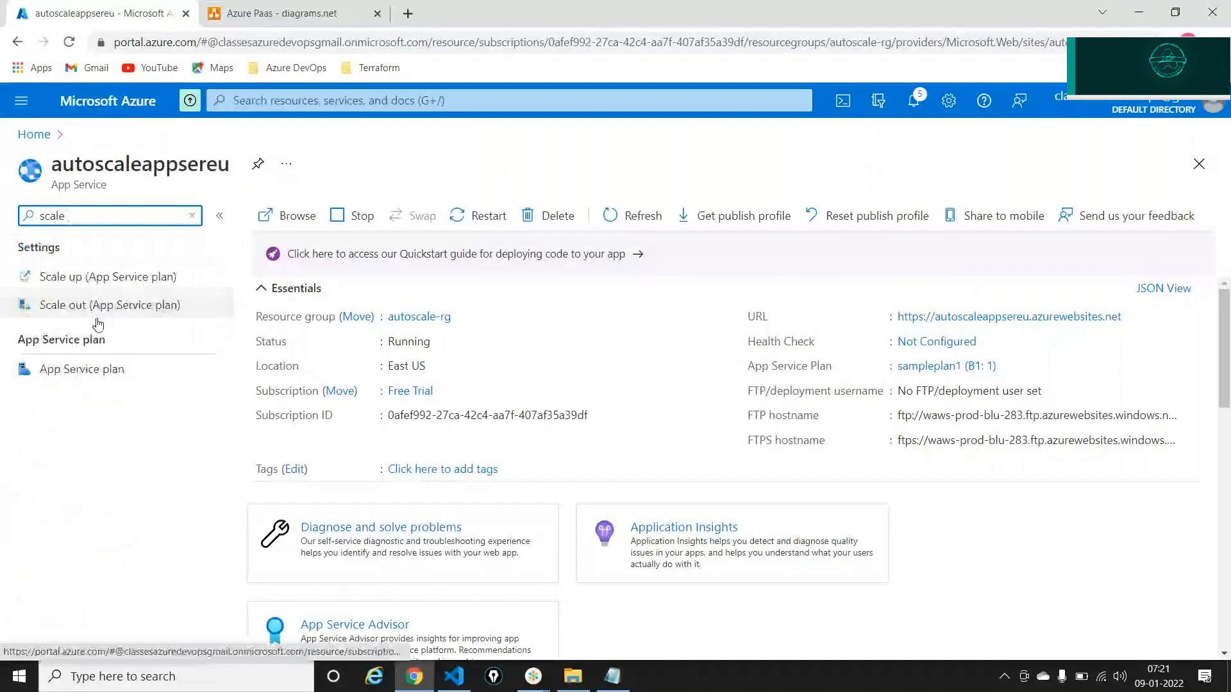
click(96, 312)
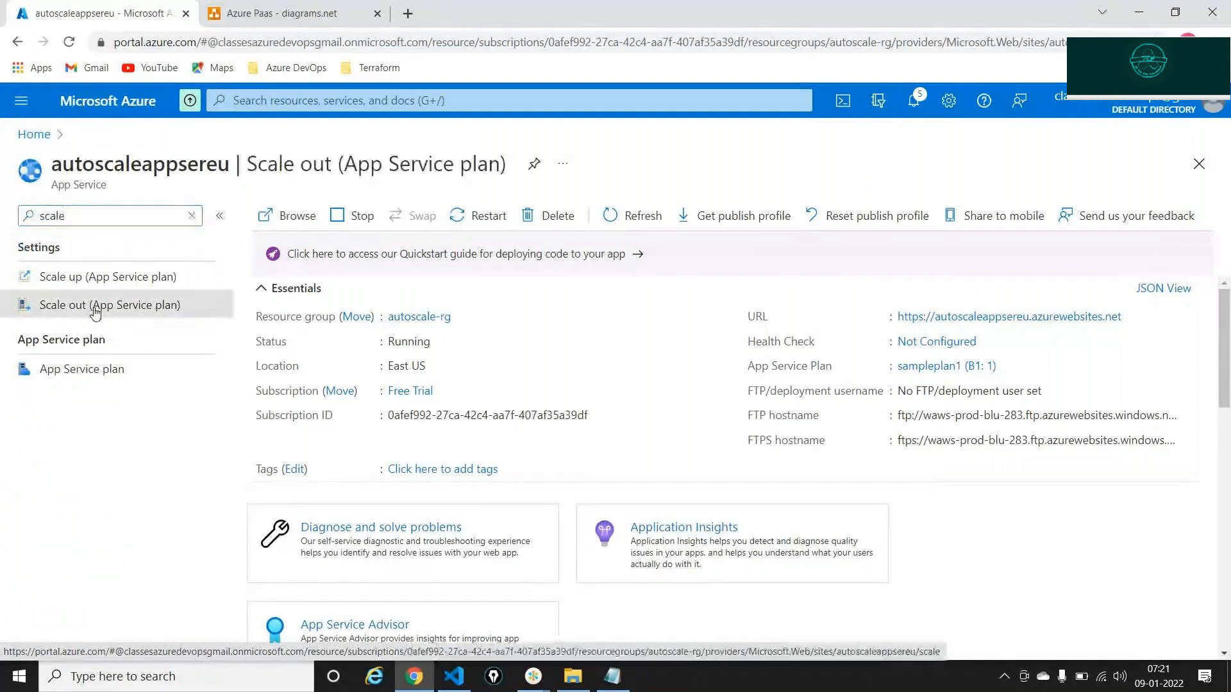
Step: Switch to Notepad and add a second line reading "scale out and scale in ---"
click(612, 676)
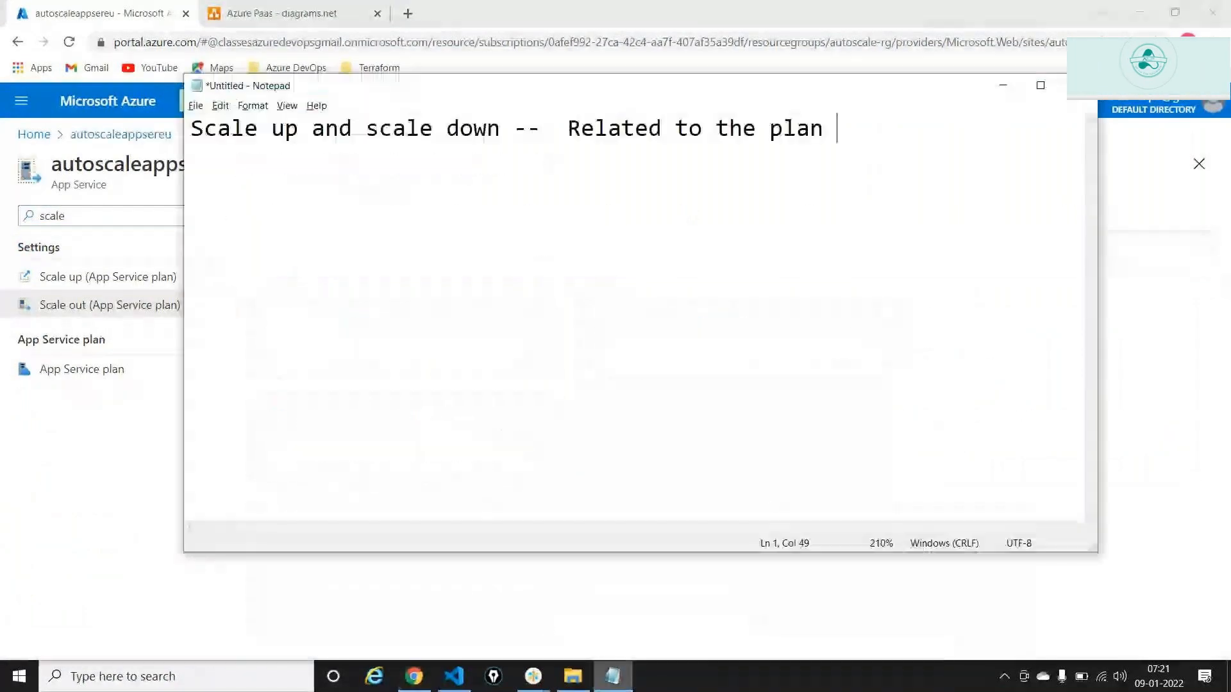
key(Return)
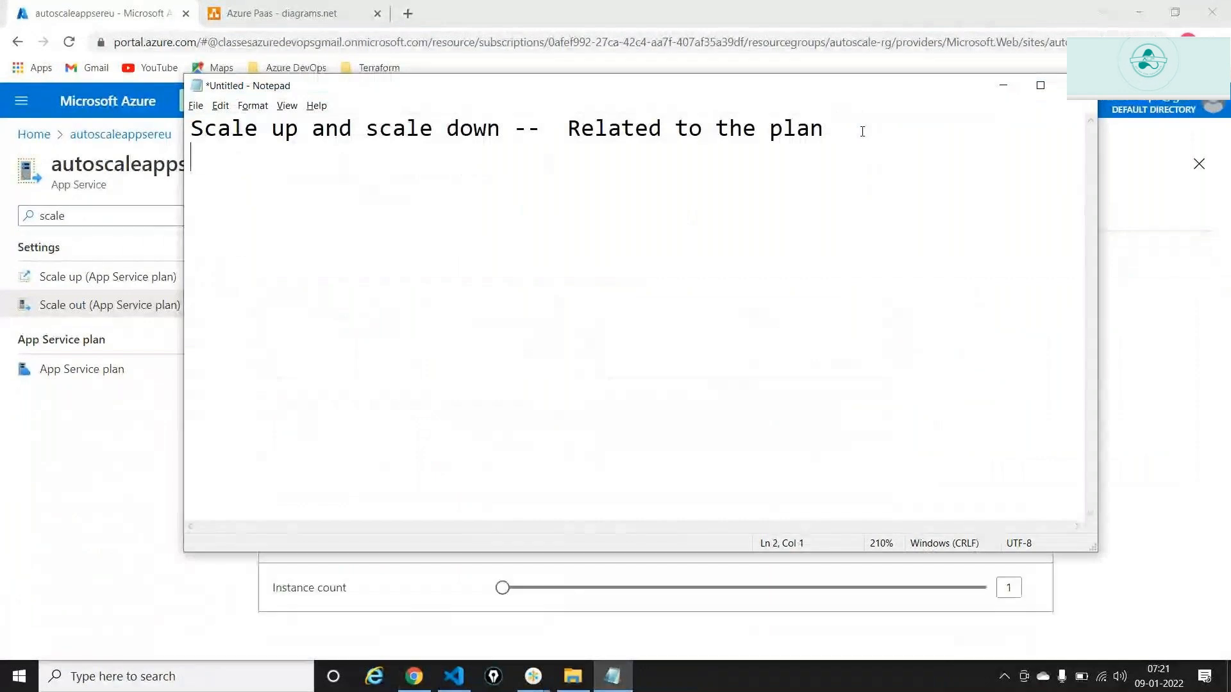
text(scale out )
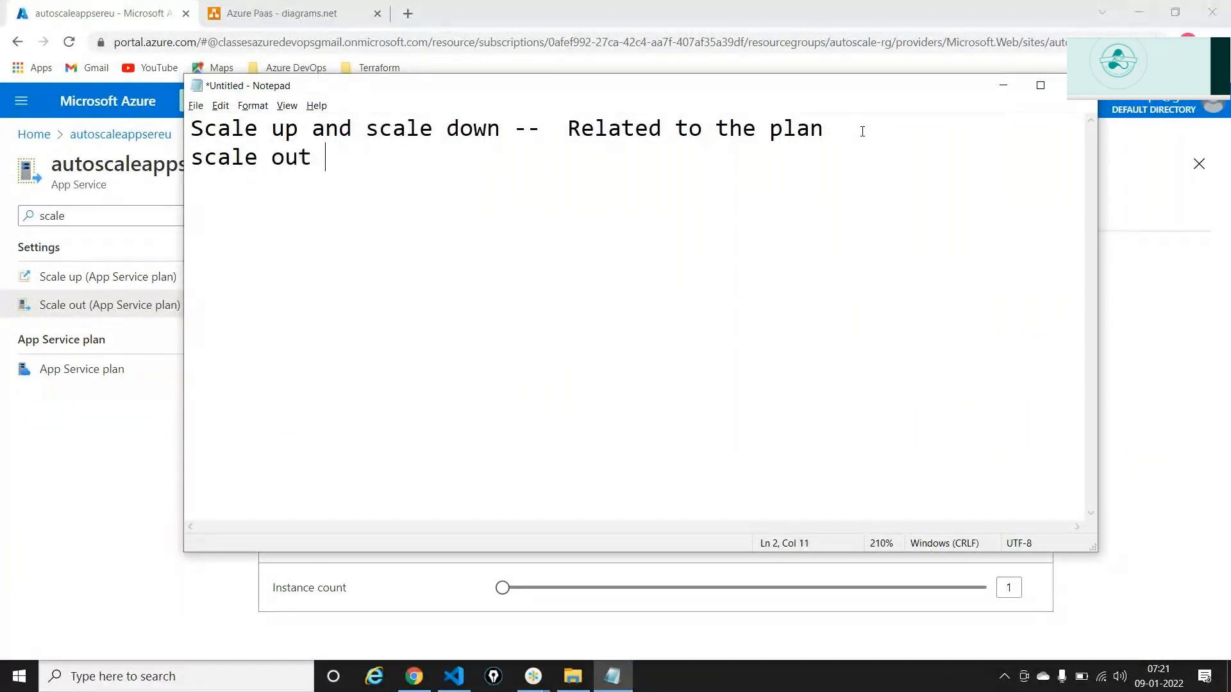
text(and scale in )
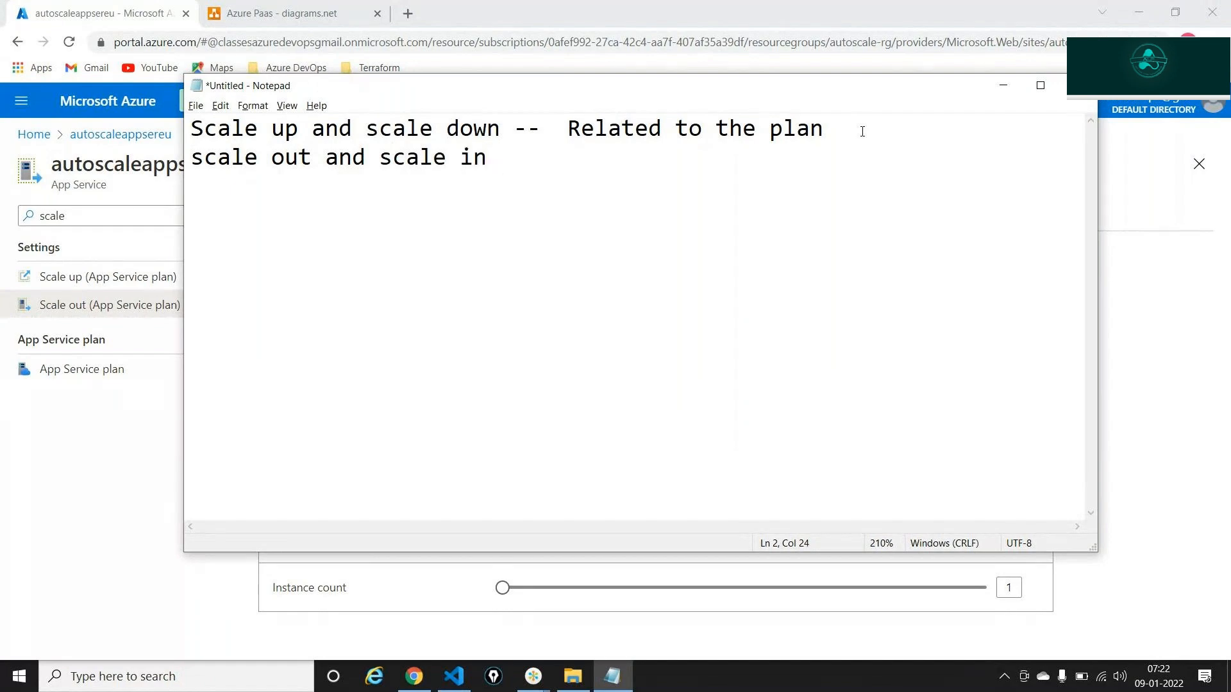
text(---)
Step: Switch to the diagrams.net drawing and add two copies of the virtual machine icon, one below and one above the original
click(333, 5)
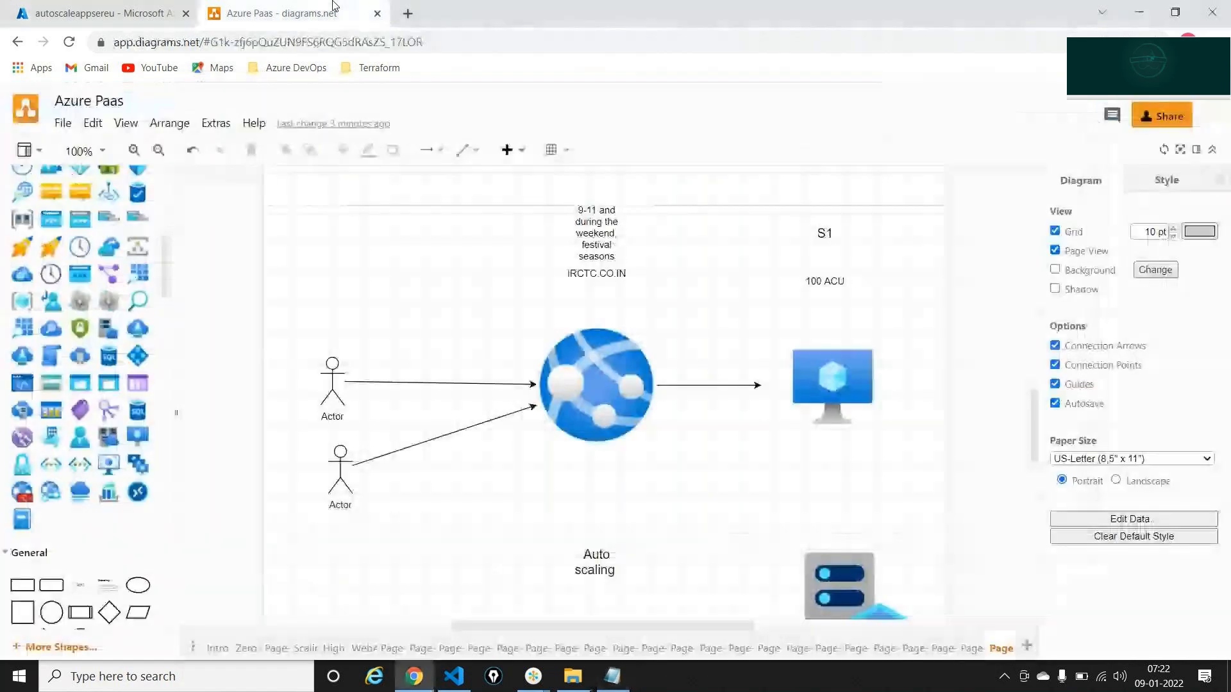
click(825, 391)
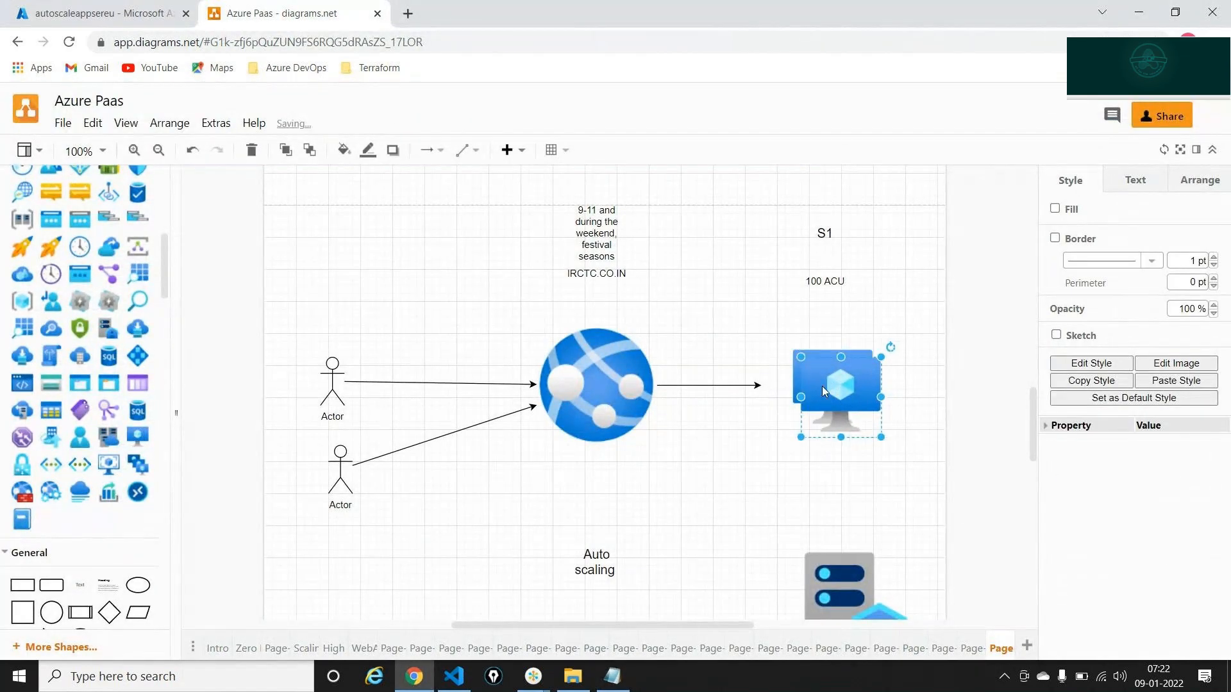
drag(822, 386, 840, 471)
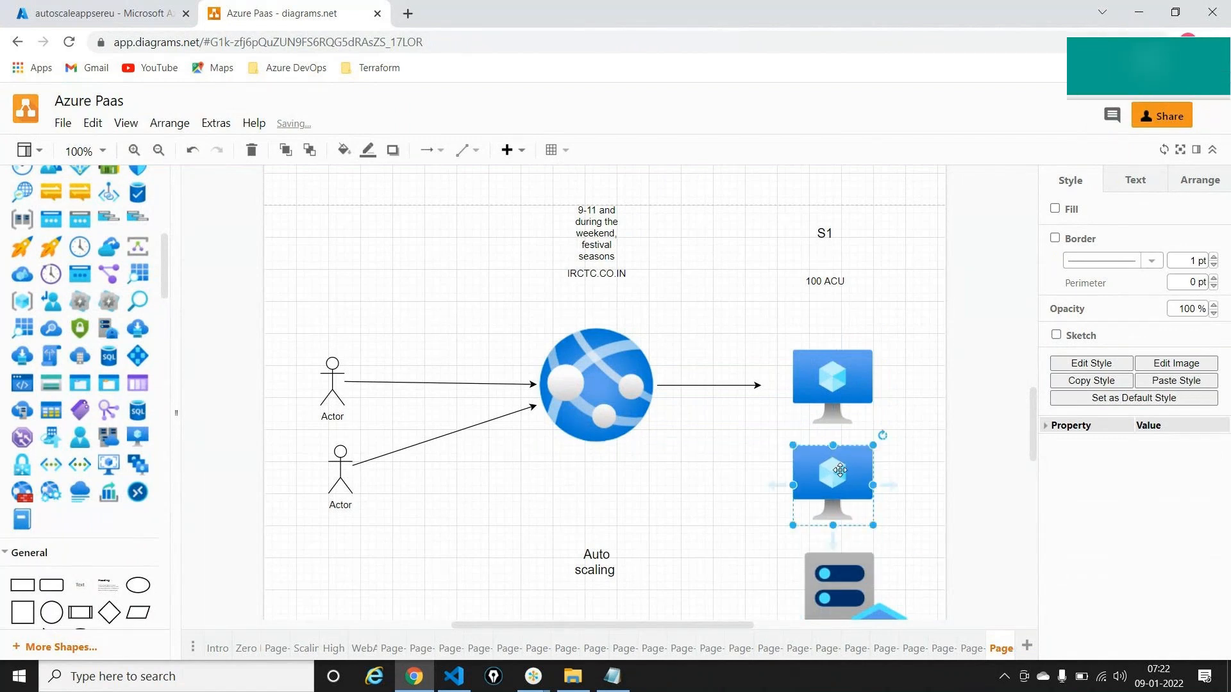
drag(840, 471, 837, 246)
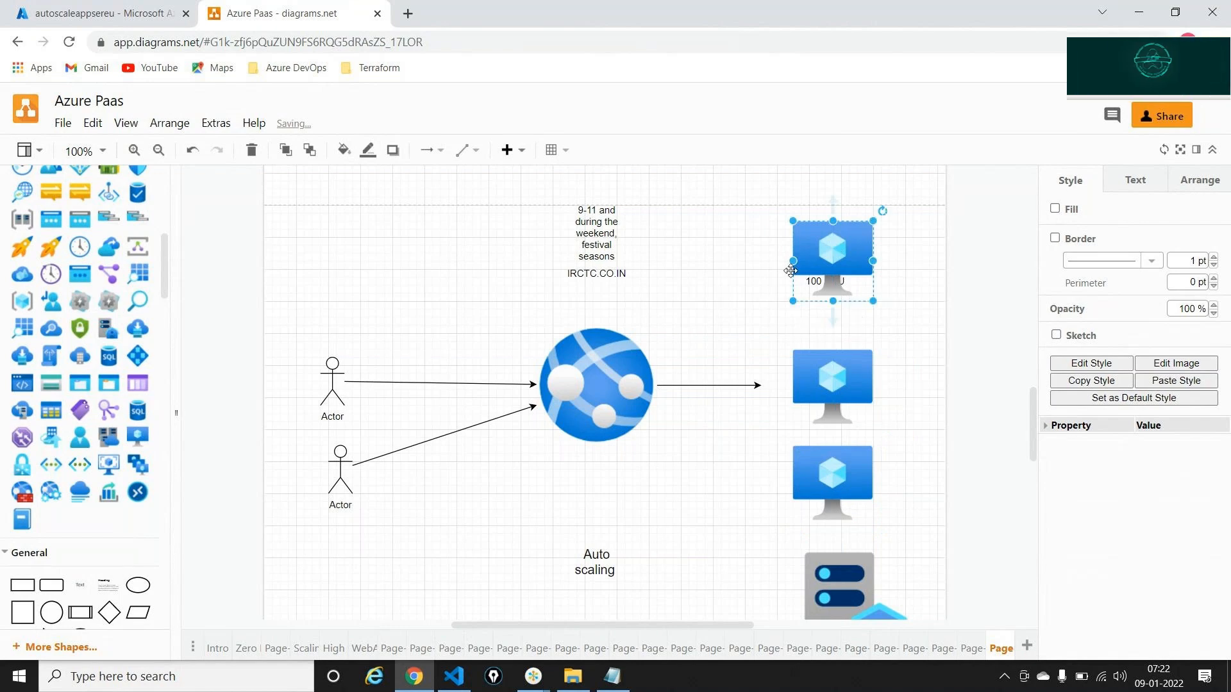
click(742, 288)
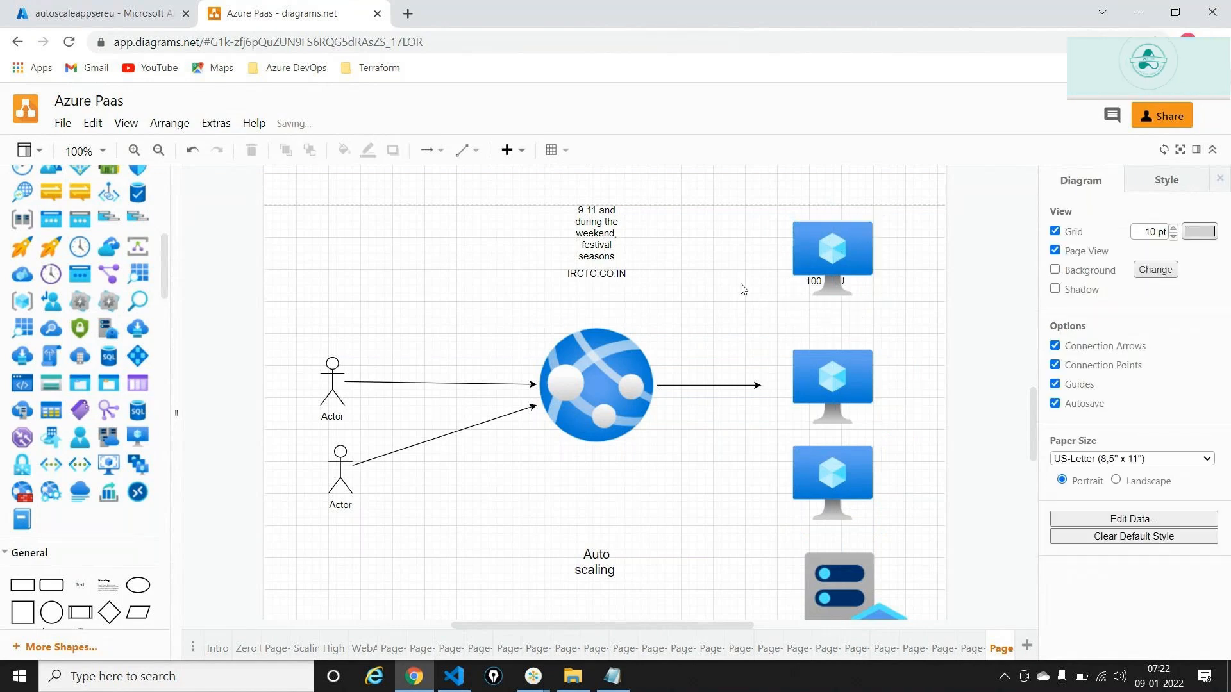
click(623, 366)
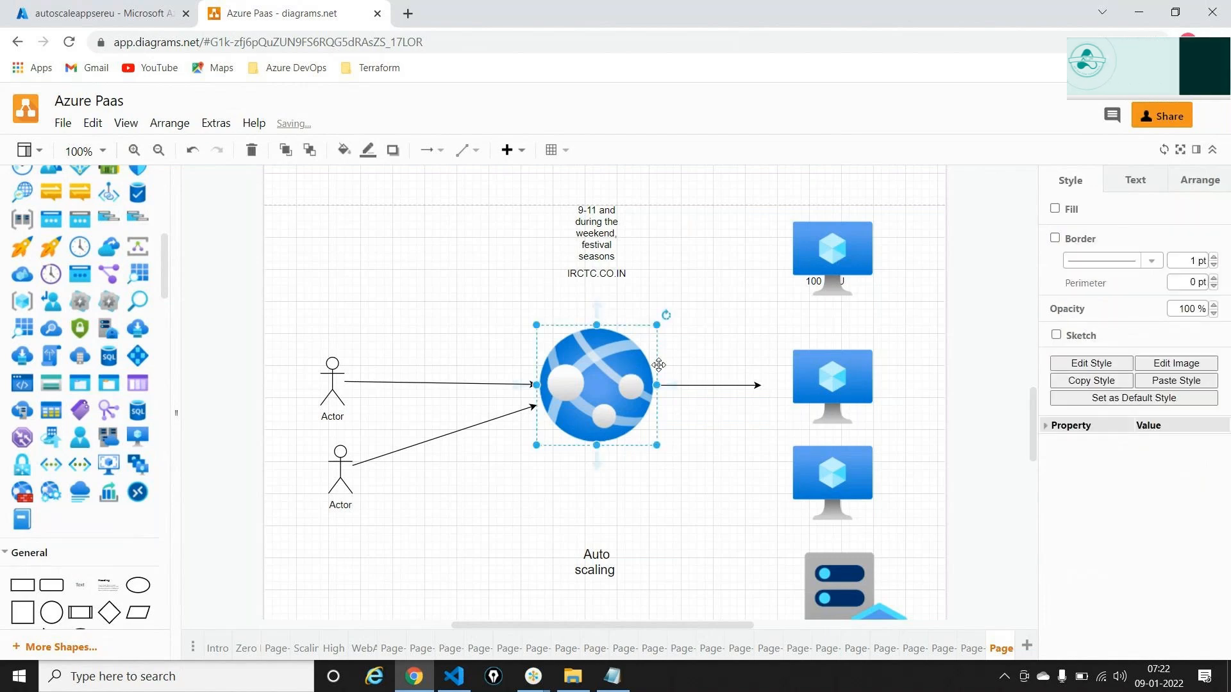
drag(677, 387, 678, 389)
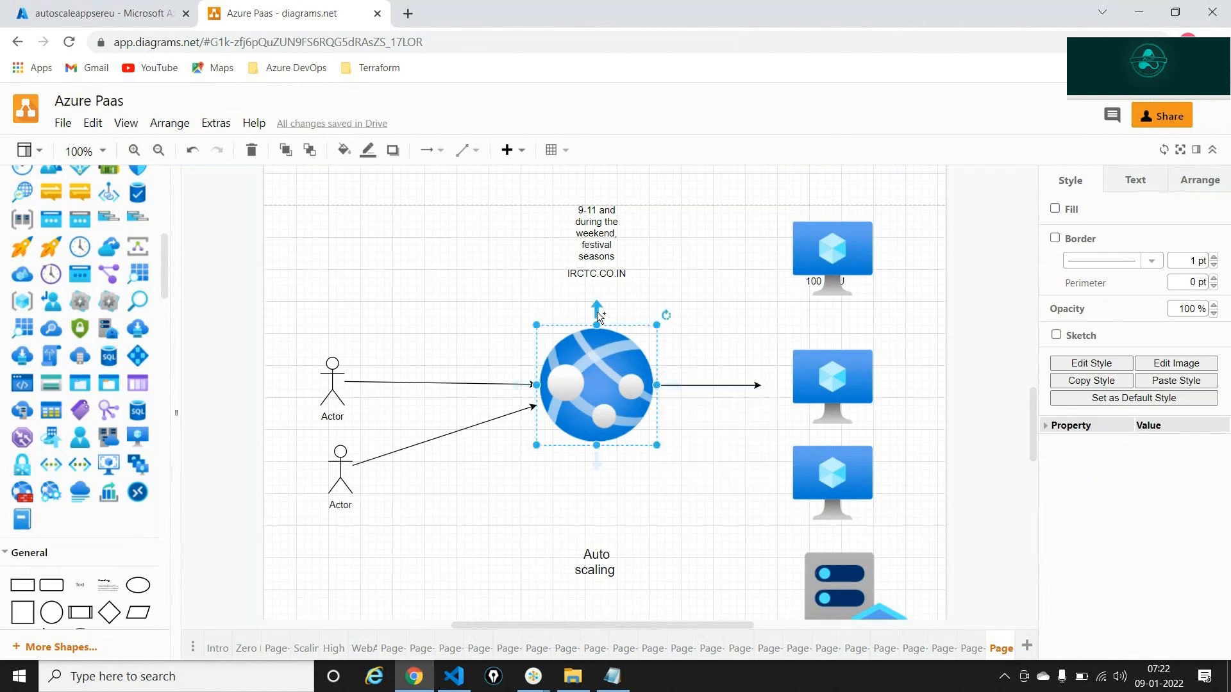
Step: Connect the App Service icon to the upper and lower virtual machine icons with one arrow each
drag(599, 313, 780, 266)
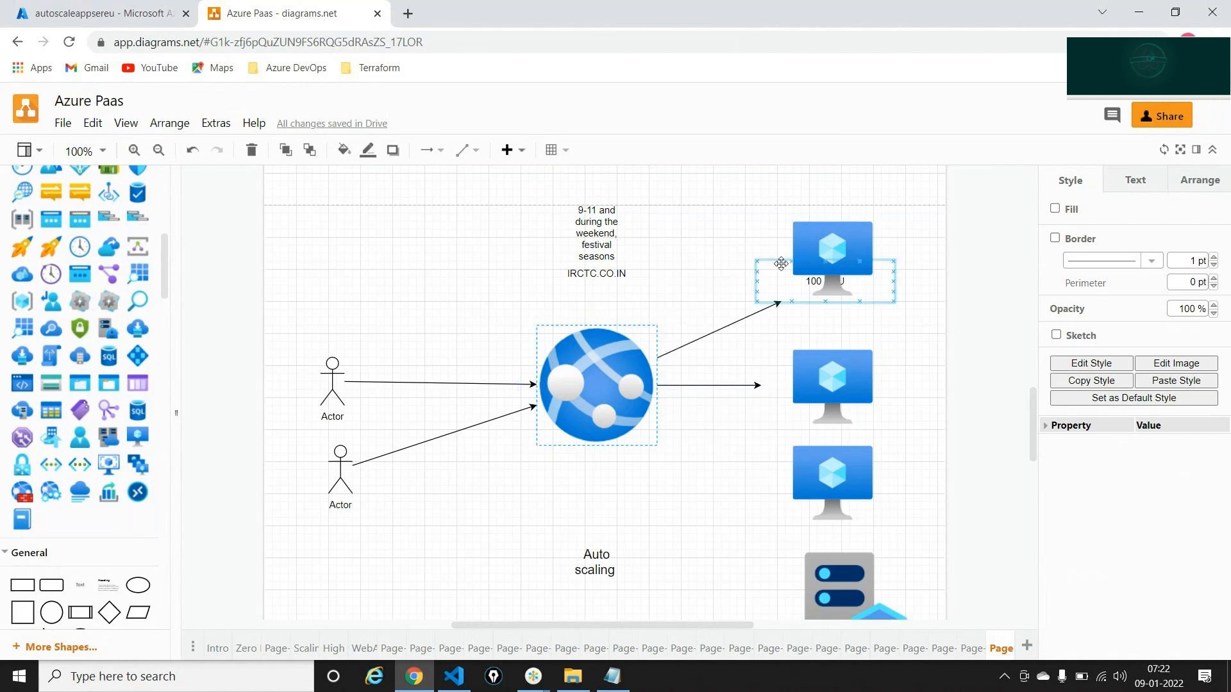
click(600, 423)
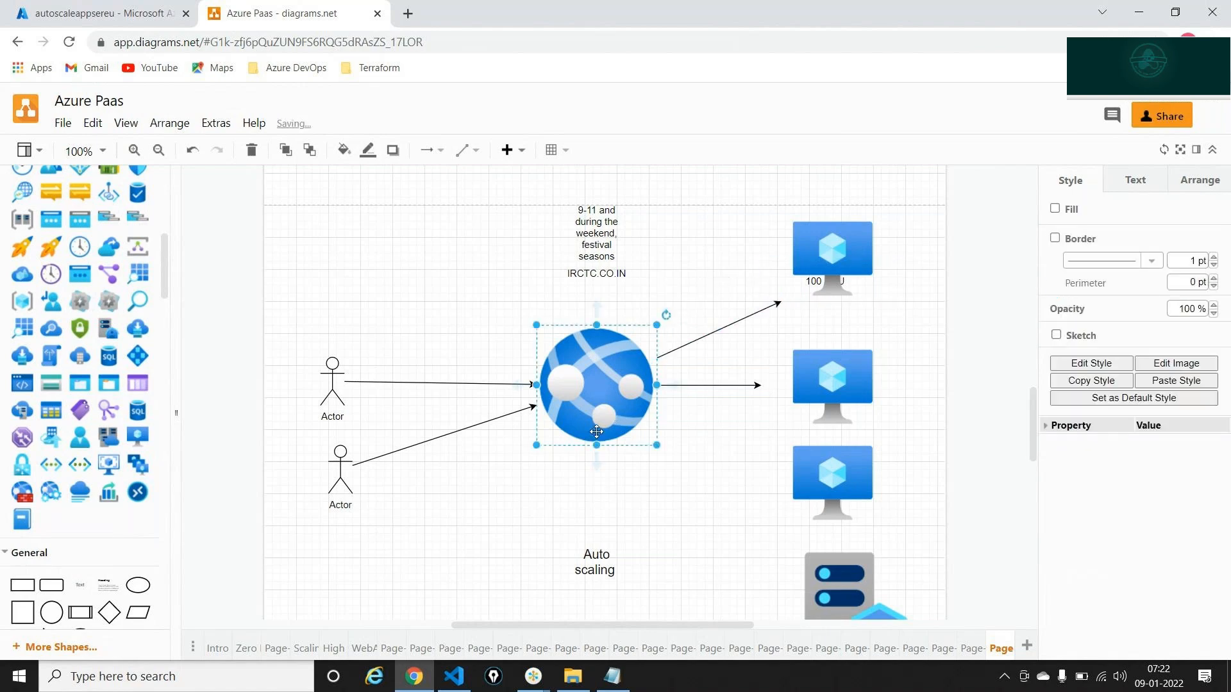
drag(597, 461, 784, 477)
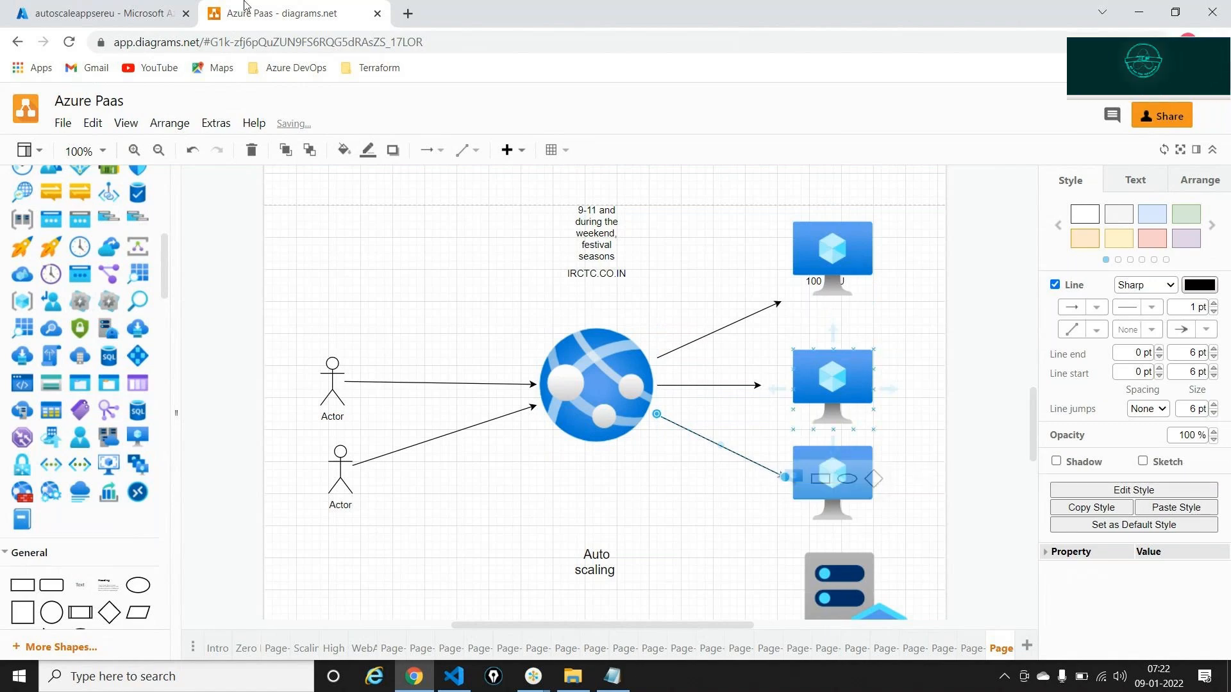
Step: Switch to the Azure portal and try to save a manual scale-out of the App Service plan to 3 instances, then dismiss the notification
click(152, 6)
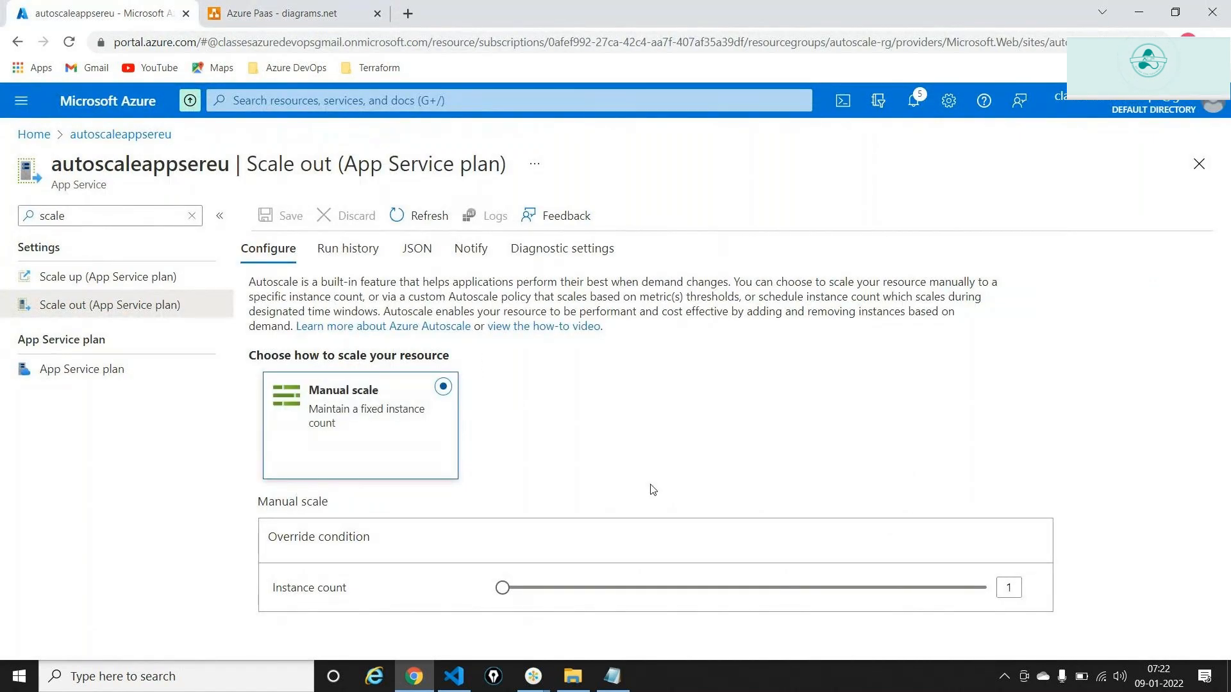
drag(371, 538, 266, 539)
double_click(325, 590)
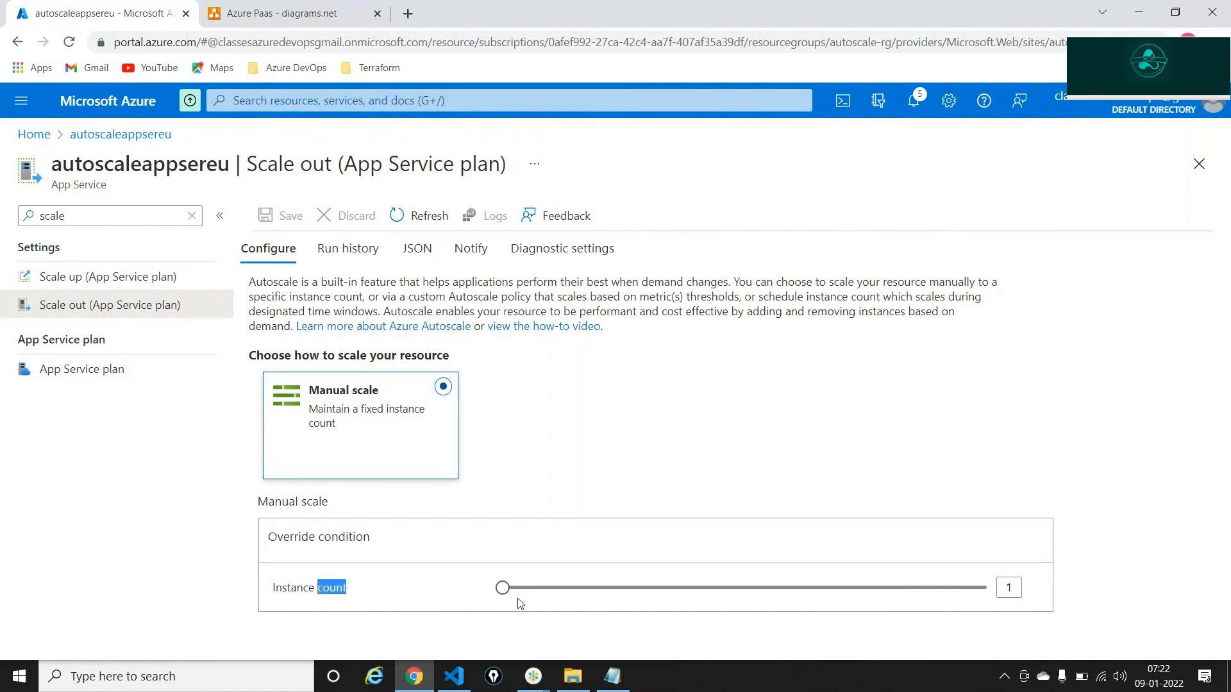
click(1014, 589)
double_click(1014, 588)
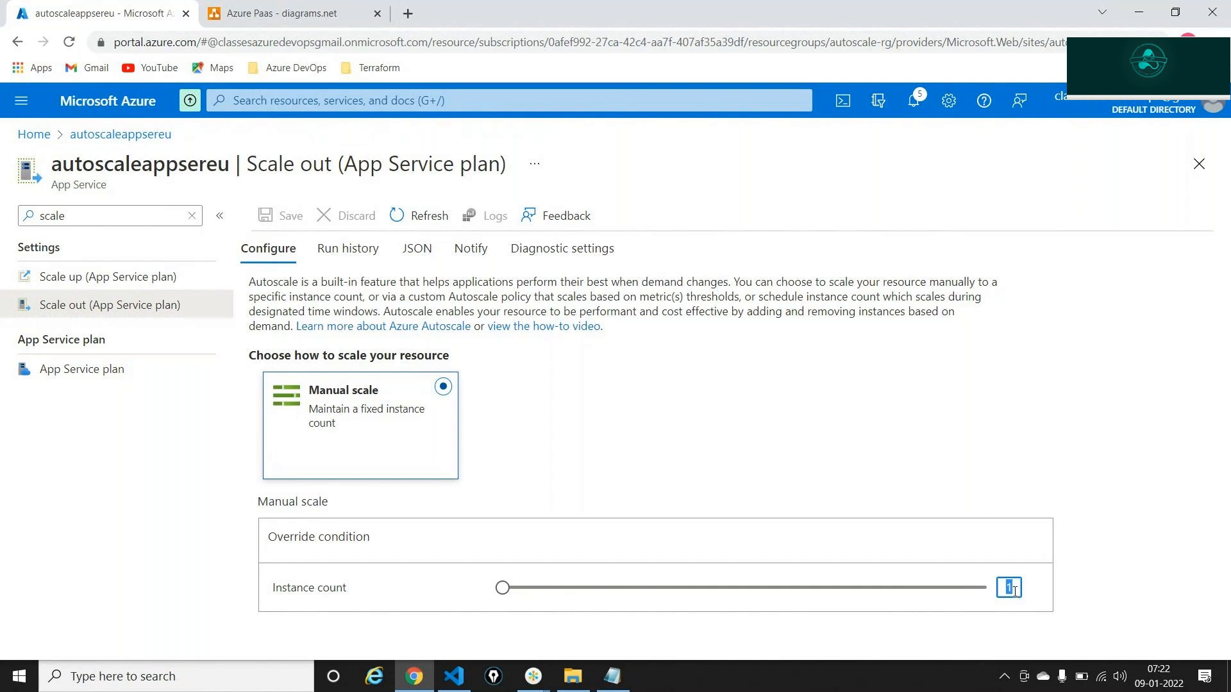
text(3)
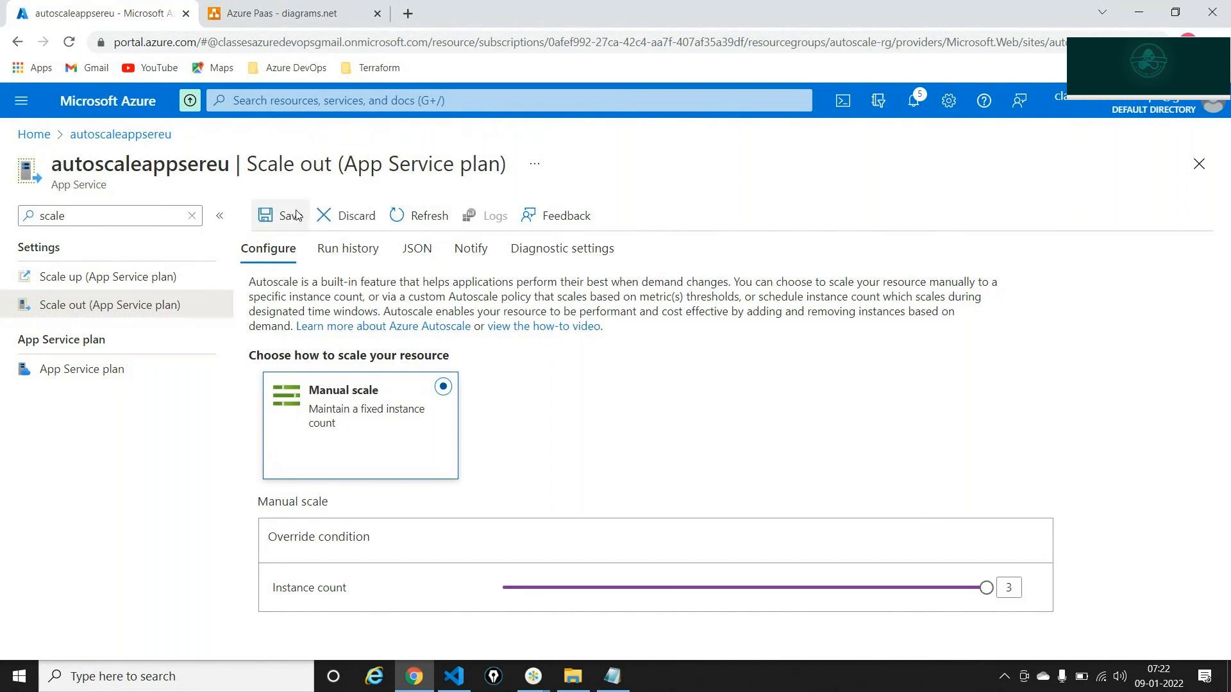
click(291, 216)
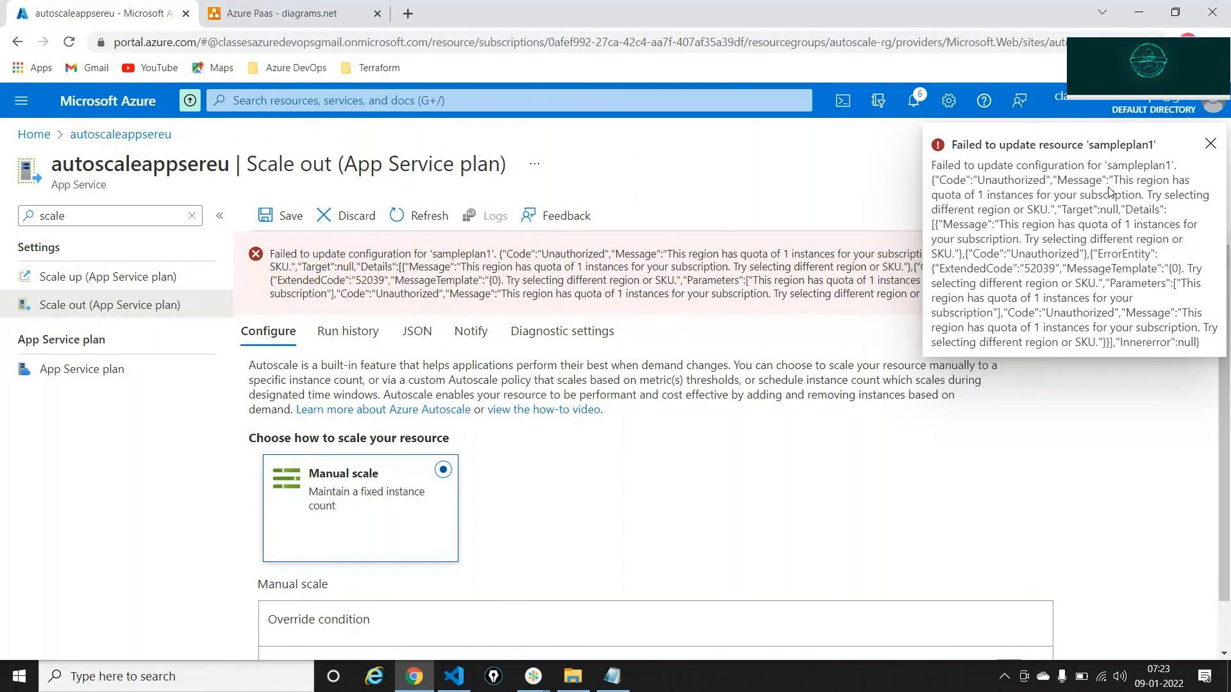
click(1209, 145)
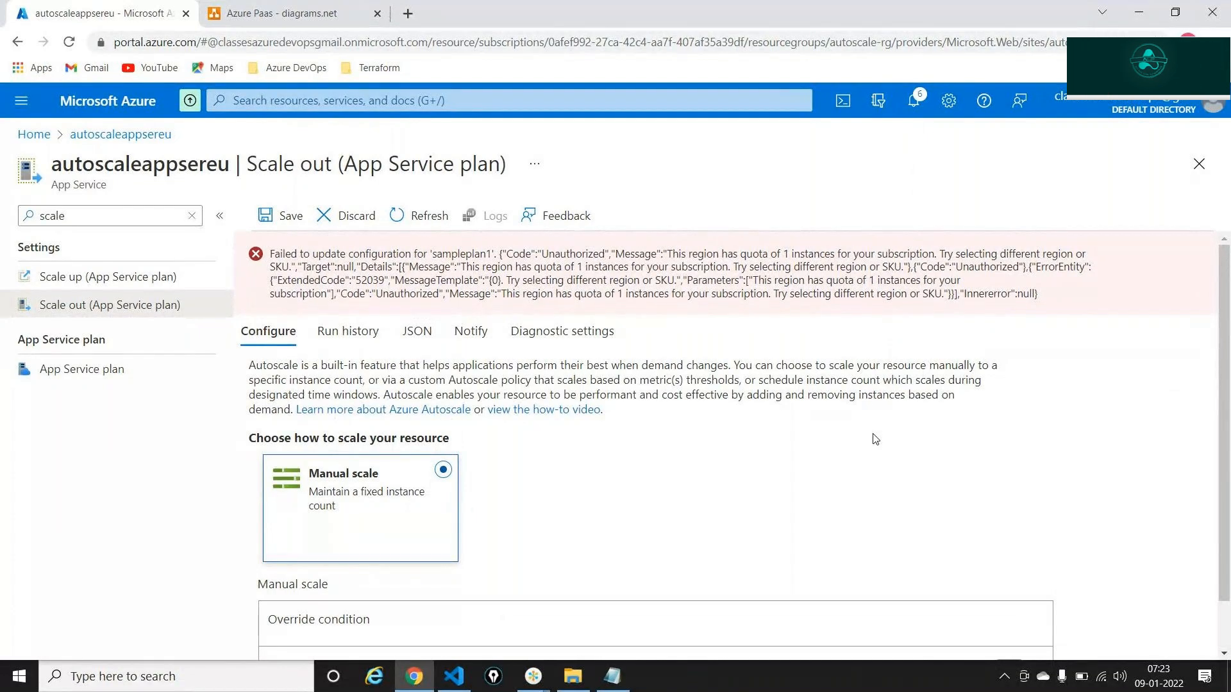
Step: Examine the error details for the failed scale-out, highlighting the part about the region's quota
click(498, 268)
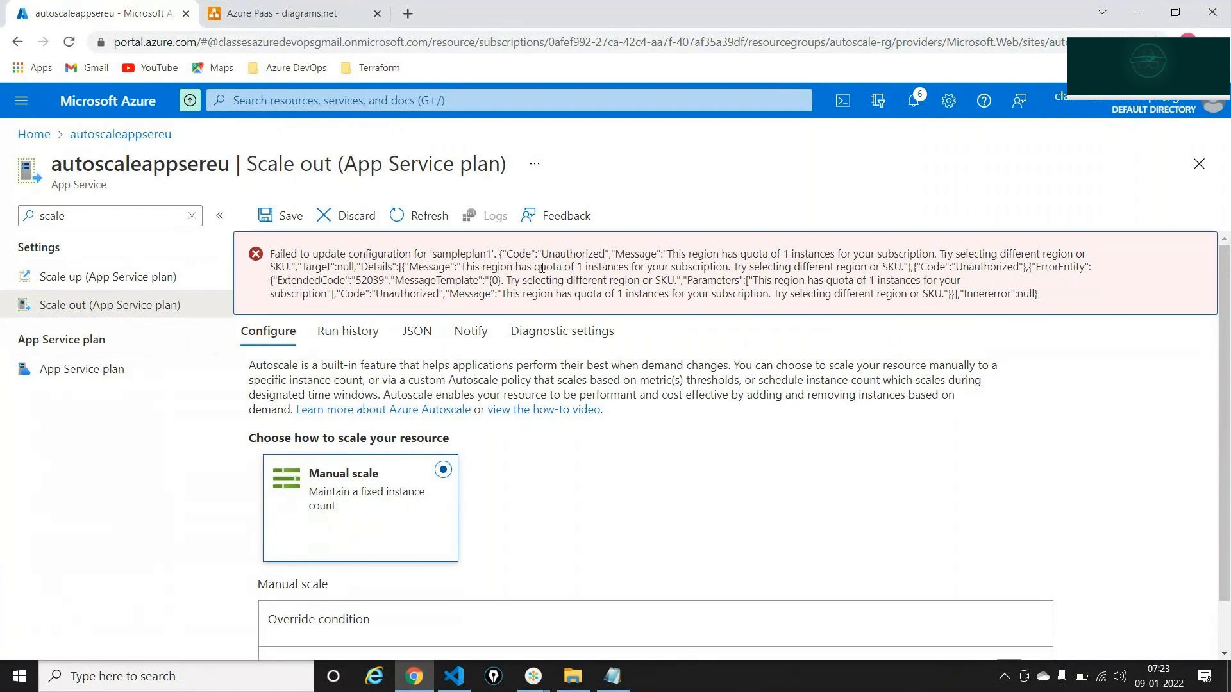
drag(542, 268, 462, 266)
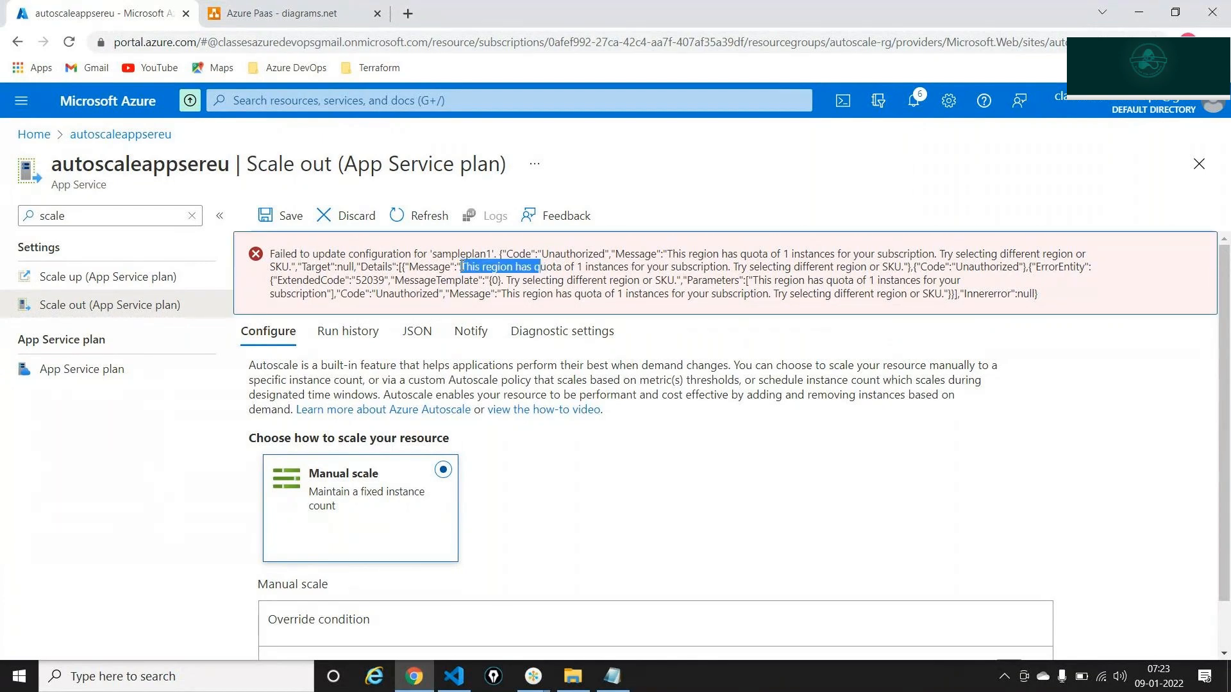
click(725, 577)
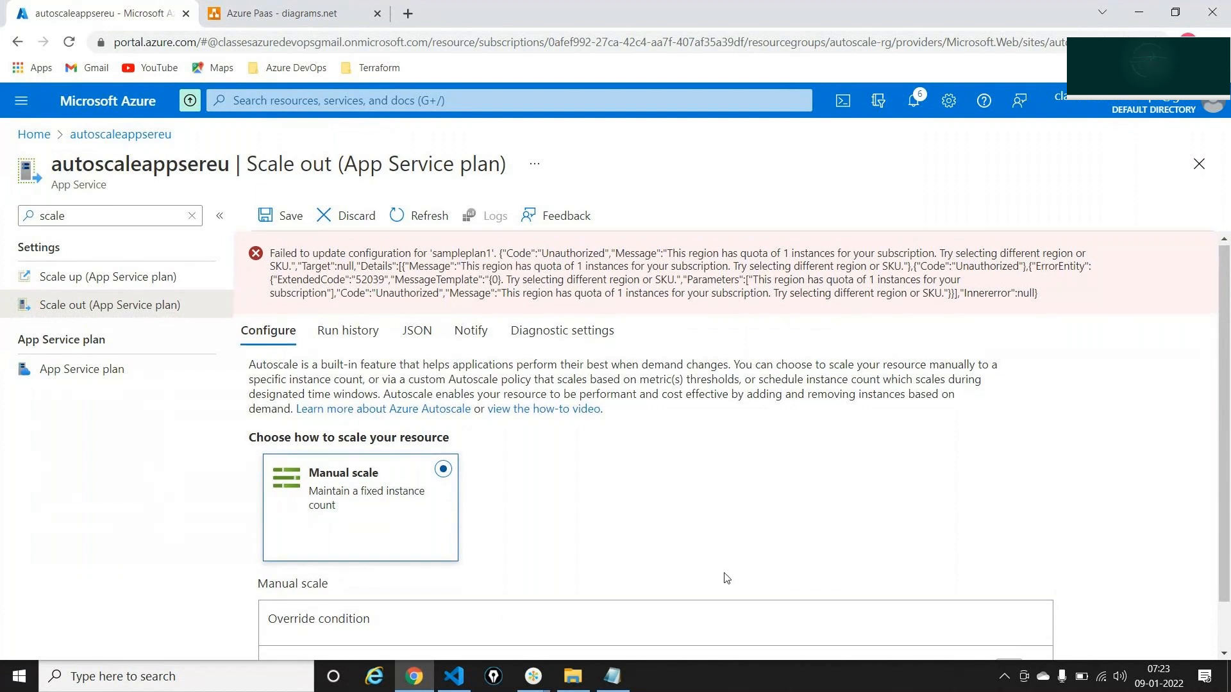
Step: Set the manual scale instance count to 1
scroll(725, 577, down, 1)
drag(1005, 615, 1019, 611)
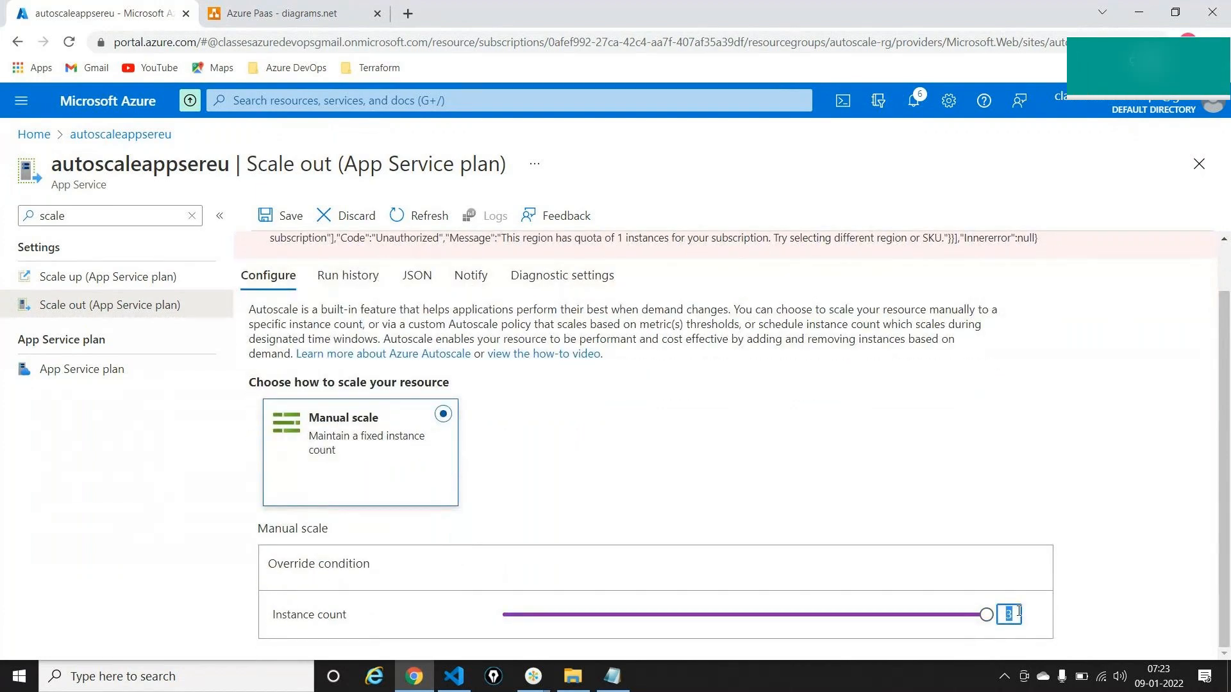
text(1)
click(864, 424)
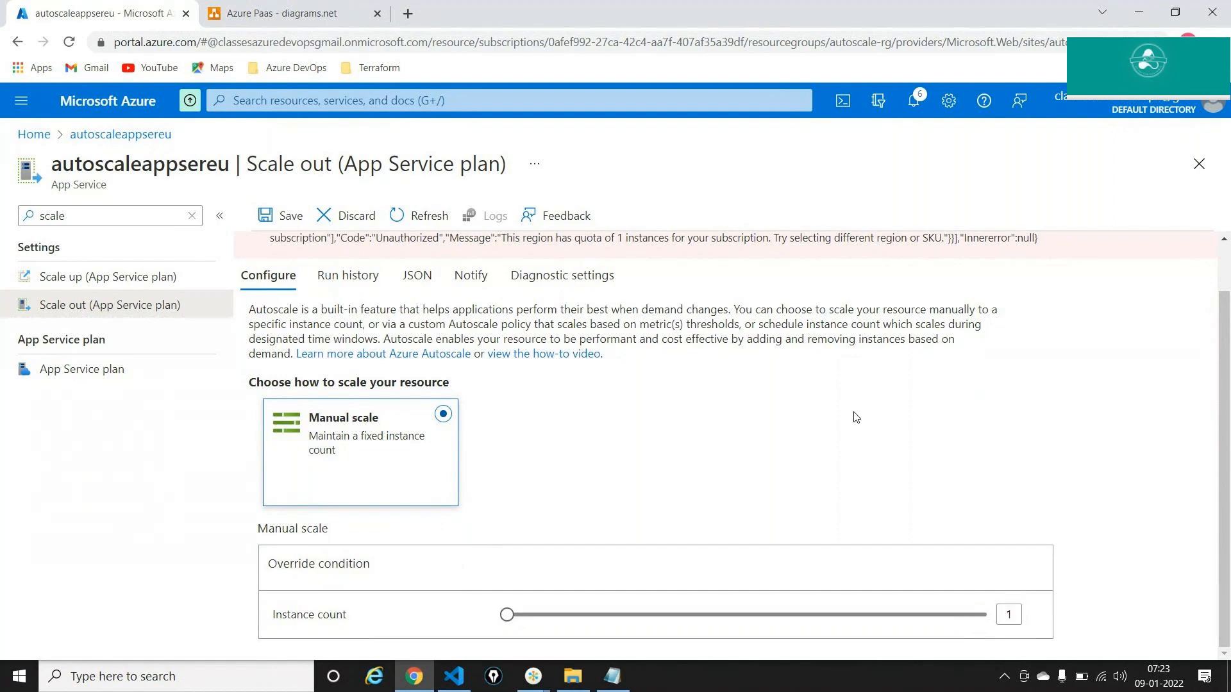
Step: Reread the closing part of the scale-out error, highlighting it, and revisit the instance count setting
scroll(856, 417, up, 1)
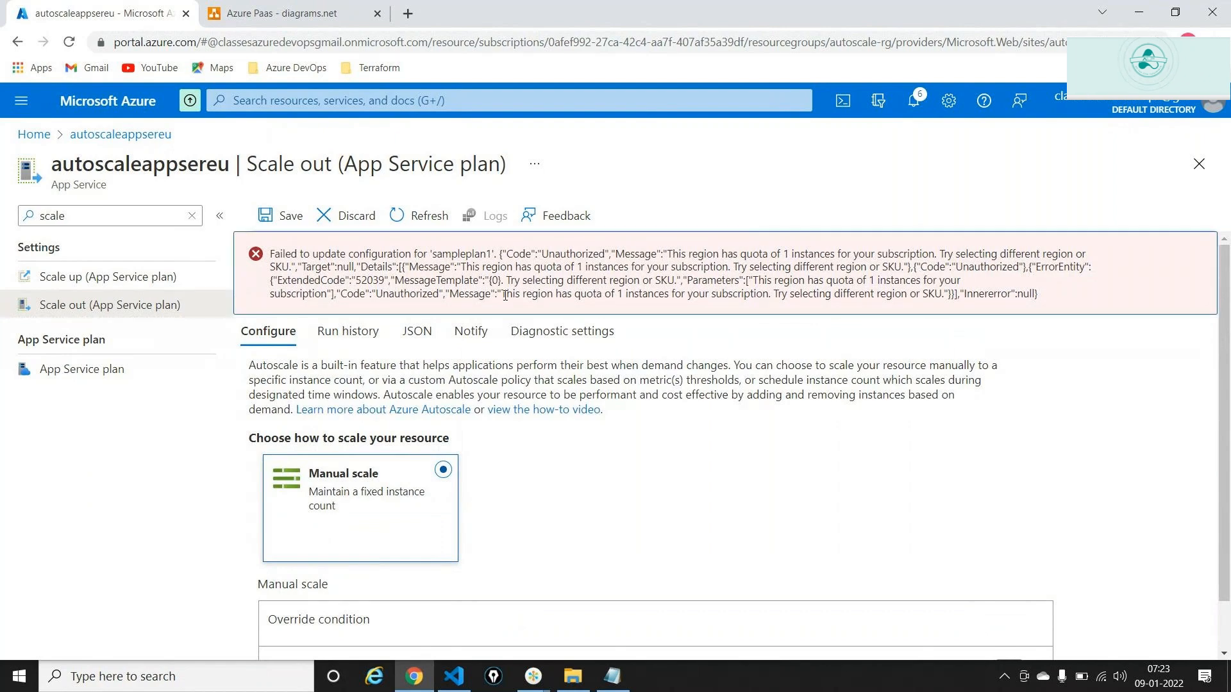
drag(505, 295, 1017, 299)
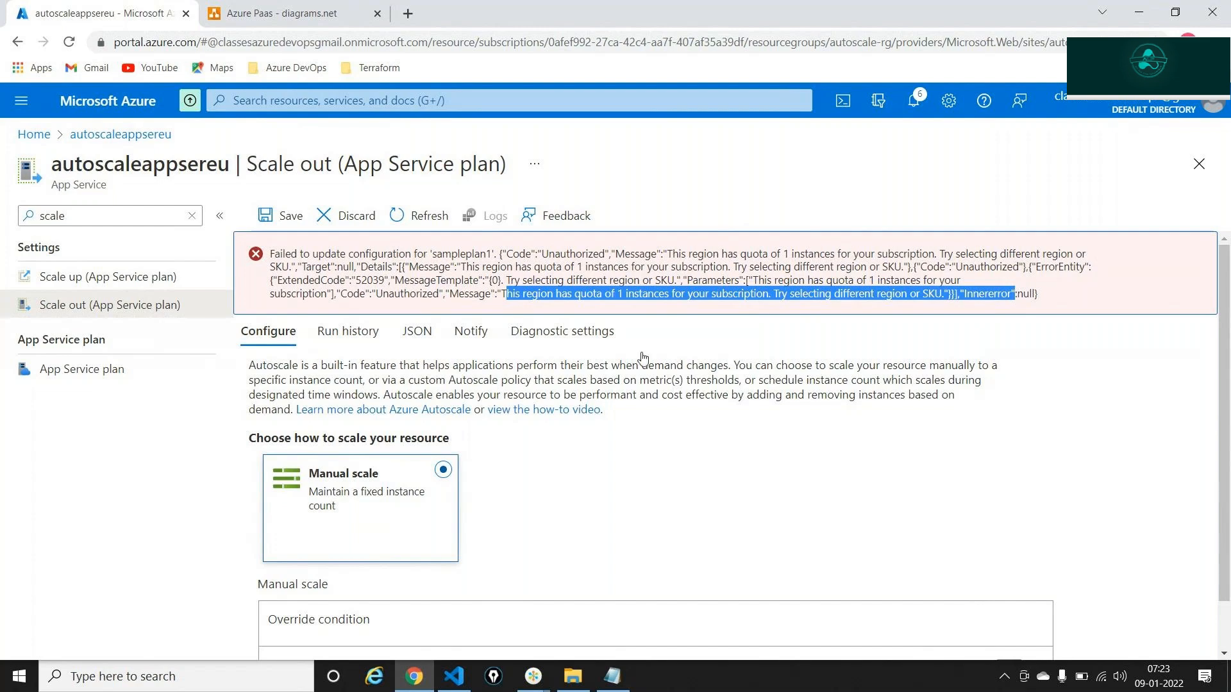
scroll(643, 358, down, 1)
click(1007, 616)
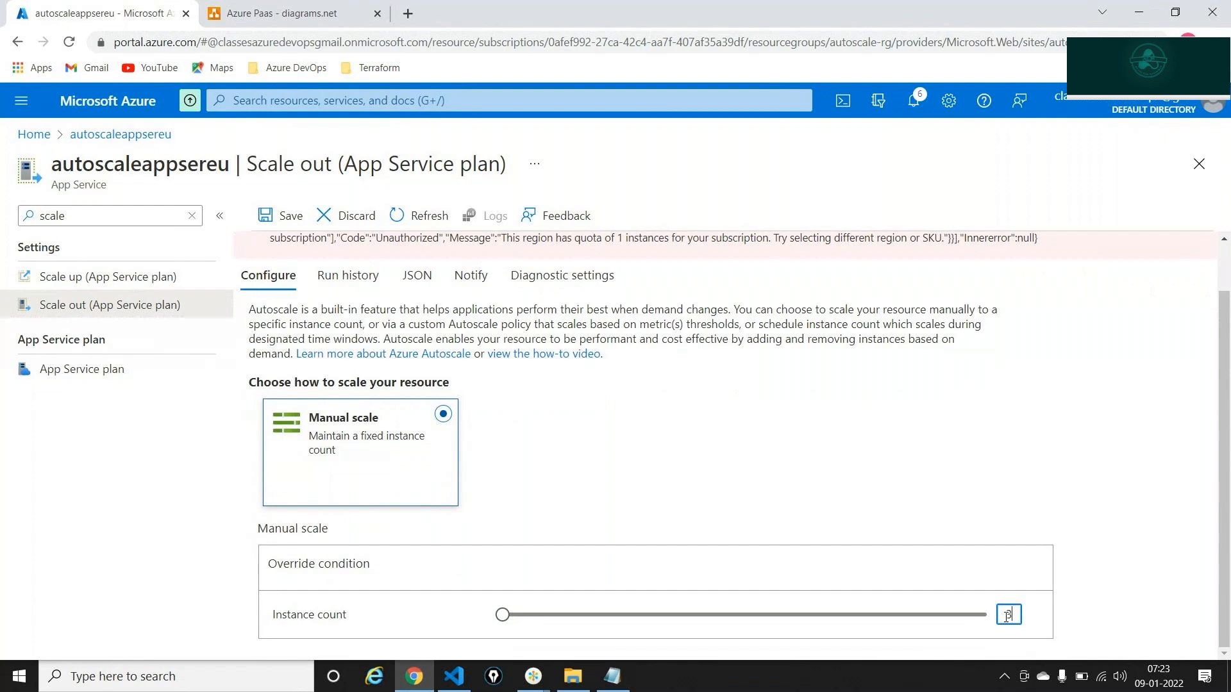
scroll(669, 366, up, 1)
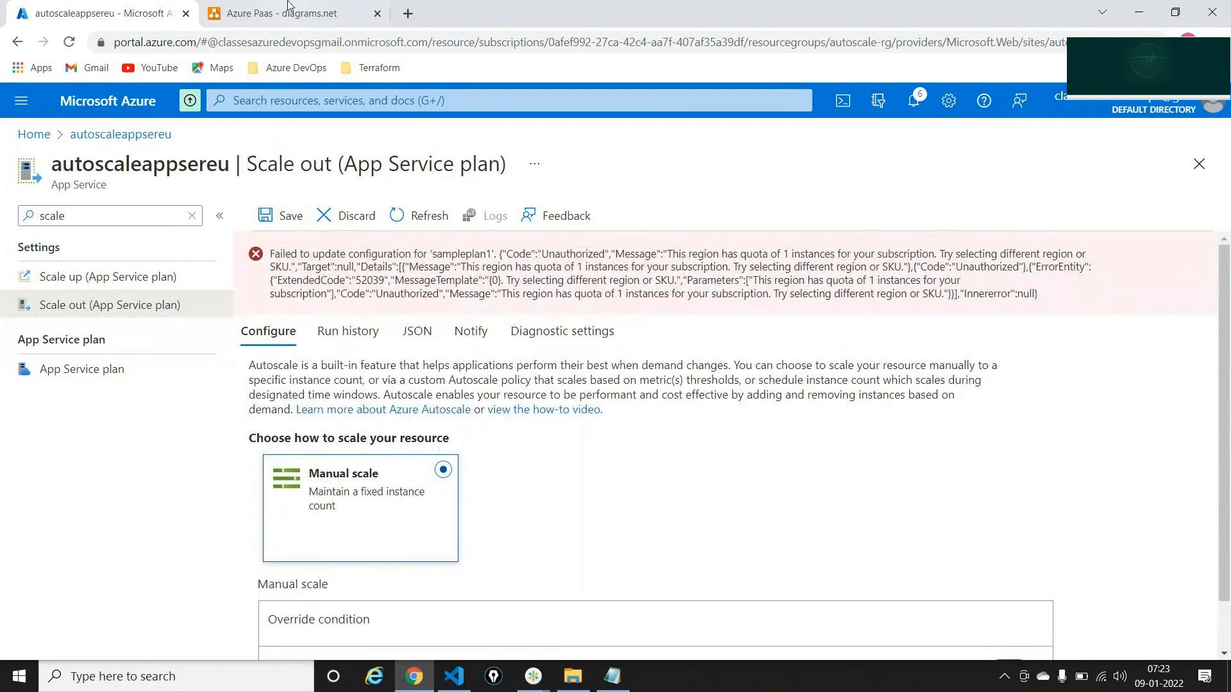
Step: Switch to the diagrams.net drawing and point out the three virtual machine icons one after another
click(280, 13)
click(844, 246)
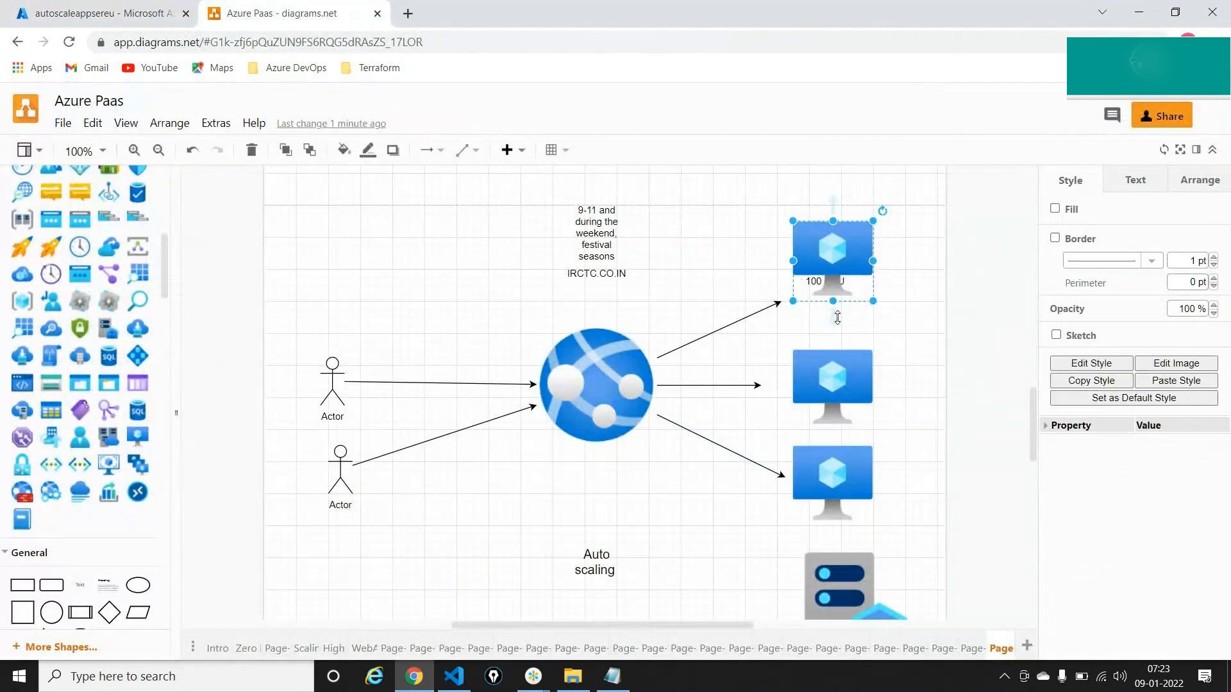
click(843, 376)
click(844, 494)
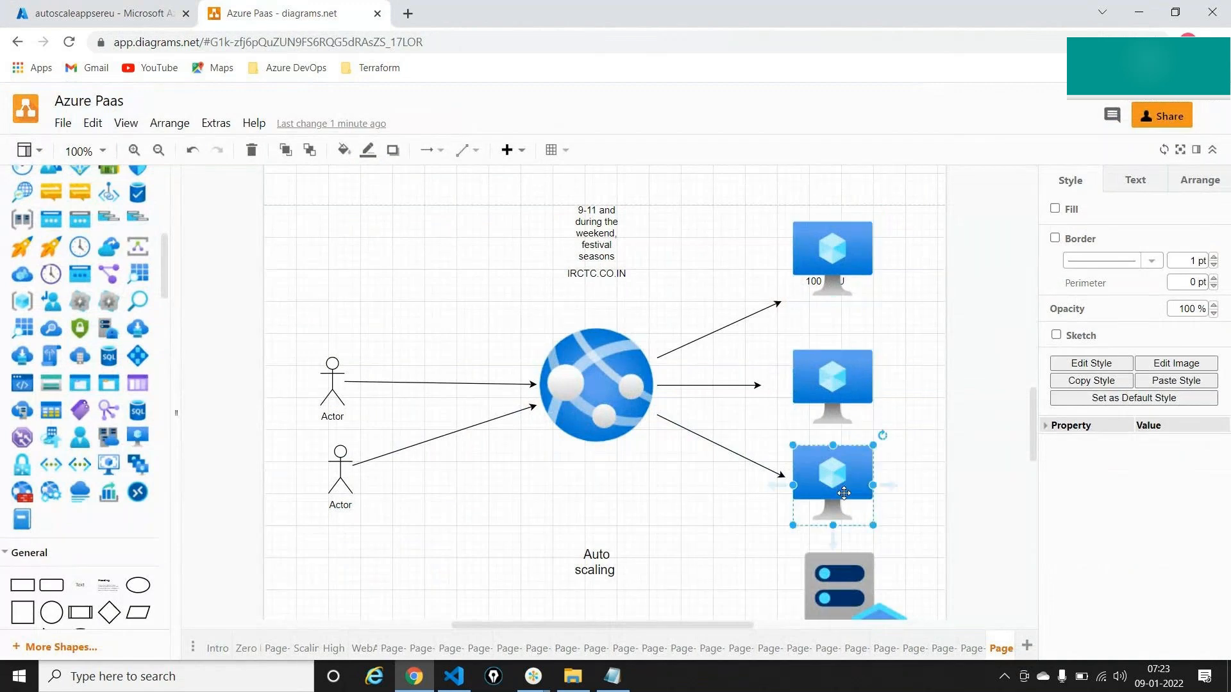
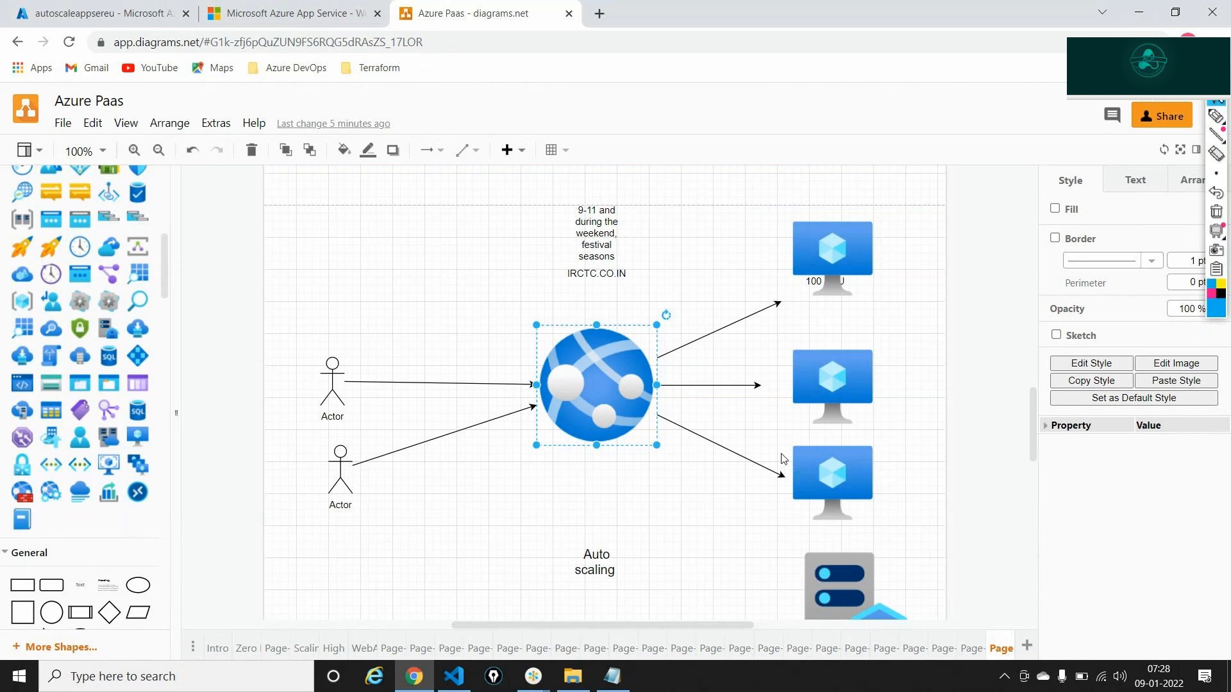
Step: Return to the plan's Scale out page in the Azure portal and set the manual instance count to 1
click(109, 14)
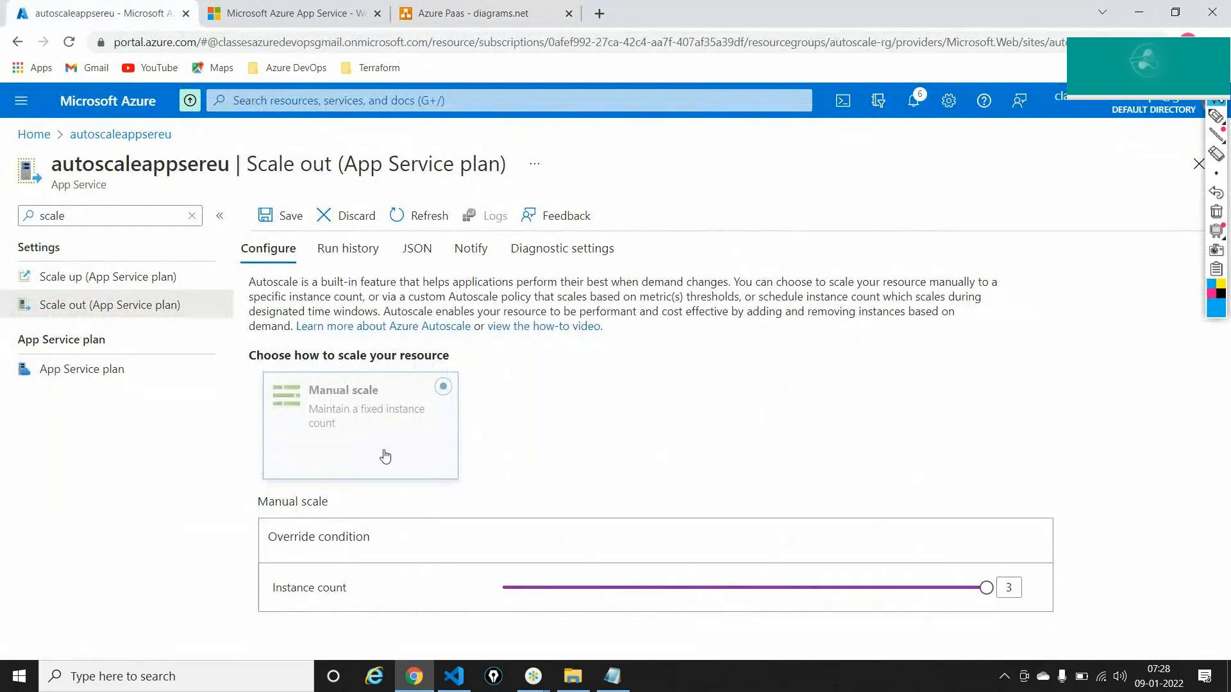
double_click(1018, 590)
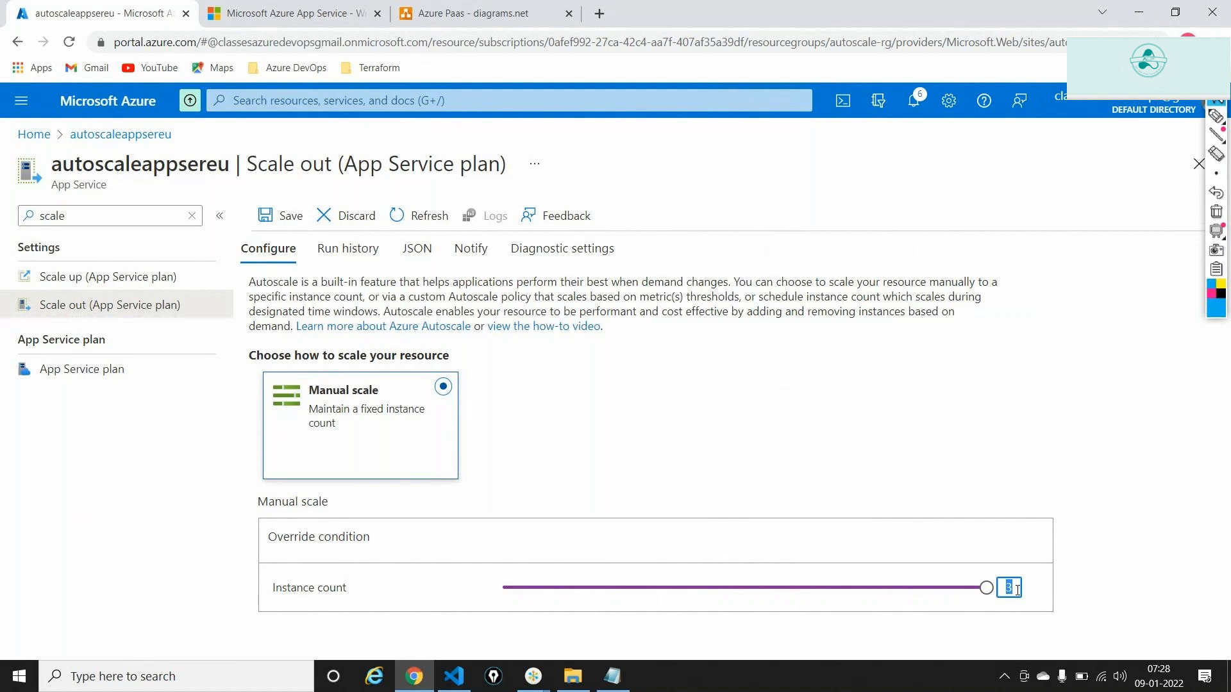
text(1)
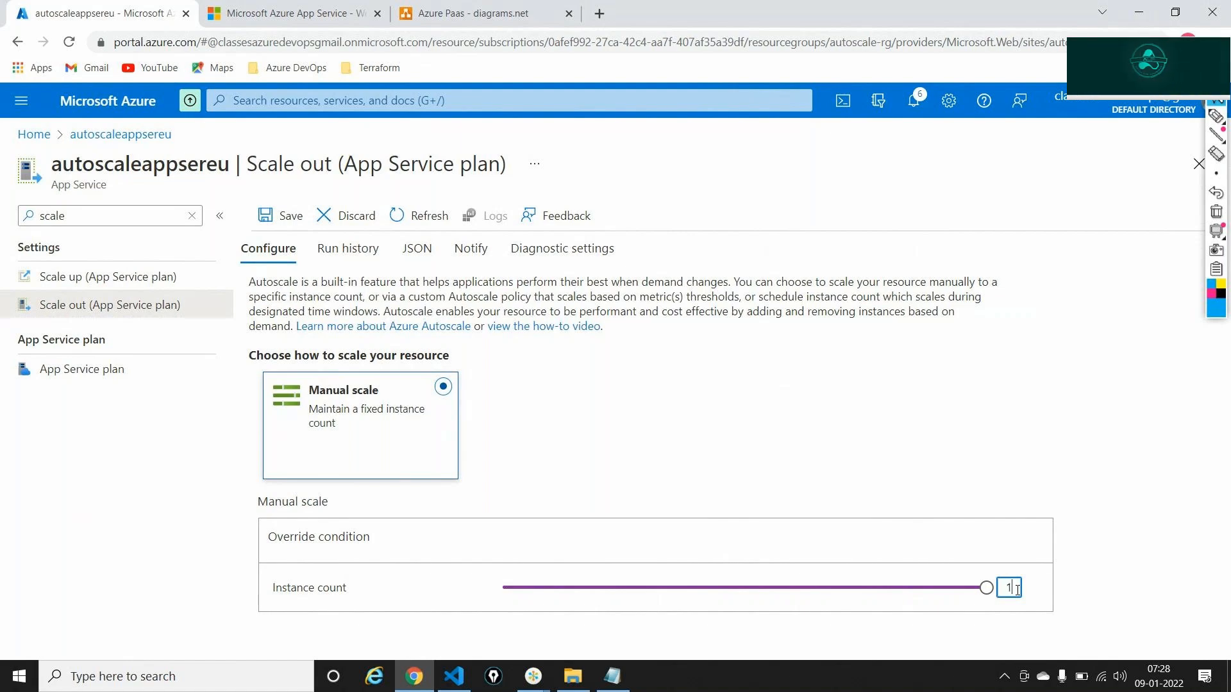
click(959, 433)
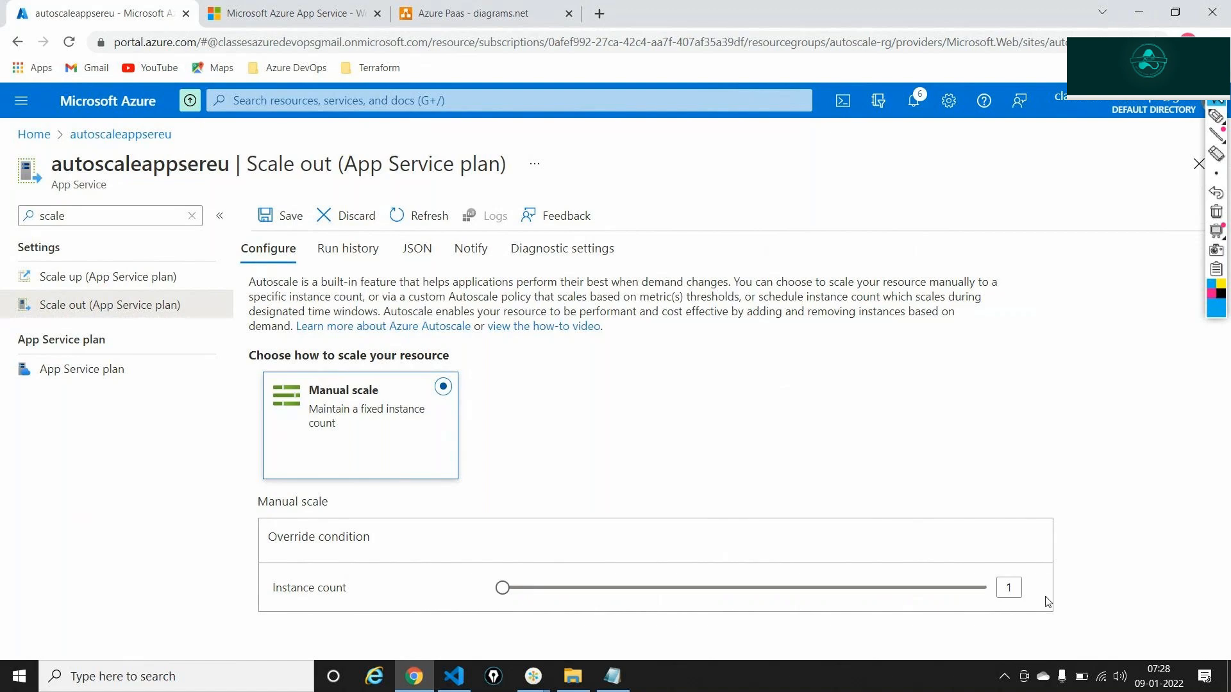
Step: Raise the manual scale instance count to 3
click(1015, 589)
key(BackSpace)
text(3)
click(952, 379)
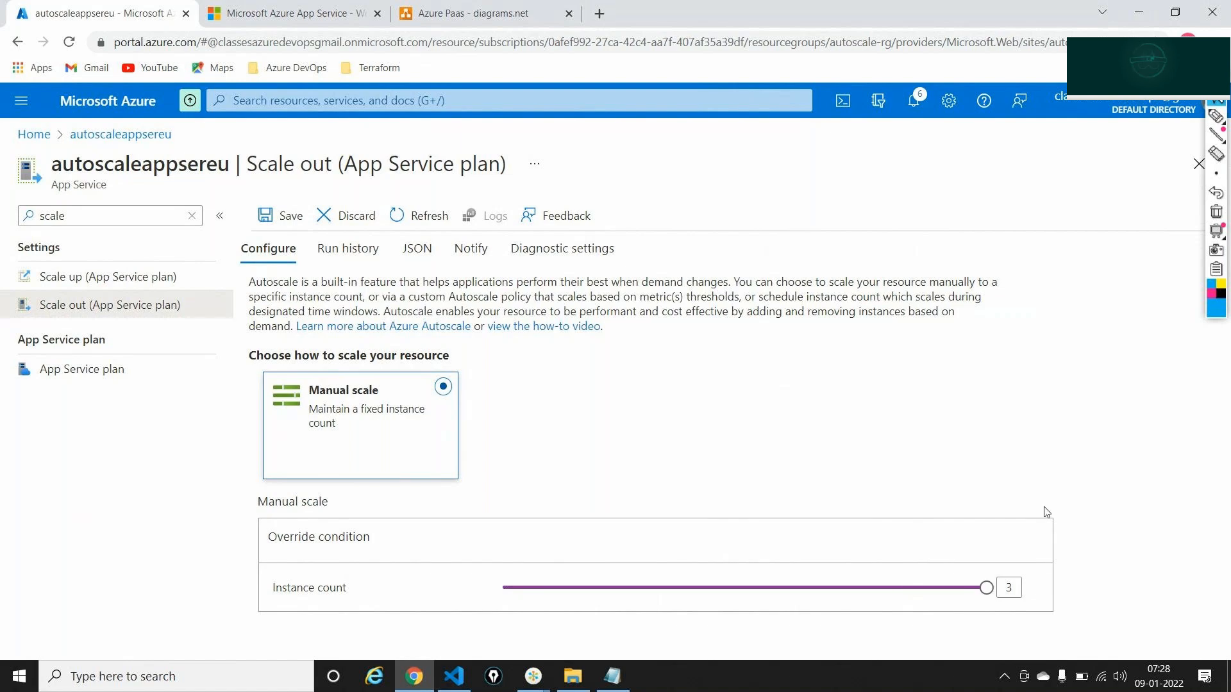
Step: Reduce the manual scale instance count to 1 without saving
click(1013, 588)
key(BackSpace)
text(1)
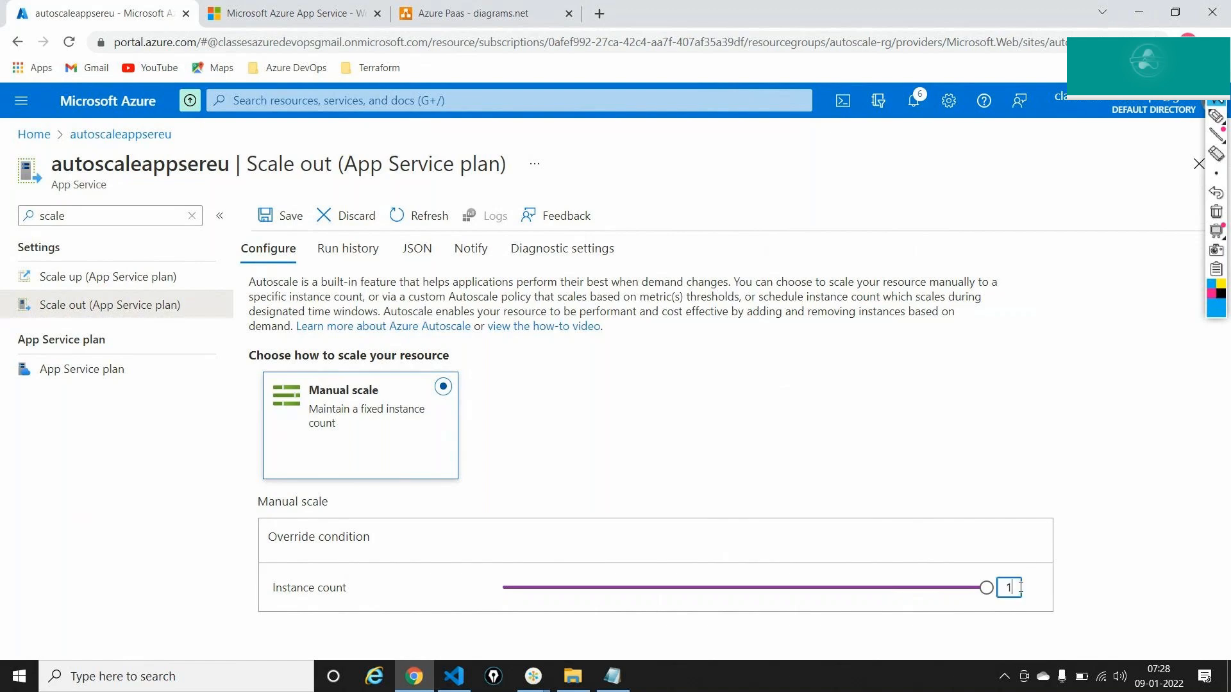
click(876, 441)
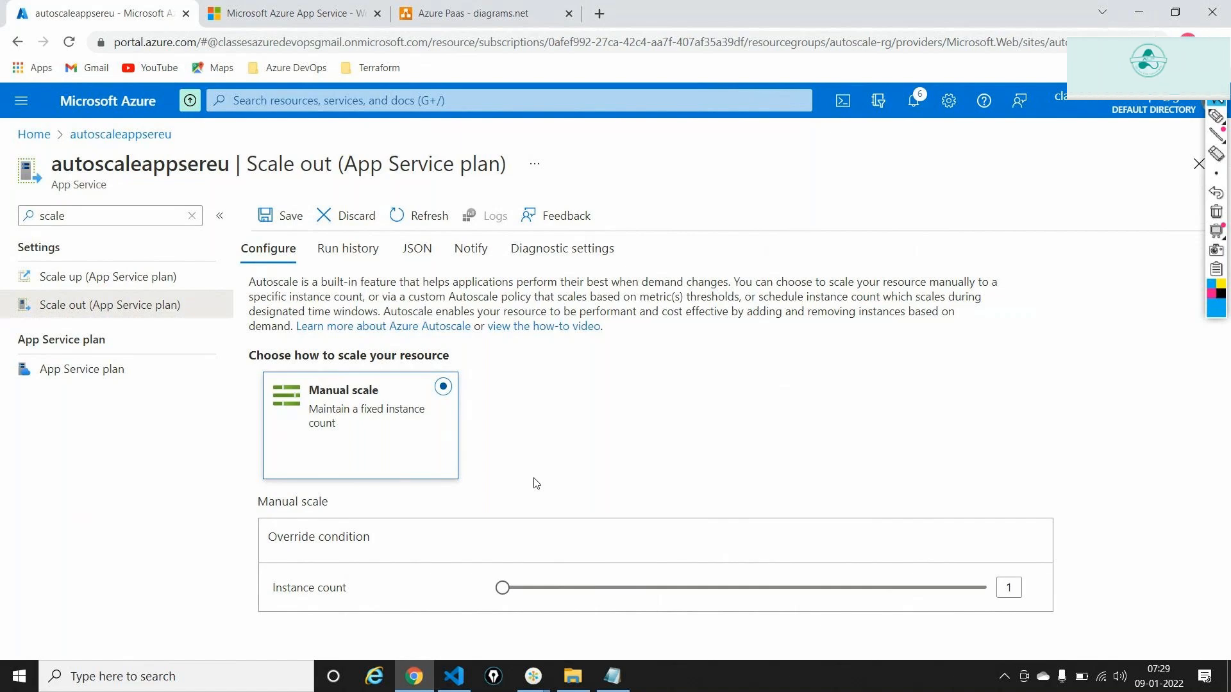
Step: Switch to the diagrams.net drawing and delete the upper and lower virtual machine icons together with their arrows
click(517, 8)
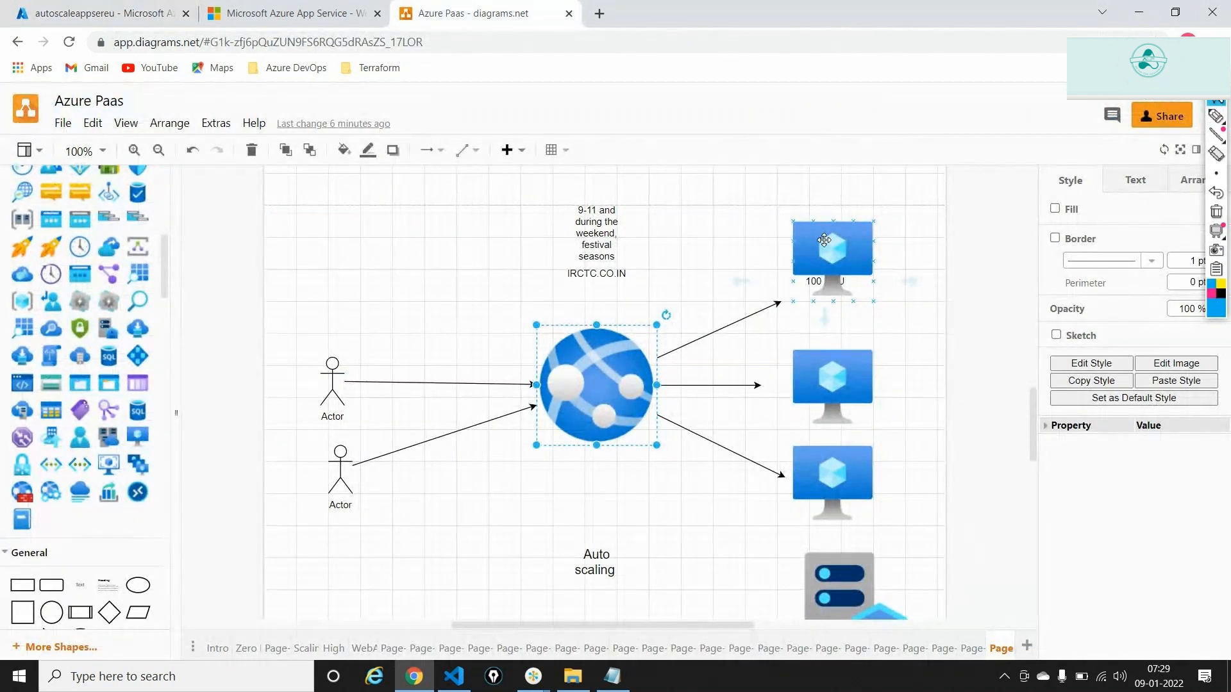
click(825, 240)
key(Delete)
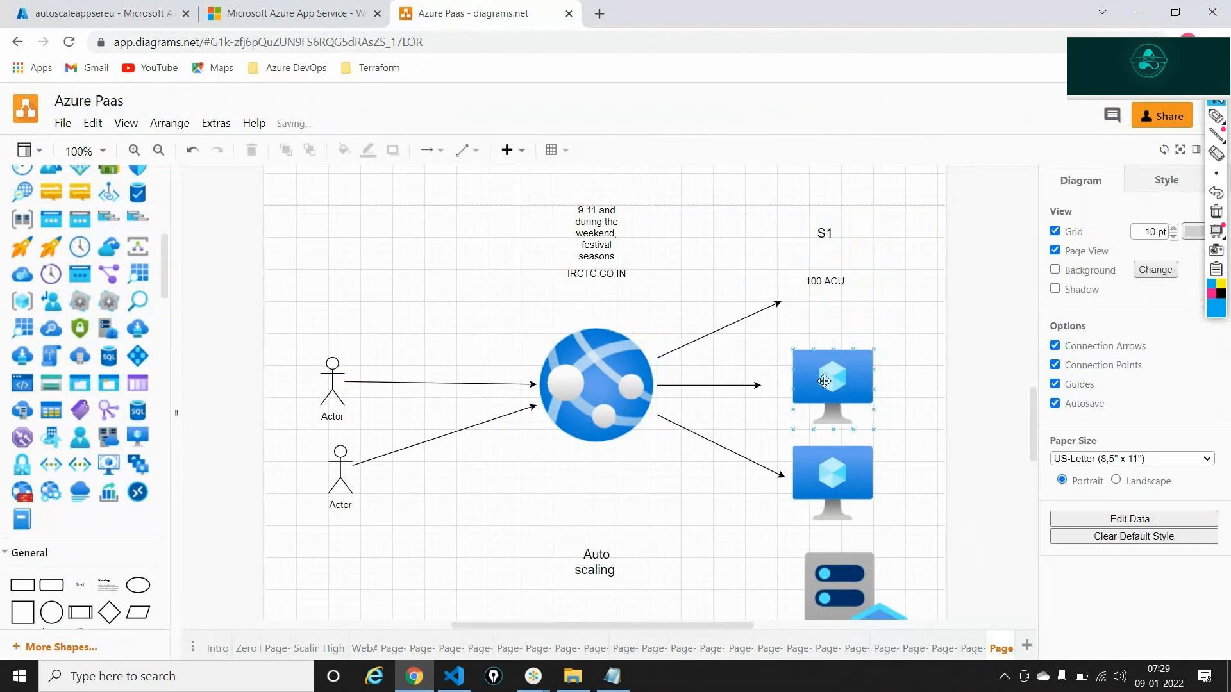
click(761, 312)
key(Delete)
click(833, 469)
key(Delete)
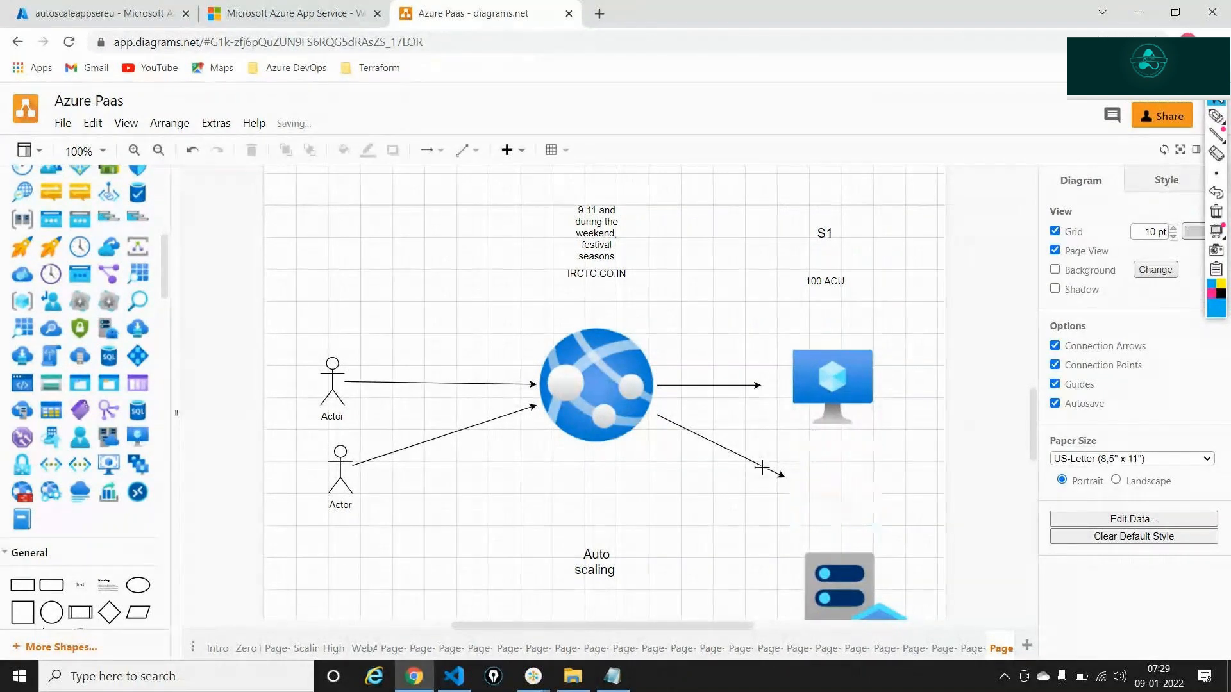
click(747, 457)
key(Delete)
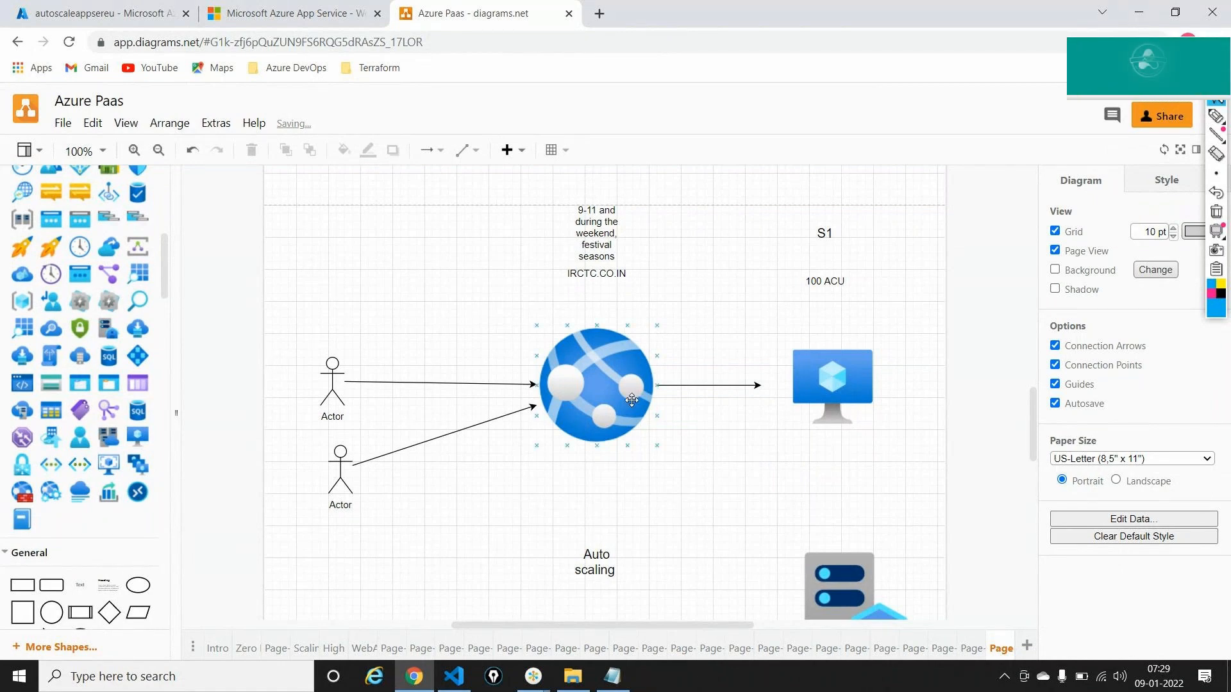
Step: Add the text label "Custom Auto Scaling" below the "Auto scaling" label in the diagram
scroll(632, 400, down, 3)
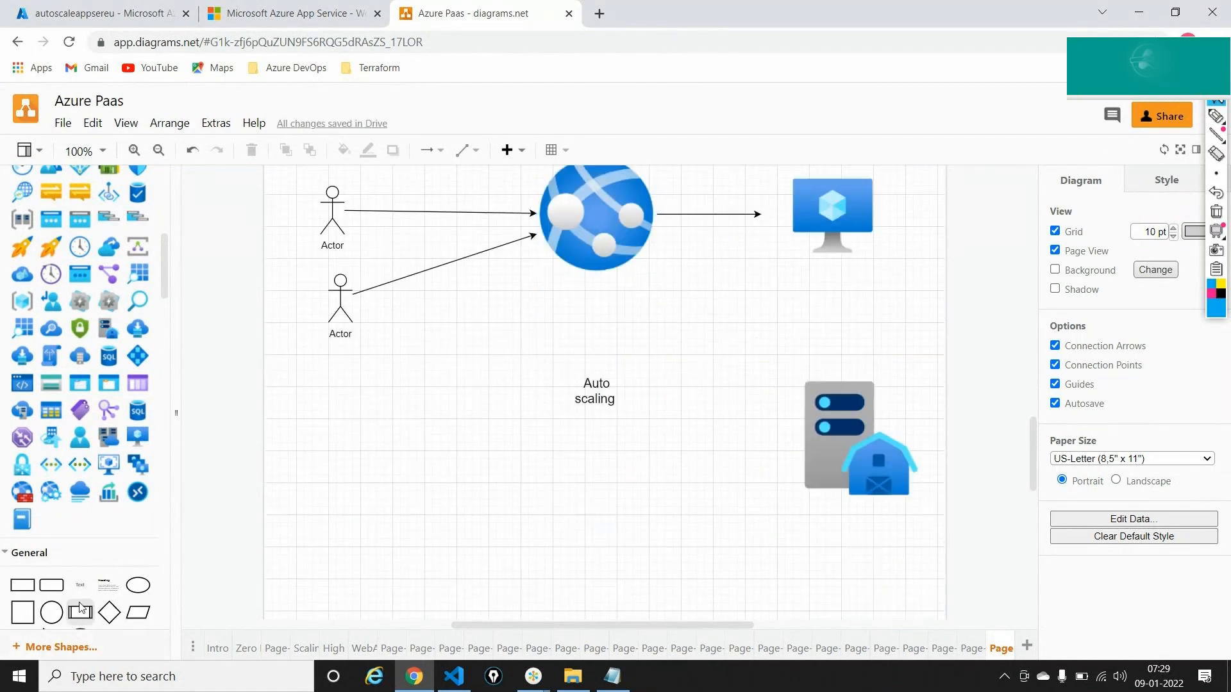
drag(80, 608, 580, 444)
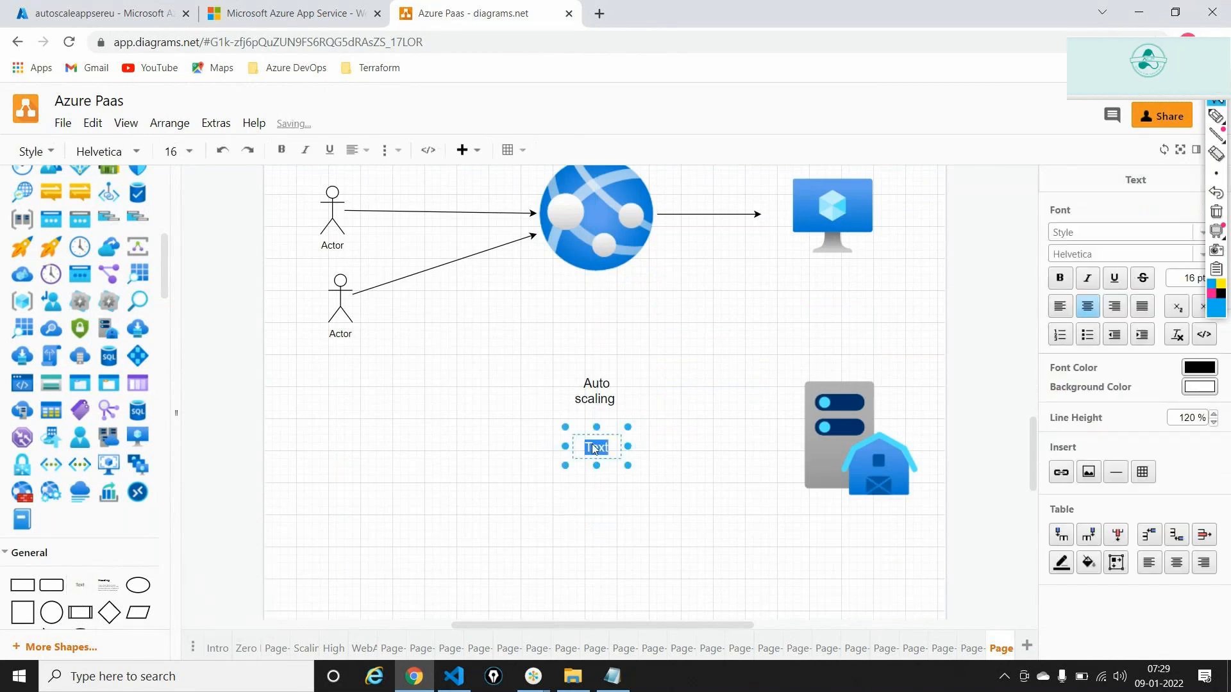
text(Custom )
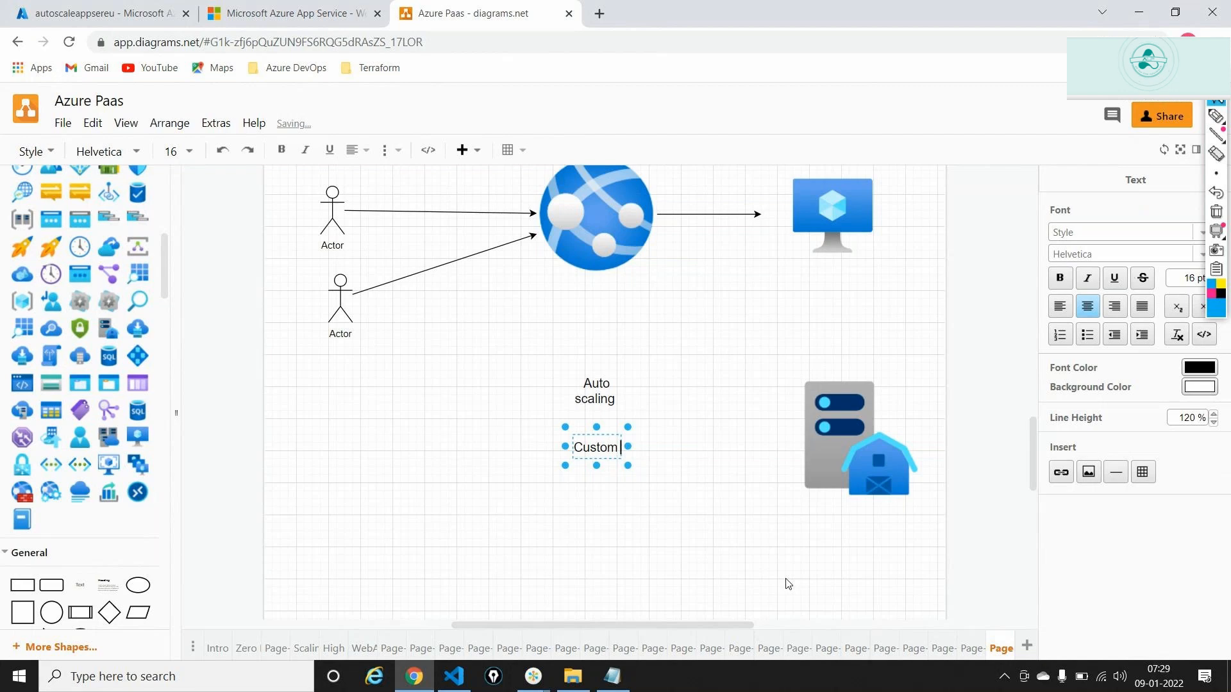
text(Auto Sc)
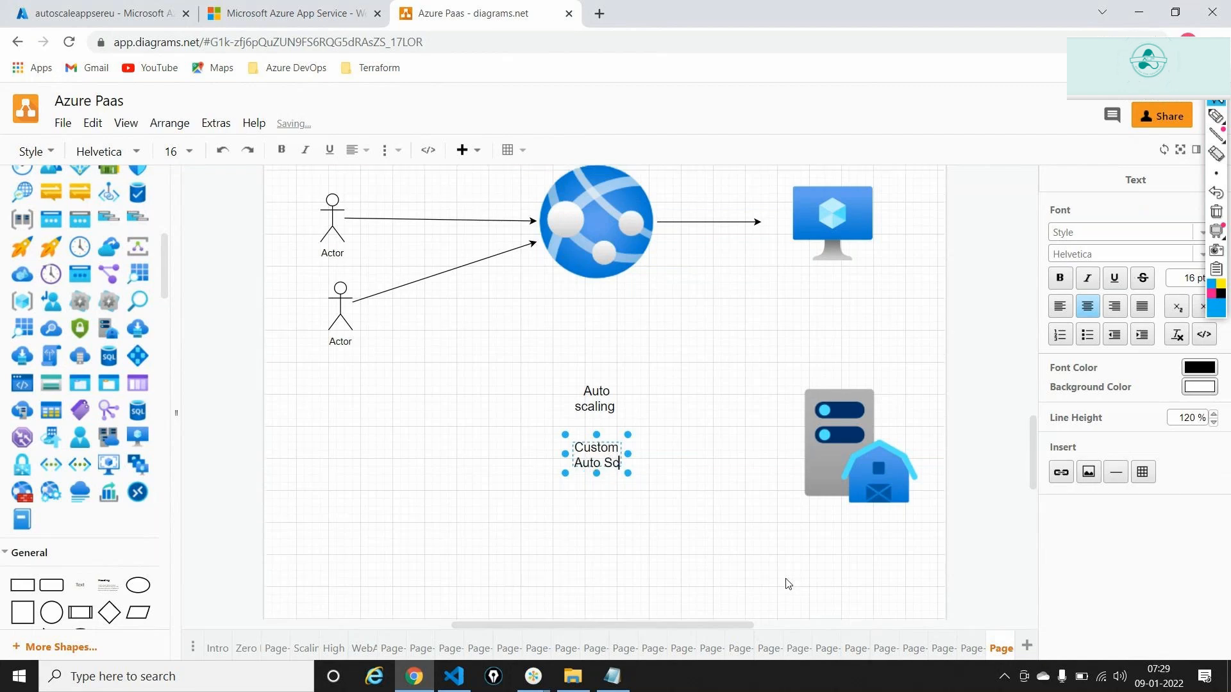
text(aling)
key(BackSpace)
key(BackSpace)
key(BackSpace)
key(BackSpace)
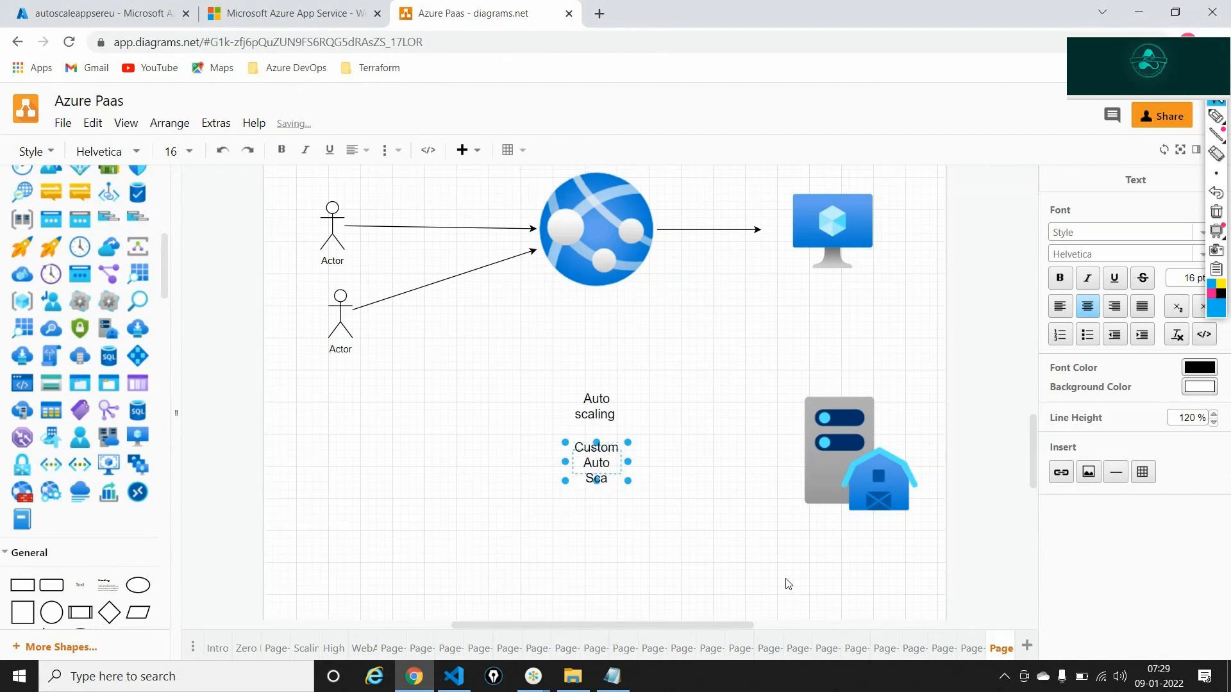
text(ling)
click(686, 572)
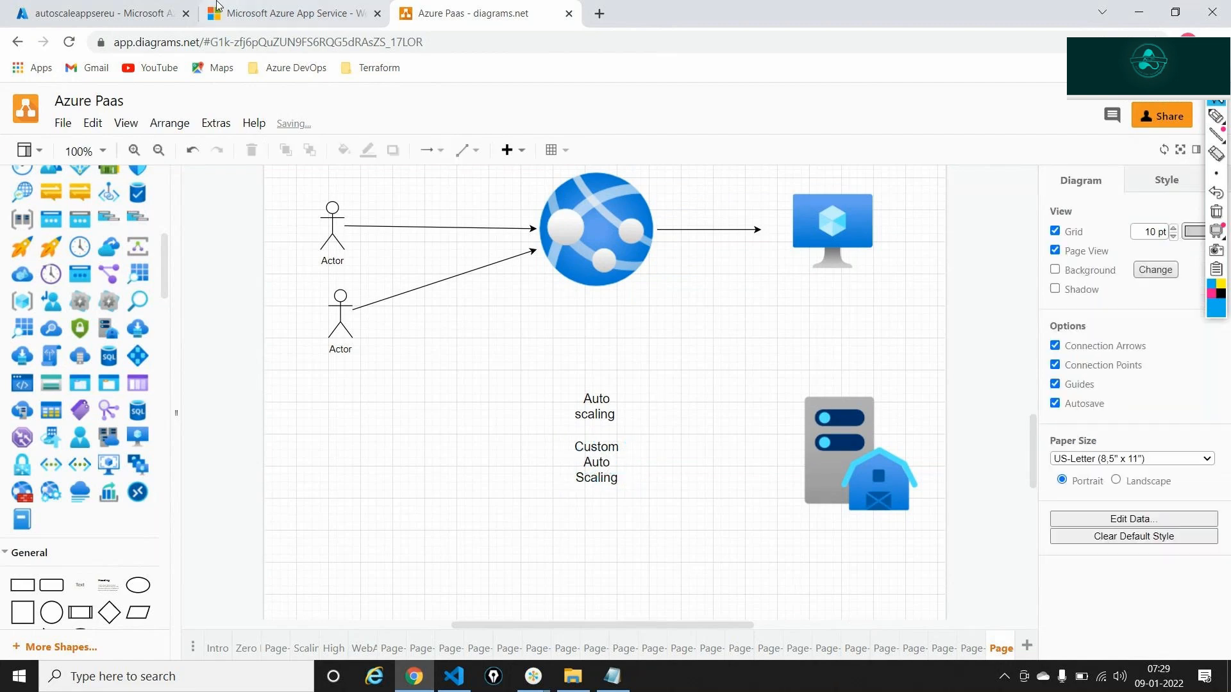
Step: Switch to the Azure portal, open the app's Scale up page and review the scaling feature included with the B1 tier
click(102, 13)
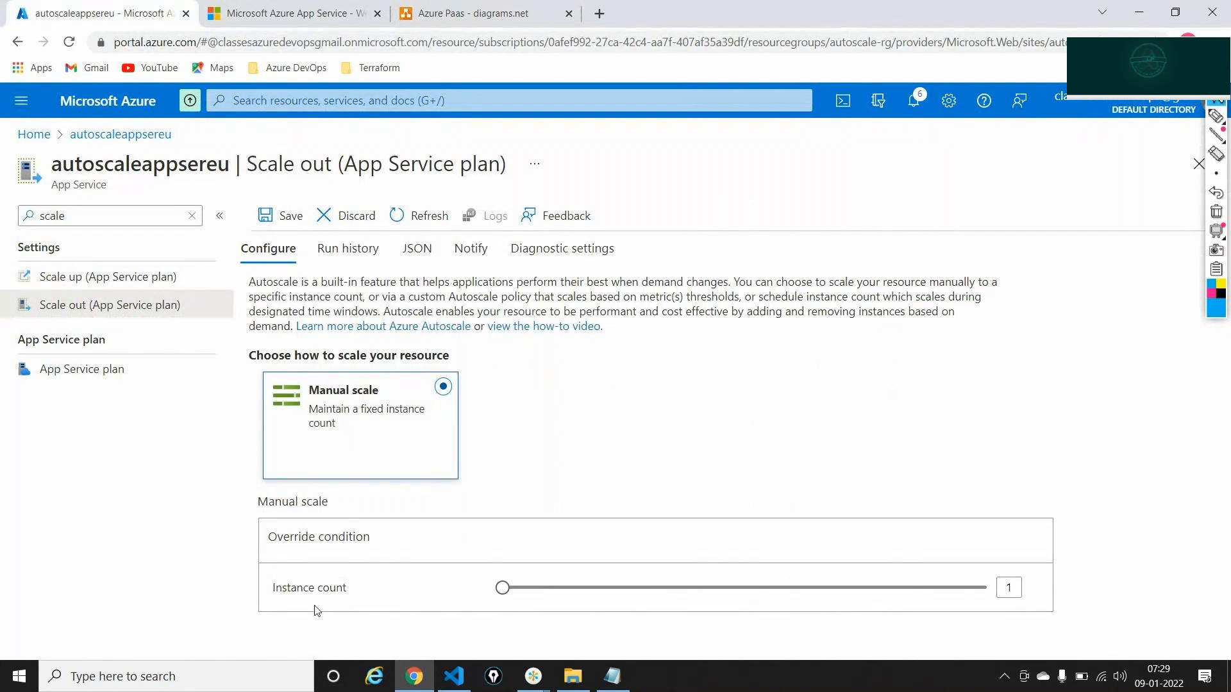
click(192, 218)
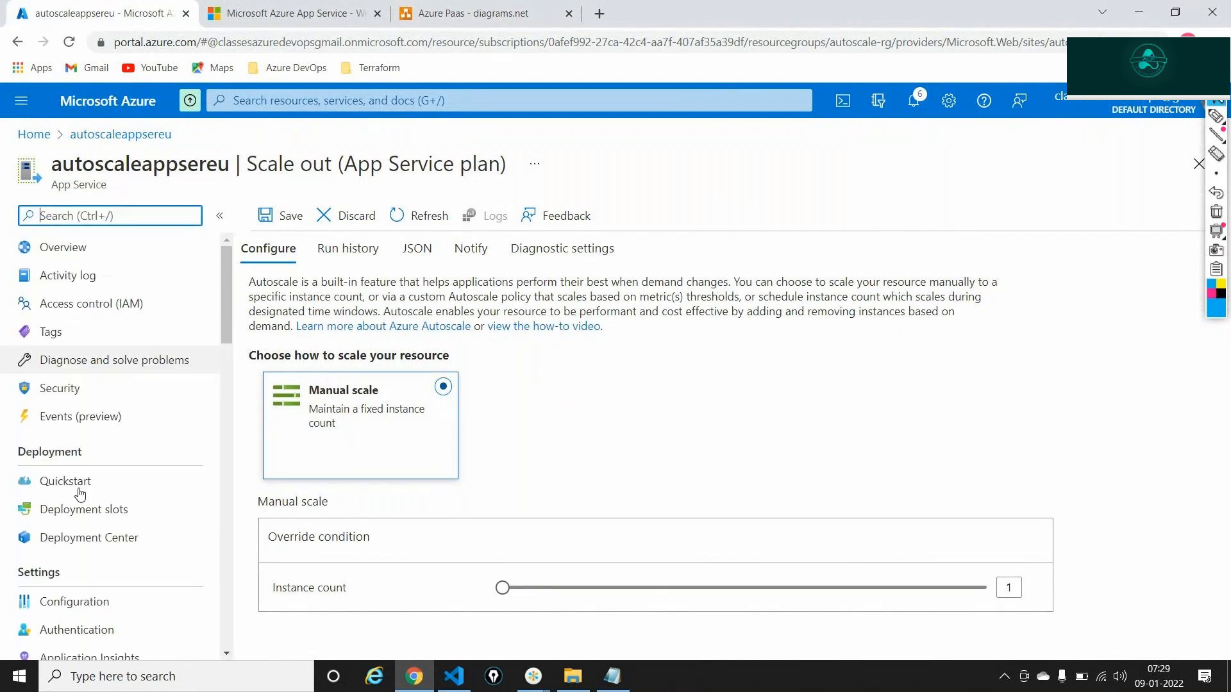
scroll(52, 462, down, 3)
scroll(70, 513, down, 4)
click(90, 492)
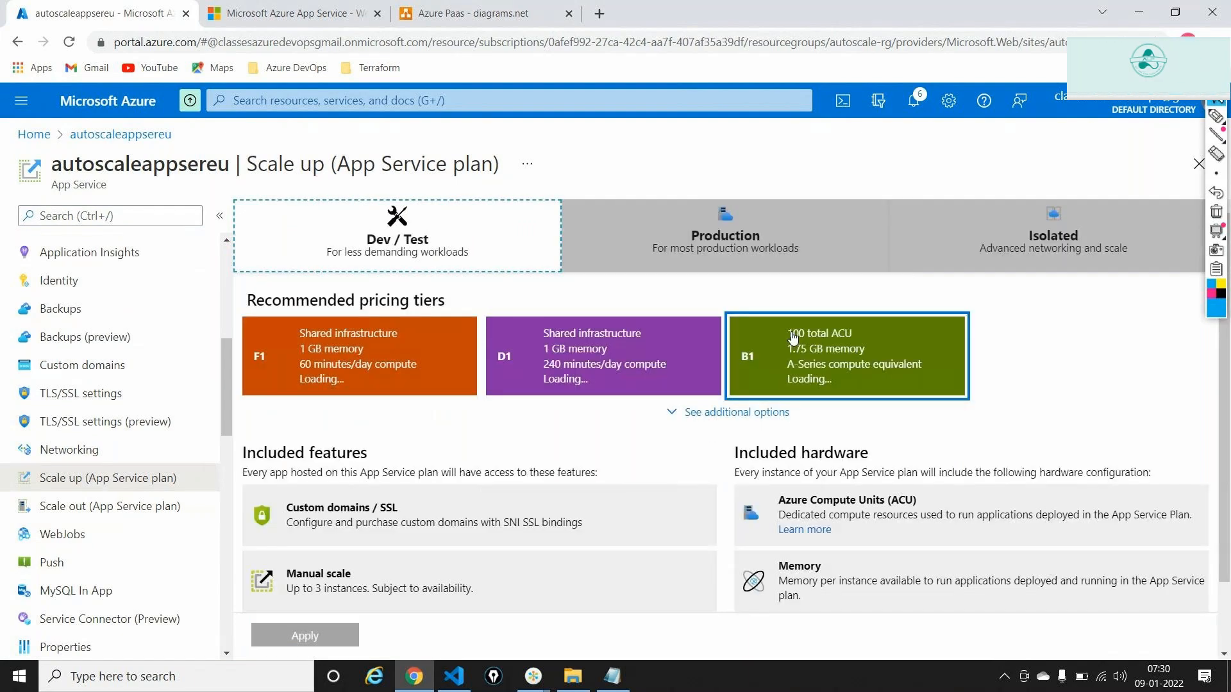
scroll(526, 468, down, 1)
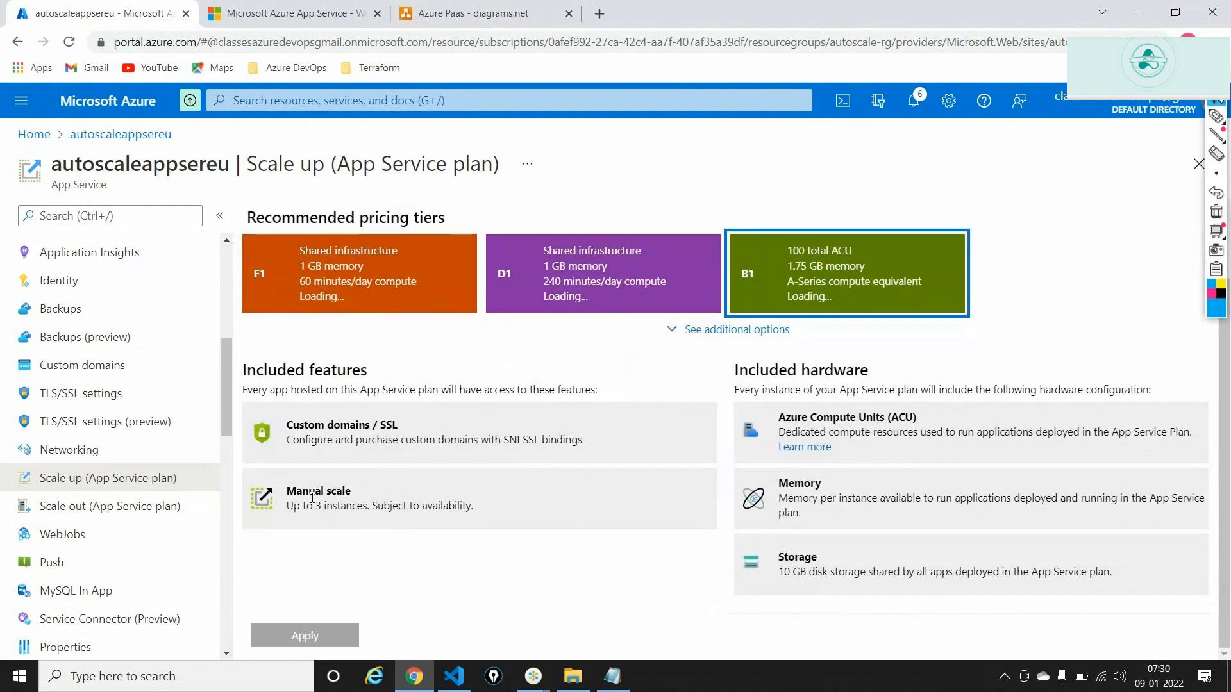
triple_click(291, 491)
drag(291, 490, 364, 508)
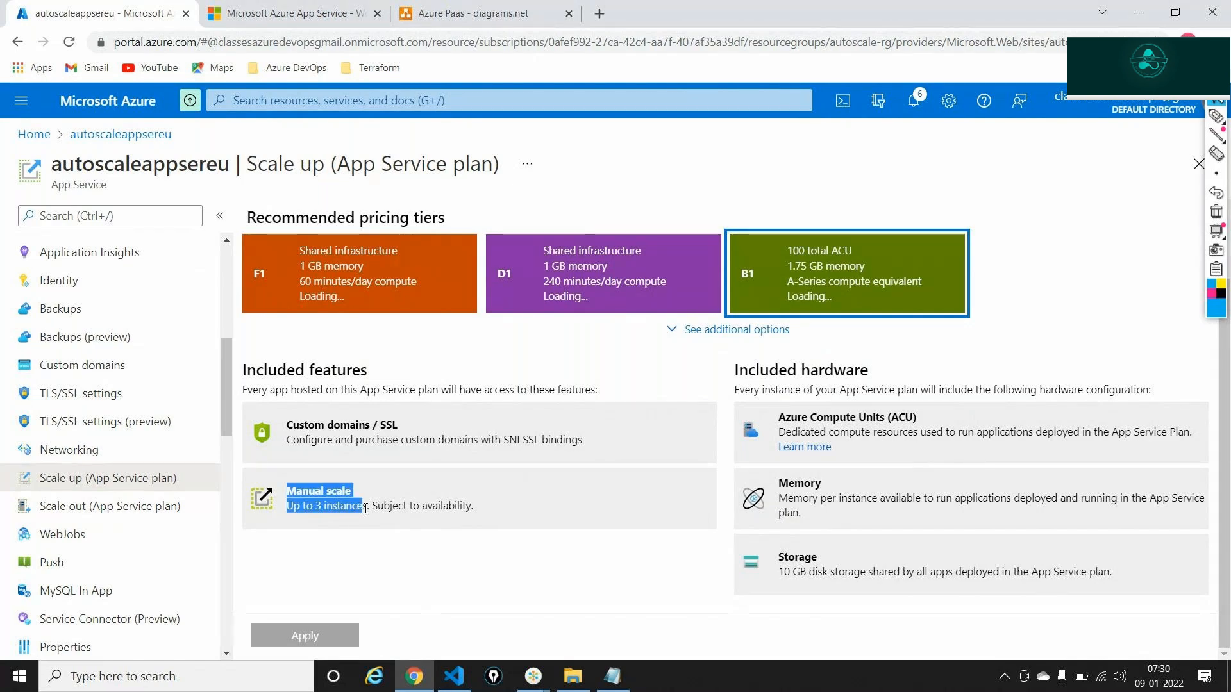
click(365, 508)
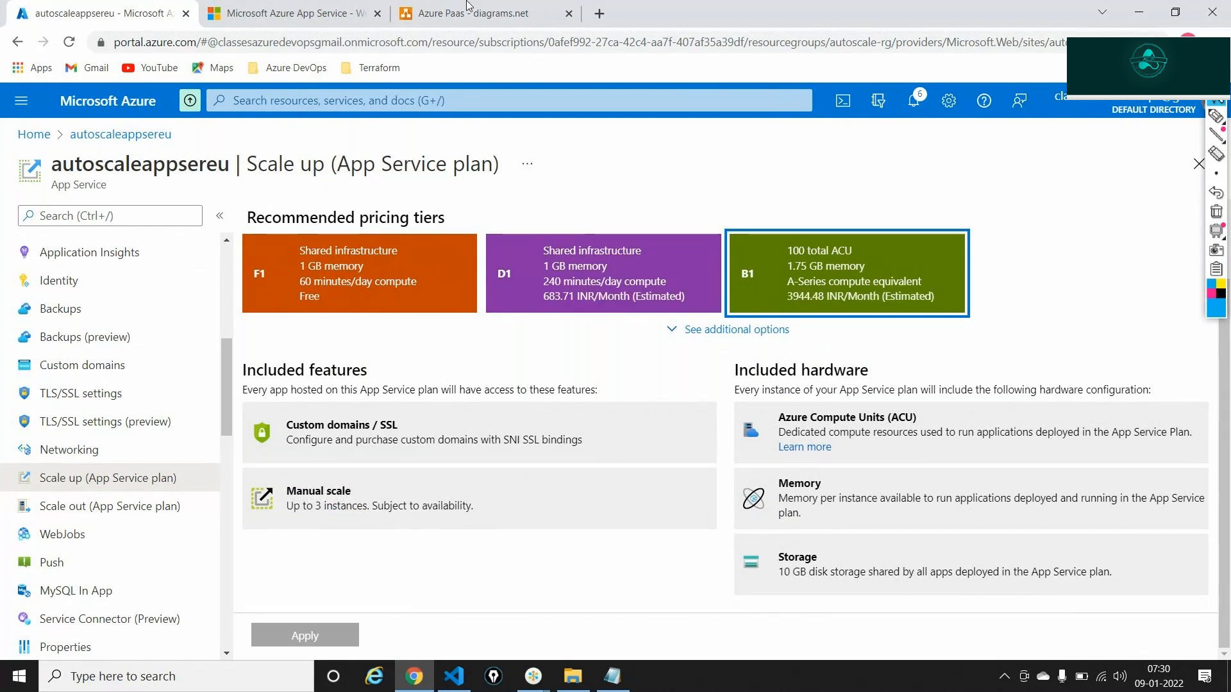
click(539, 14)
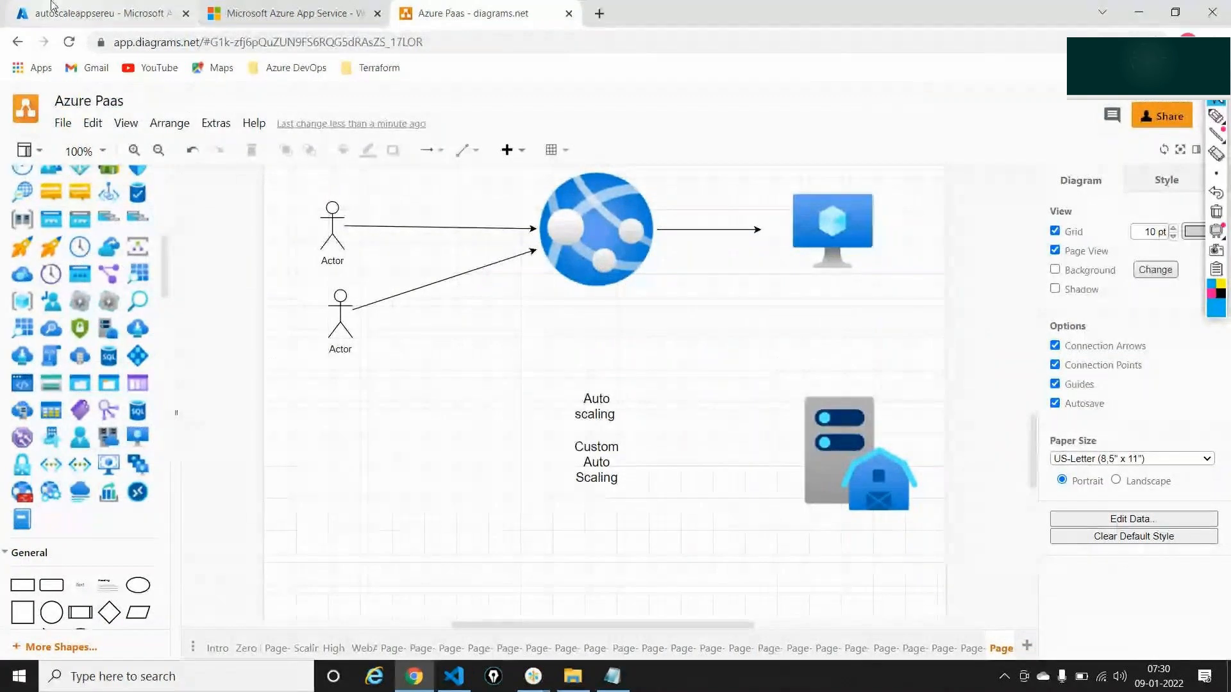
click(96, 13)
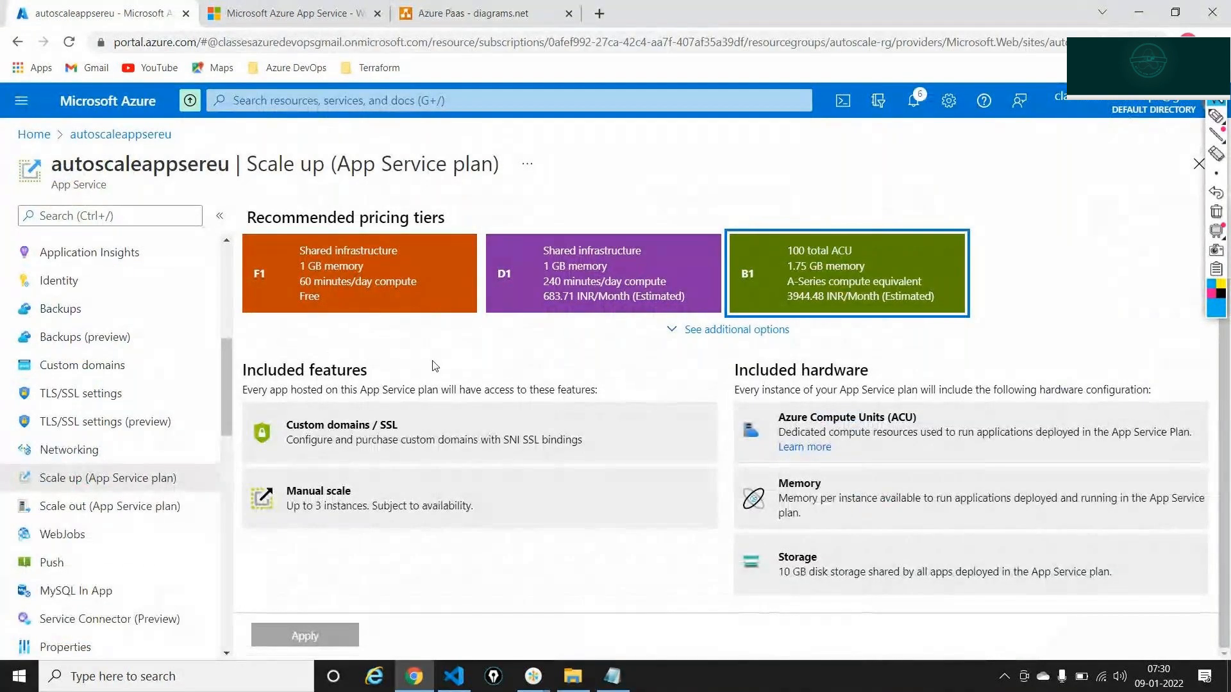
Step: Select the Production S1 pricing tier, check its Auto scale feature, and apply it to the App Service plan
scroll(723, 221, up, 1)
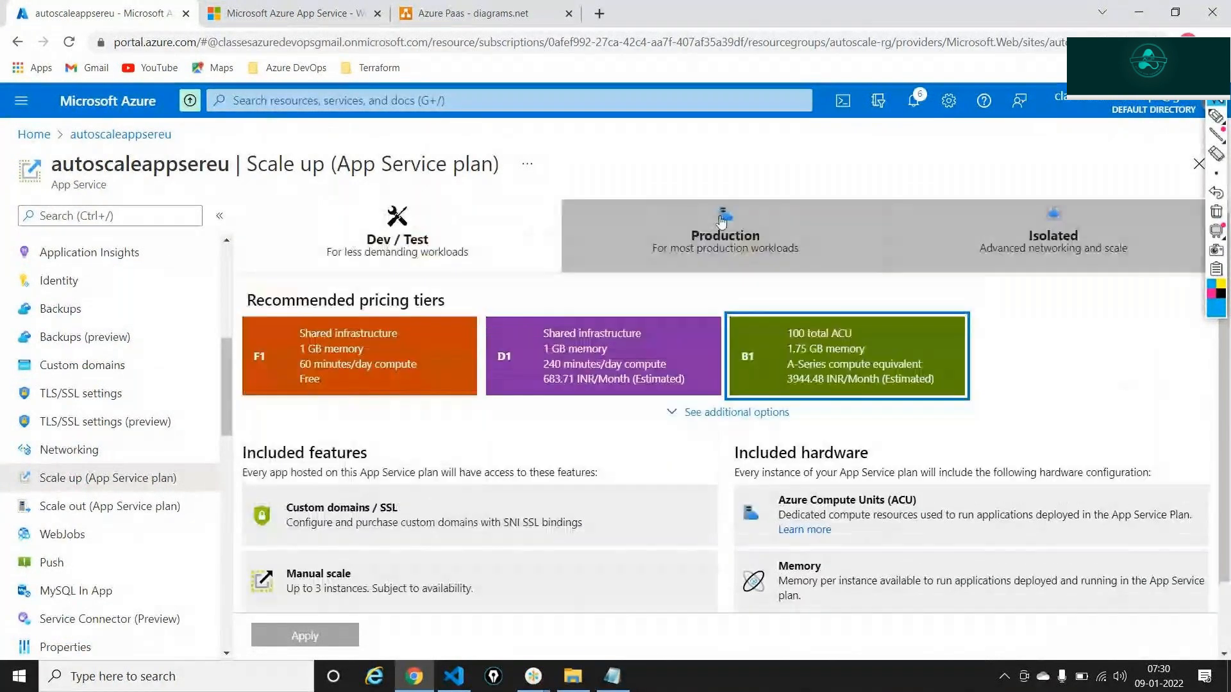
click(723, 222)
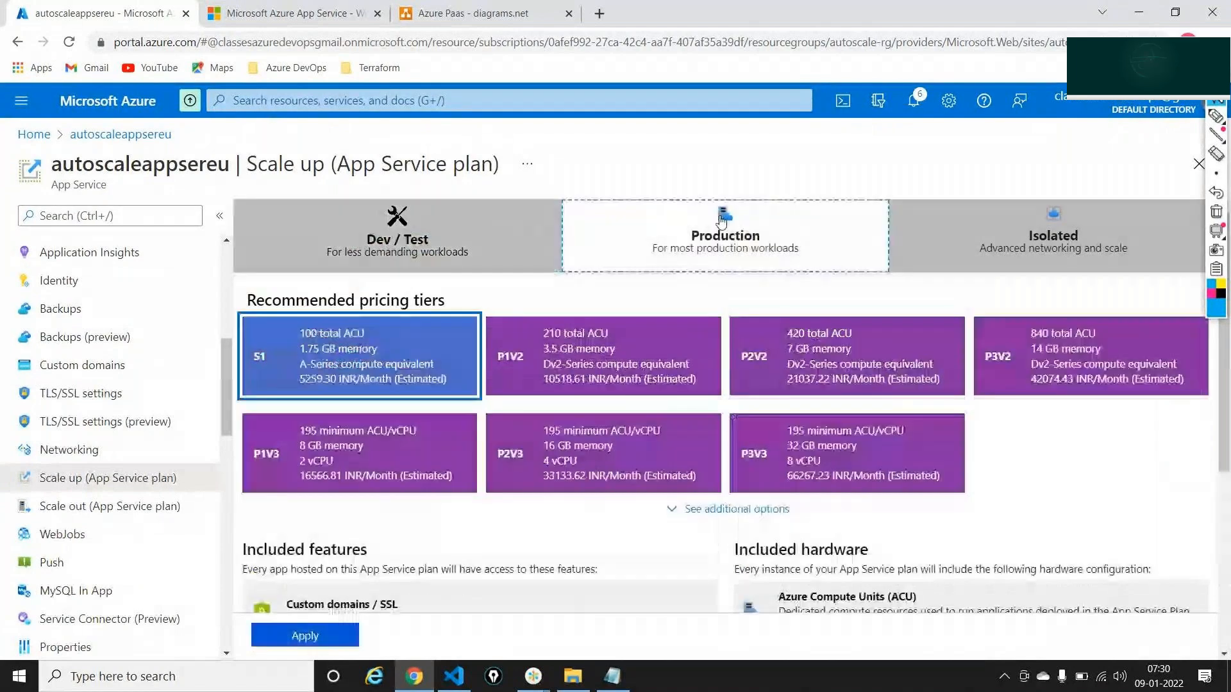
click(386, 368)
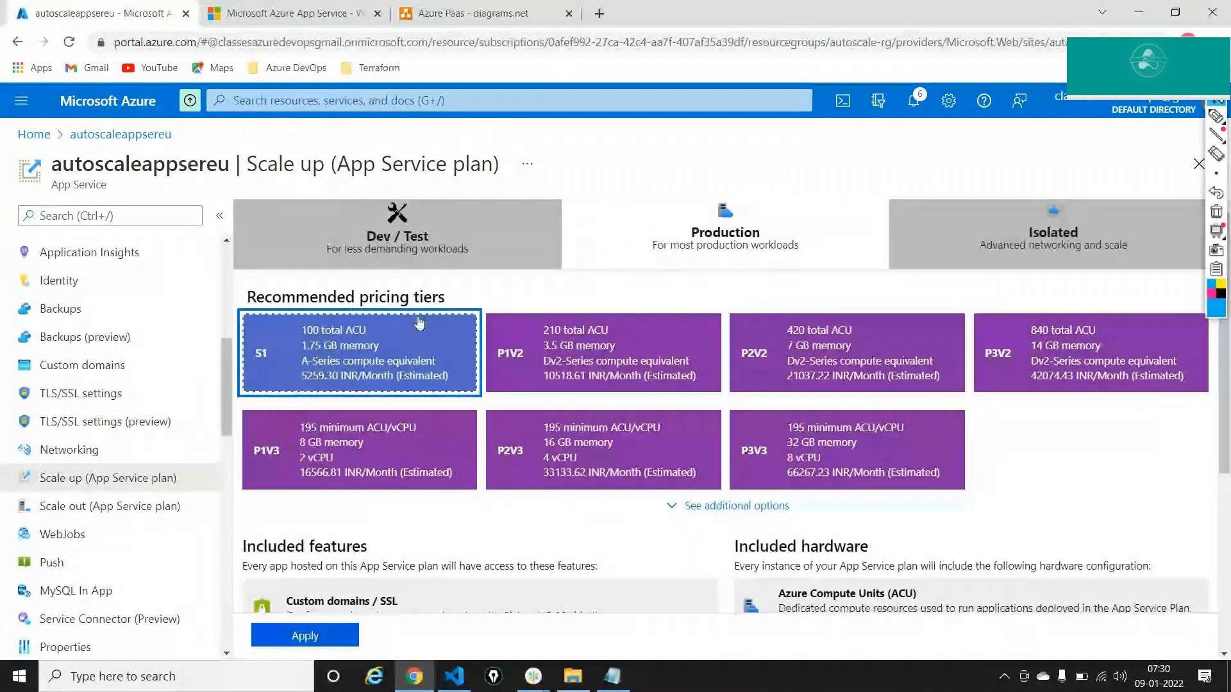
scroll(419, 322, down, 1)
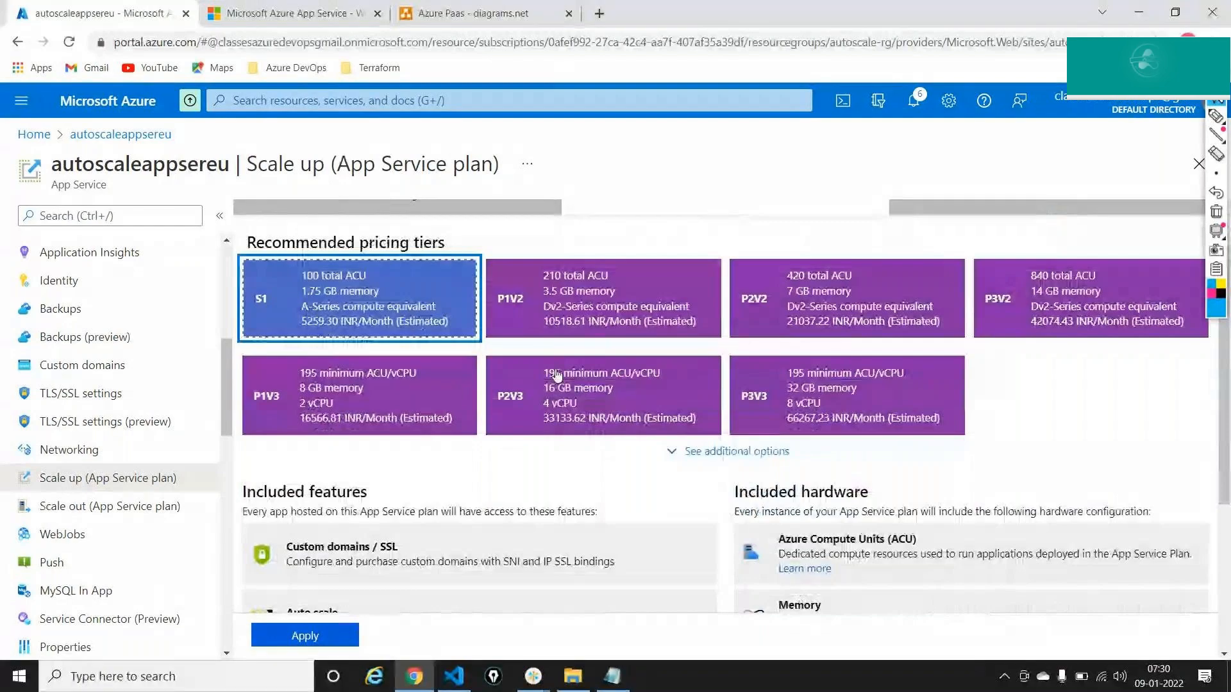
scroll(1130, 481, down, 4)
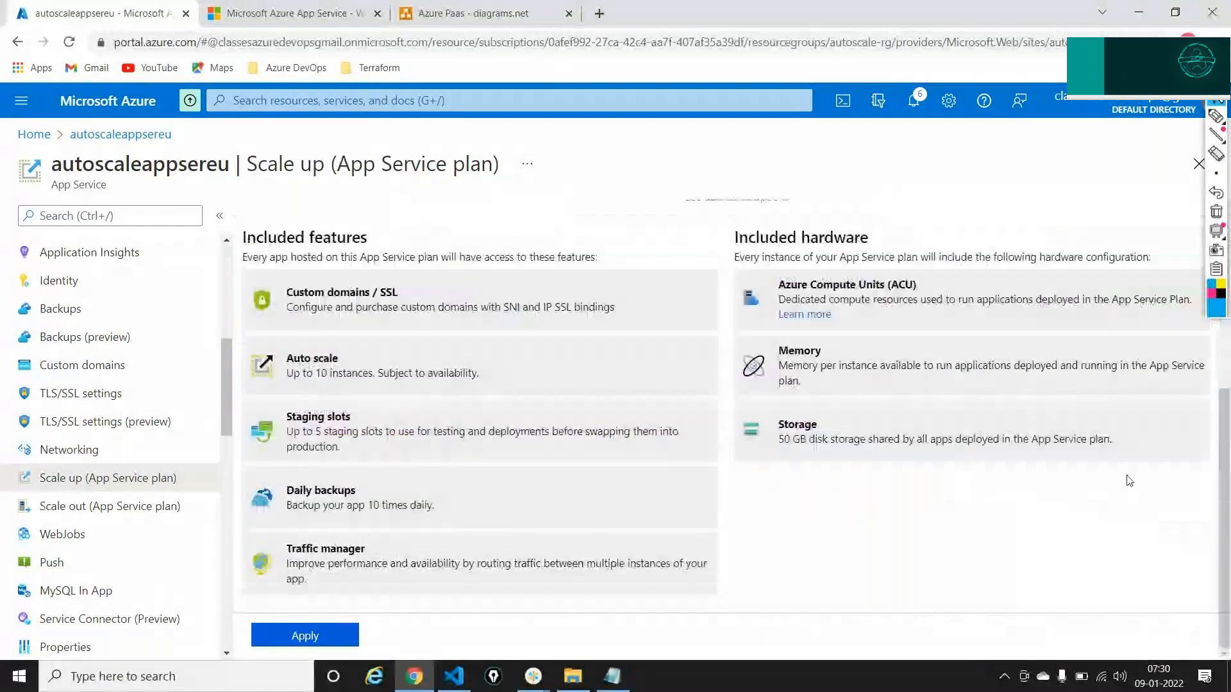
triple_click(315, 358)
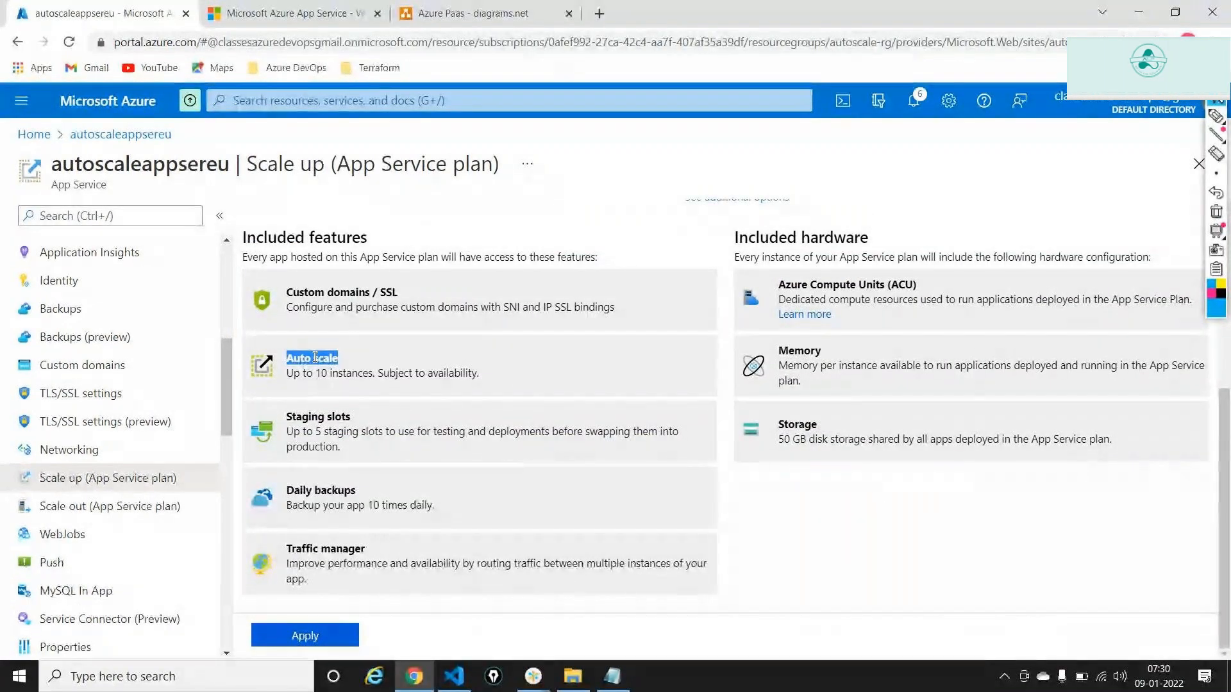
triple_click(322, 377)
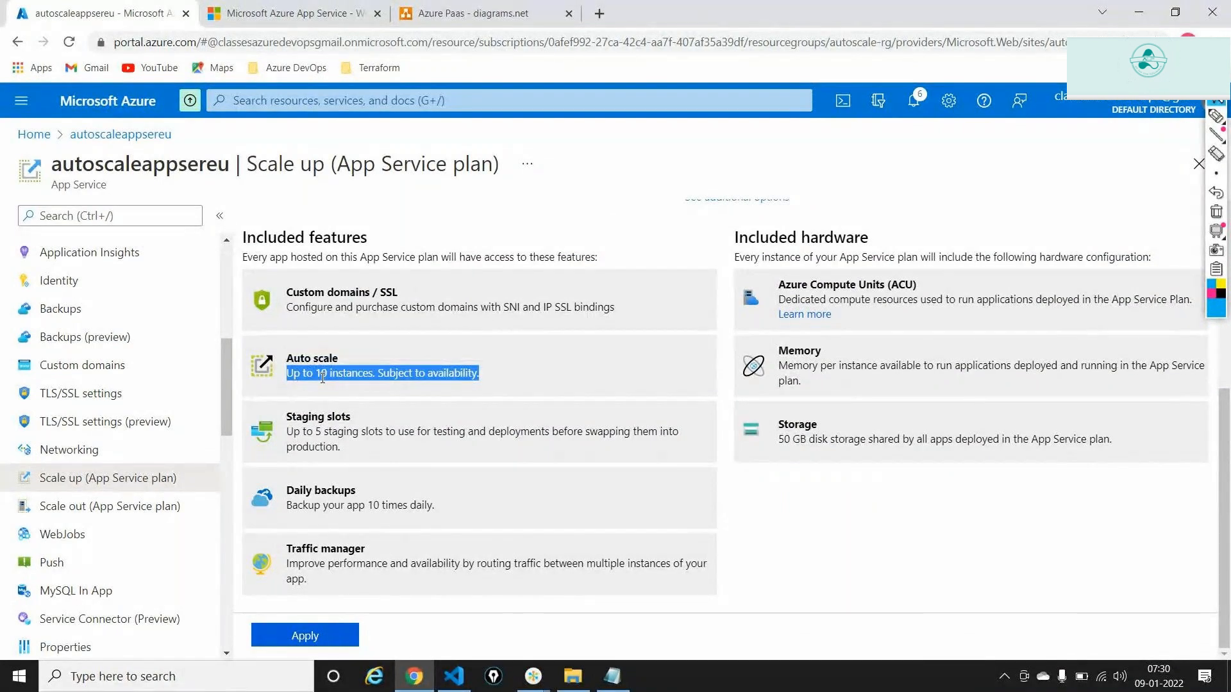
scroll(322, 377, up, 5)
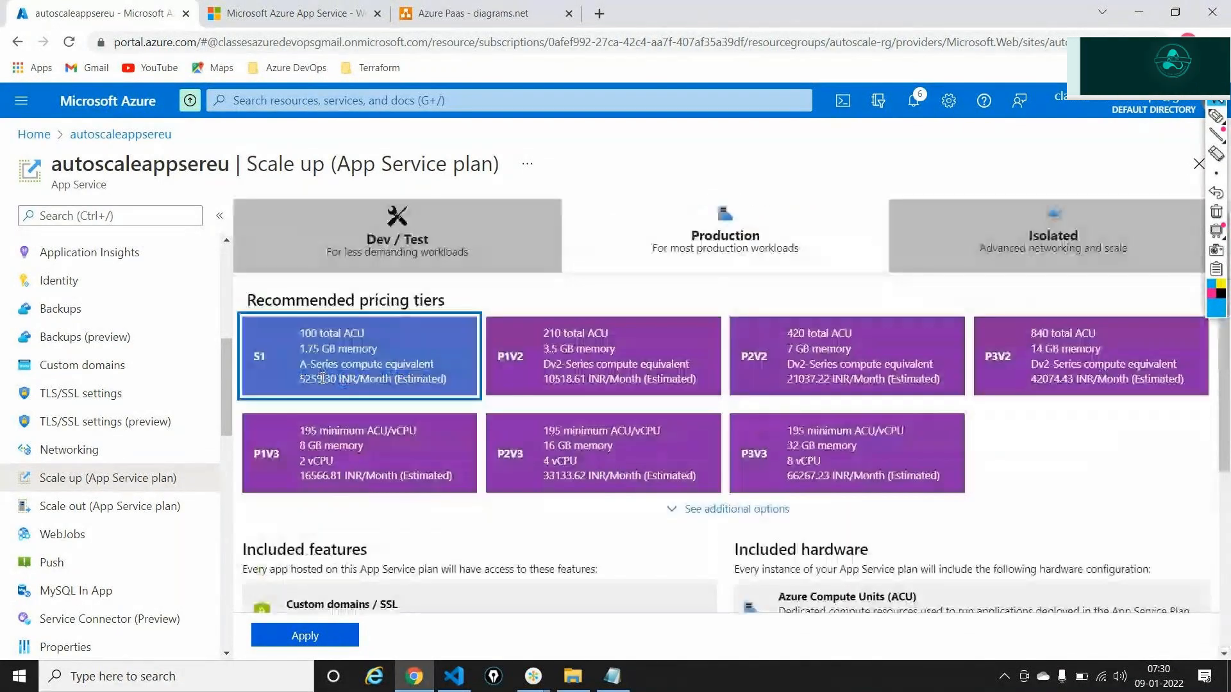
click(327, 635)
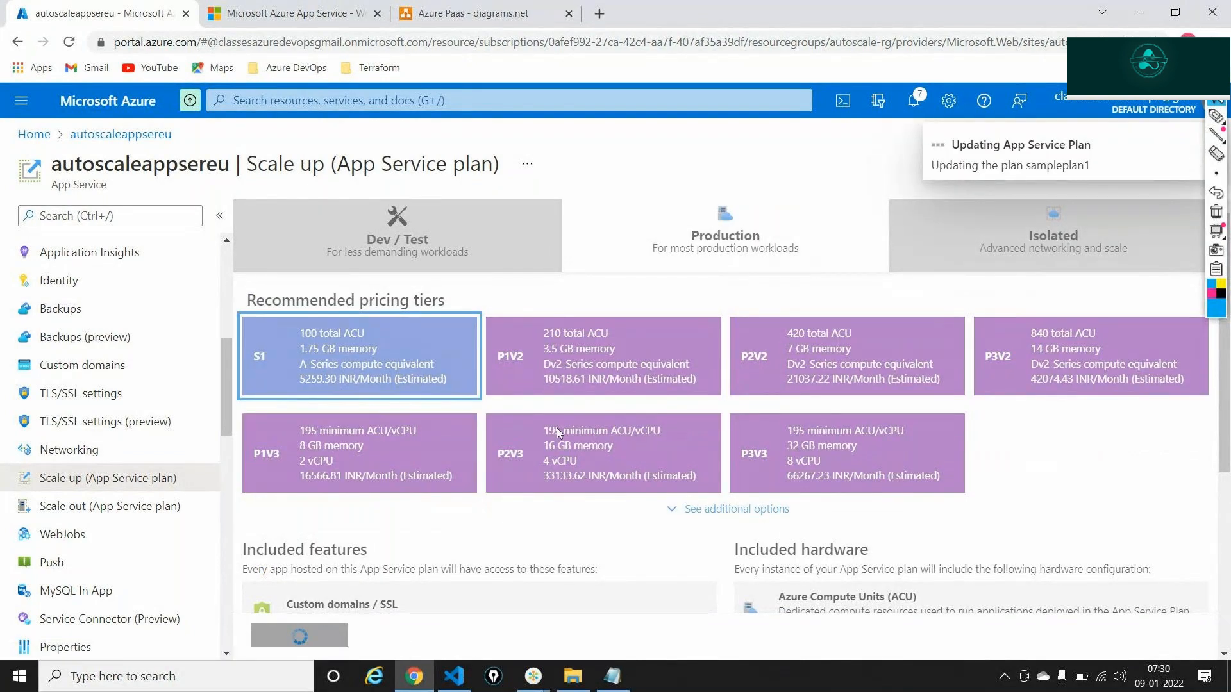
Step: Review the Auto scale instance limit in the S1 tier's included features against the virtual machine in the diagrams.net drawing
scroll(557, 429, down, 5)
triple_click(367, 379)
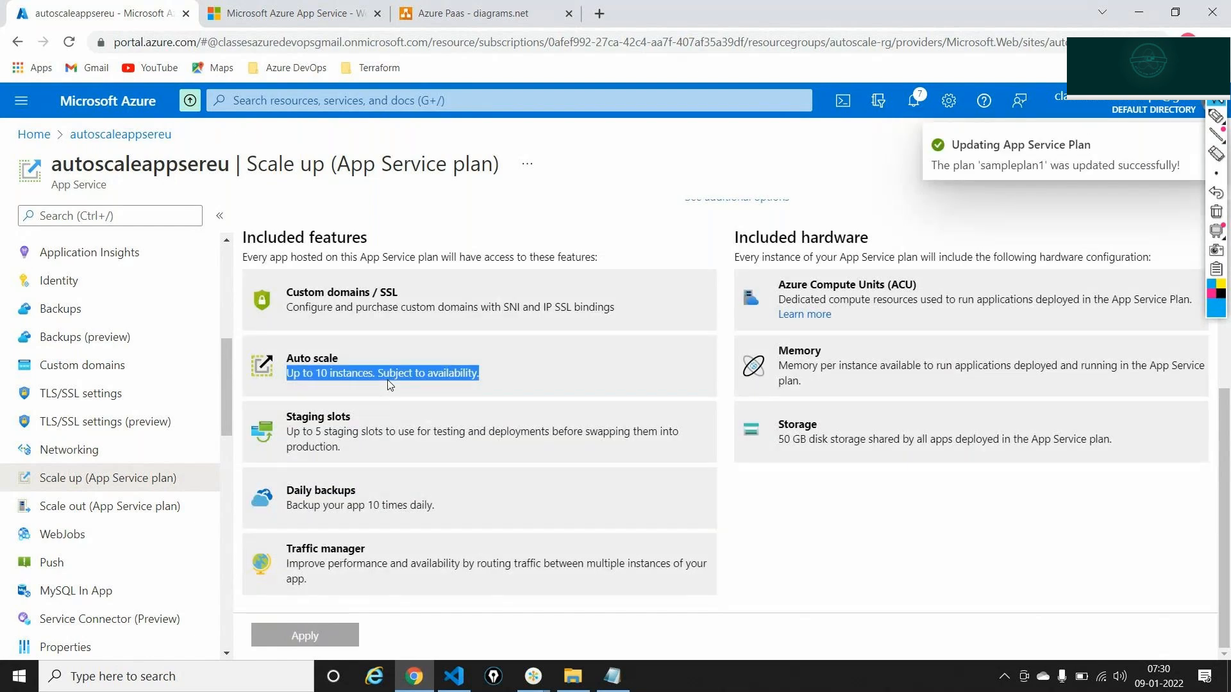
click(513, 12)
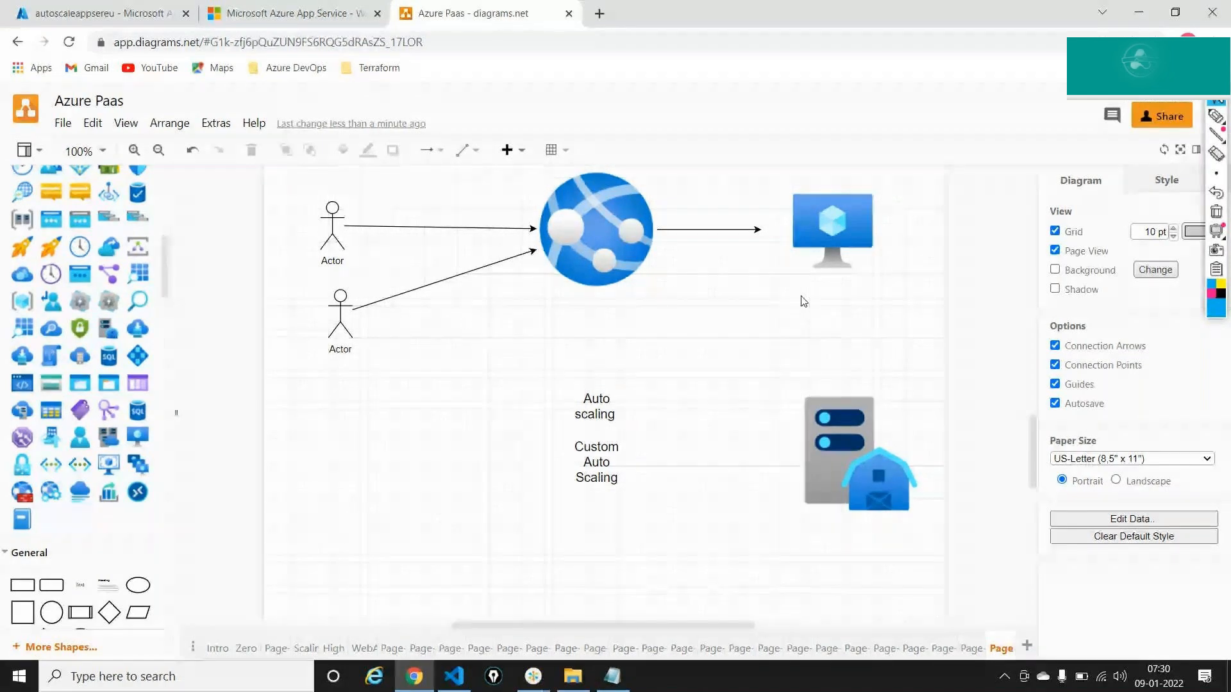
scroll(803, 301, up, 2)
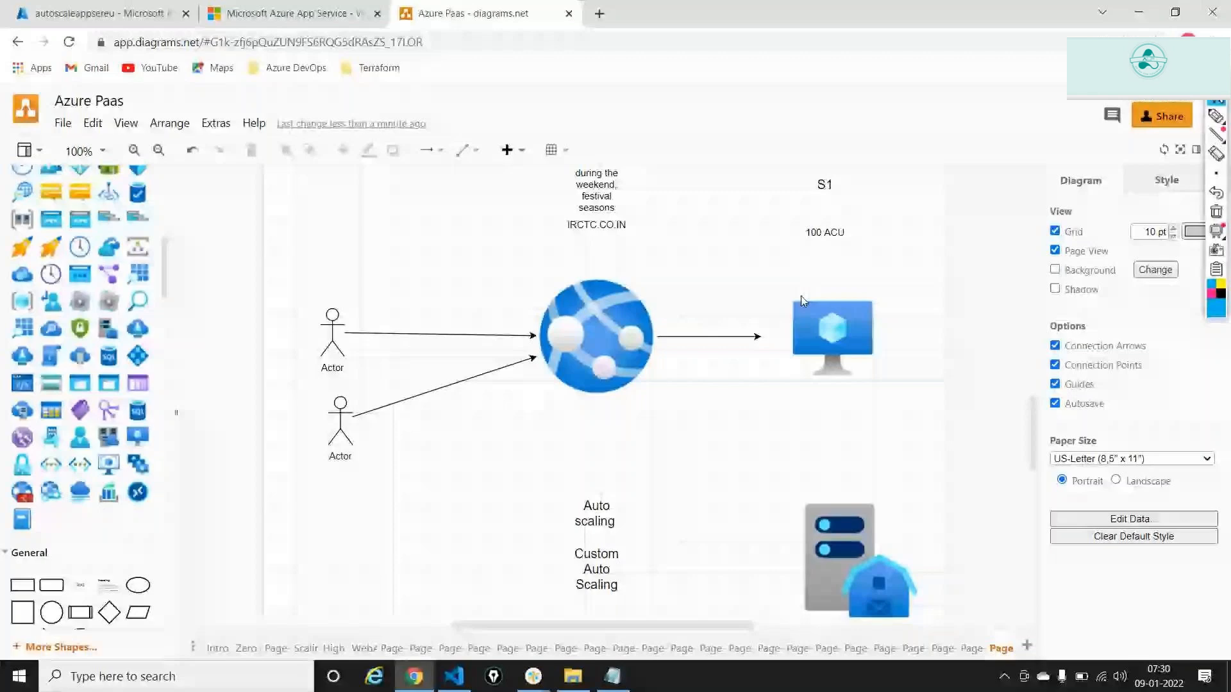
click(139, 8)
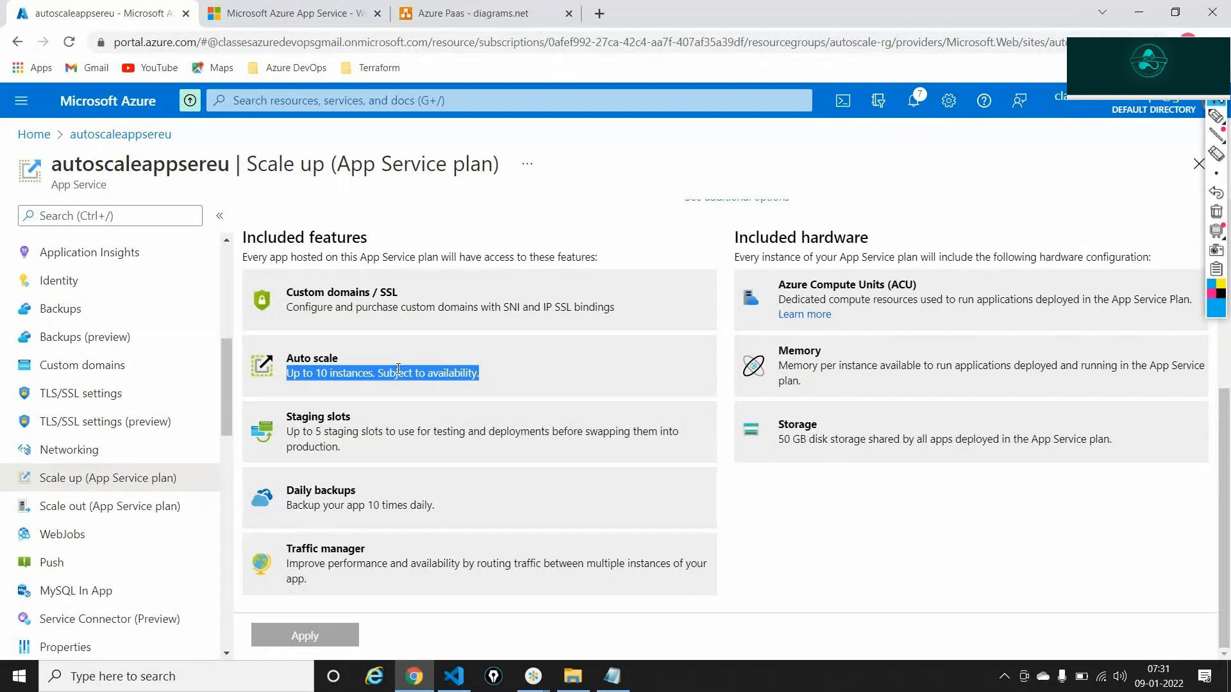
scroll(399, 369, up, 5)
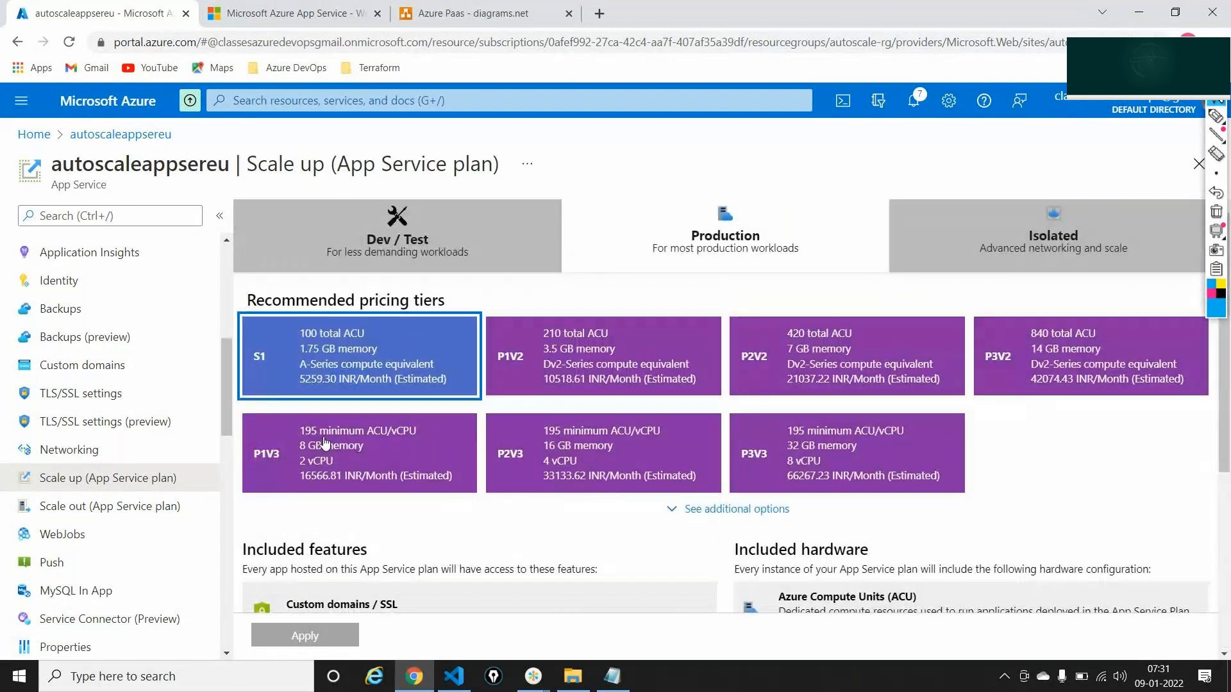
scroll(324, 443, down, 5)
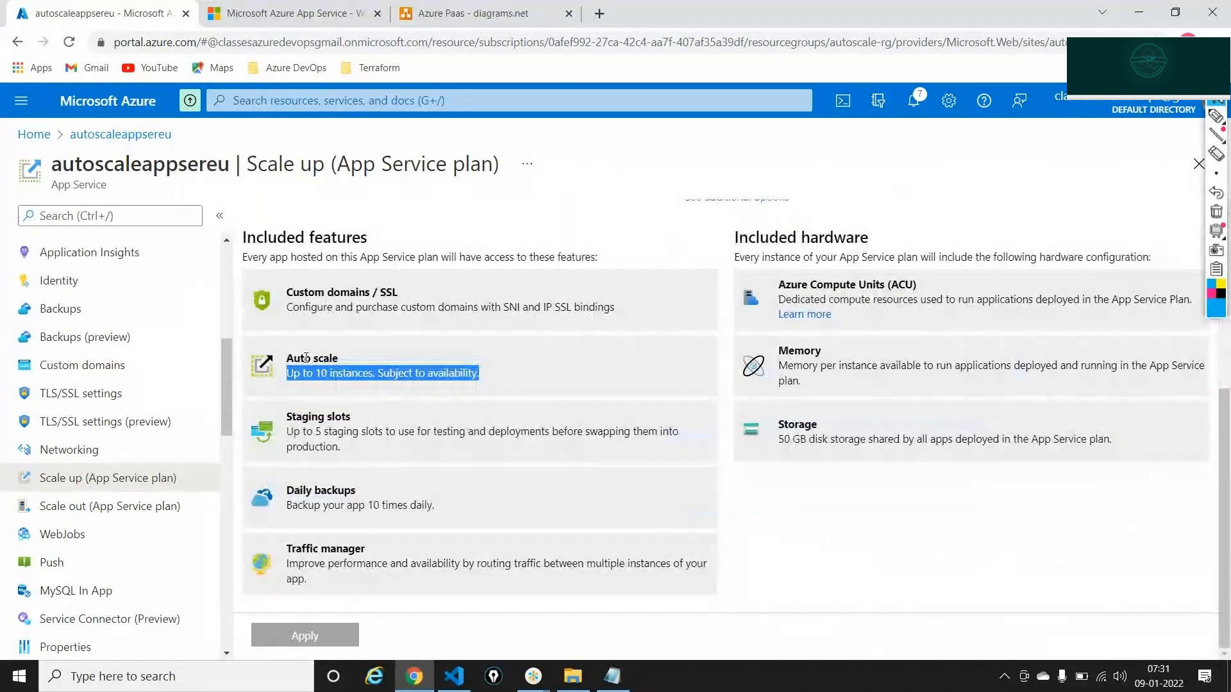
triple_click(316, 360)
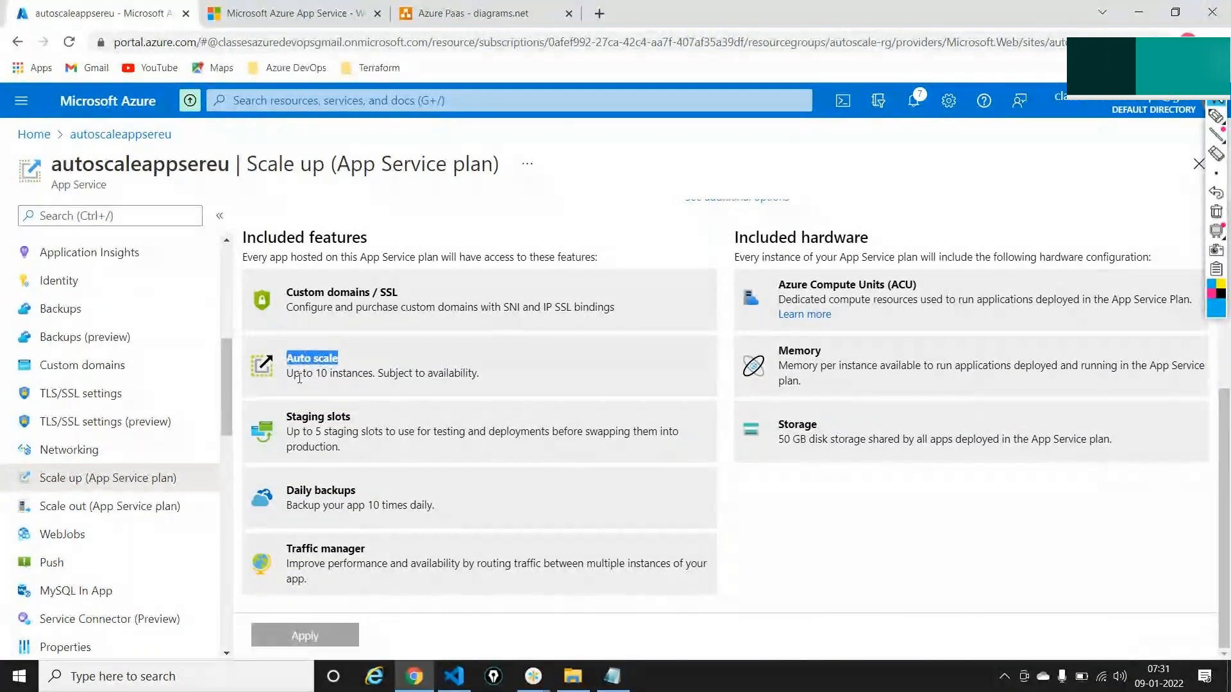
triple_click(300, 378)
click(299, 378)
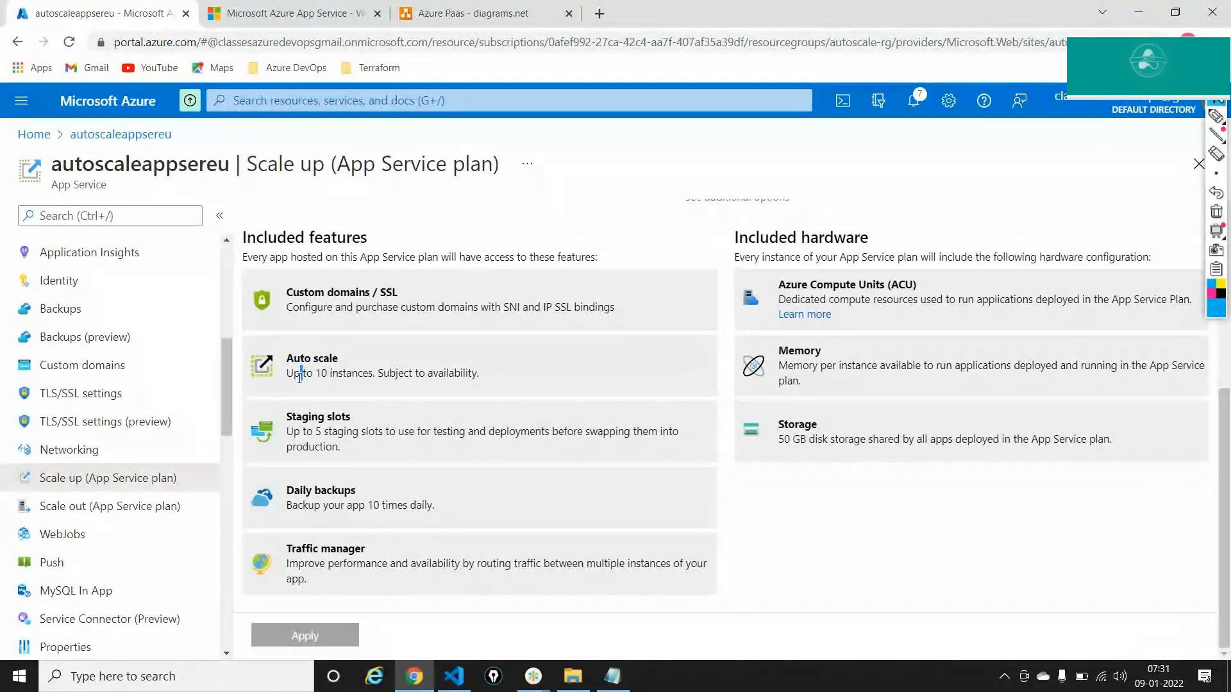
Step: Open the plan's Scale out page and draw a freehand blue arrow pointing at the Custom autoscale option
click(106, 506)
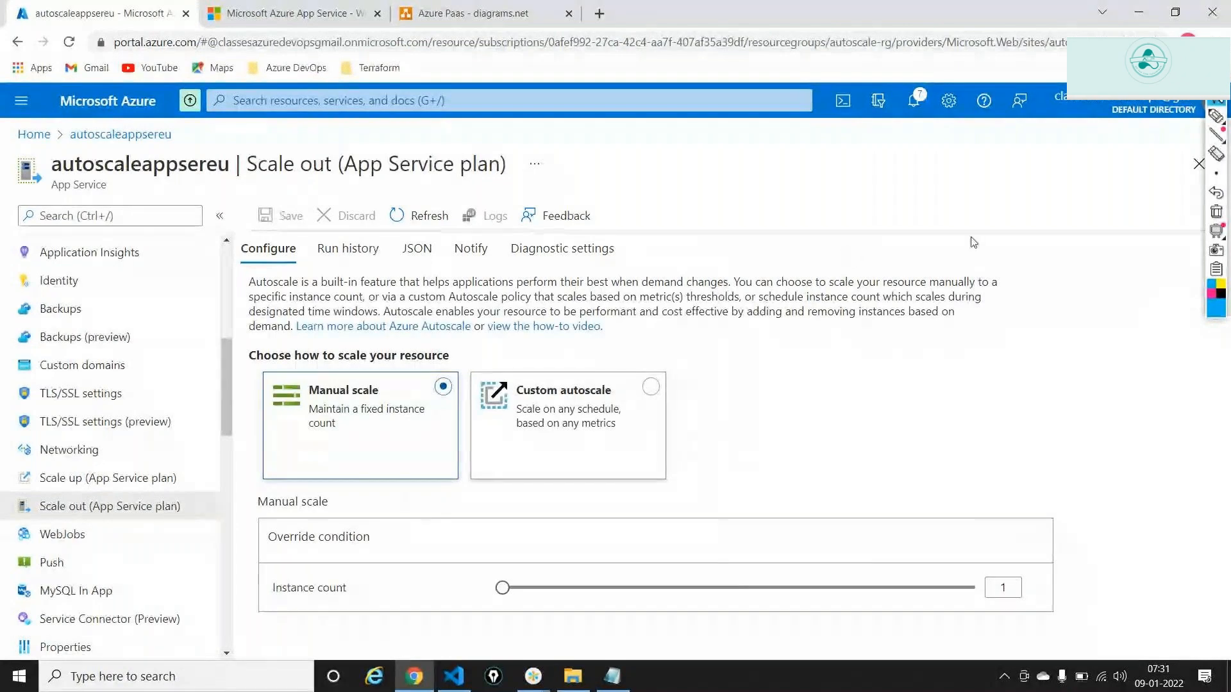
click(1216, 115)
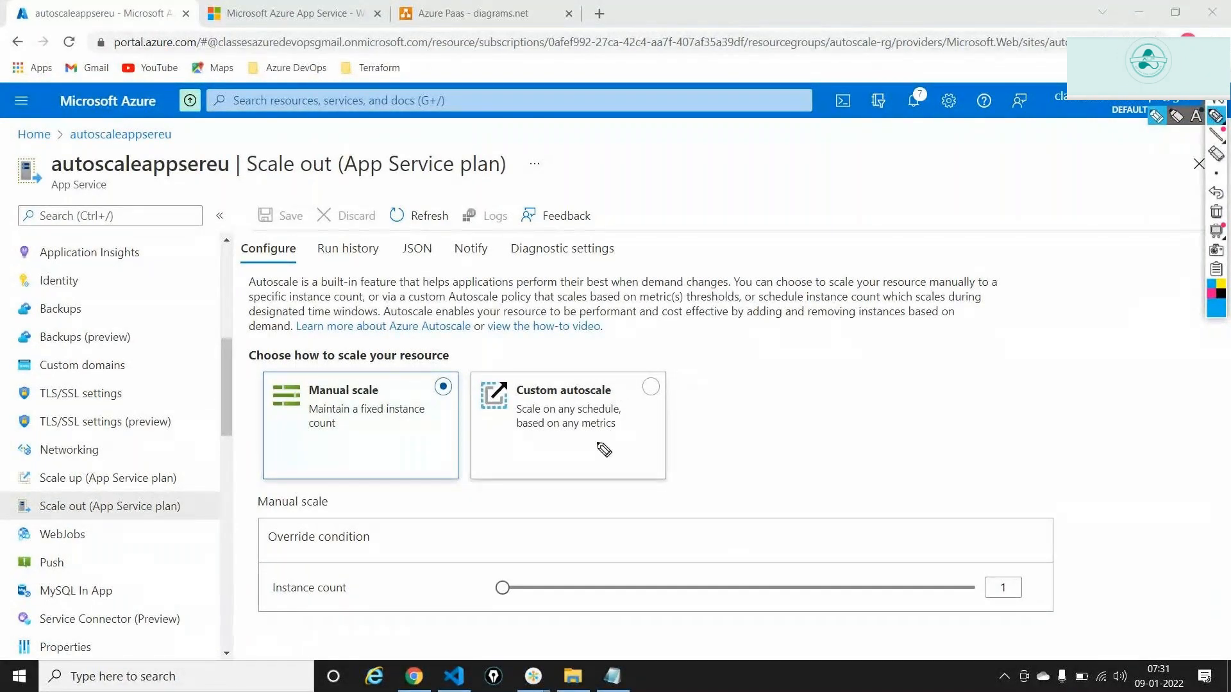
mouse_move(606, 465)
mouse_down()
mouse_move(586, 440)
mouse_move(599, 440)
mouse_up()
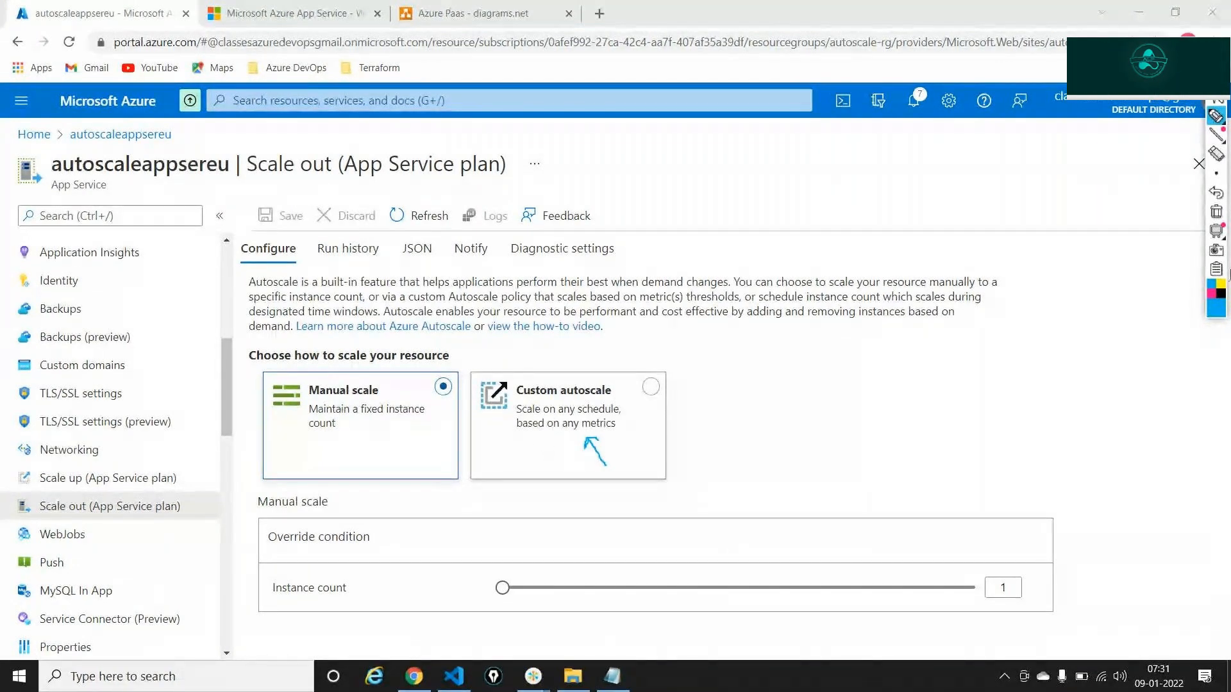
Step: Clear the pen annotation from the screen and choose Custom autoscale for the App Service plan
click(1216, 211)
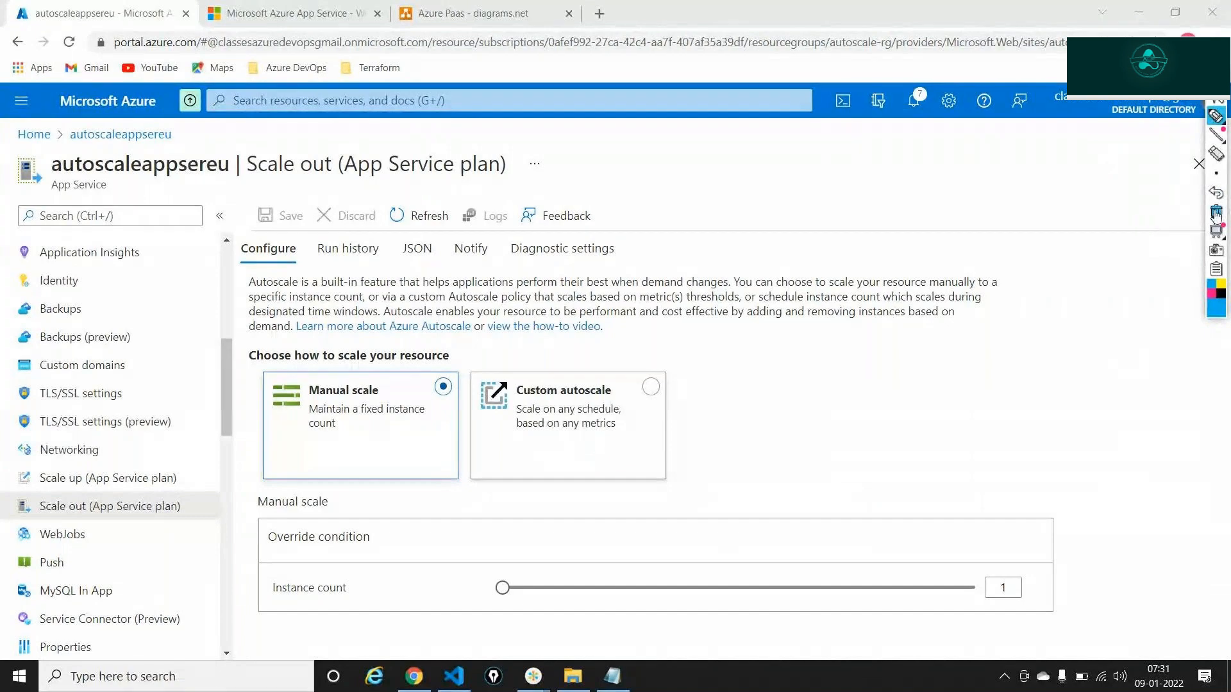
click(1216, 72)
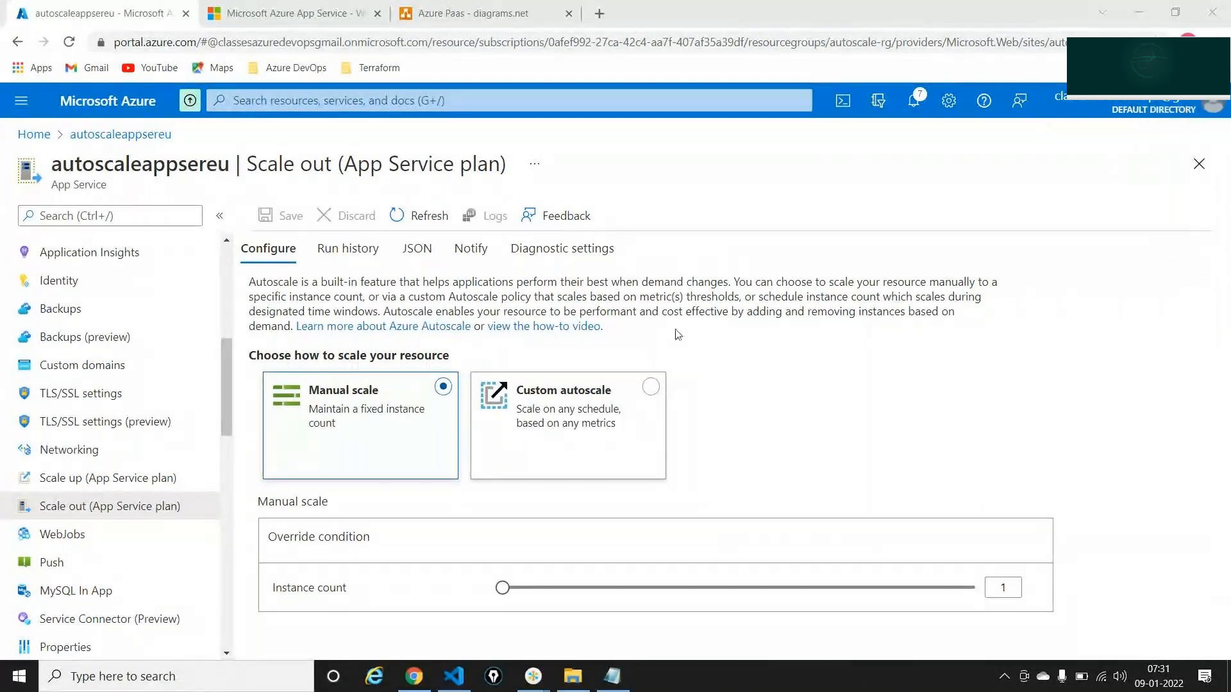
click(653, 389)
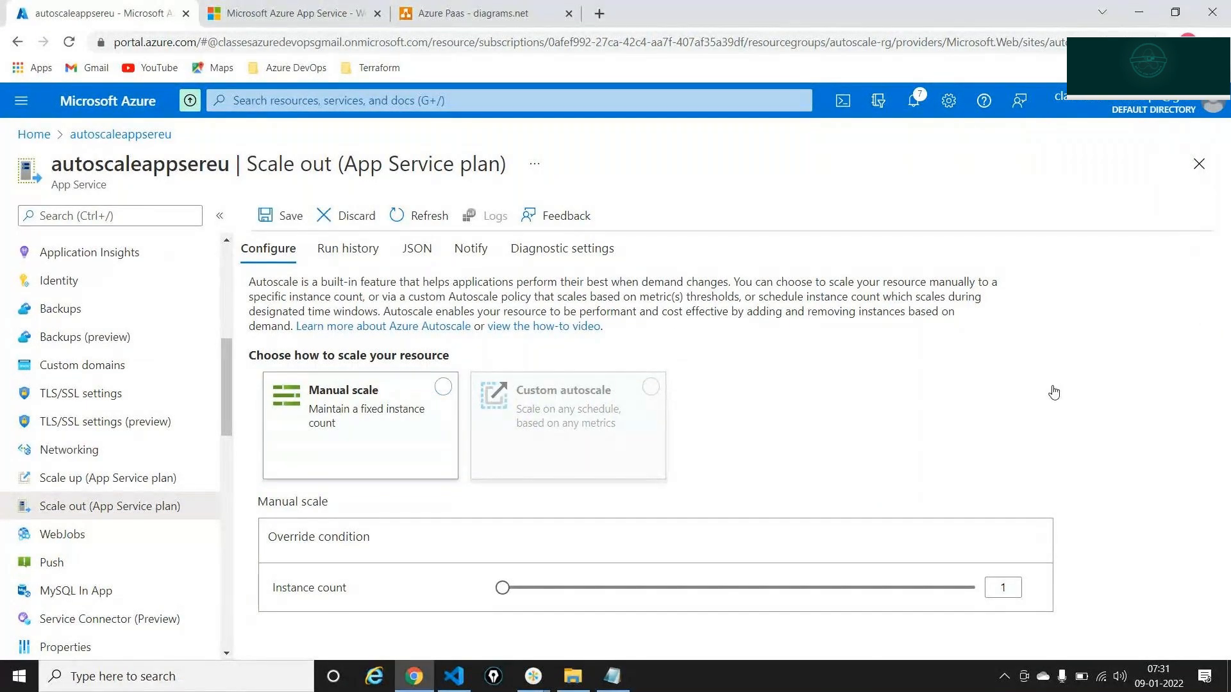
Step: Name the autoscale setting sampleautoscasle-firstdemo and choose autoscale-rg as its resource group
scroll(798, 412, down, 3)
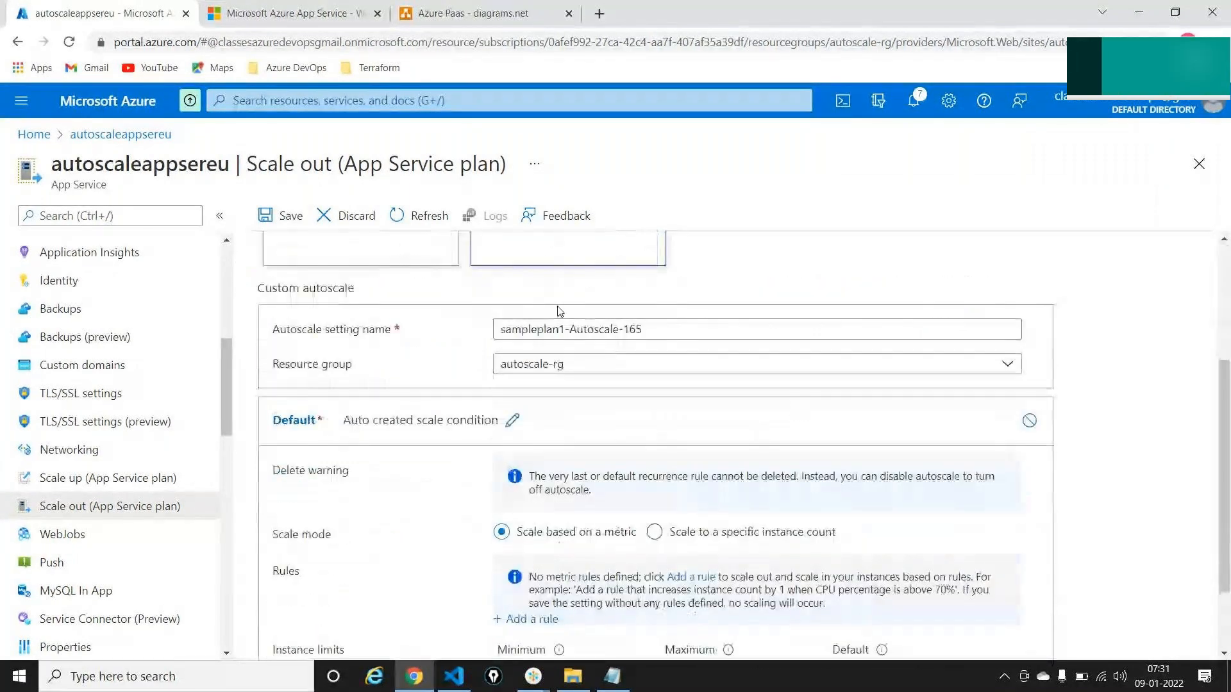
drag(643, 329, 500, 329)
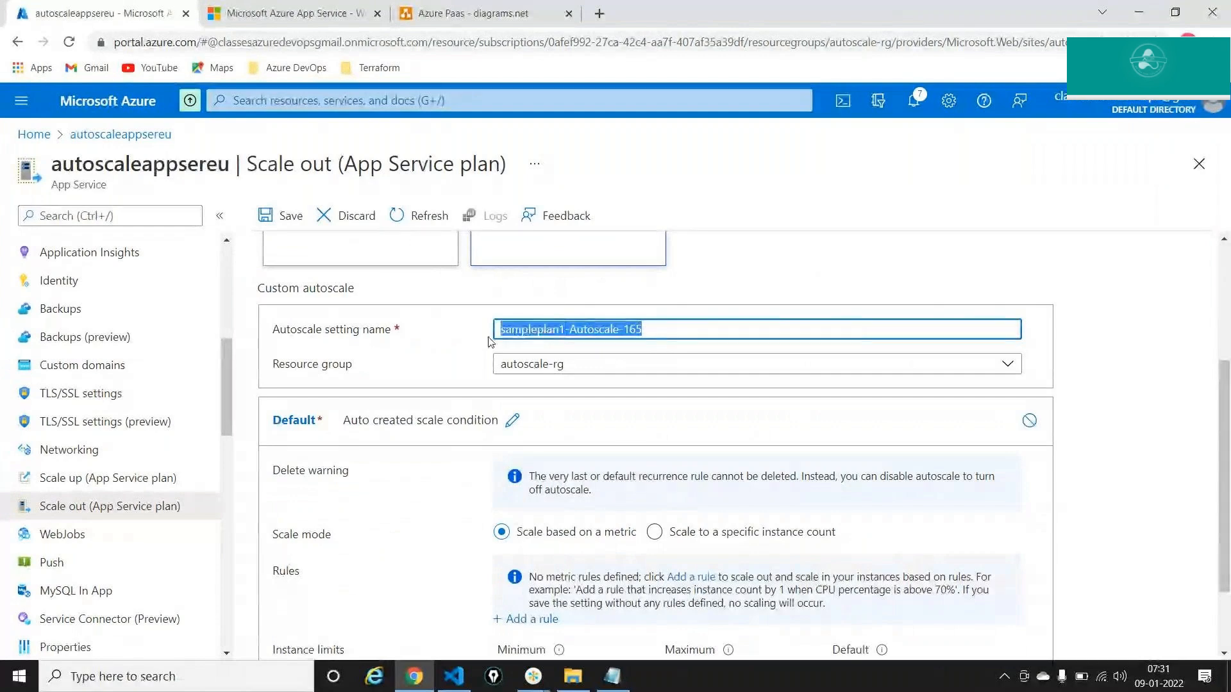
text(sampleau)
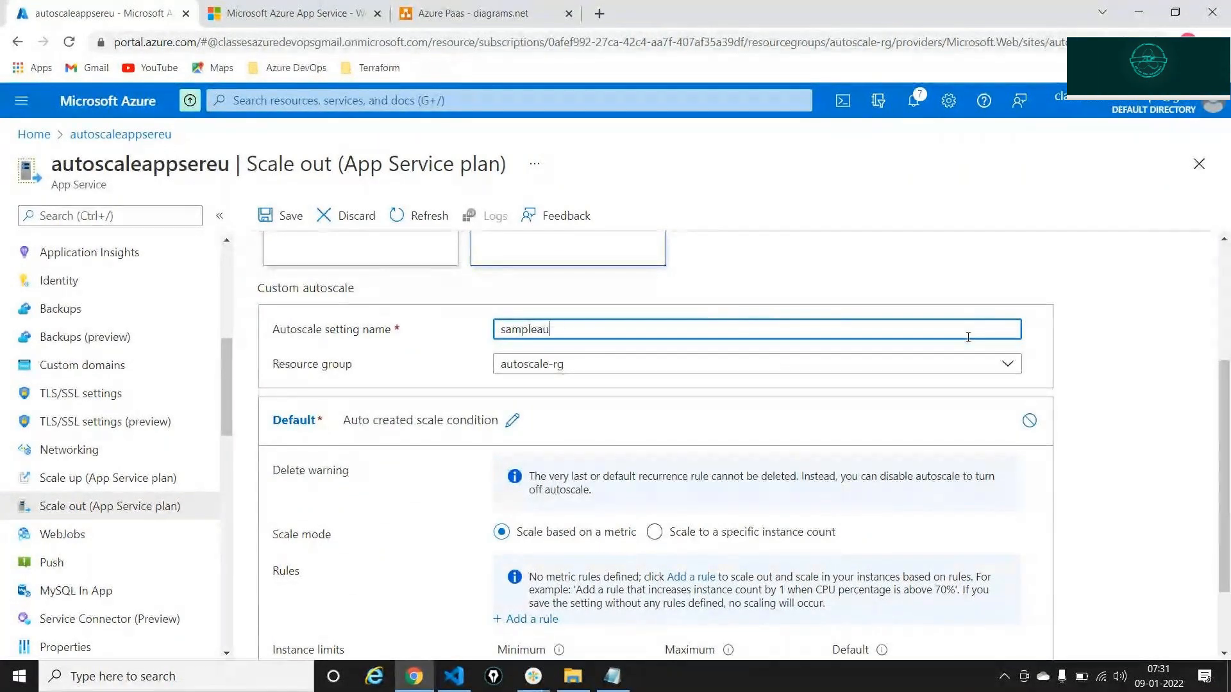
text(toscasle)
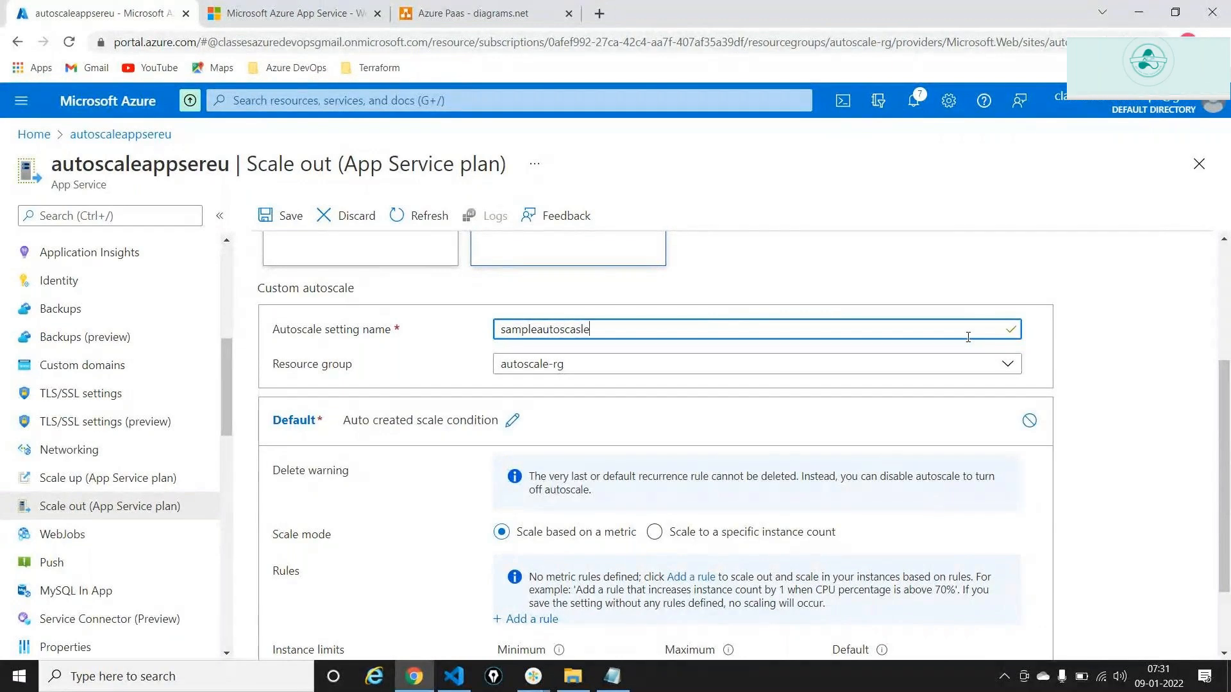
text(-t)
text(irstdemo)
click(621, 370)
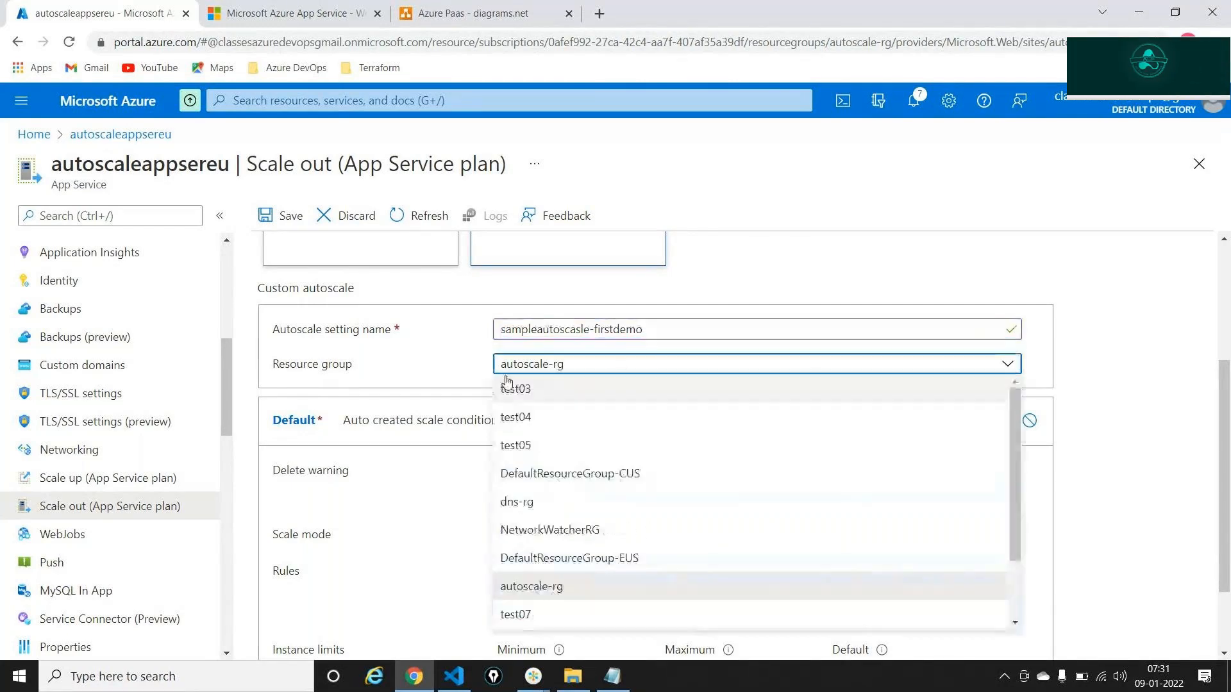
click(559, 597)
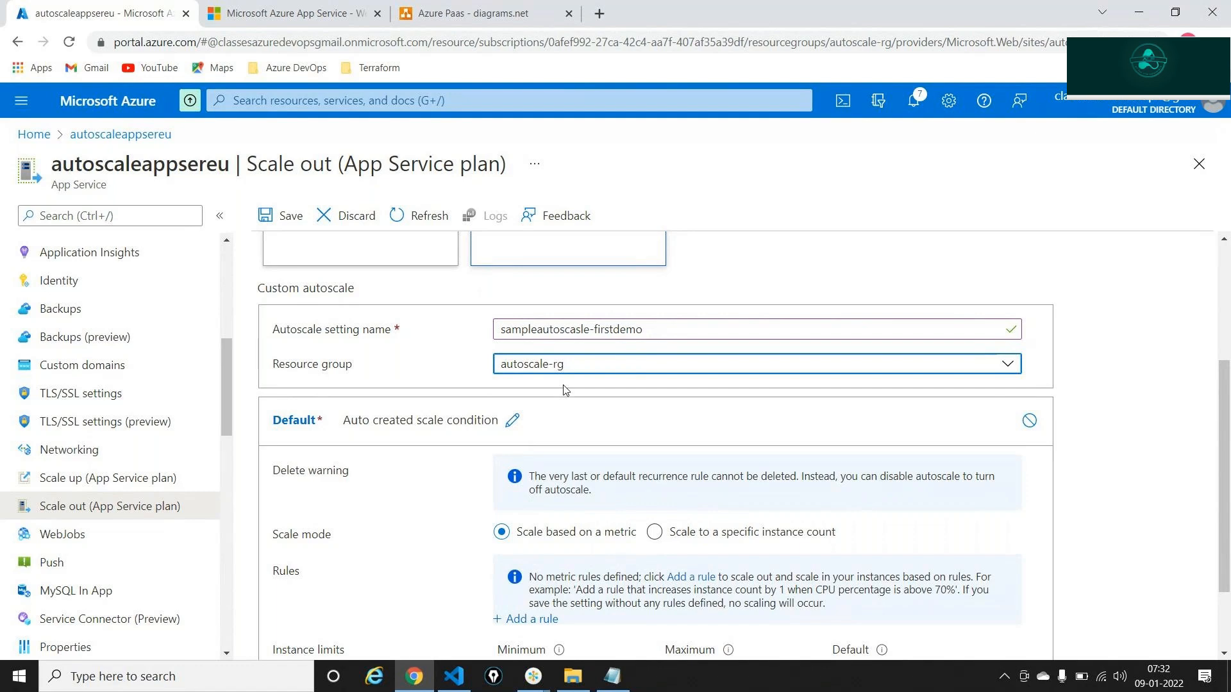
Step: Start a new scale rule in the default metric-based scale condition
scroll(564, 390, down, 2)
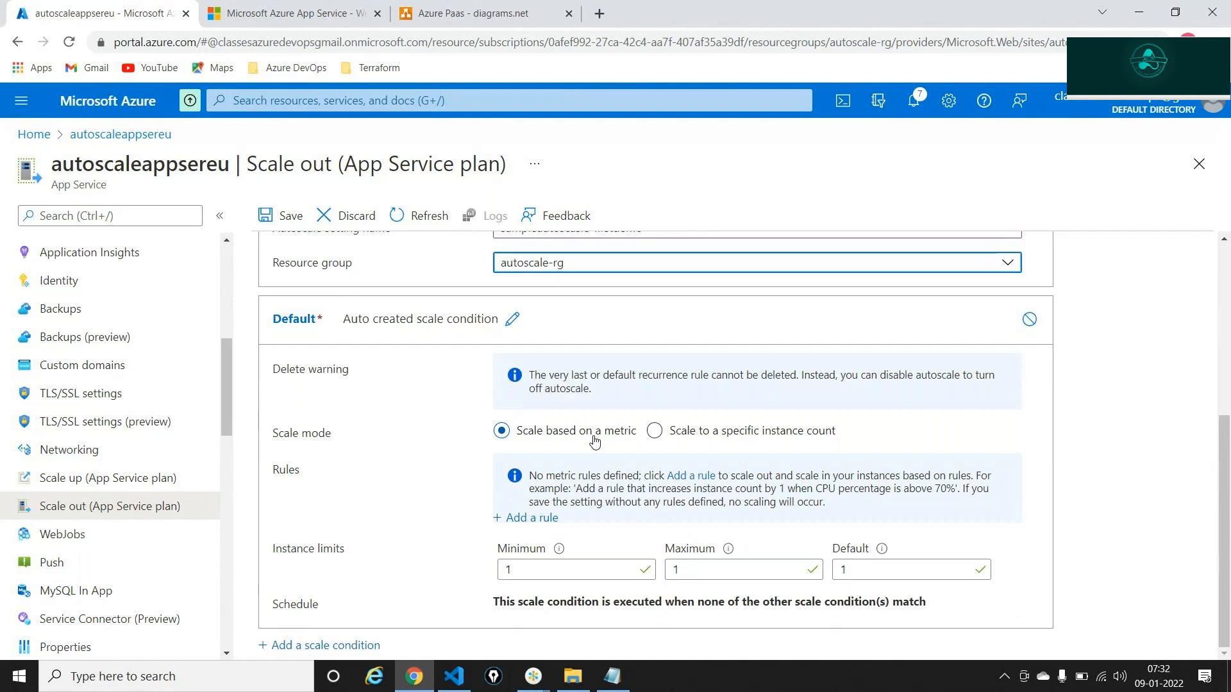
click(541, 519)
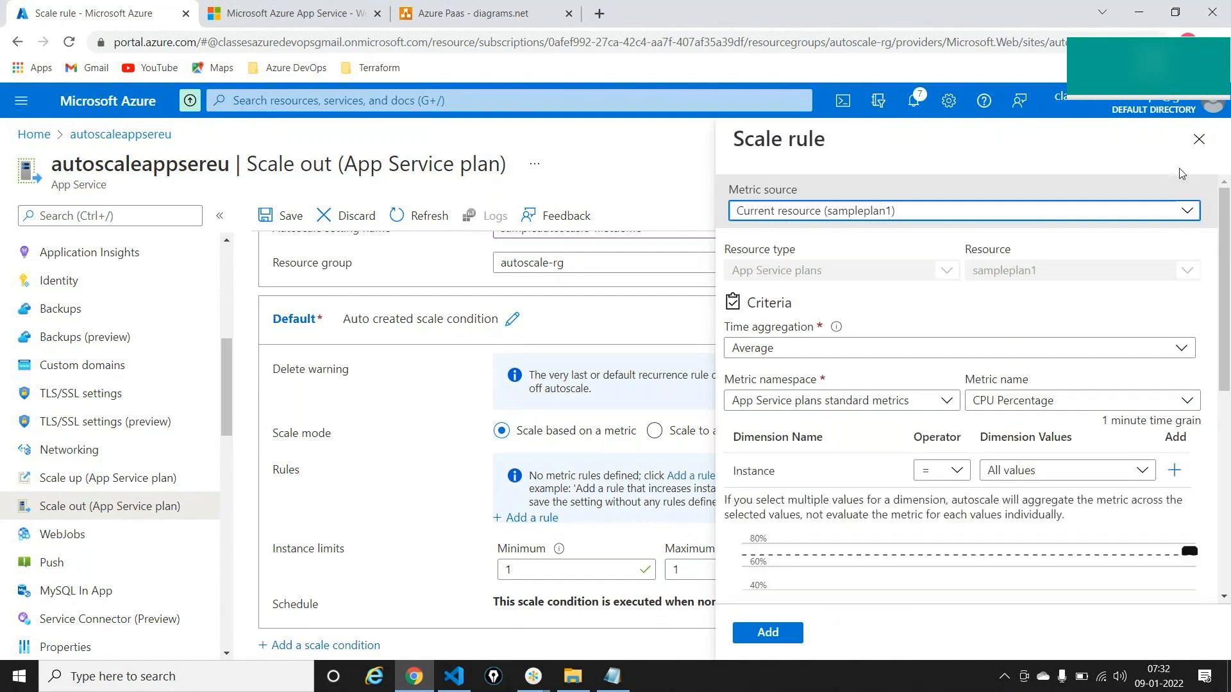
Step: Mark the rule's Metric source and Time aggregation settings with pen strokes and erase the annotations
click(1214, 102)
click(1216, 115)
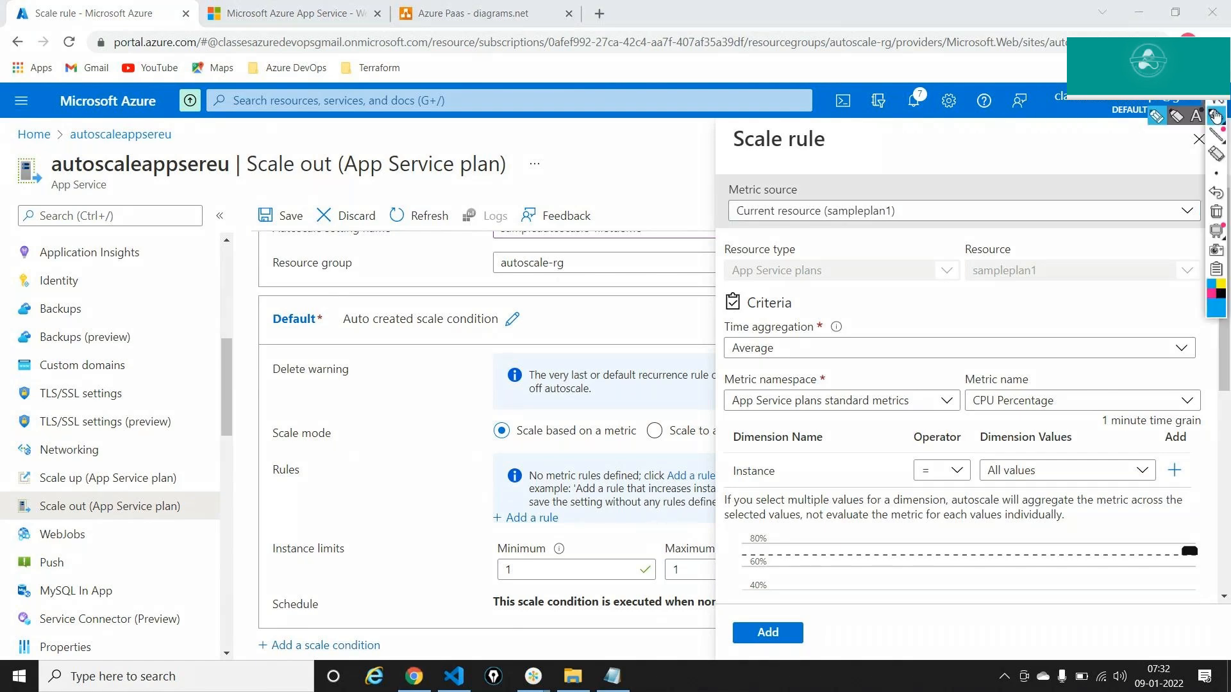
drag(661, 191, 709, 210)
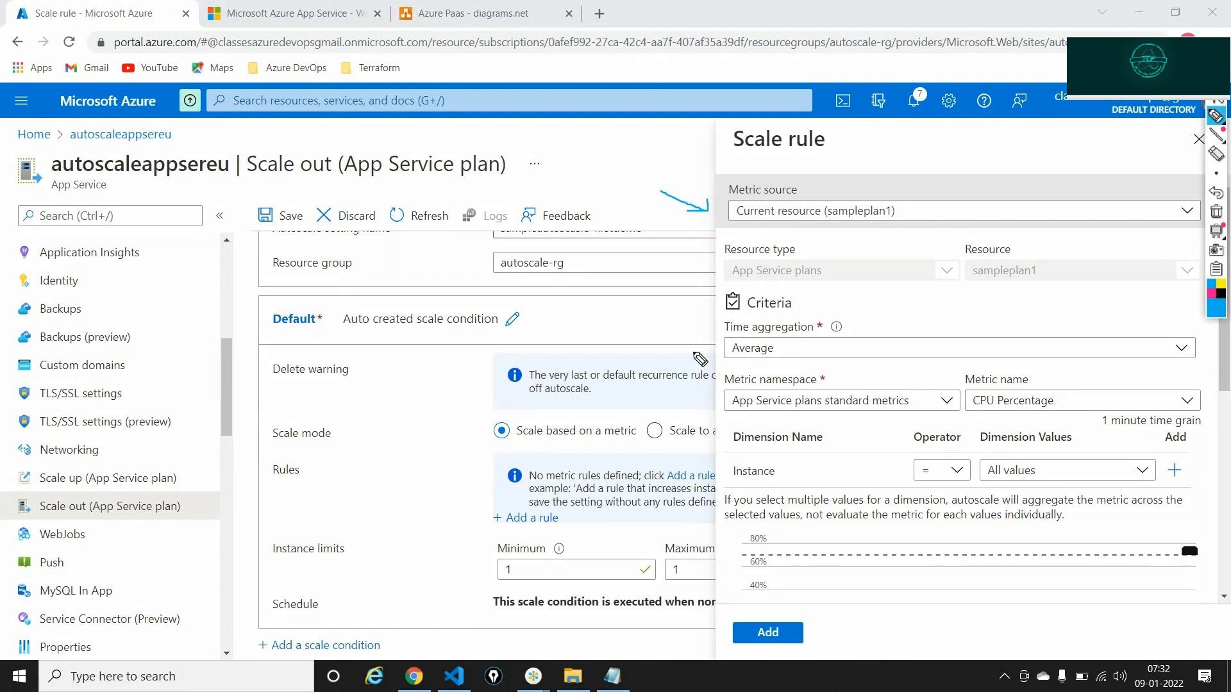
drag(641, 335, 706, 341)
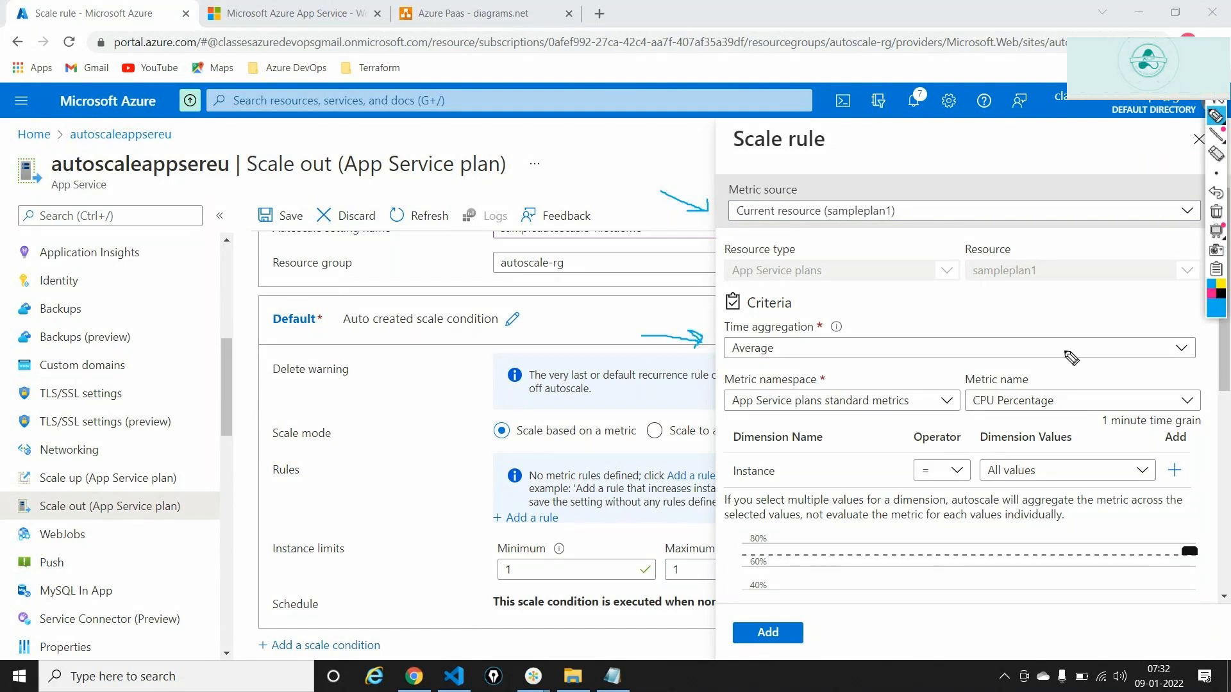
drag(1063, 324, 1056, 369)
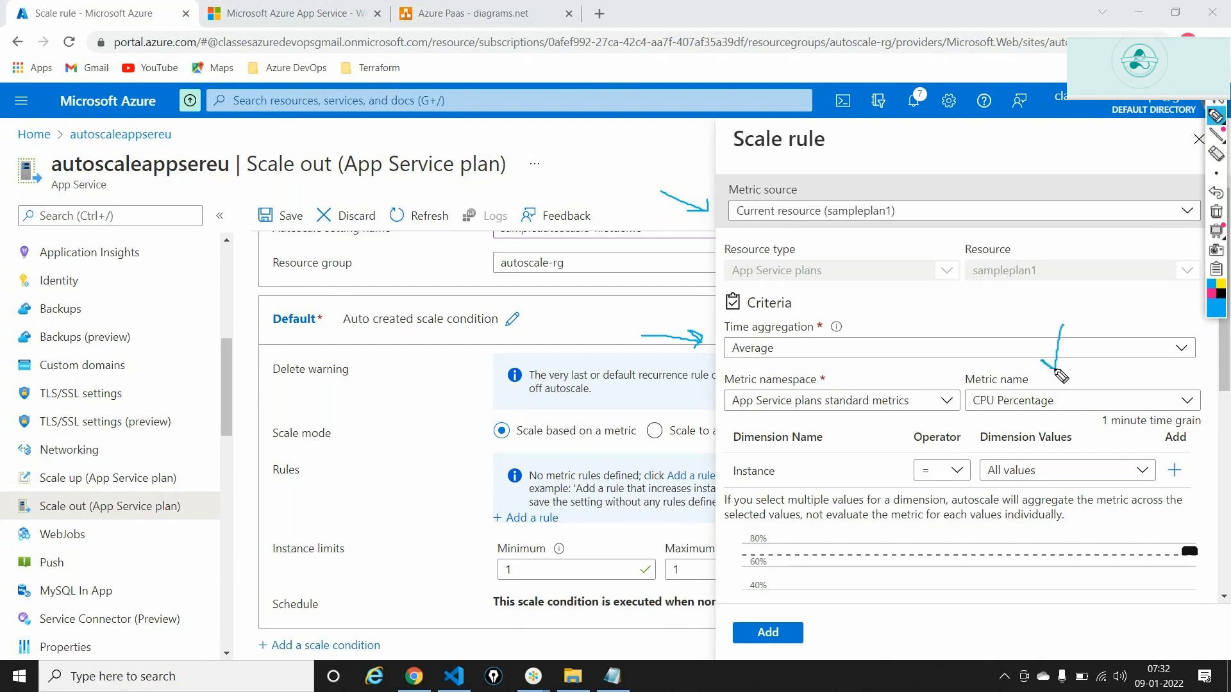
click(1216, 212)
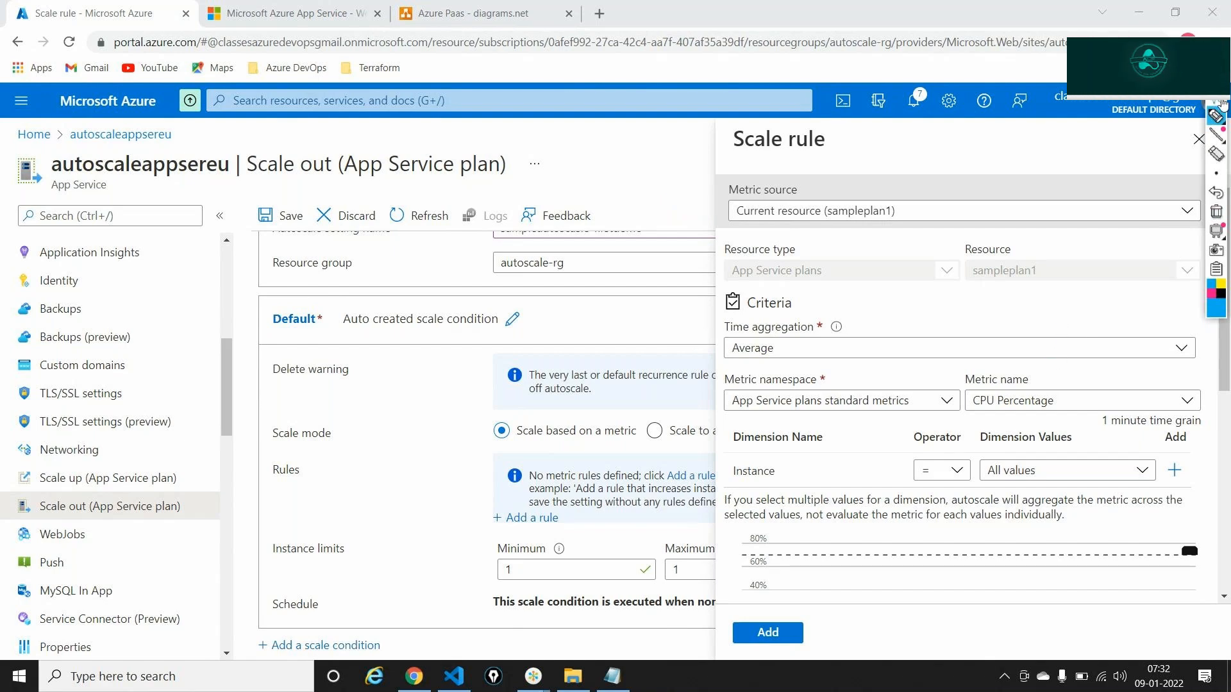
Step: Compare the scale rule's CPU metric and threshold with the ACU label above the virtual machine in the Azure Paas diagram on diagrams.net
click(481, 13)
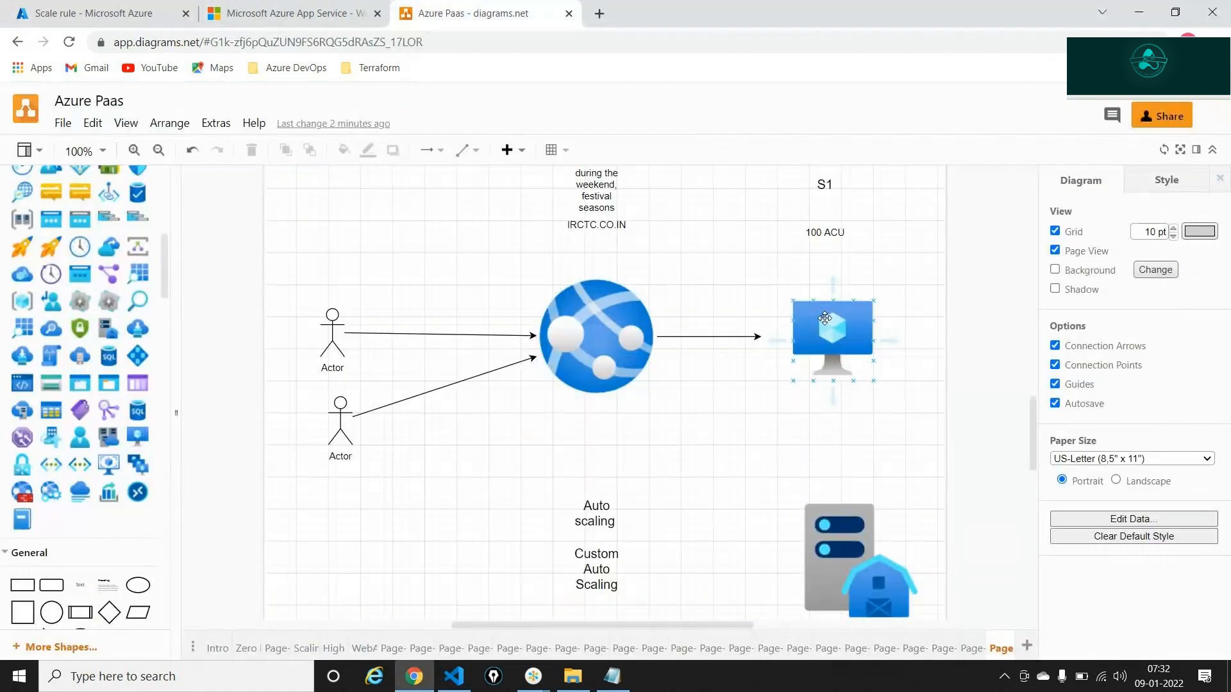
double_click(834, 231)
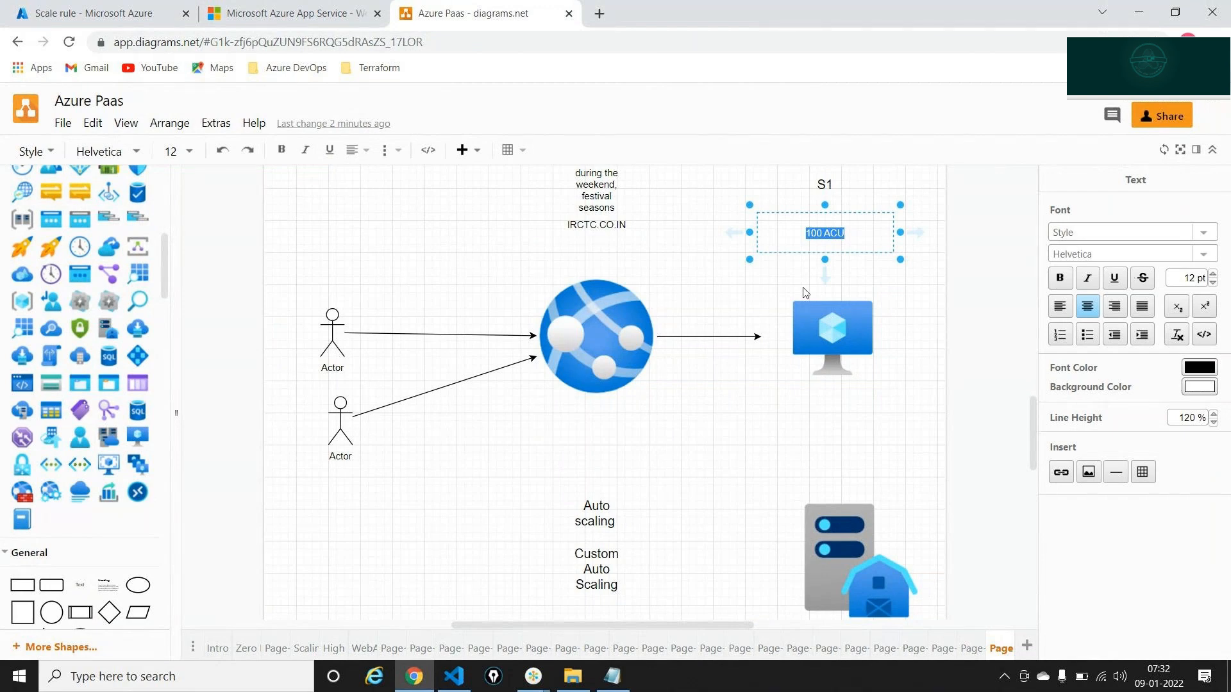
click(122, 7)
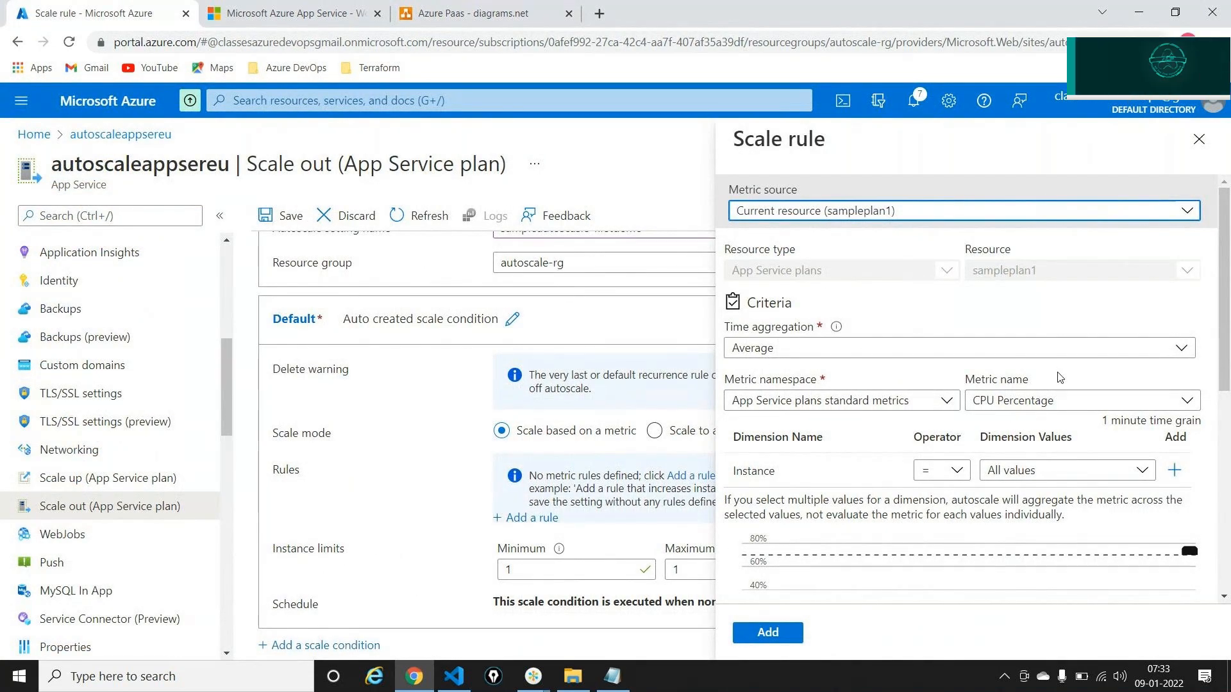
scroll(1044, 408, down, 1)
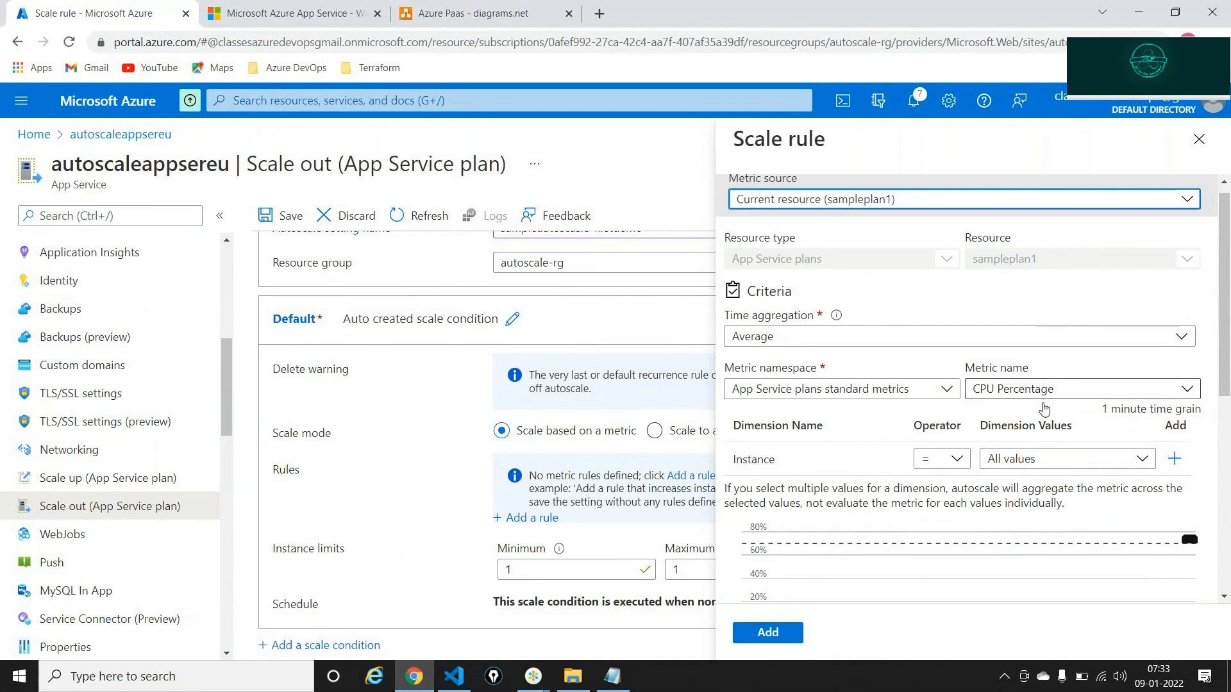
scroll(1098, 396, down, 4)
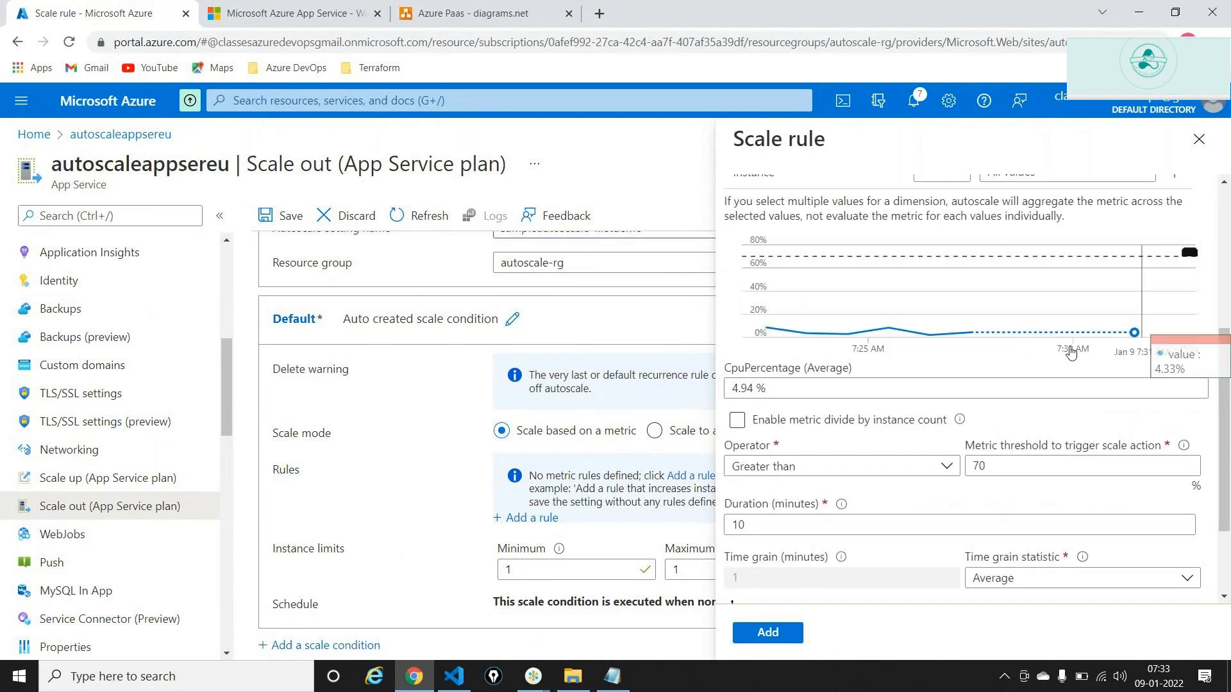
double_click(1044, 466)
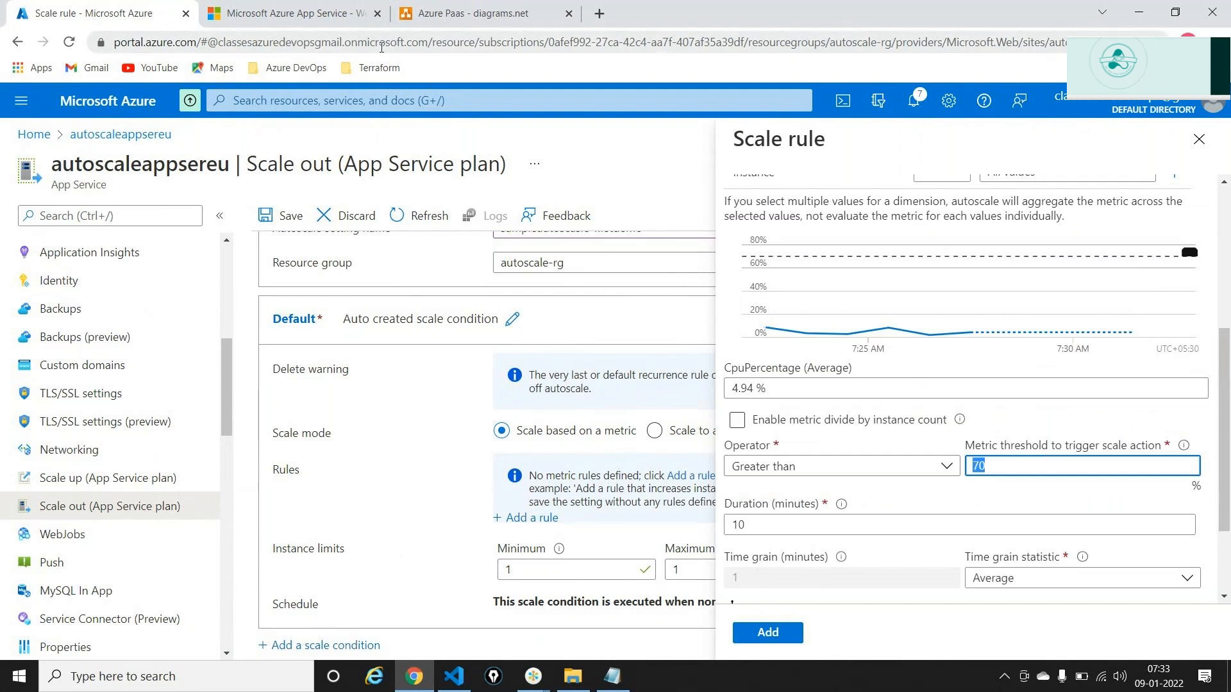
click(402, 11)
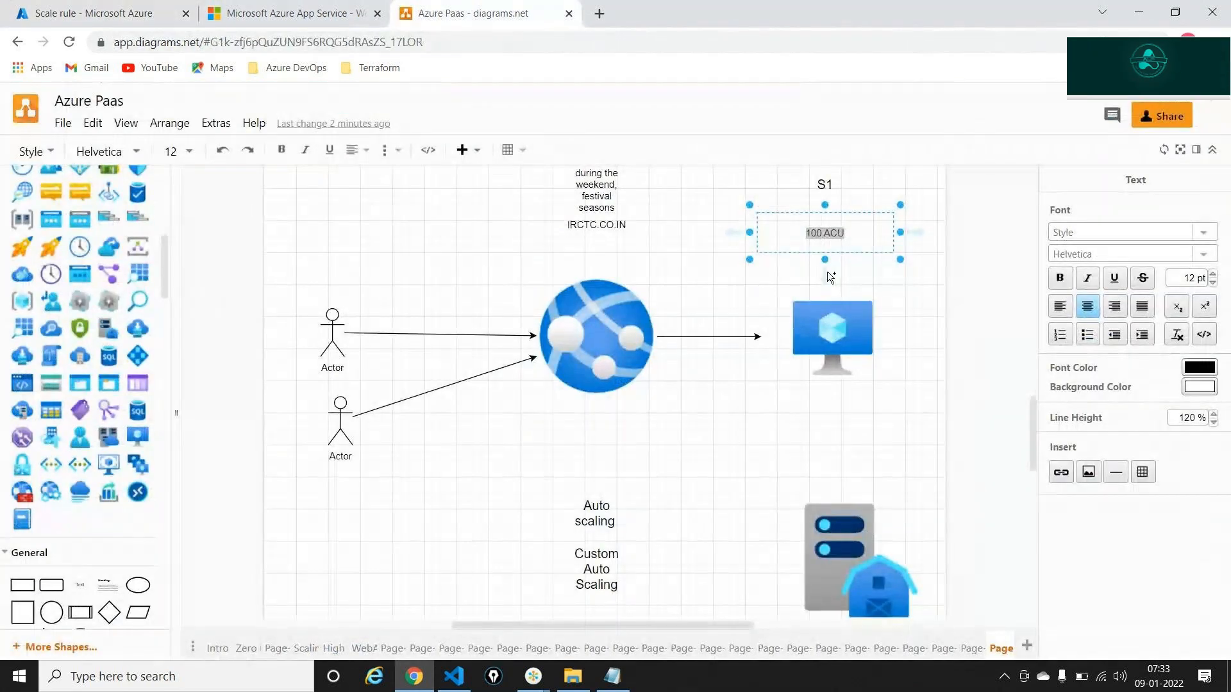
double_click(830, 234)
Step: Switch back to the scale rule in the Azure portal and set its duration to 5 minutes
click(124, 8)
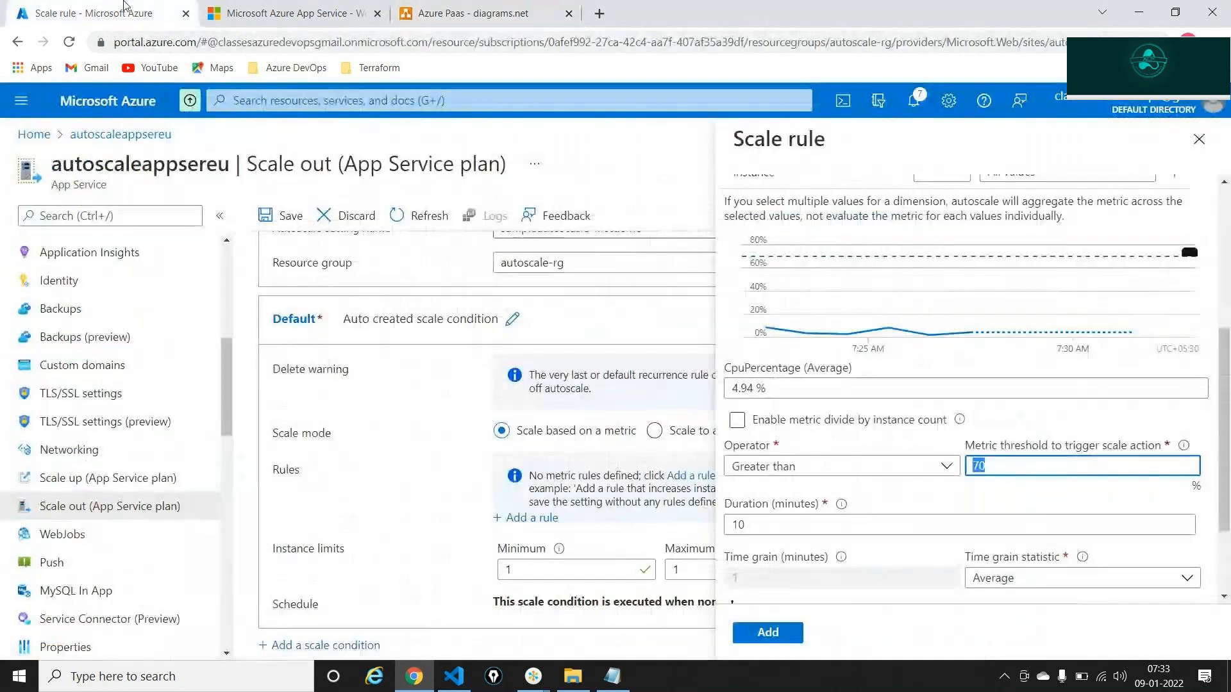
double_click(769, 520)
text(5)
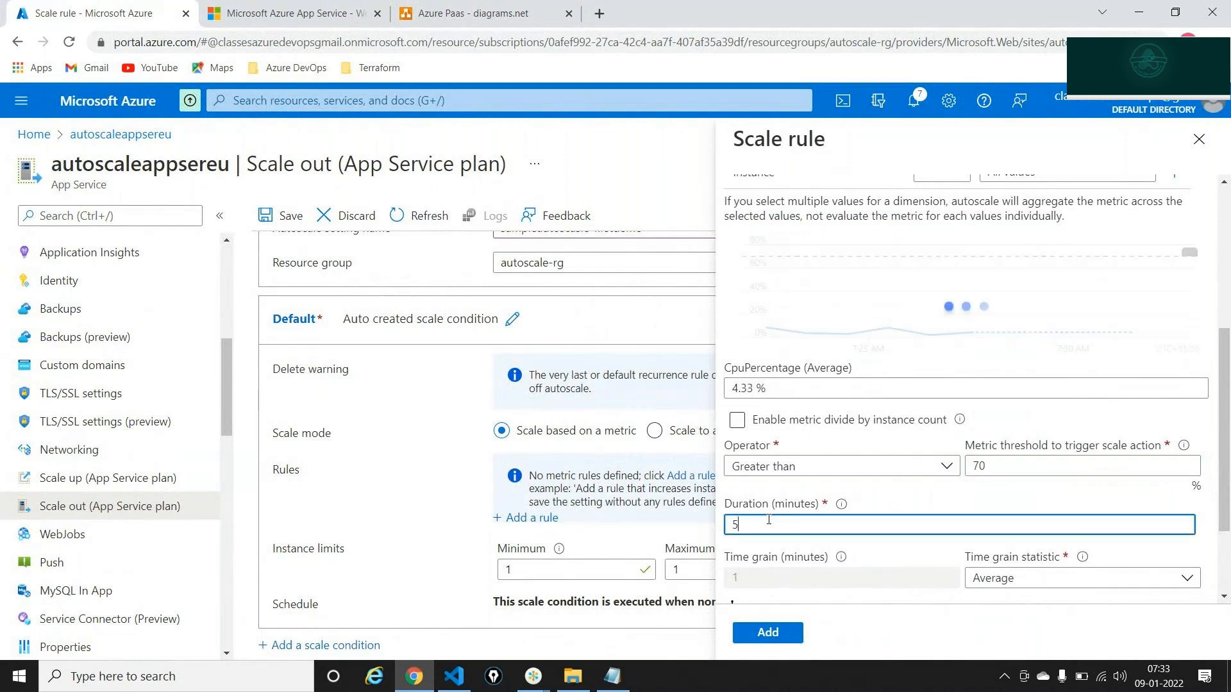
click(921, 500)
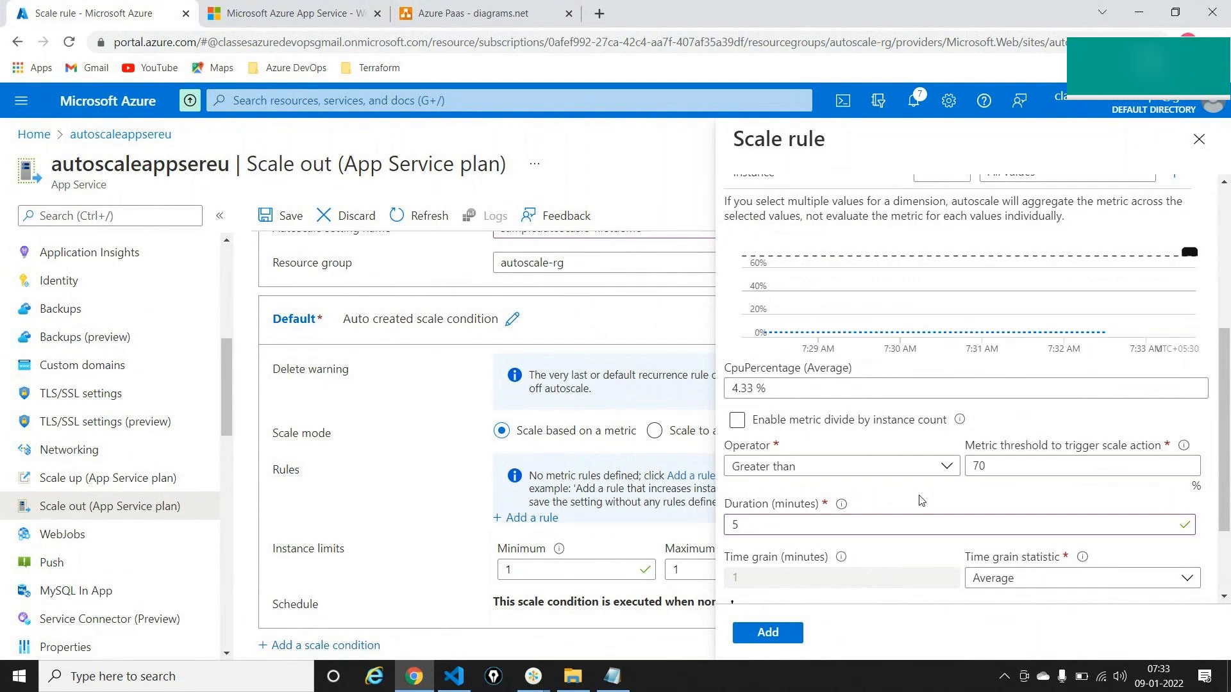
Step: Review the diagram's ACU label, and examine the scale rule's duration and the instance count of its action in the Azure portal
click(458, 5)
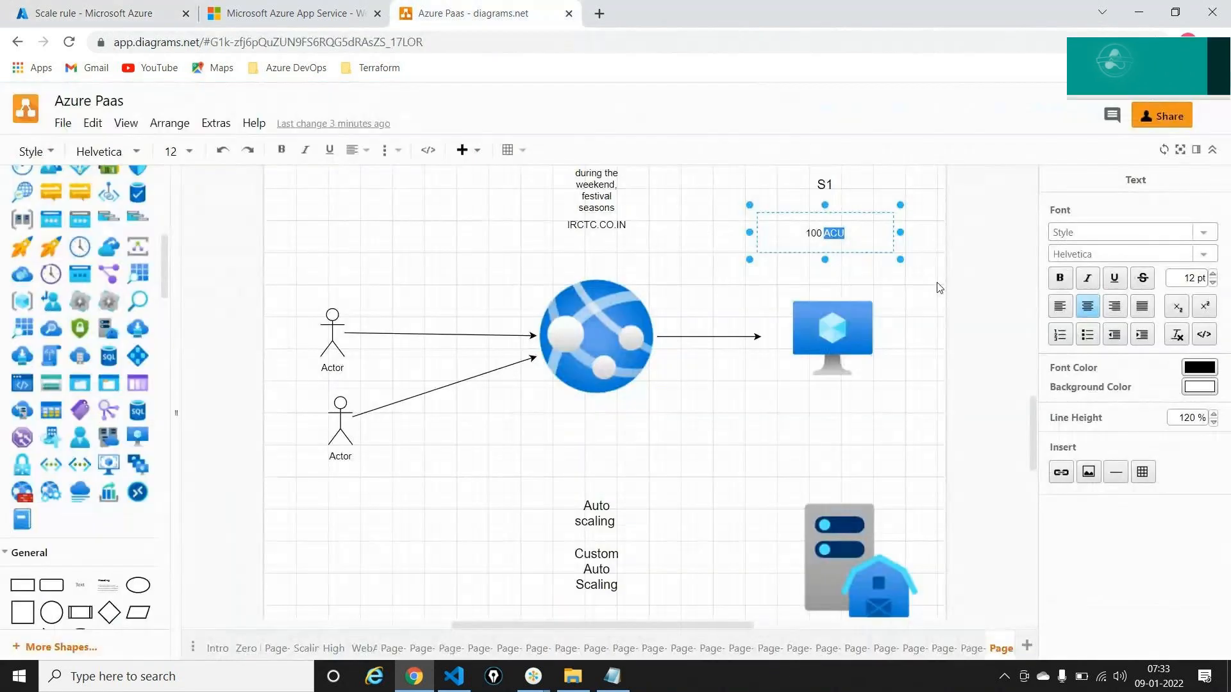
click(860, 245)
double_click(831, 216)
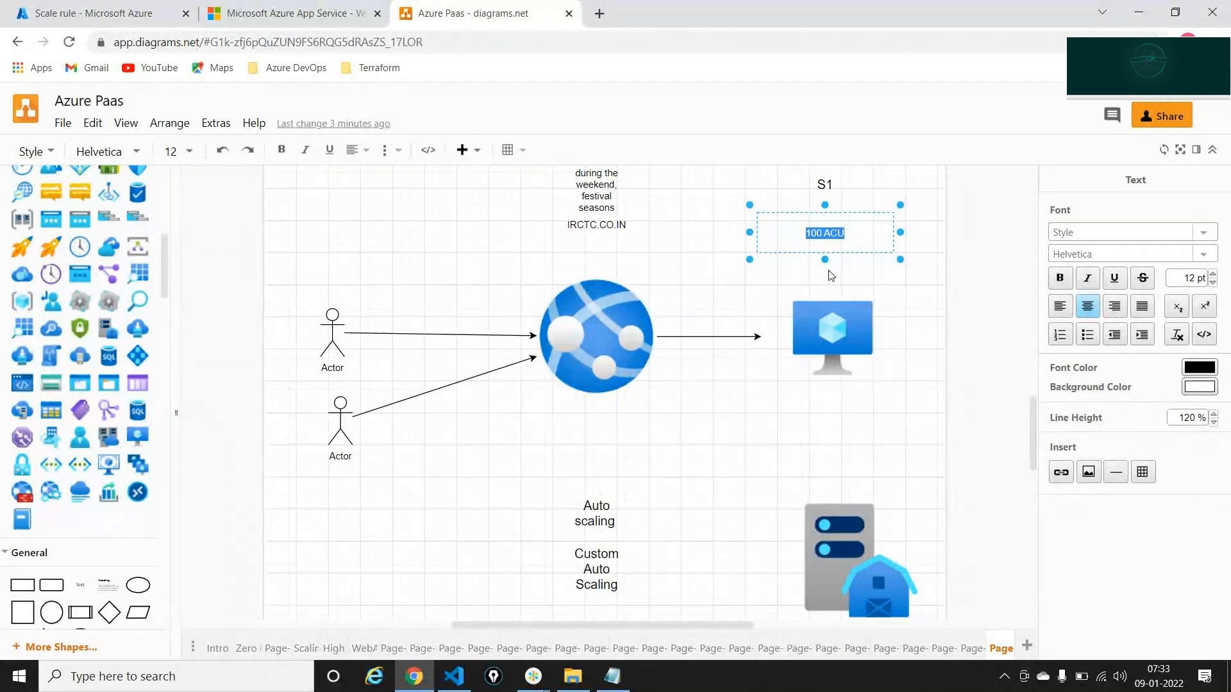
click(28, 5)
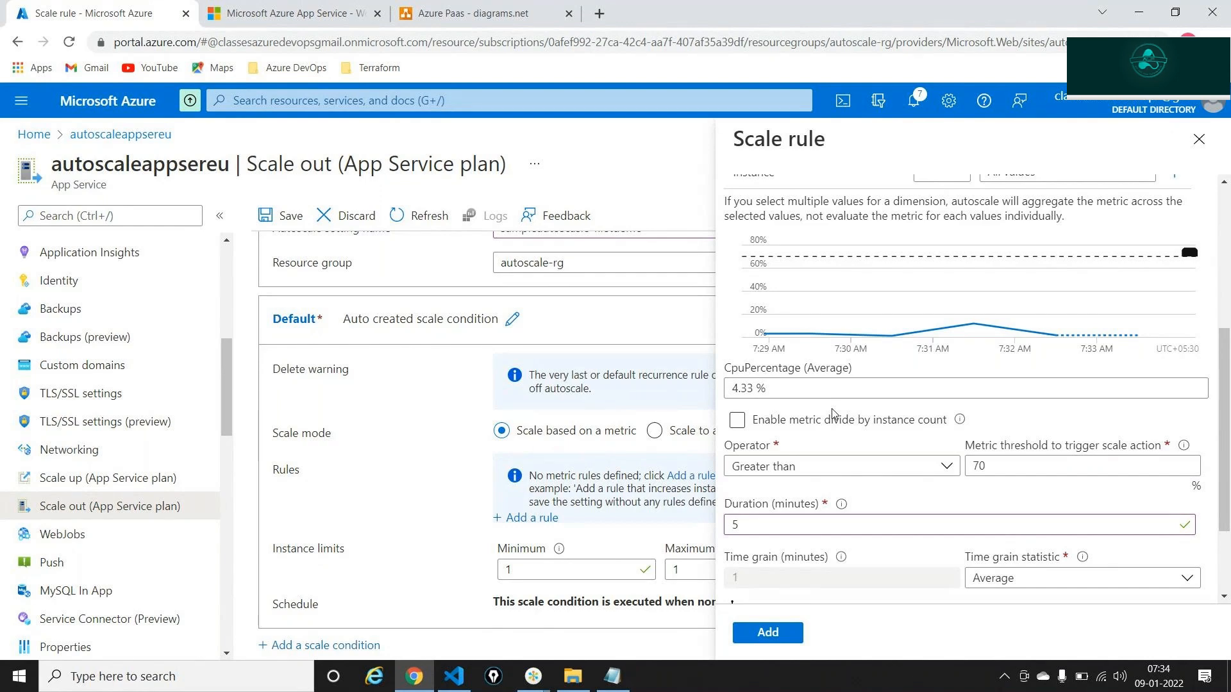
scroll(777, 407, down, 2)
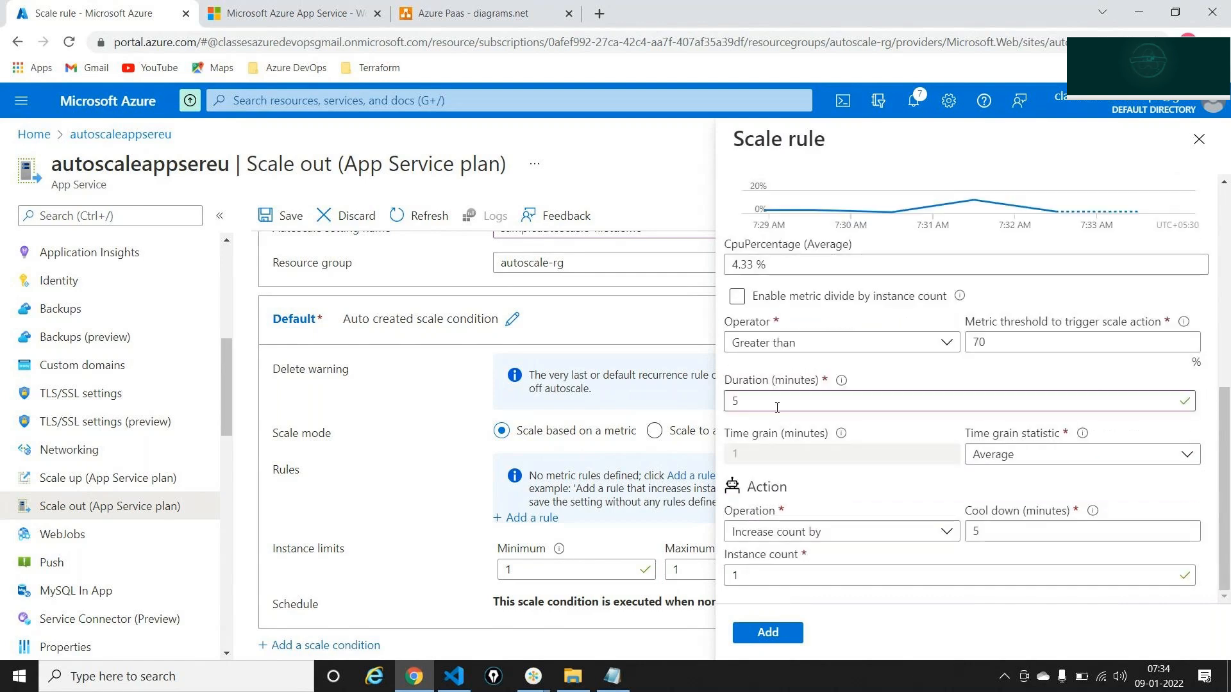
click(777, 408)
double_click(778, 408)
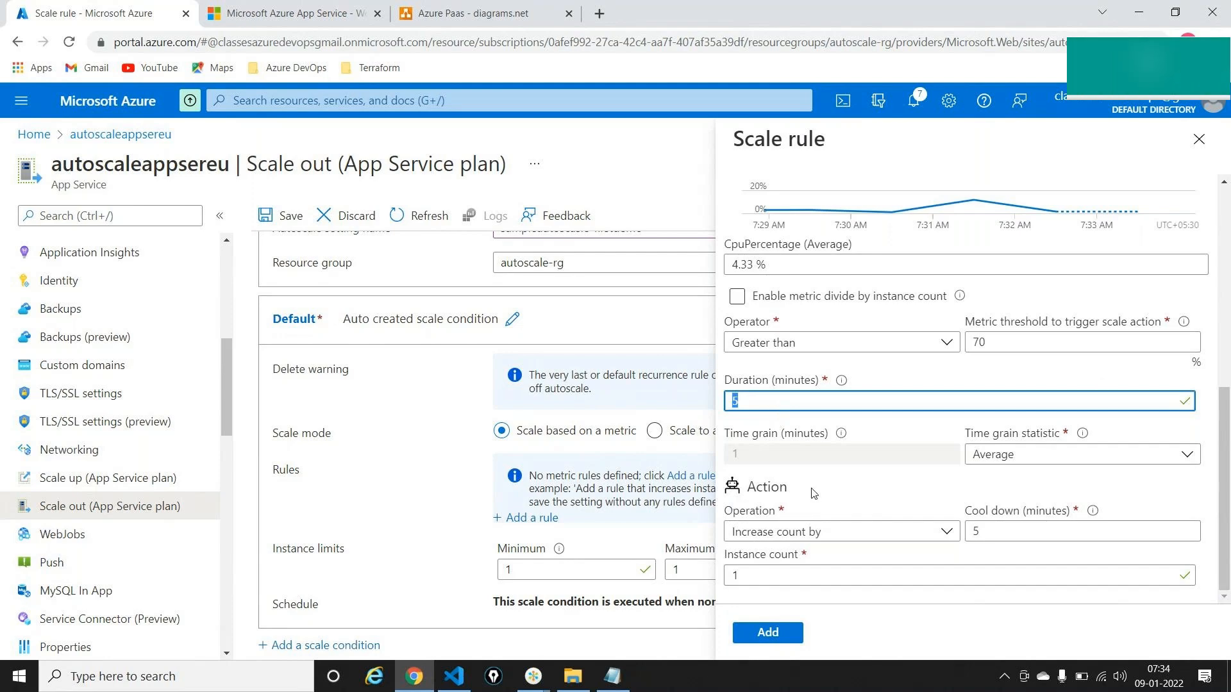
click(774, 569)
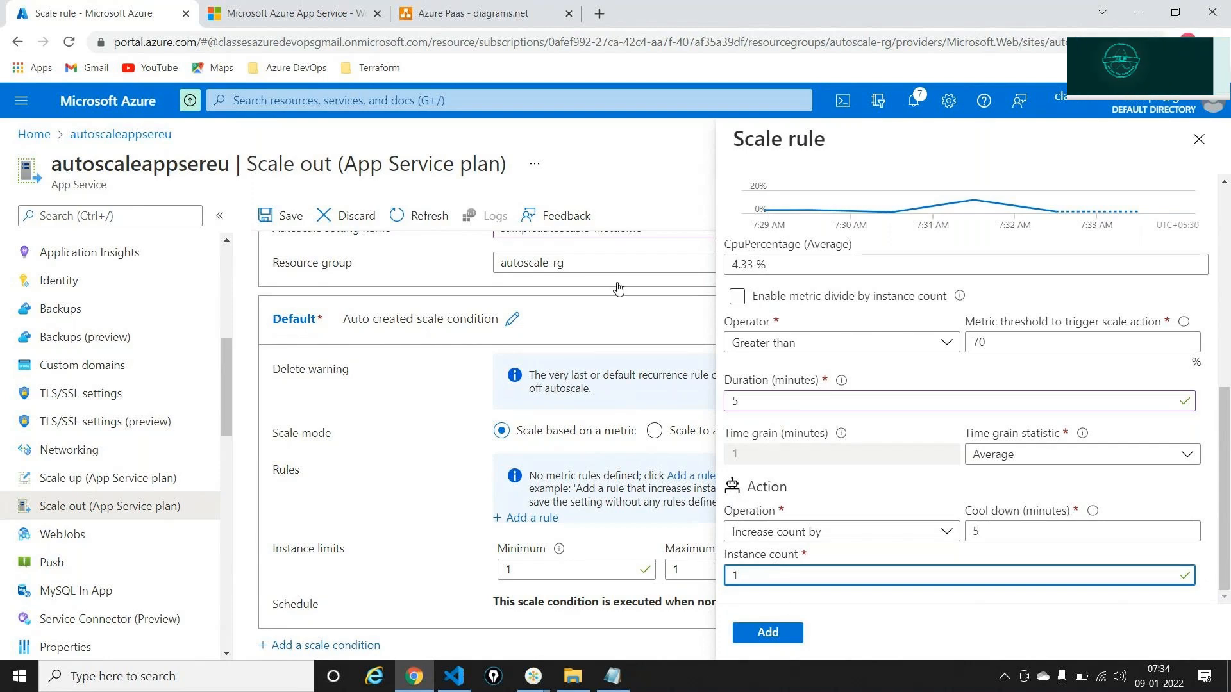
Step: Switch to the Azure Paas diagram on diagrams.net and highlight the 100 ACU label text above the virtual machine
click(478, 5)
double_click(833, 234)
double_click(827, 235)
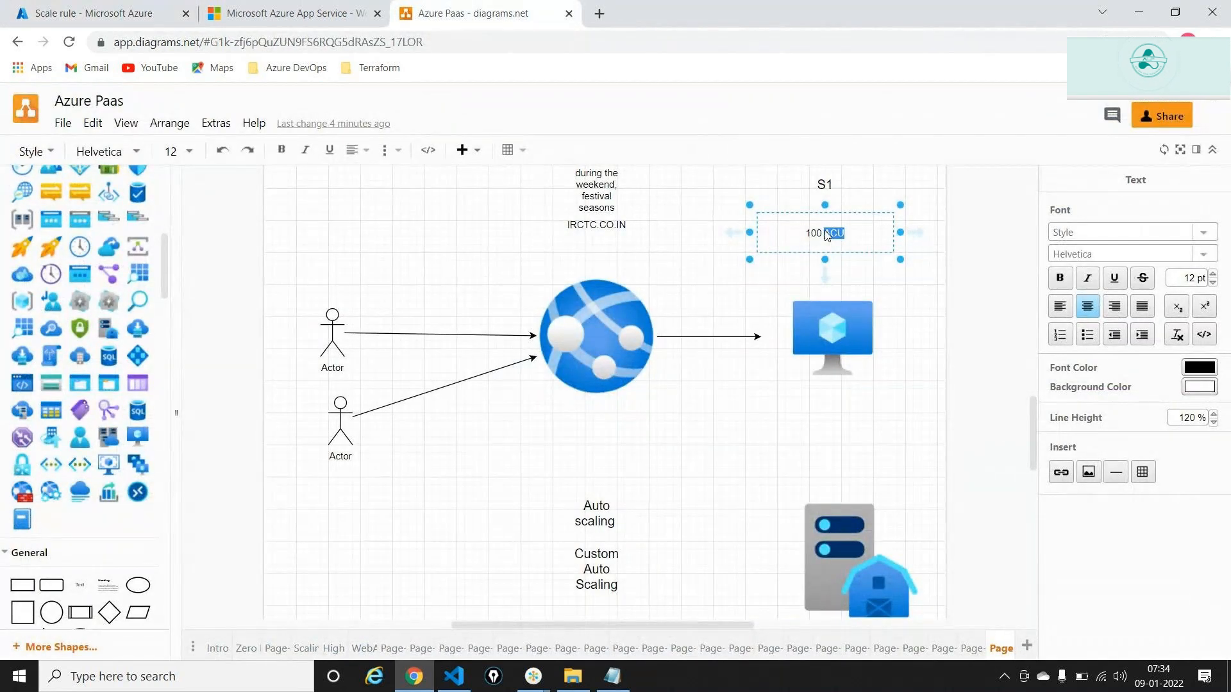
triple_click(827, 236)
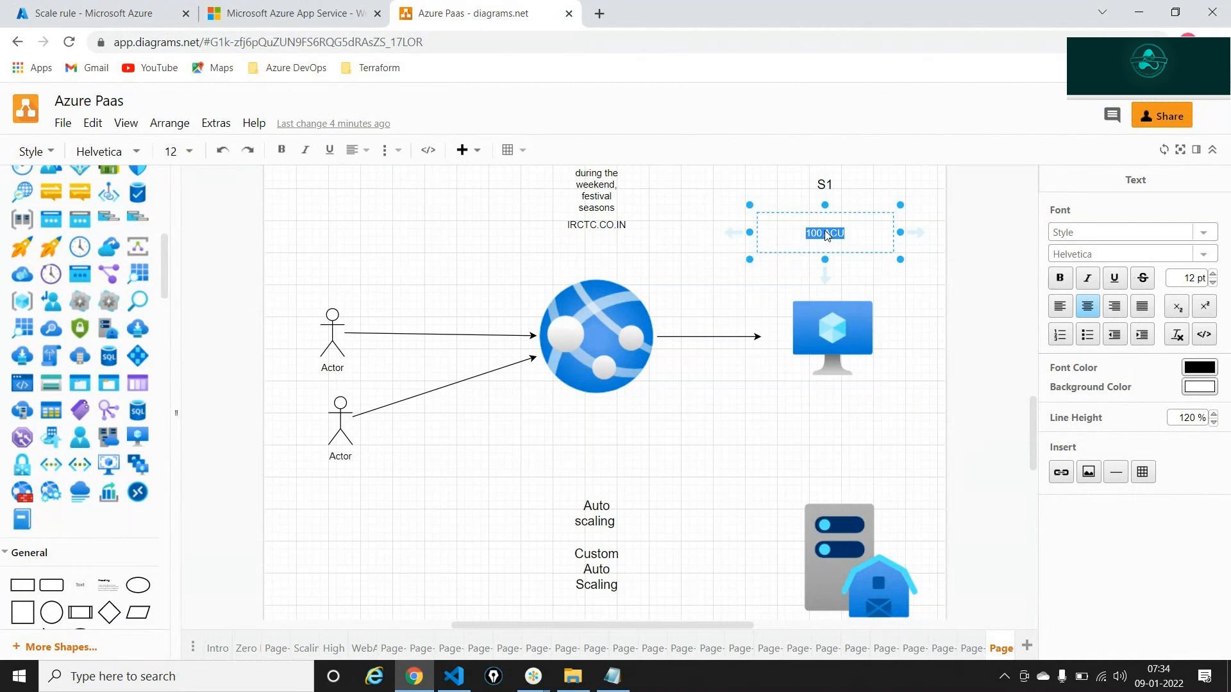
Step: Place a second virtual machine icon labelled "100 ACU" below the first and draw an arrow to it from the App Service icon
click(825, 351)
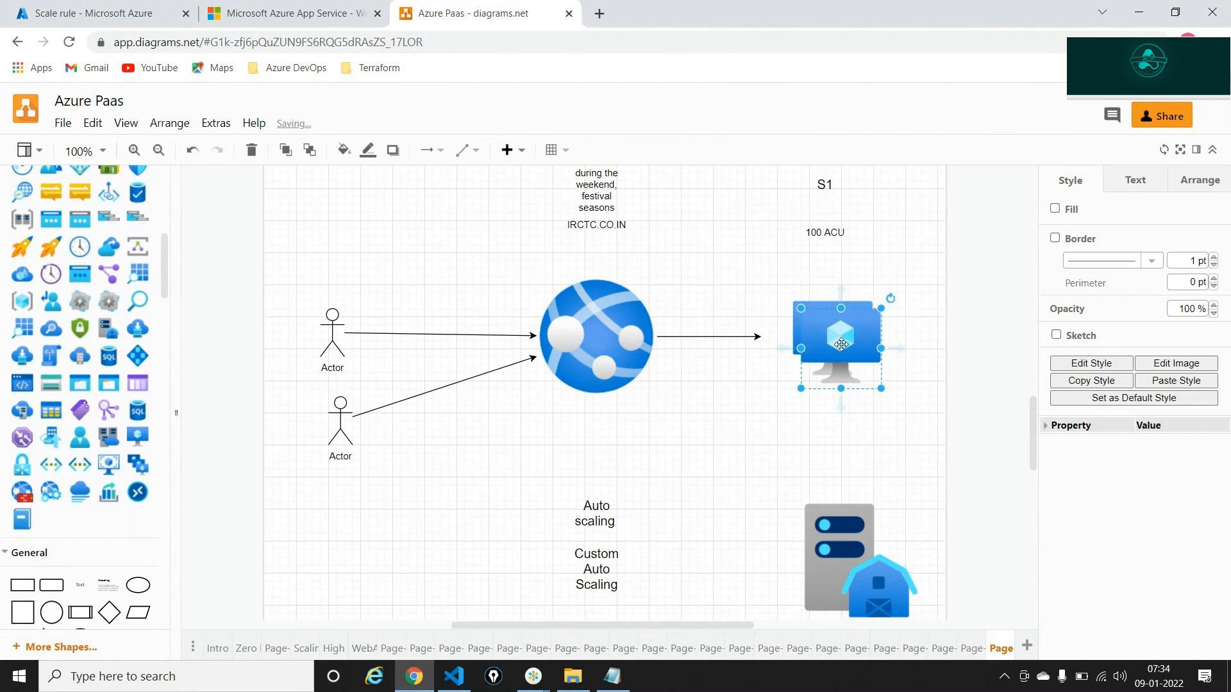
drag(825, 351, 818, 389)
double_click(842, 402)
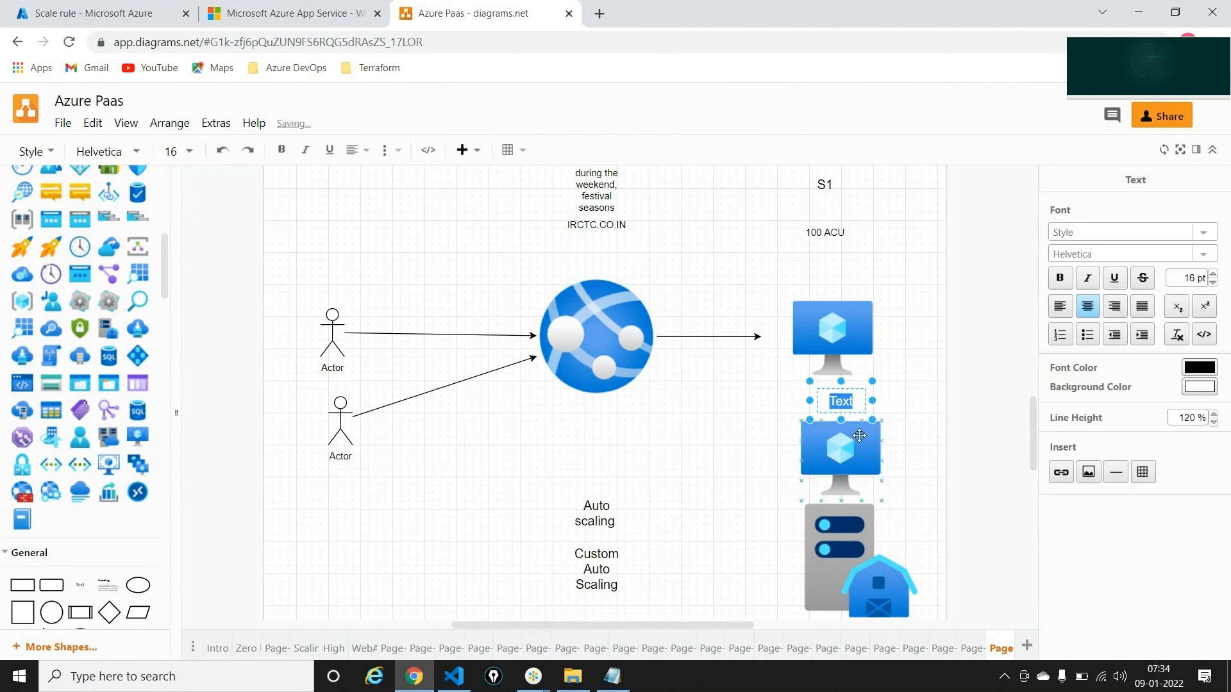
text(100 ACU)
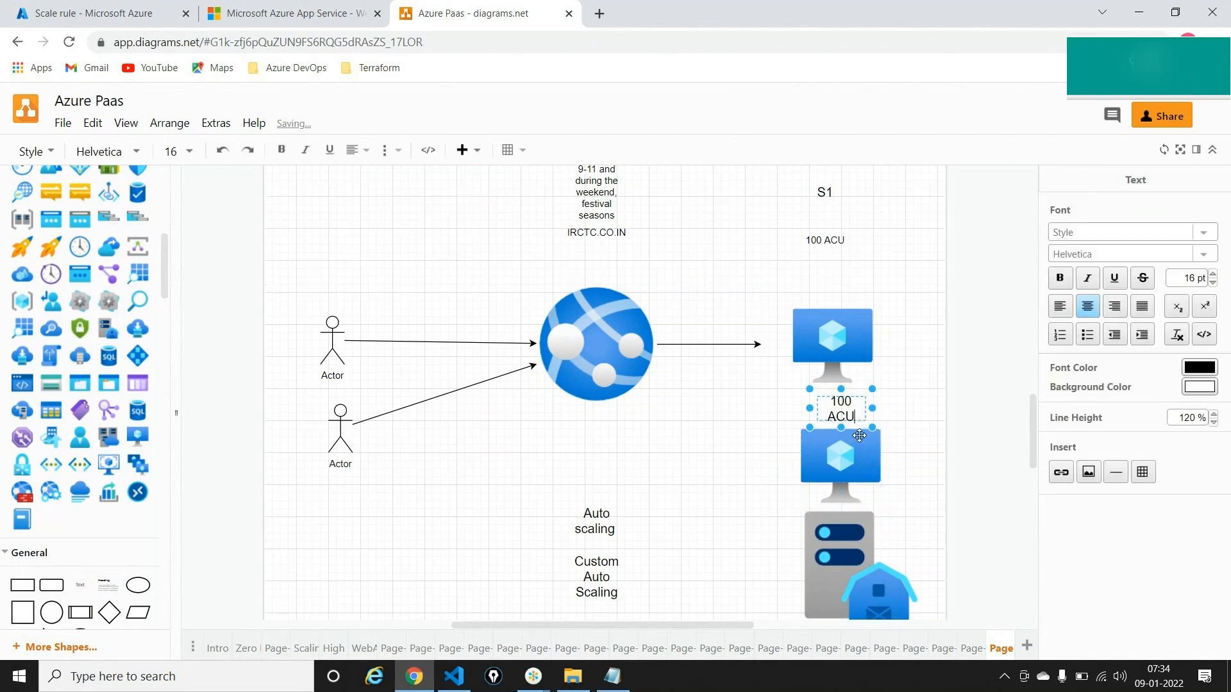
click(591, 464)
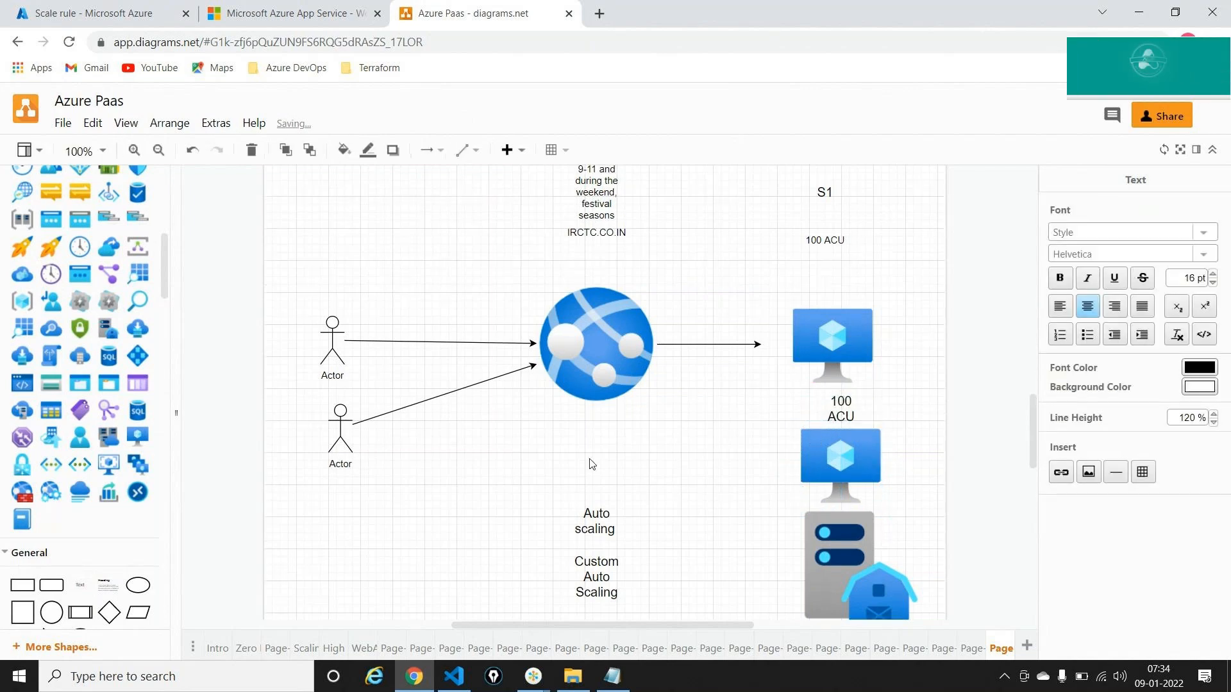
click(633, 394)
drag(671, 341, 800, 439)
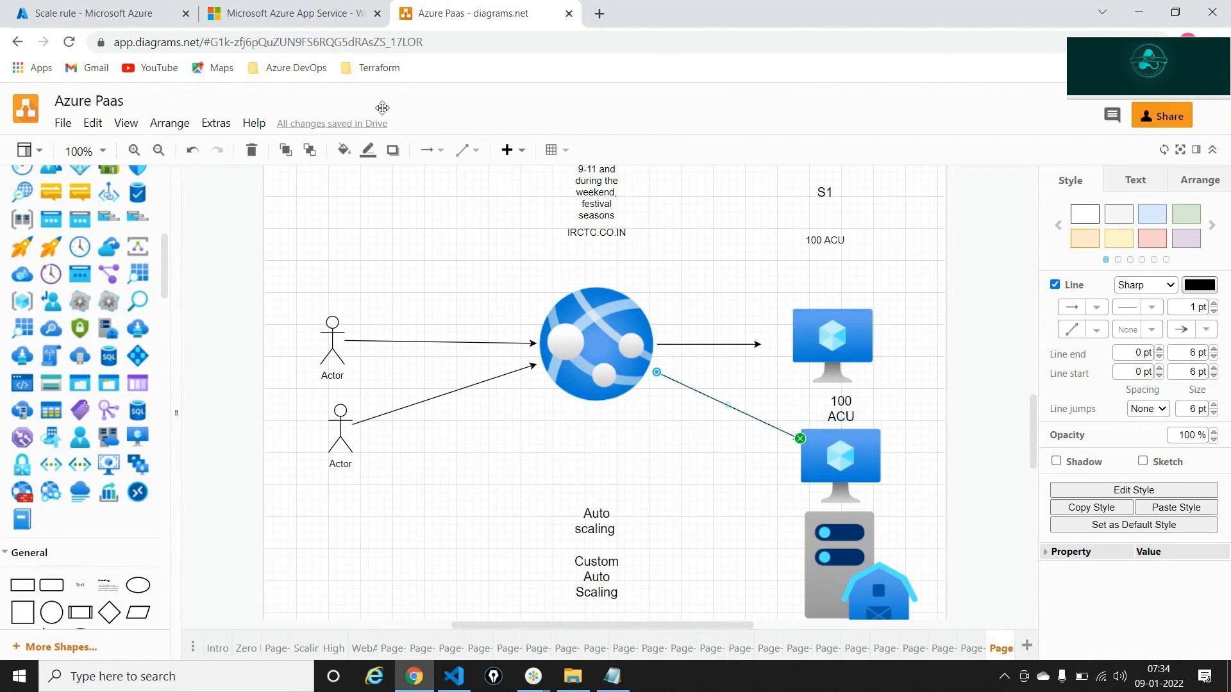
Step: Compare the instance count in the Azure portal's scale rule with the second virtual machine in the diagram
click(95, 5)
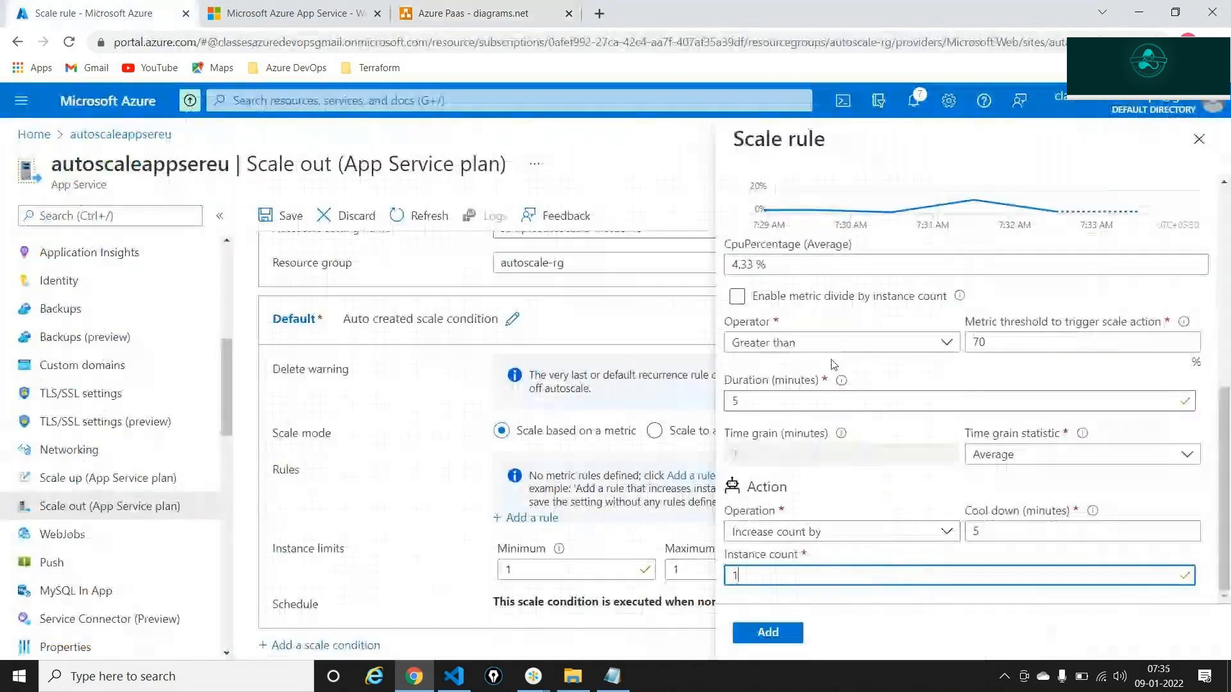
double_click(751, 569)
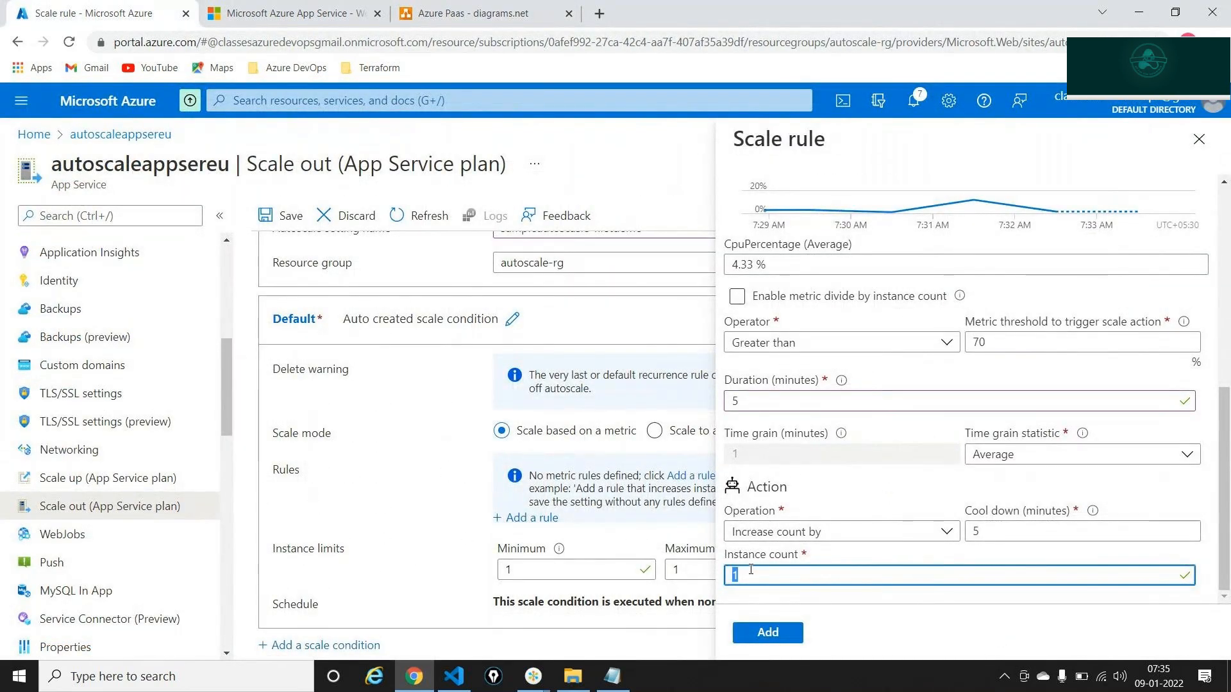
click(440, 16)
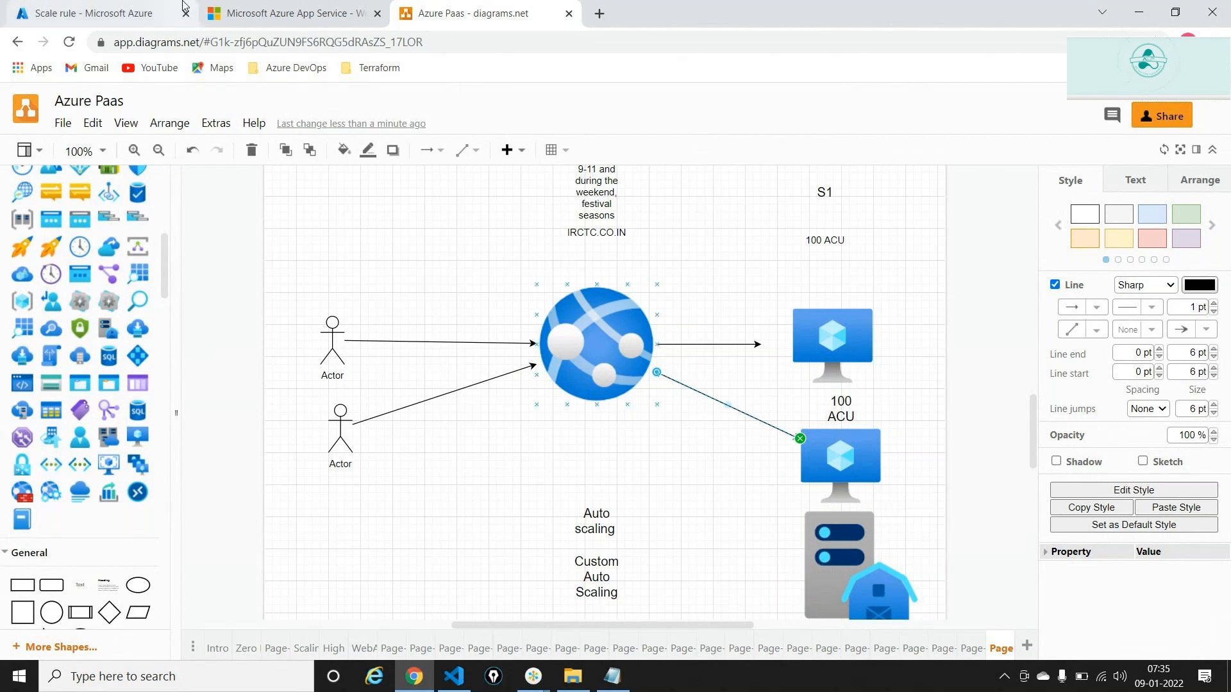
Step: Switch back to the Azure portal and add the configured CPU scale-out rule to the default scale condition
click(106, 10)
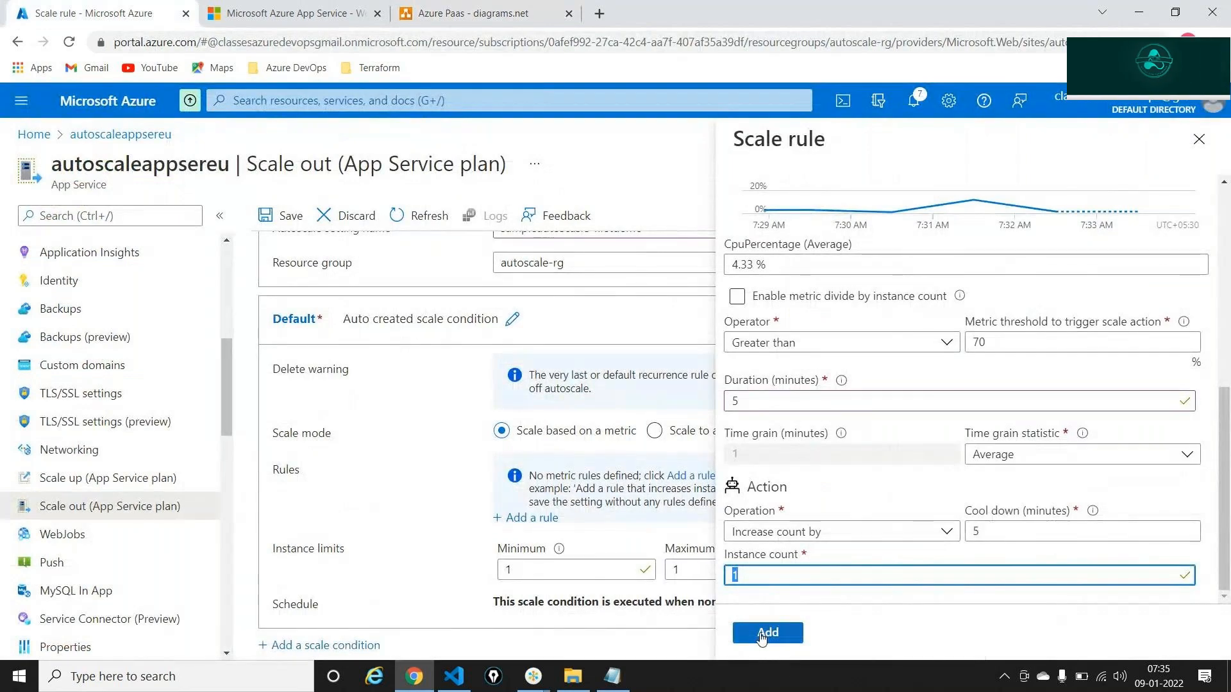
key(Tab)
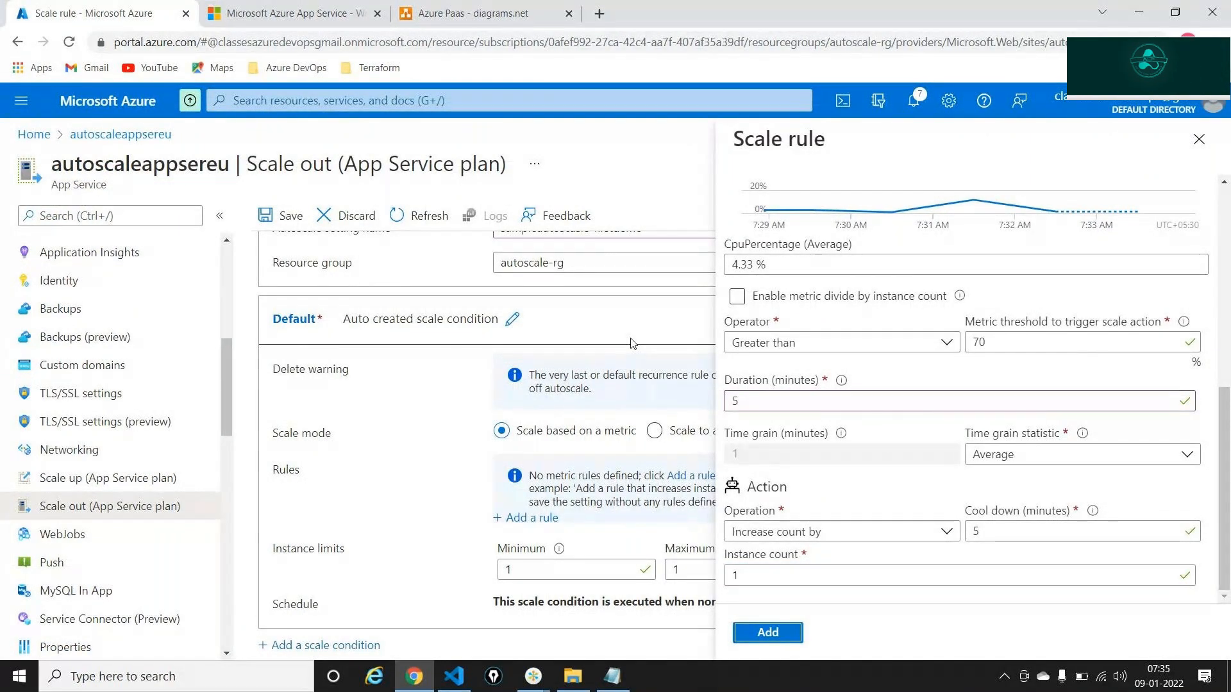
key(Return)
scroll(749, 447, down, 1)
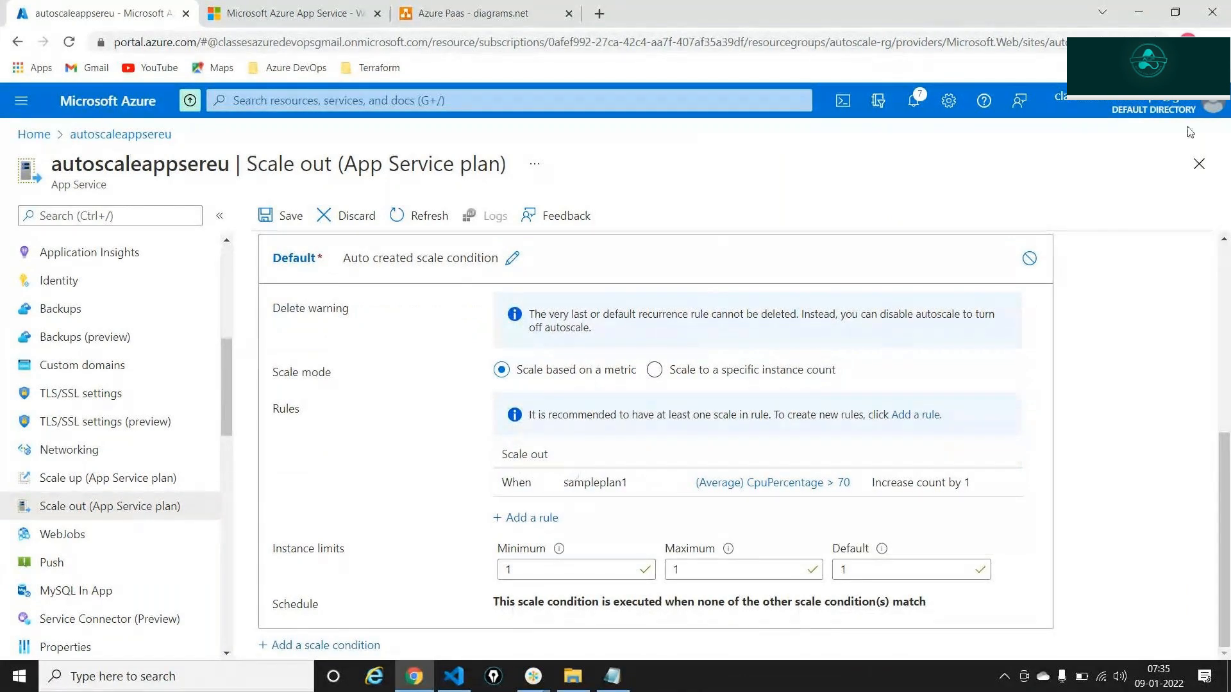
Step: Mark the Scale out rule's plan, CPU condition and count action with pen strokes, and erase all the annotations
click(1216, 79)
click(1216, 116)
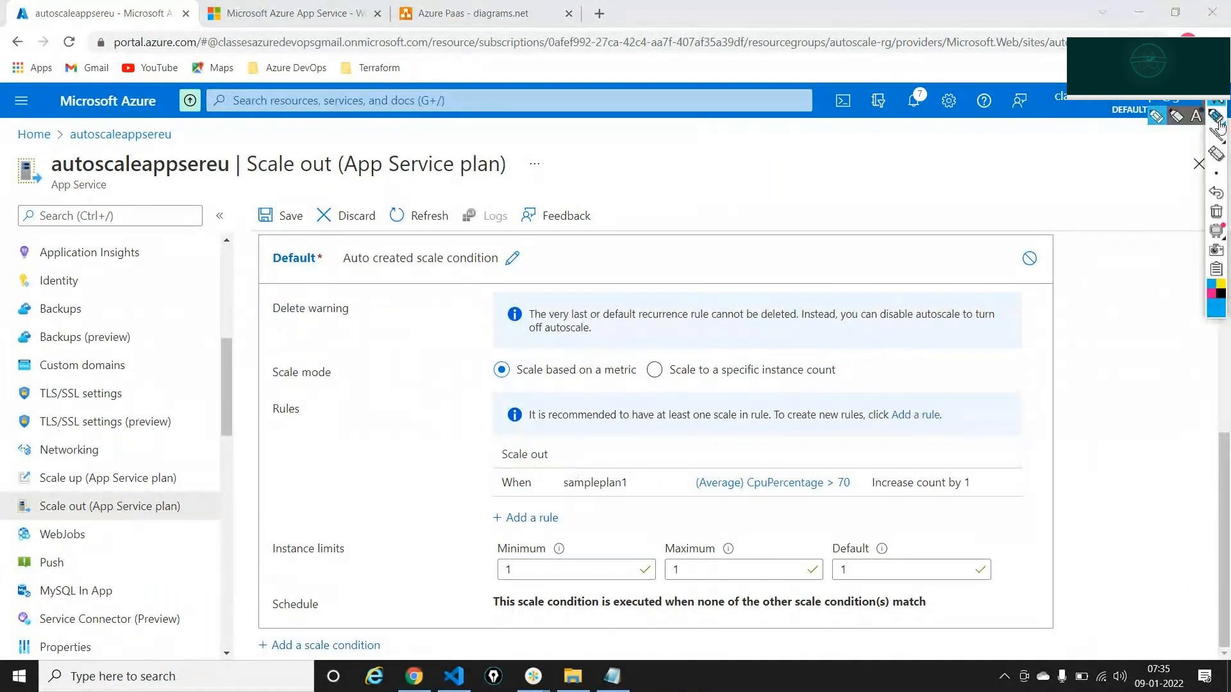
drag(428, 440, 539, 447)
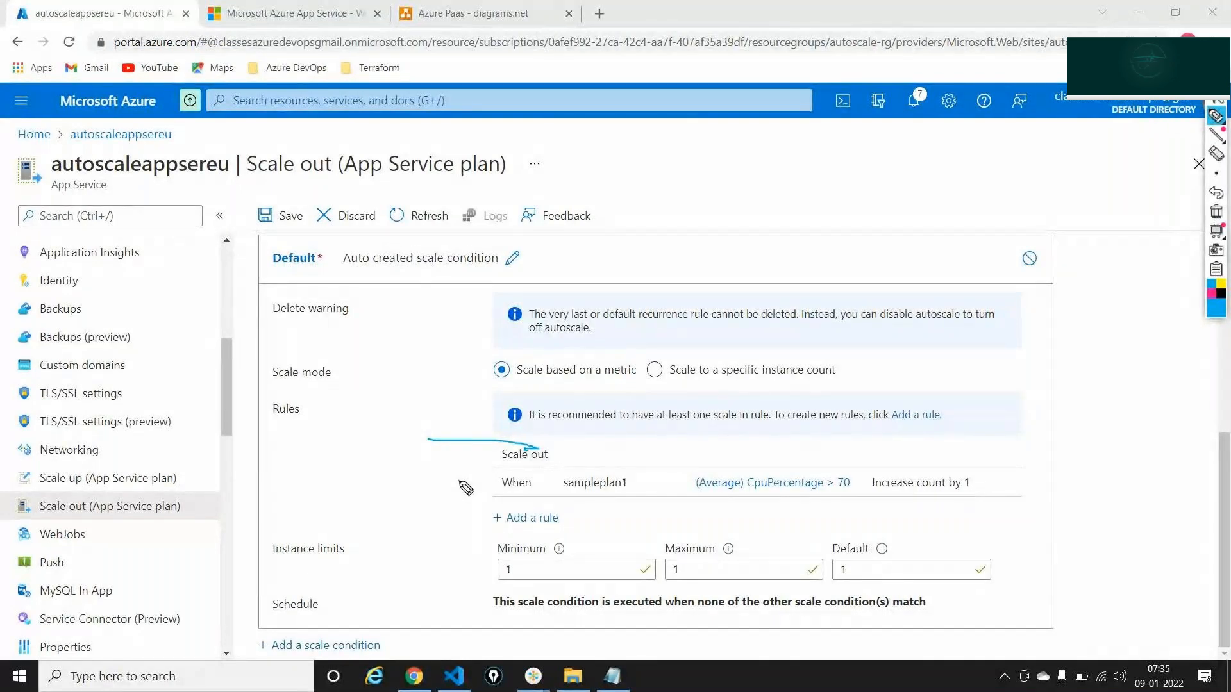
drag(459, 481, 487, 478)
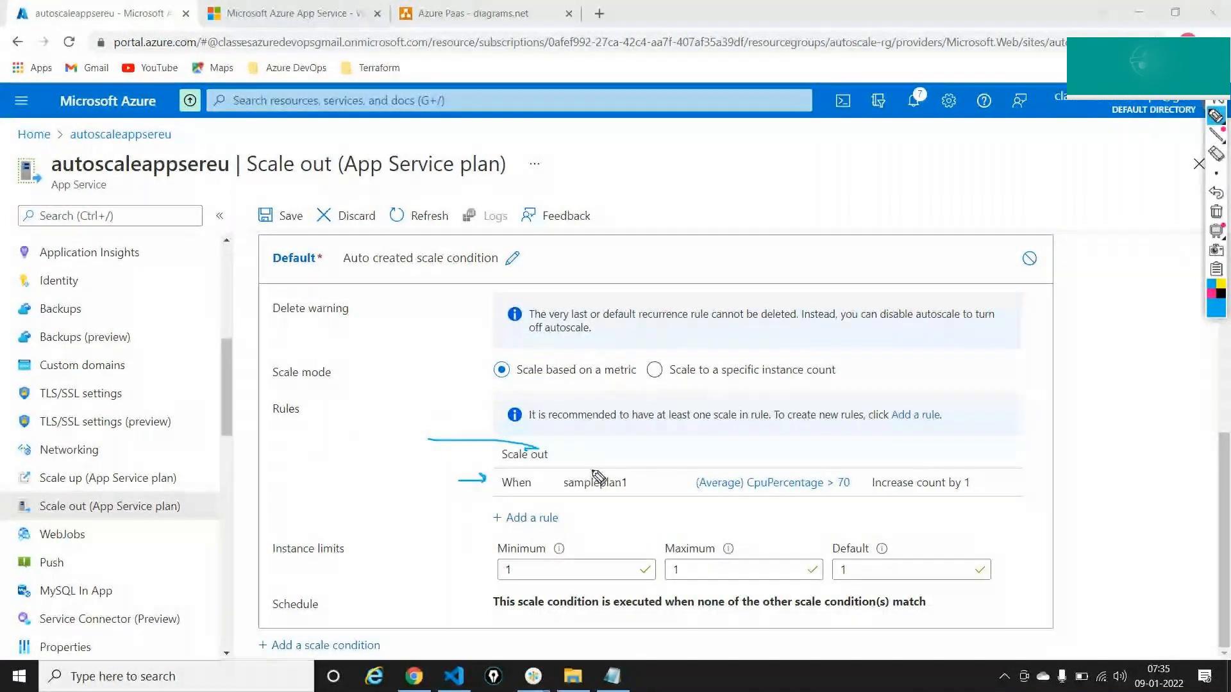
mouse_move(592, 470)
mouse_down()
mouse_move(573, 507)
mouse_move(635, 500)
mouse_move(624, 470)
mouse_move(601, 465)
mouse_up()
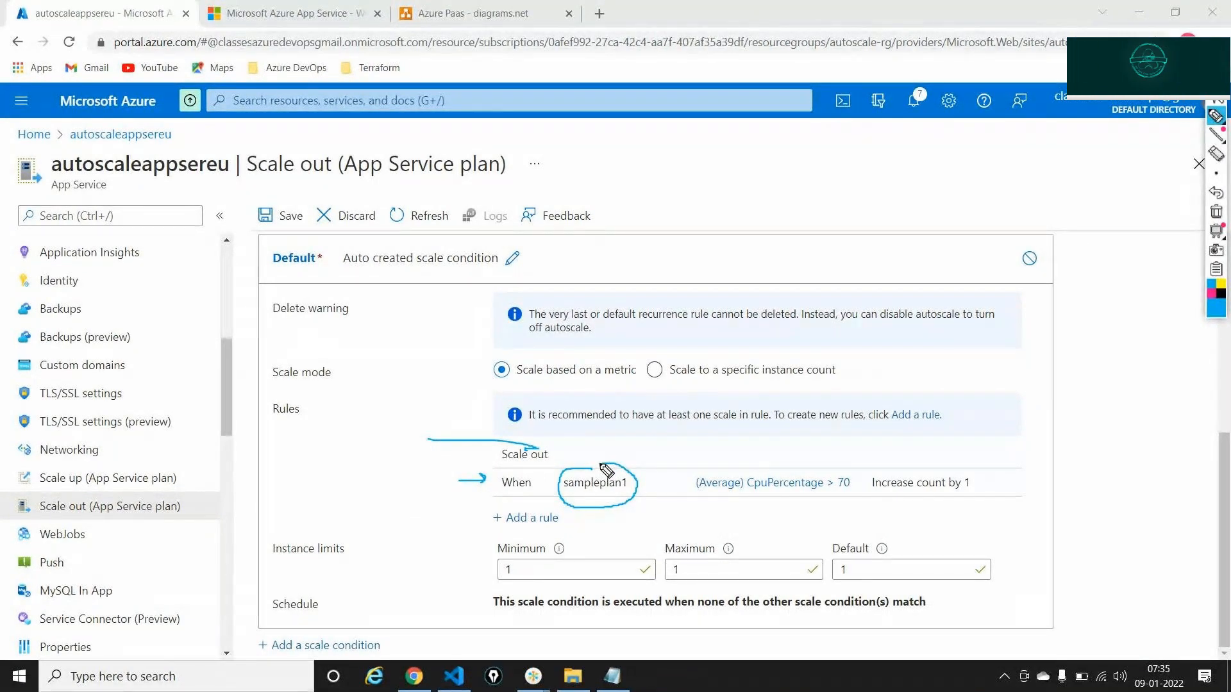
mouse_move(708, 501)
mouse_down()
mouse_move(840, 500)
mouse_move(863, 475)
mouse_move(696, 459)
mouse_move(689, 497)
mouse_move(719, 511)
mouse_up()
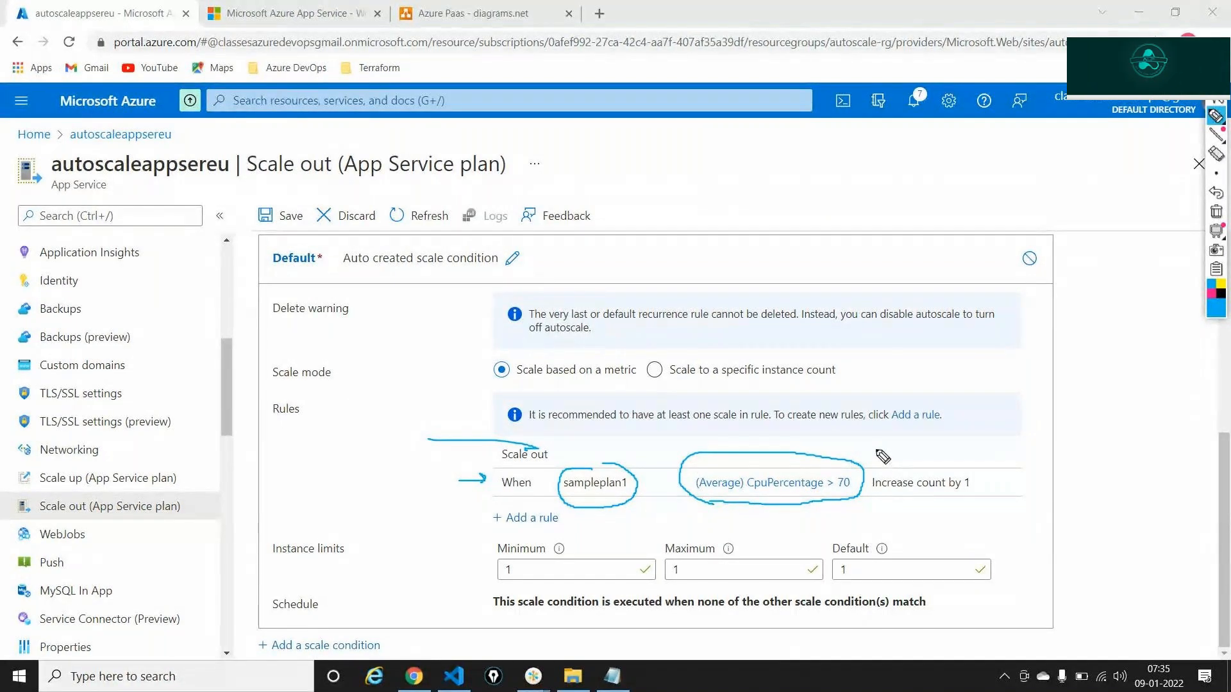
mouse_move(873, 462)
mouse_down()
mouse_move(876, 497)
mouse_move(965, 495)
mouse_move(997, 477)
mouse_move(879, 463)
mouse_up()
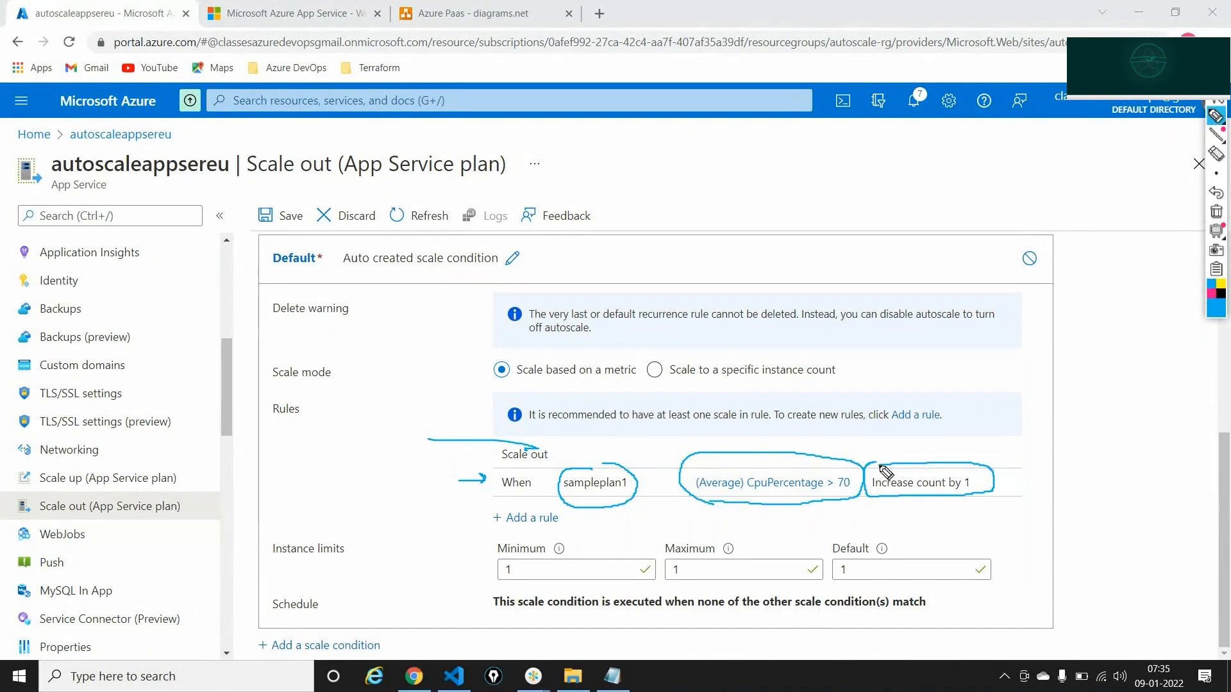
click(1217, 212)
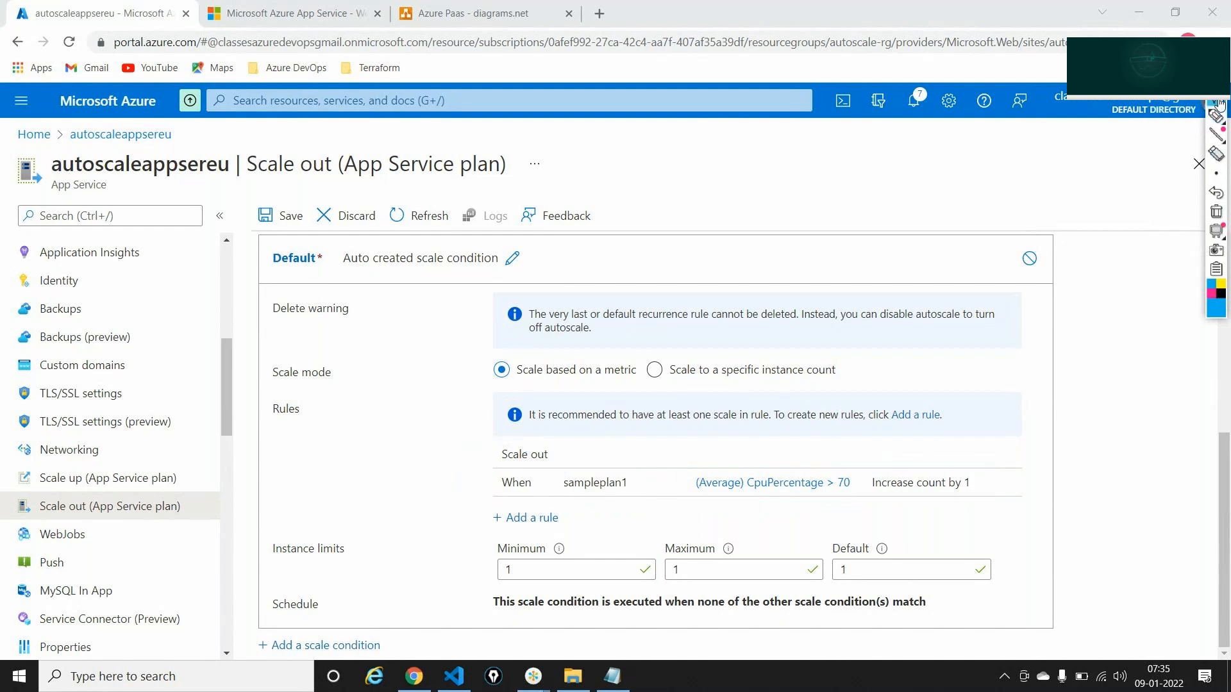
Step: Switch to the Azure Paas diagram and delete the second virtual machine, its arrow and its 100 ACU label
click(475, 12)
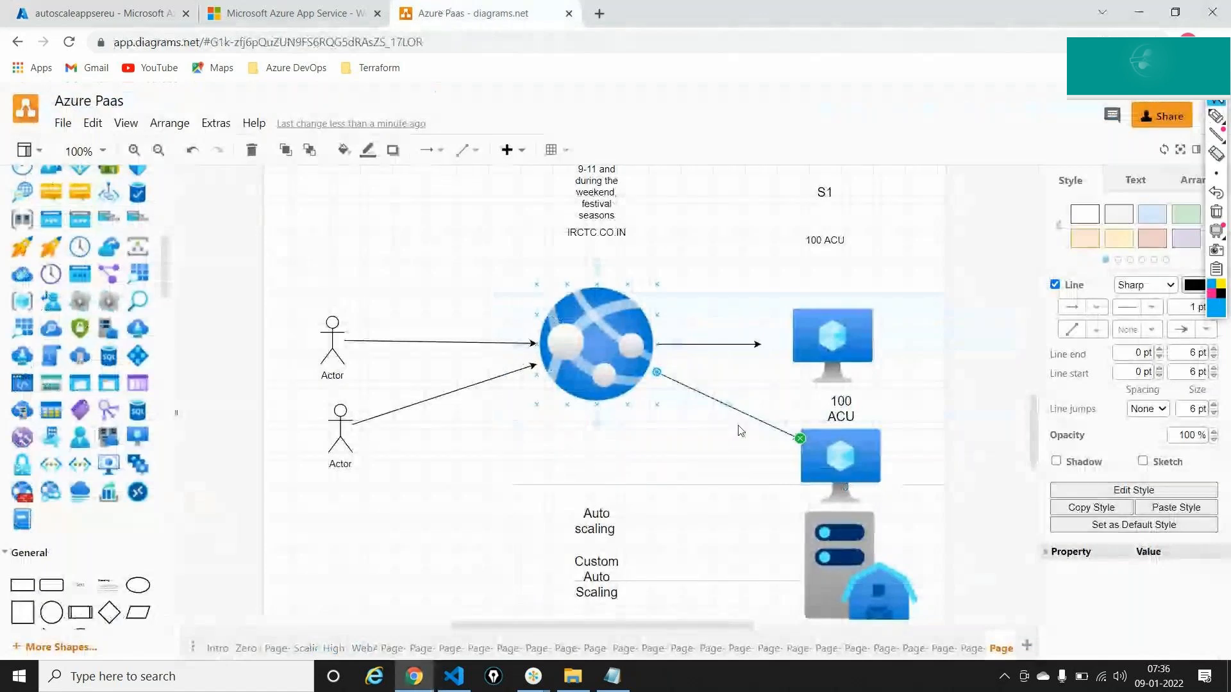
click(824, 444)
key(Delete)
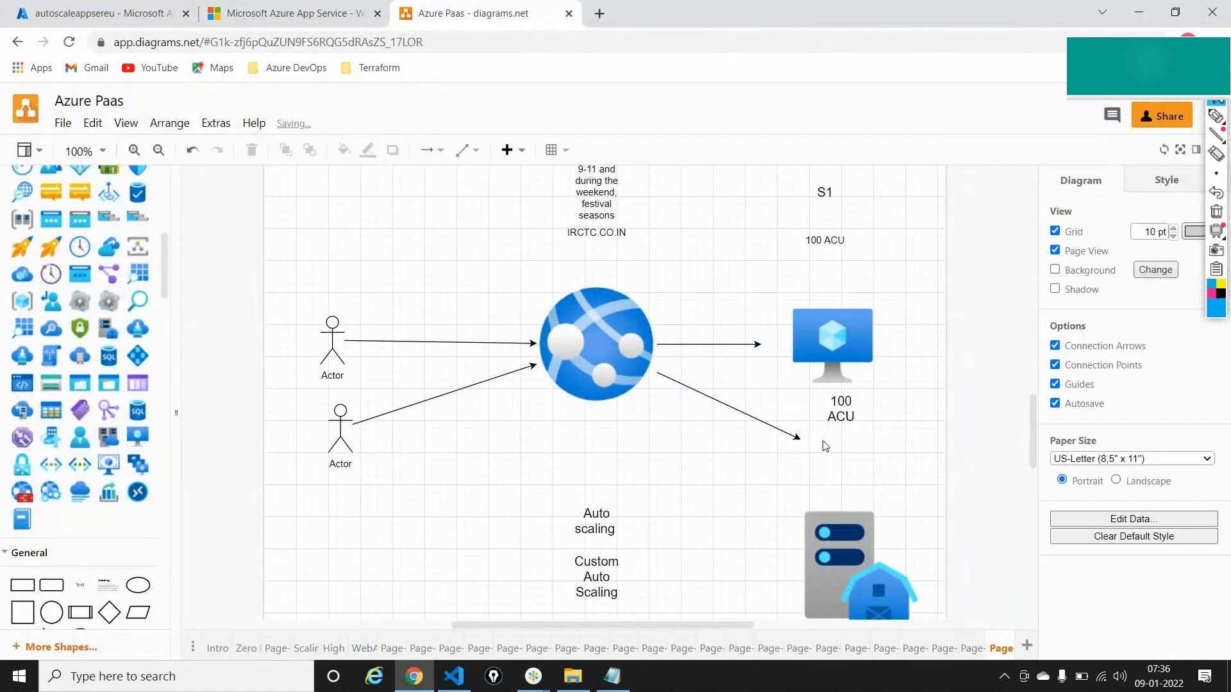
click(733, 408)
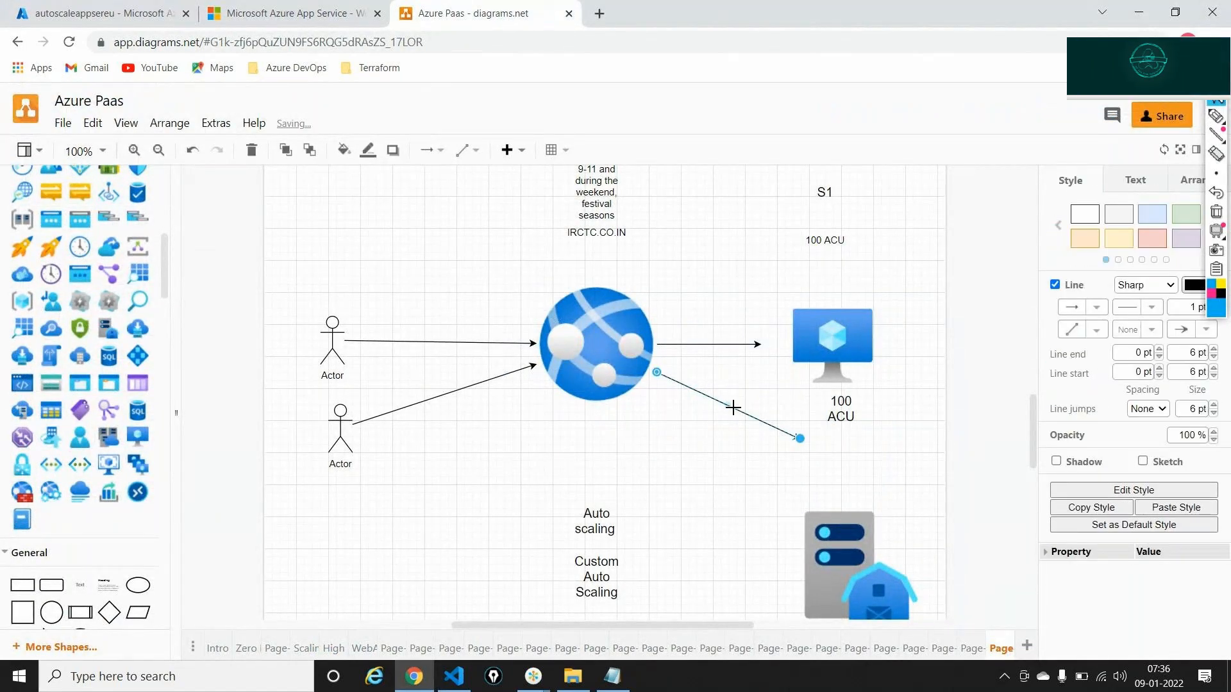
key(Delete)
click(843, 409)
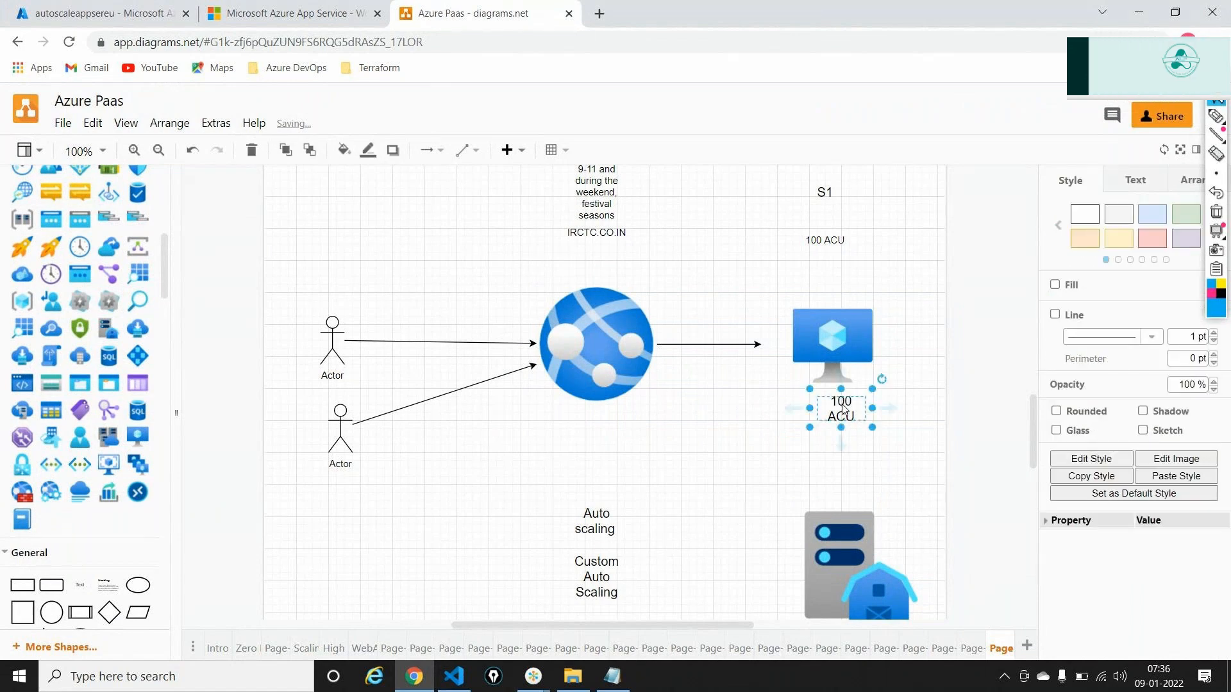
key(Delete)
Step: Highlight the ACU label above the remaining virtual machine and compare it with the scale-out rule in the Azure portal
click(827, 242)
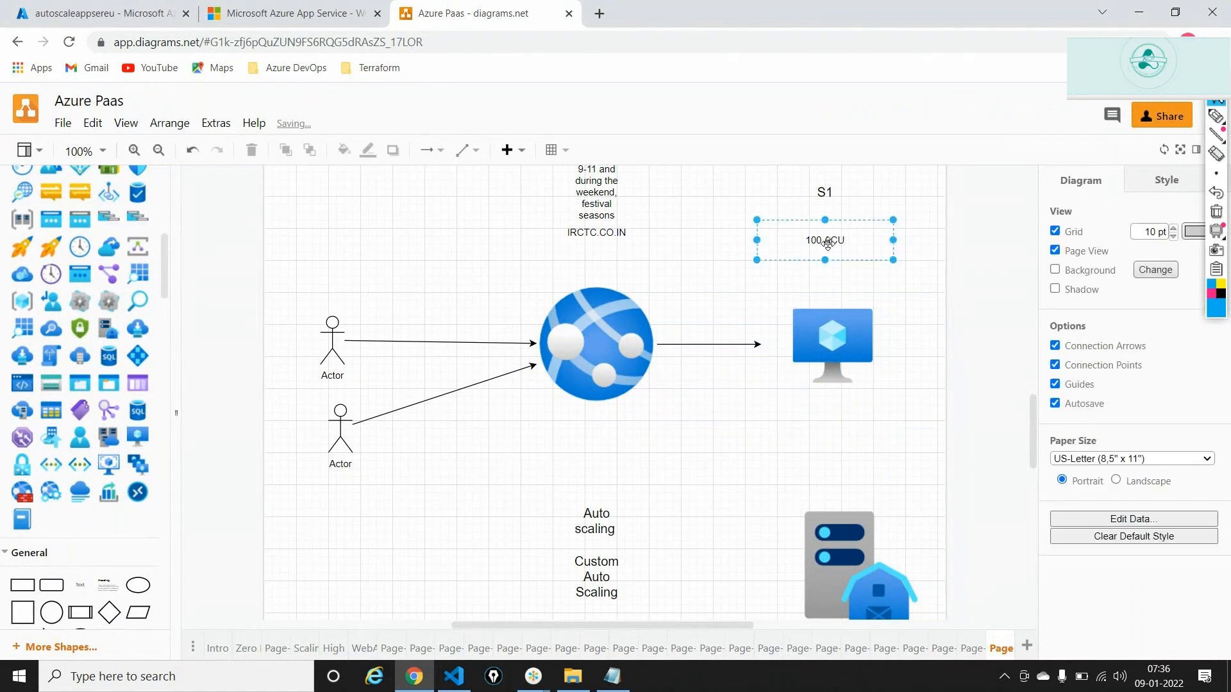
double_click(827, 242)
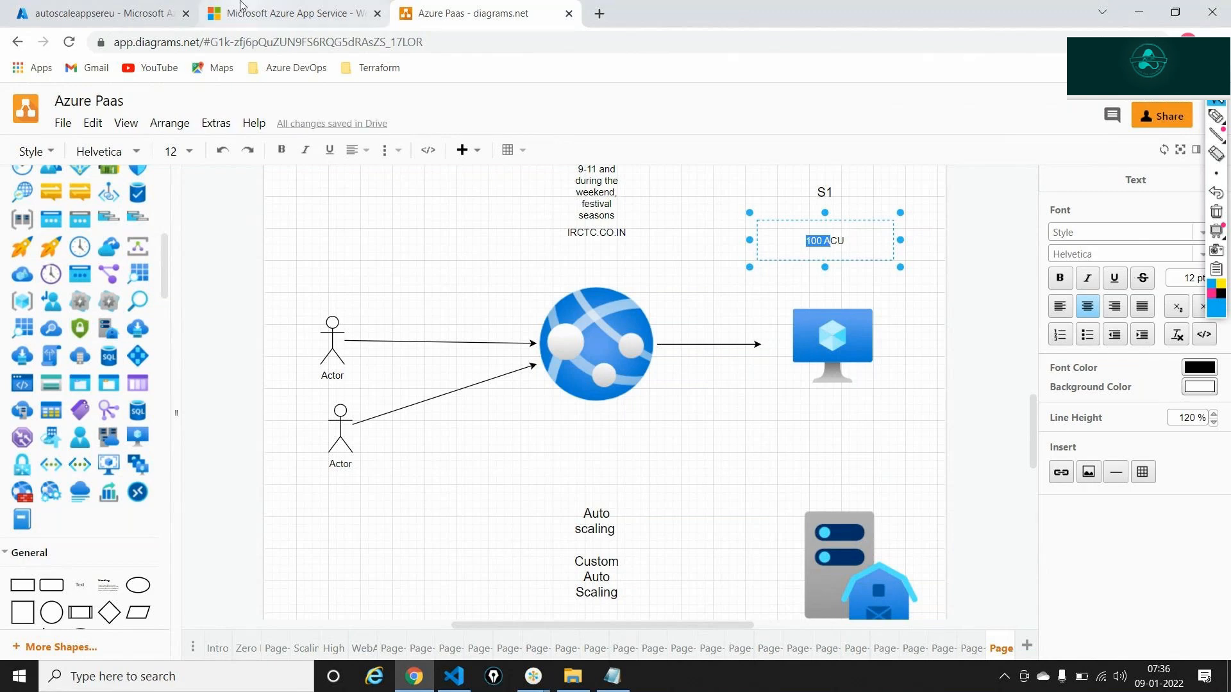
key(ctrl+1)
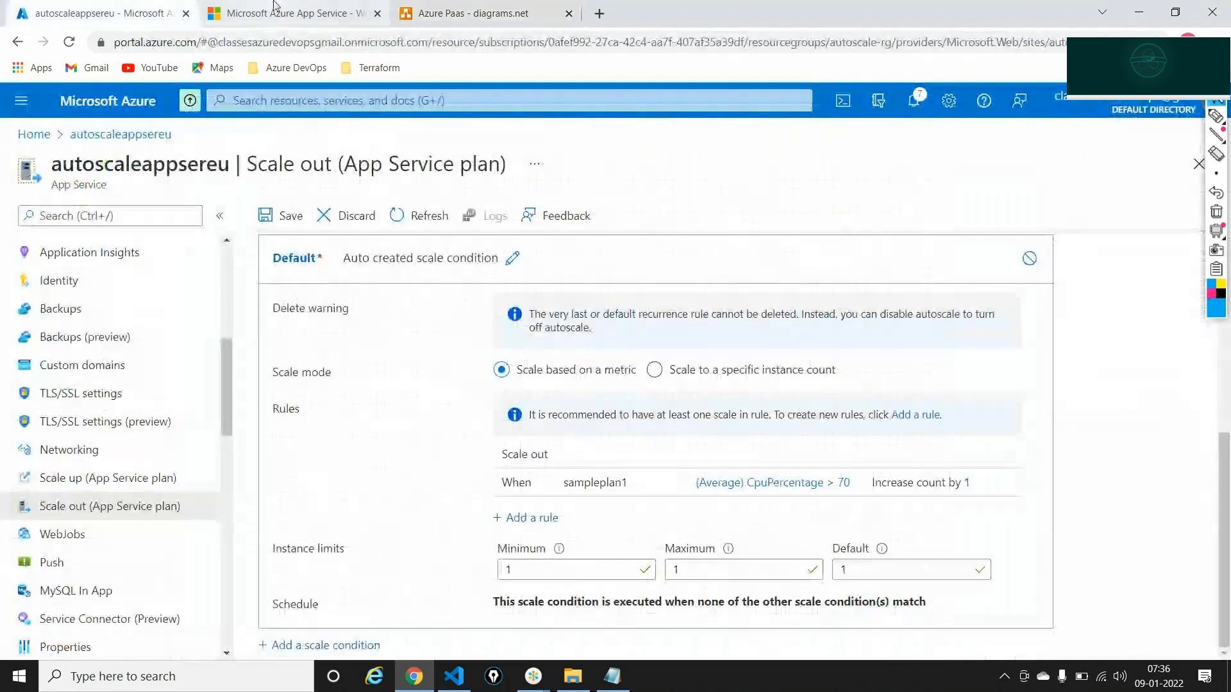
key(ctrl+3)
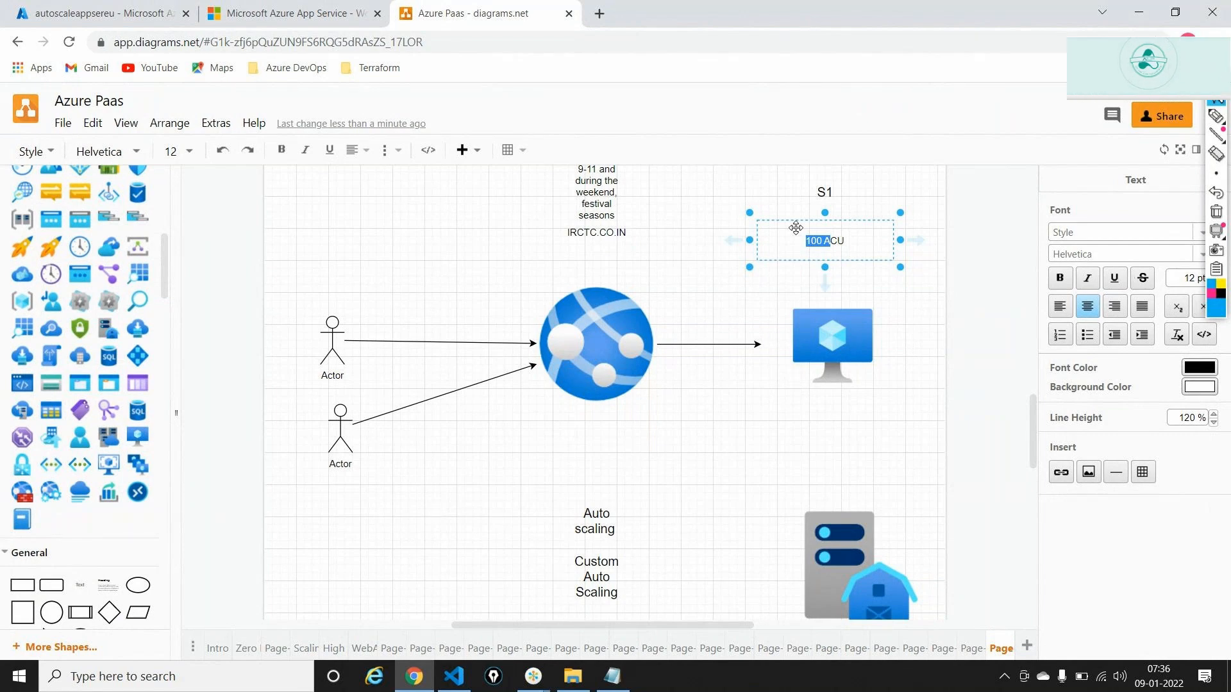
Step: Start a second rule for the default scale condition in the Azure portal, with operator Less than and a metric threshold of 50
key(ctrl+Tab)
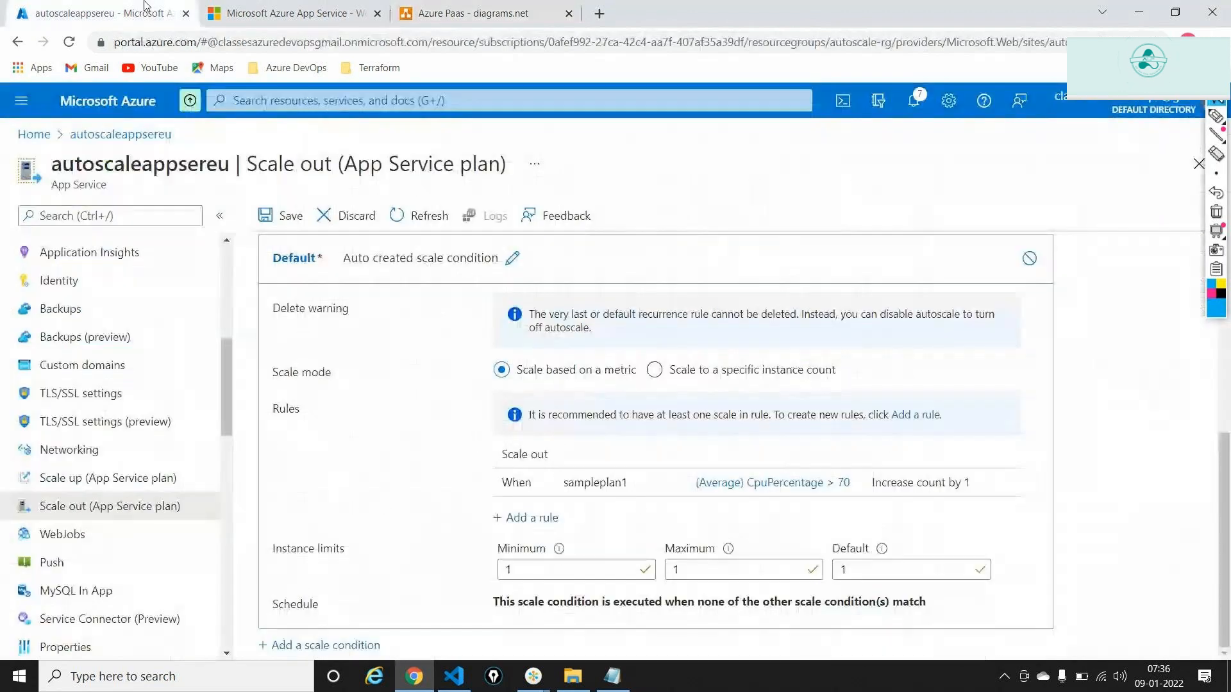
click(550, 519)
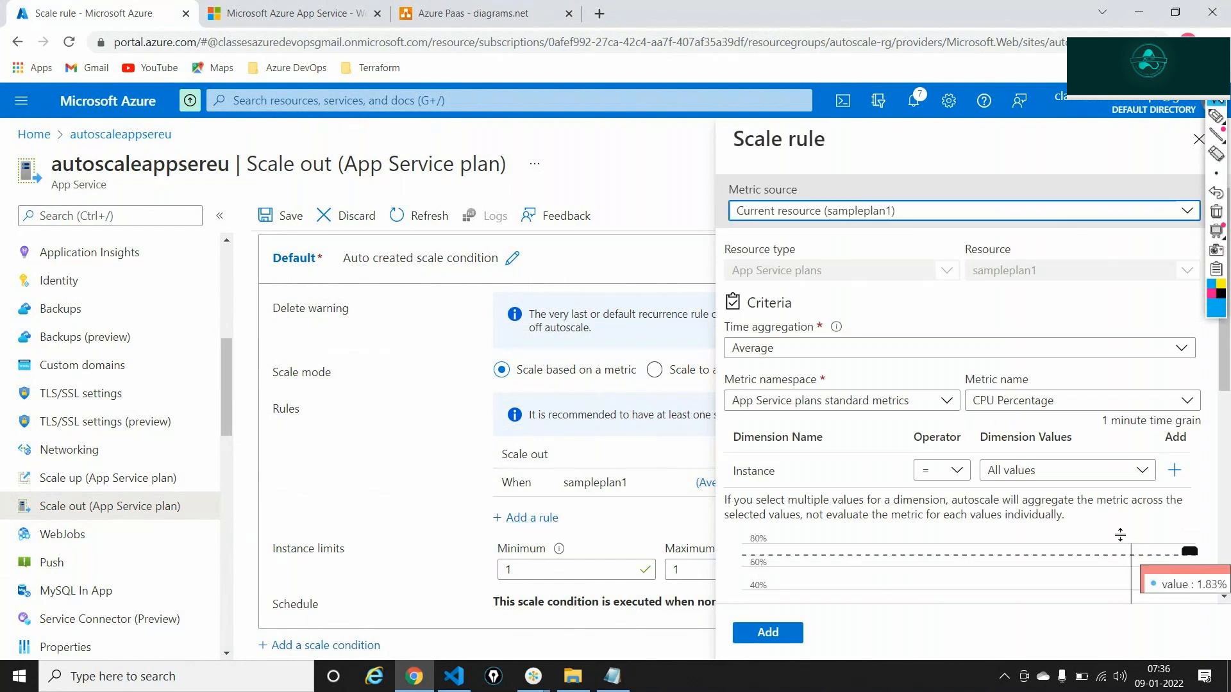
scroll(1013, 431, down, 3)
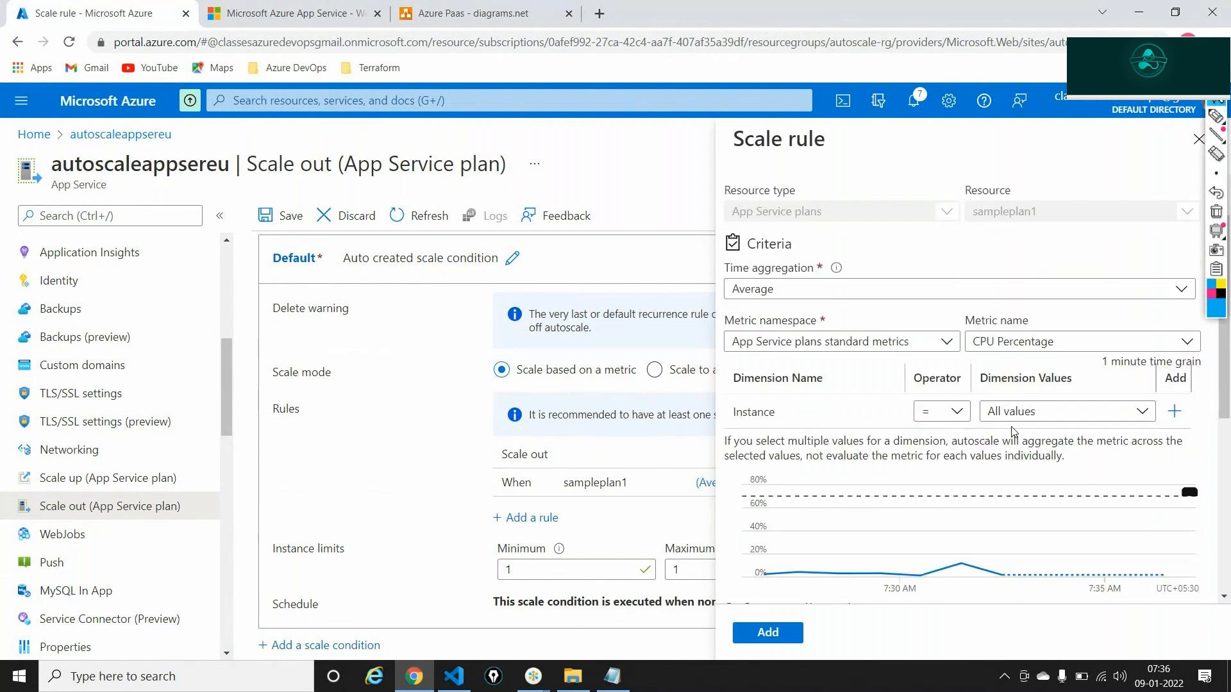
scroll(1013, 431, down, 4)
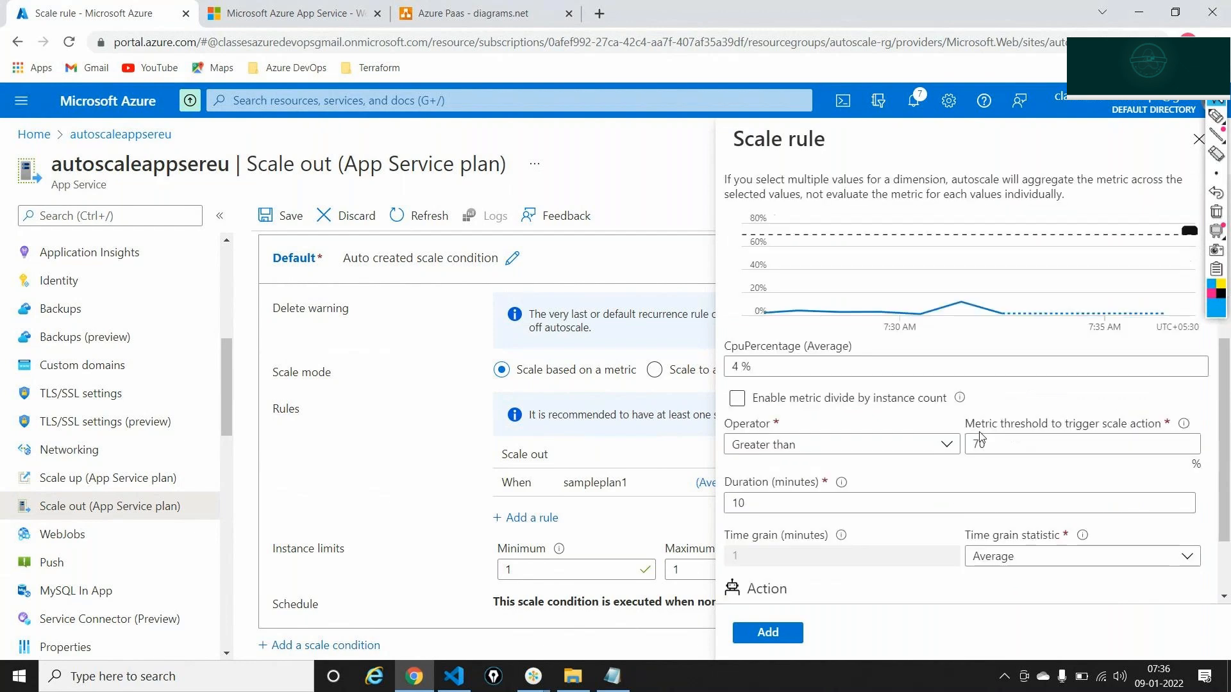
click(947, 445)
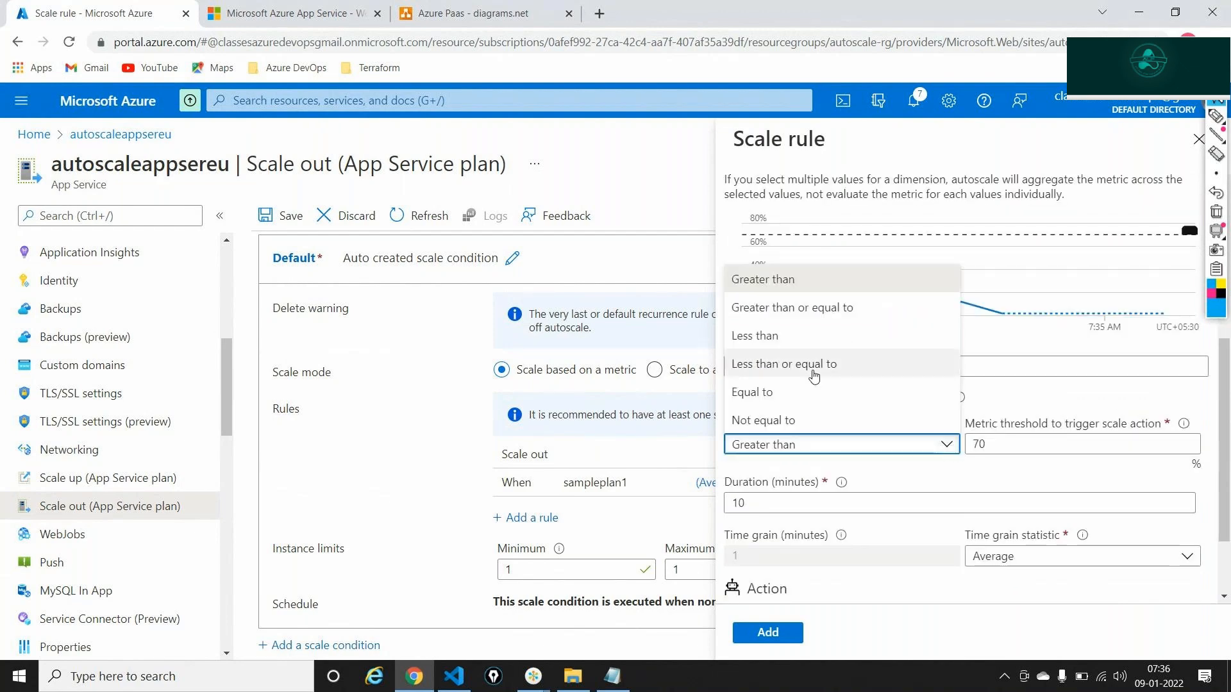
click(796, 336)
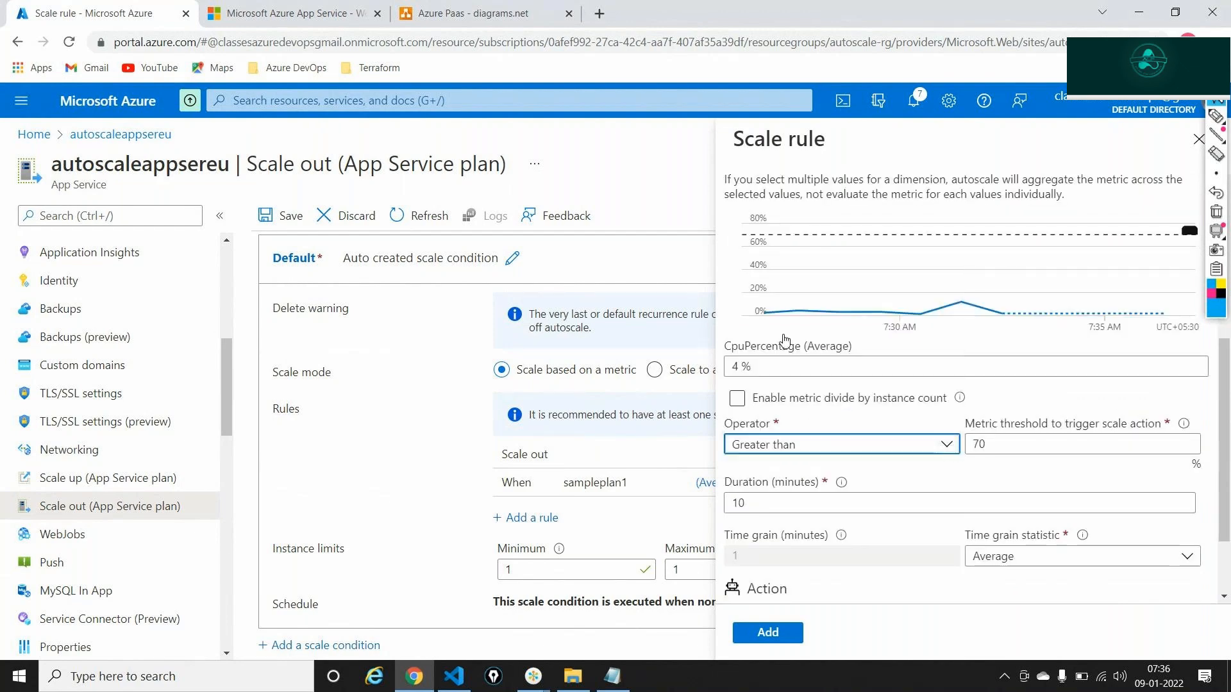
double_click(992, 445)
text(50)
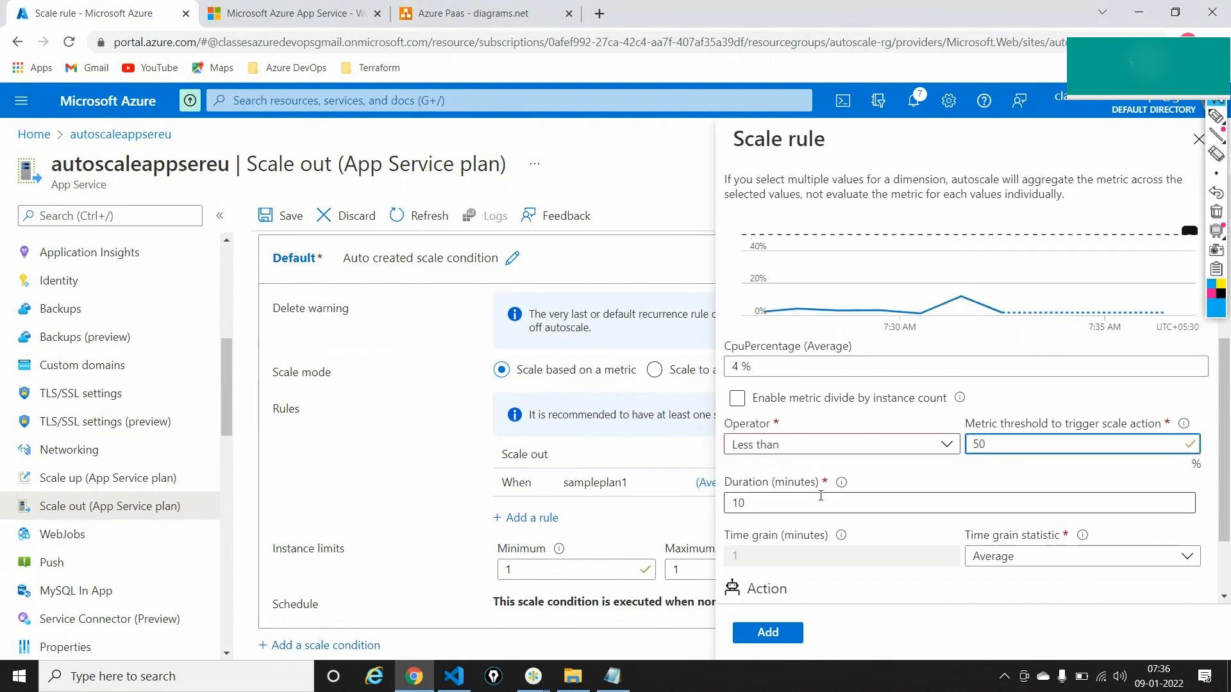
Step: Set the second rule's action to Decrease count by with an instance count of 1, and add the rule
scroll(821, 495, down, 2)
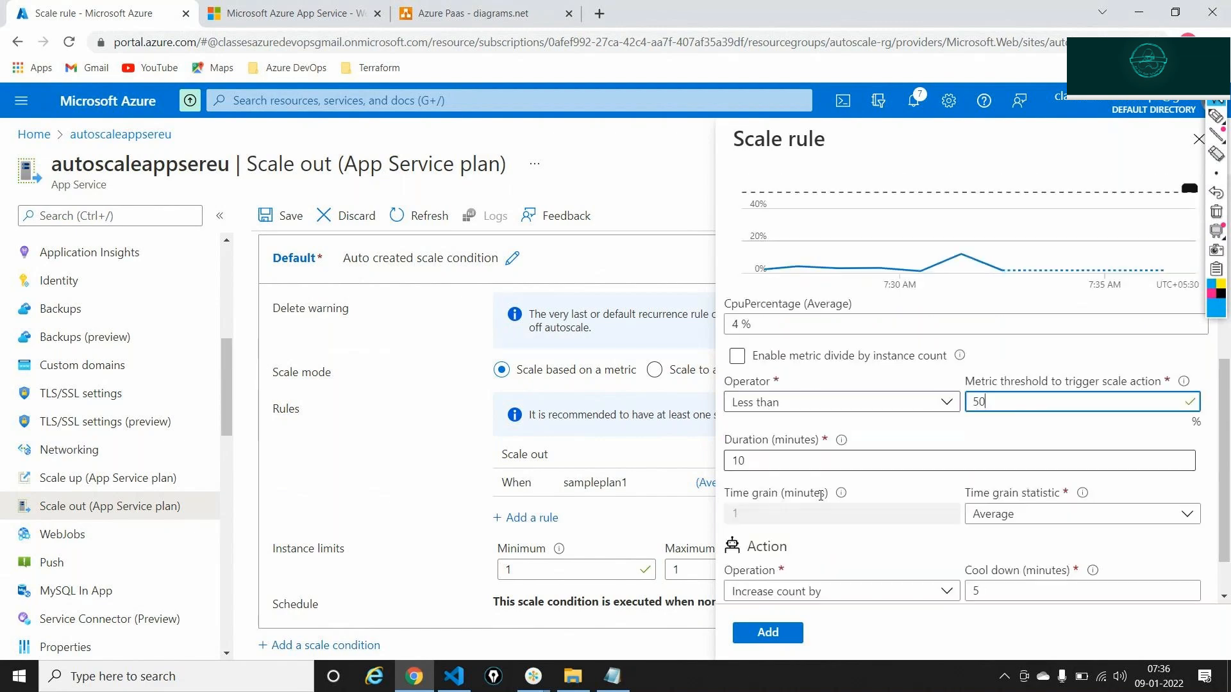
click(874, 532)
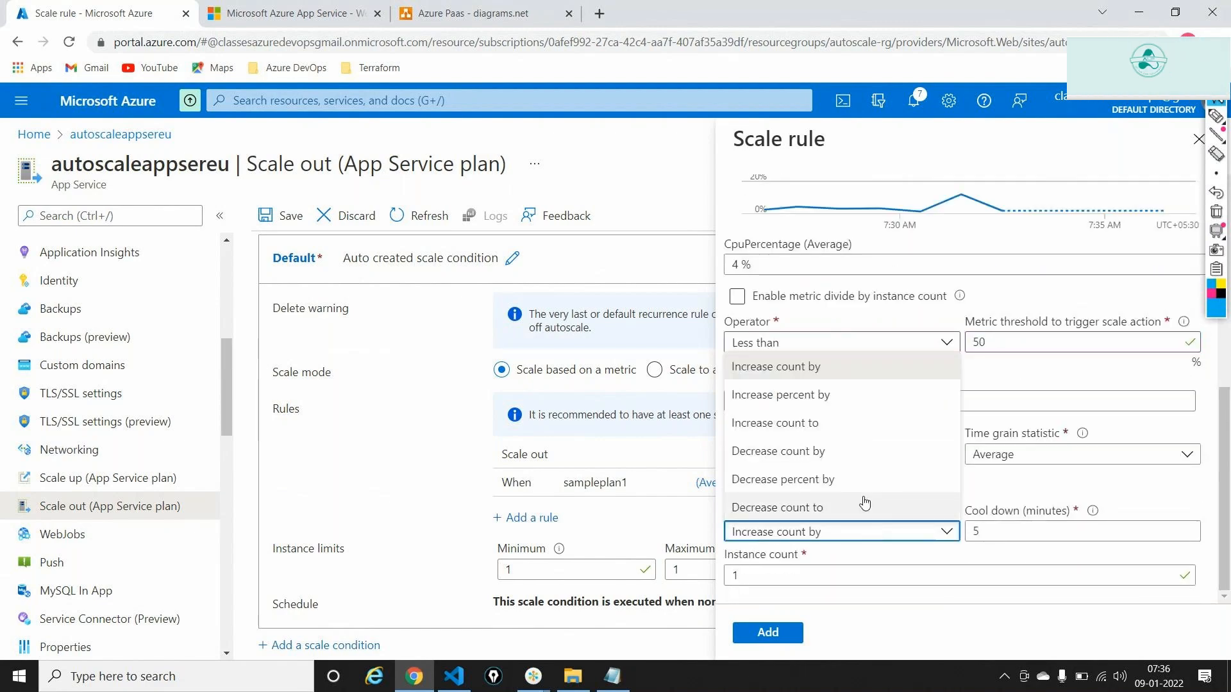
click(830, 452)
double_click(804, 575)
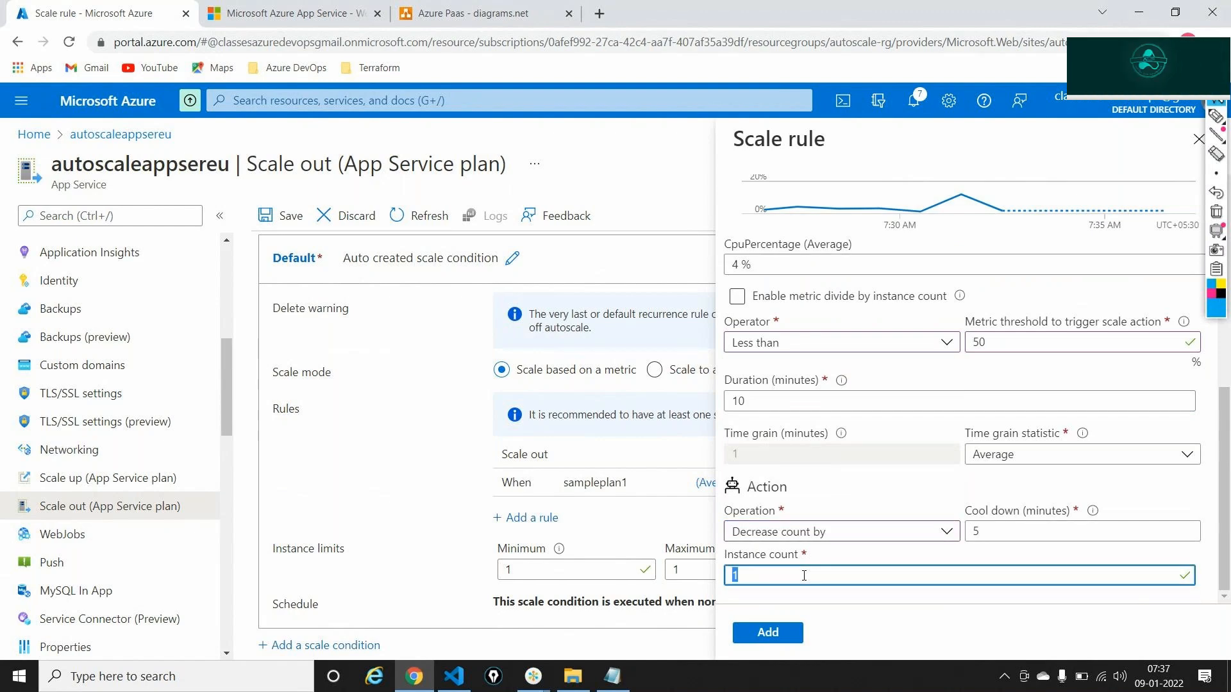
click(784, 632)
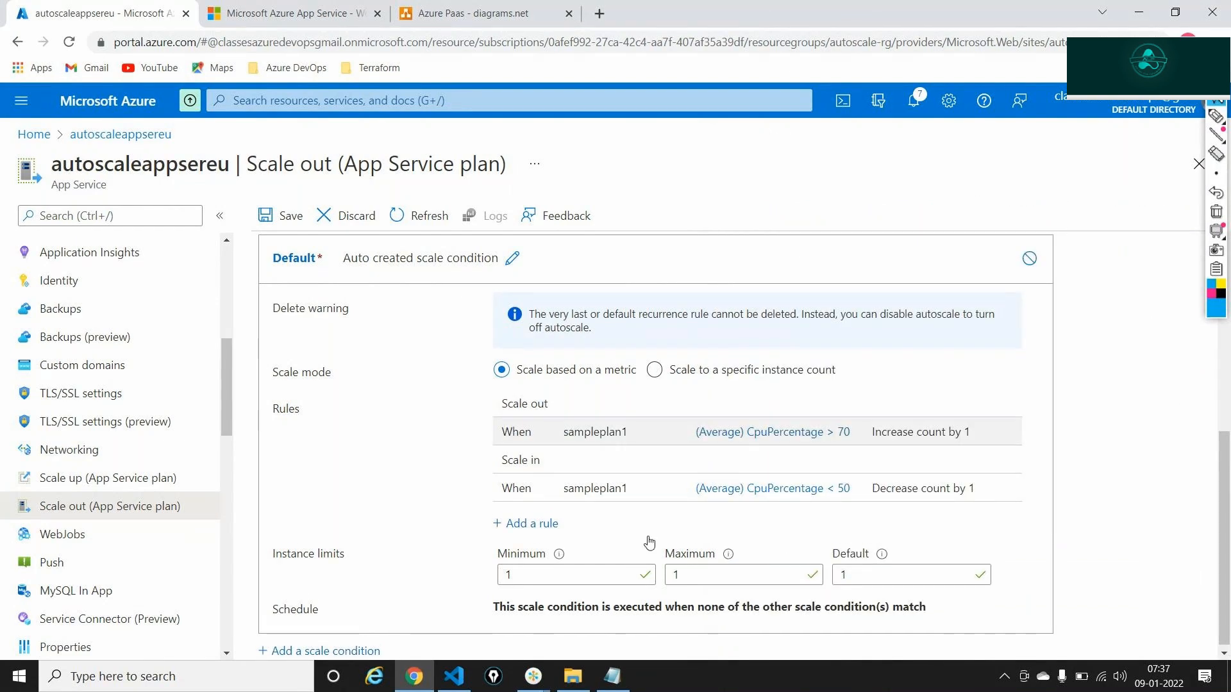
Step: Set the minimum instance limit of the default scale condition to 2
click(564, 573)
double_click(564, 573)
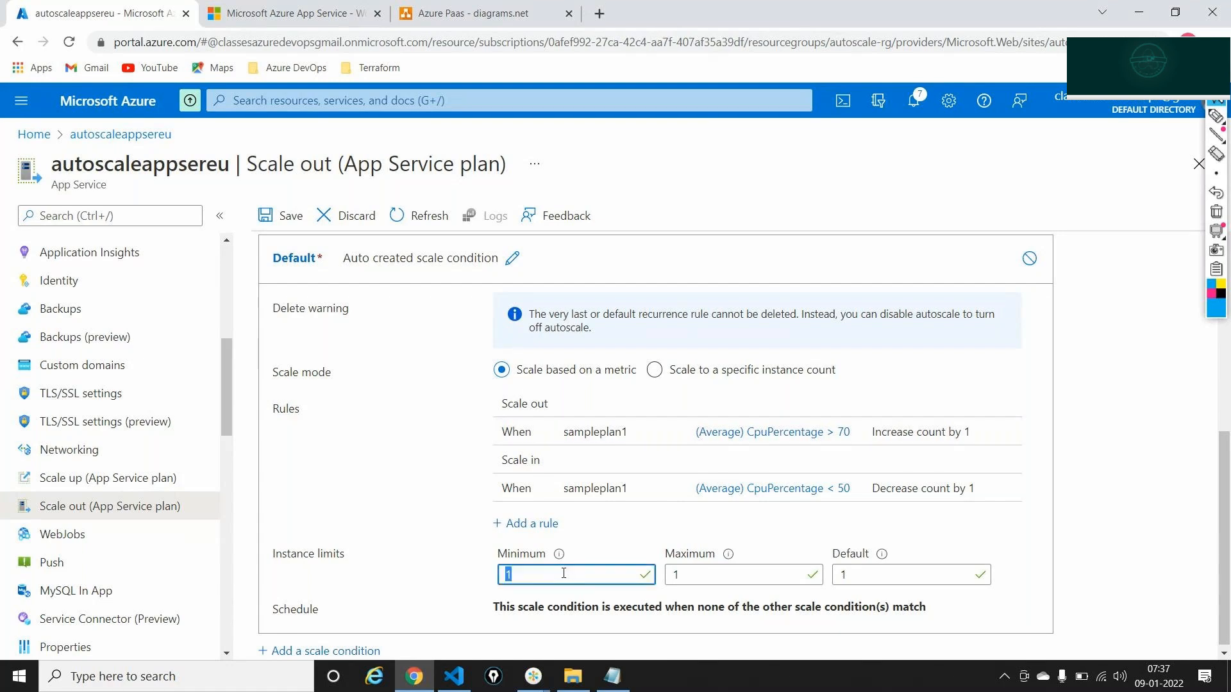
double_click(866, 580)
double_click(783, 577)
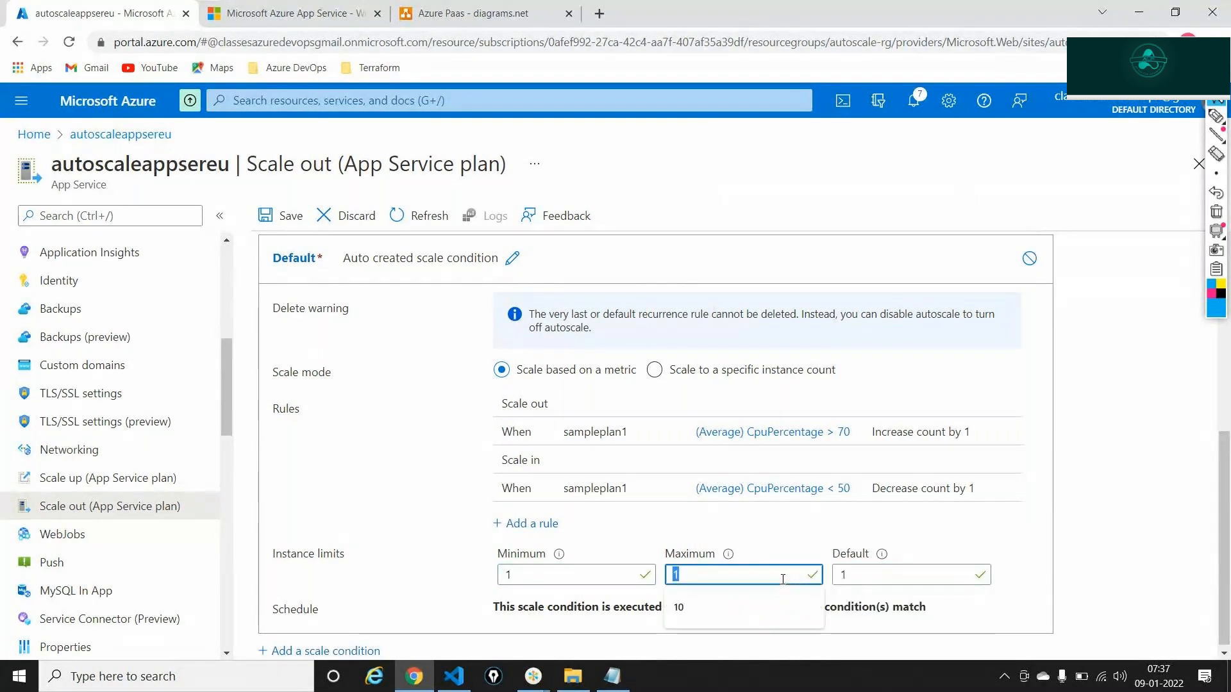
click(525, 575)
key(BackSpace)
text(2)
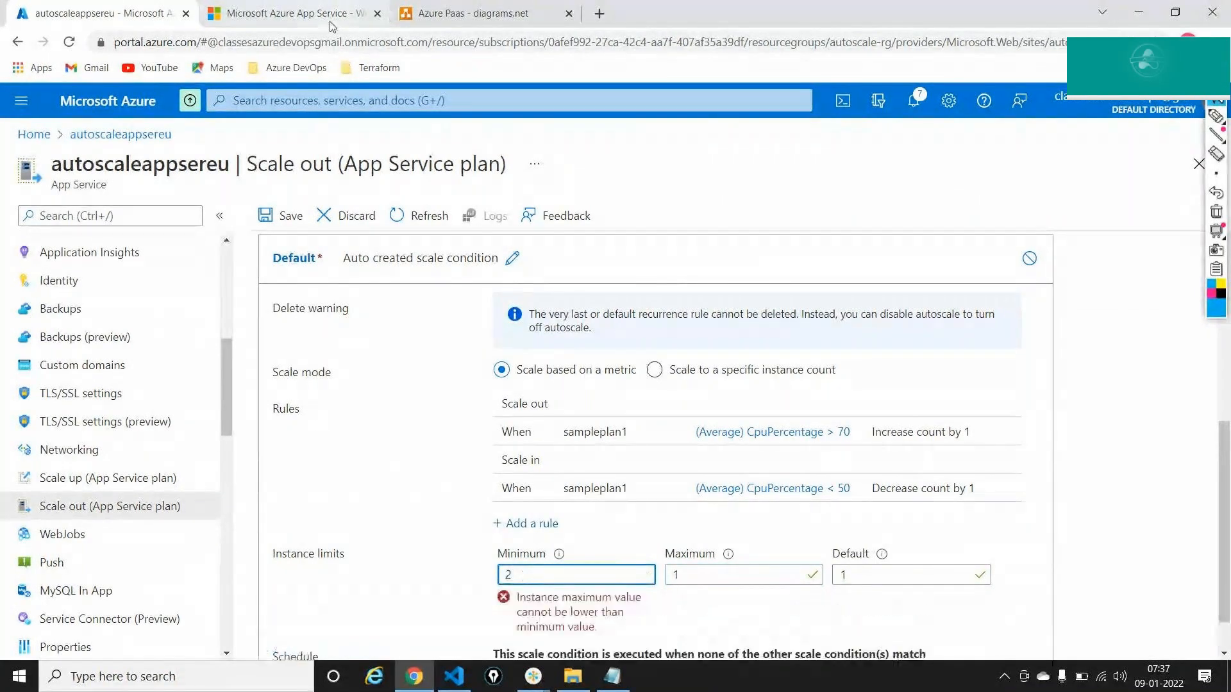
Step: Switch to the Azure Paas diagram, duplicate the virtual machine below the first one, and connect the app service icon to the copy with an arrow
click(474, 5)
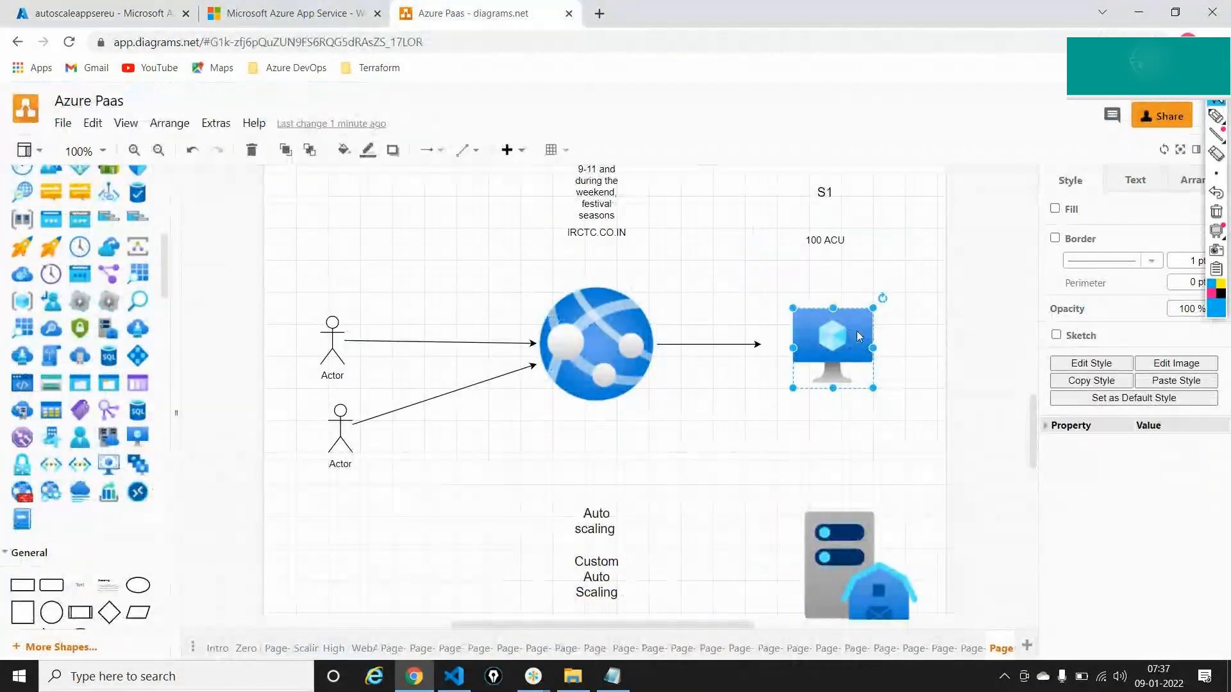
drag(857, 330, 858, 455)
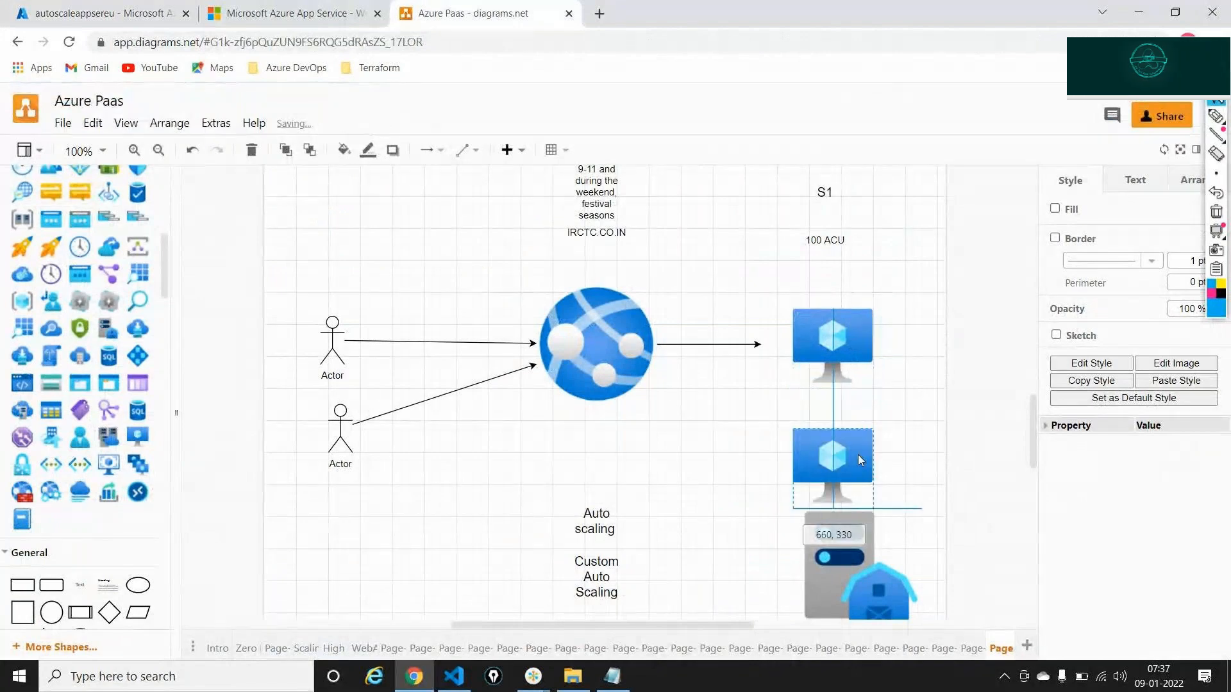
click(730, 418)
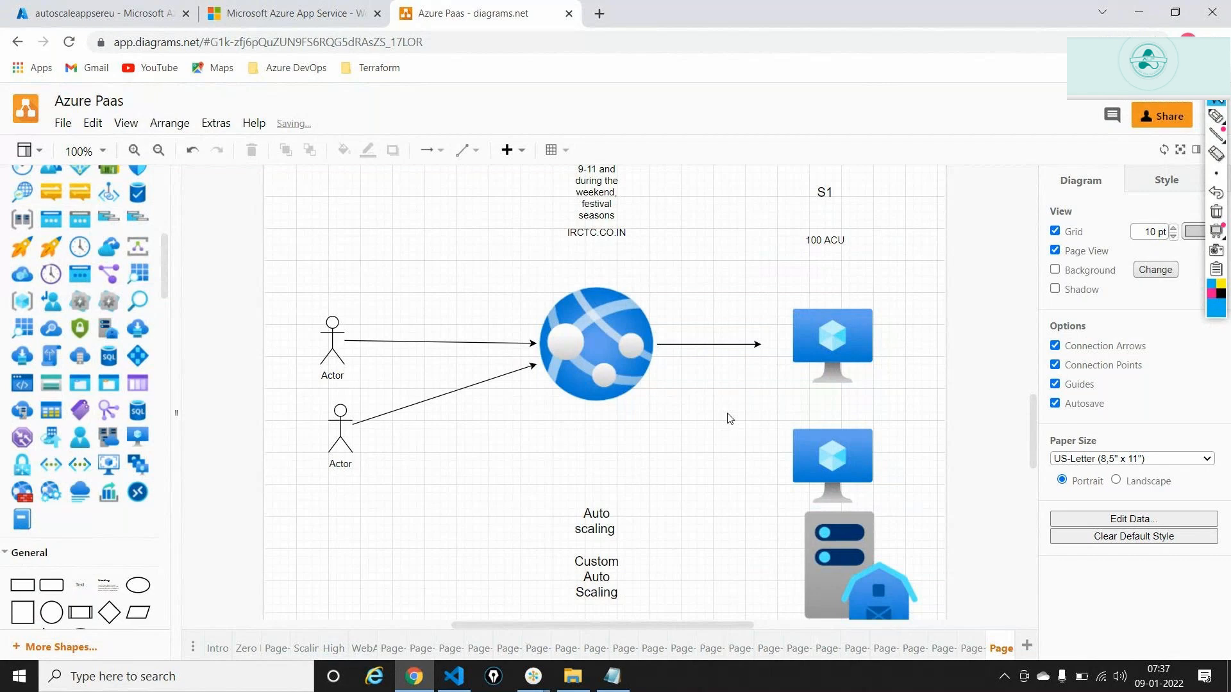
click(654, 378)
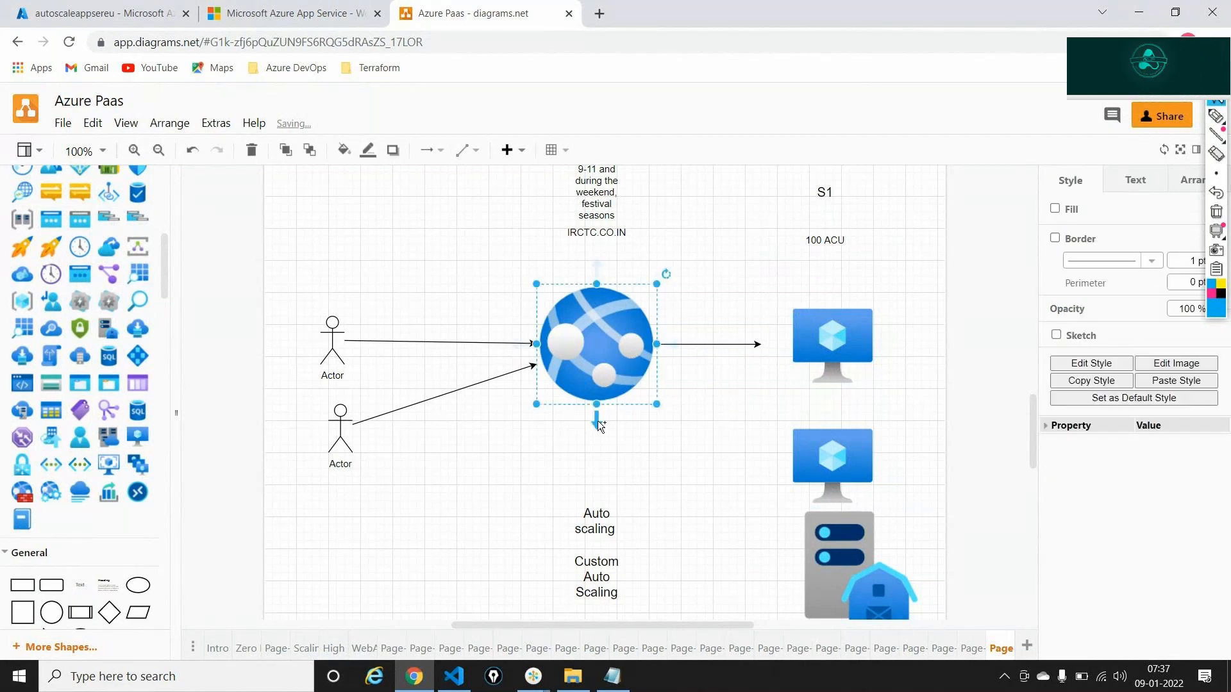
drag(597, 421, 795, 462)
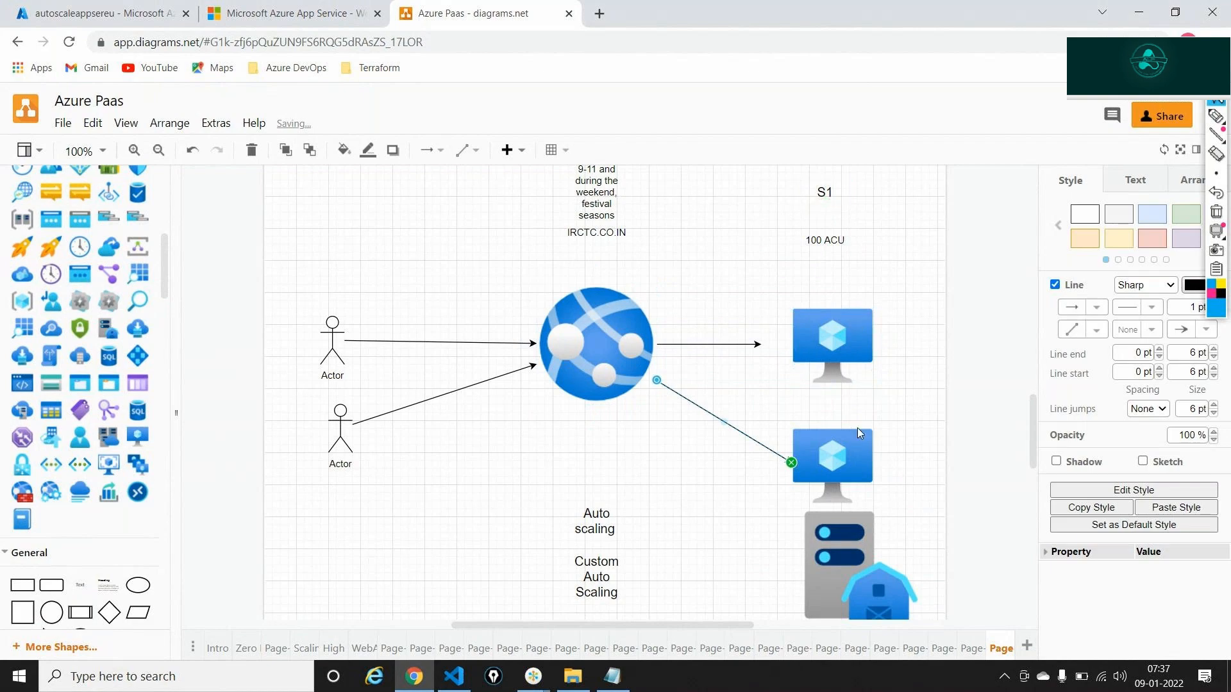
Step: Switch back to the Azure portal and set the default instance limit to 2 and the maximum to 8
click(188, 6)
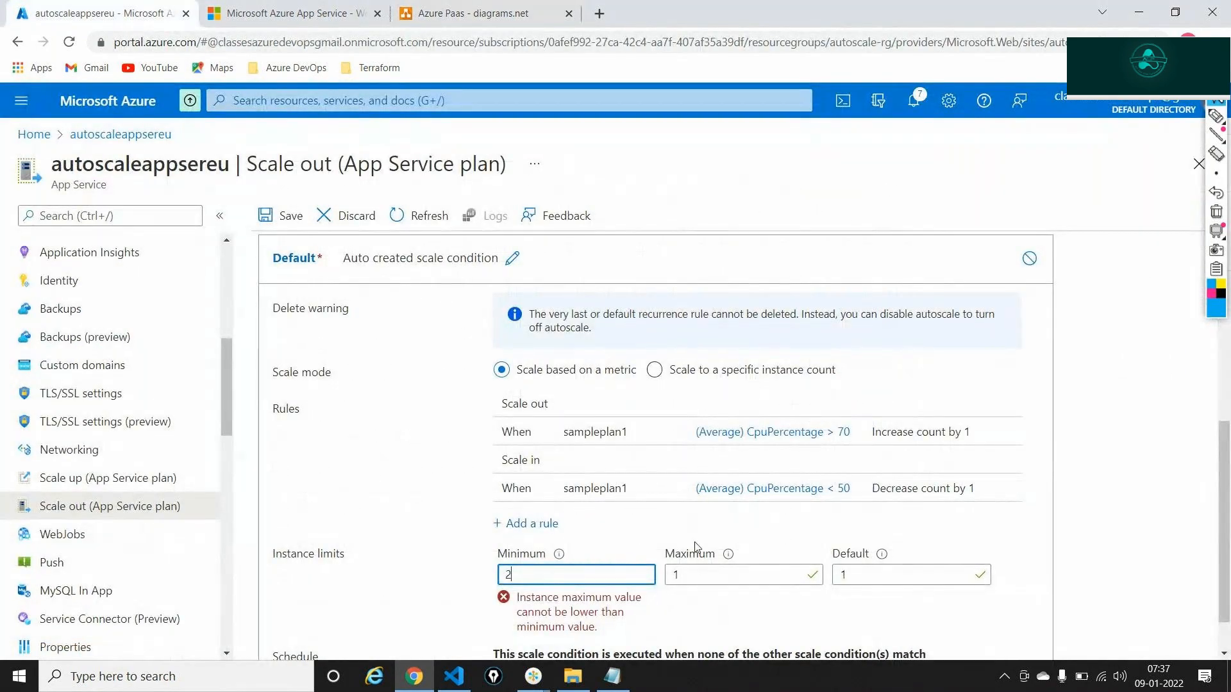
click(910, 571)
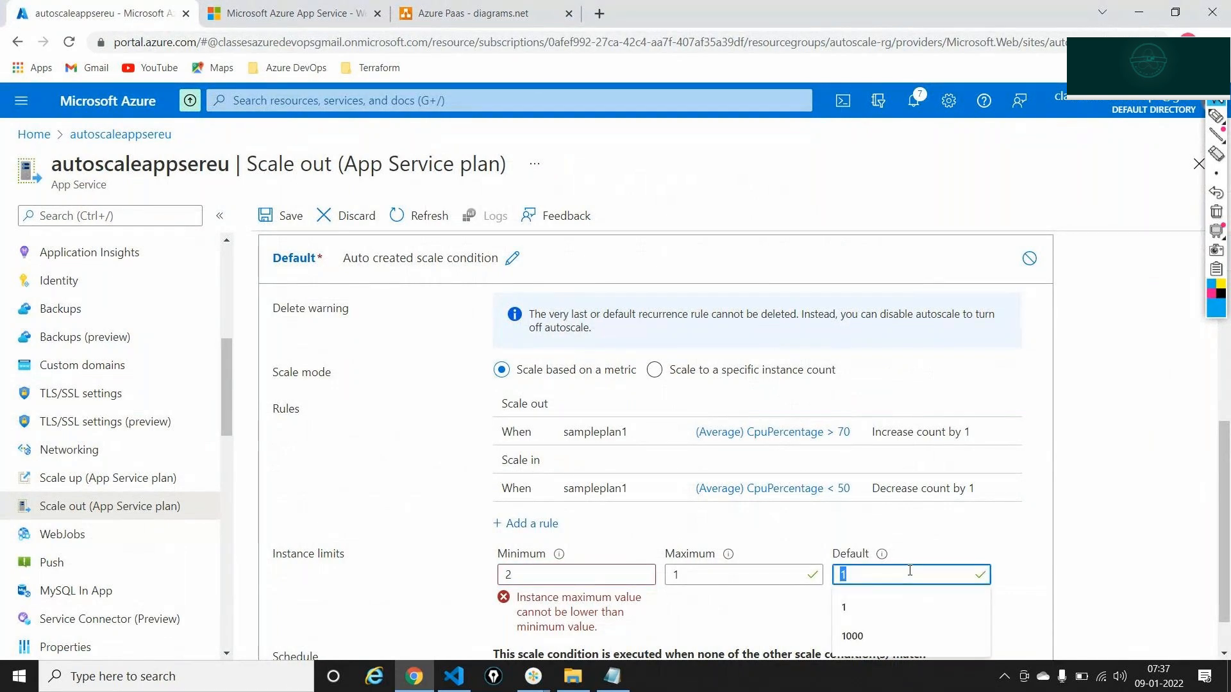
text(2)
click(955, 530)
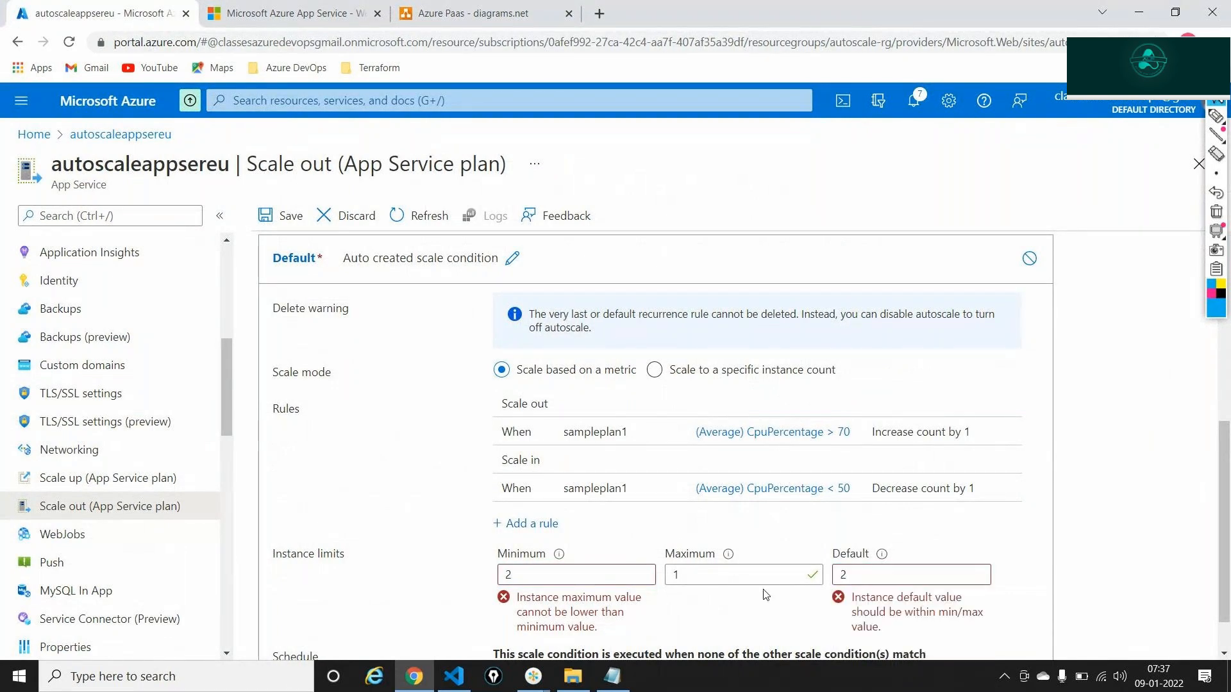
click(736, 571)
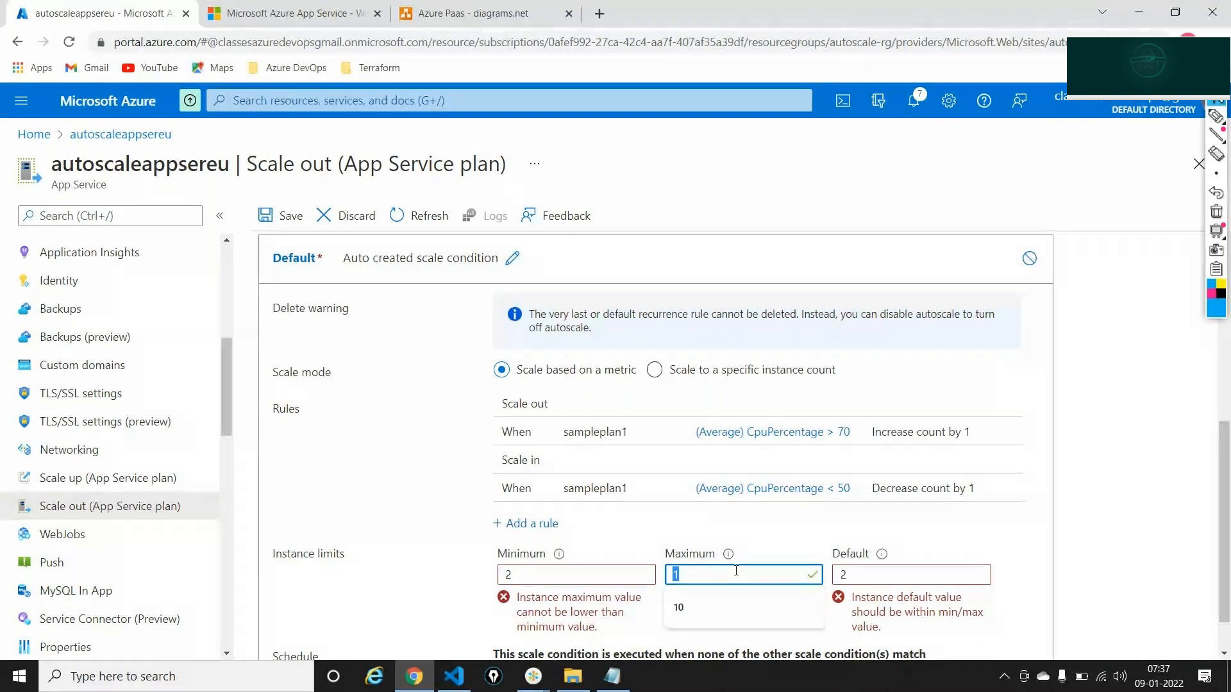
text(8)
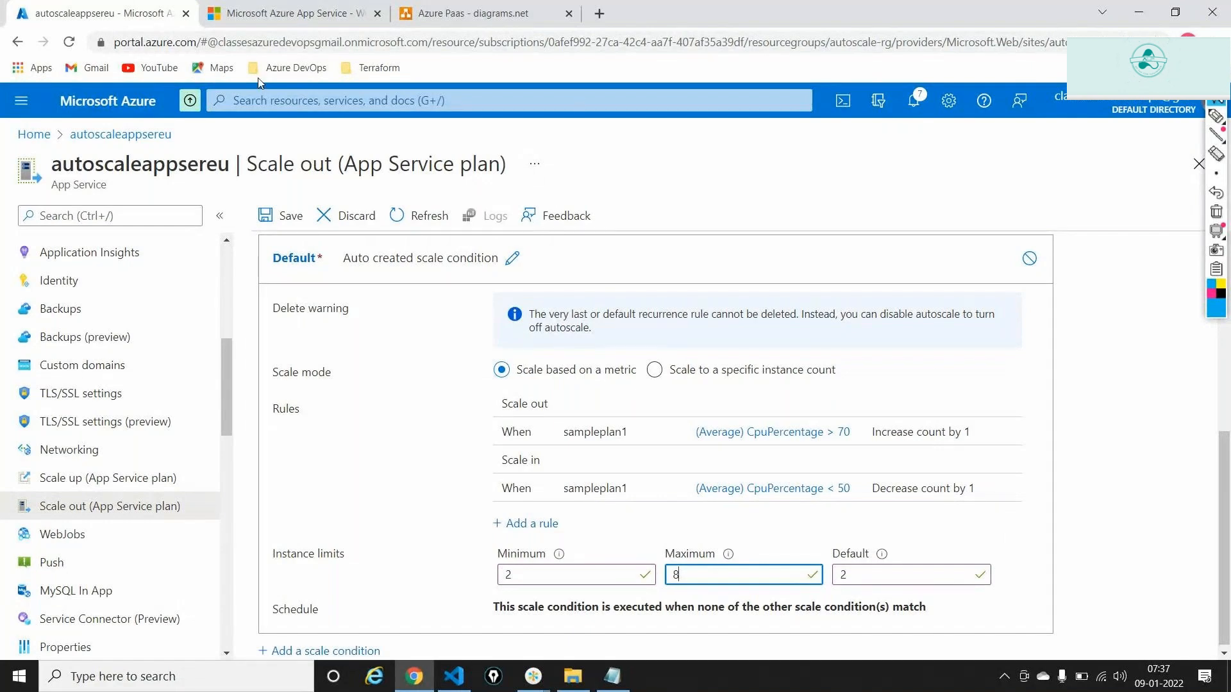
Step: Glance at the diagram, draw pen arrows at the portal's Scale in rule, Scale out rule and Save command, and erase them
click(393, 8)
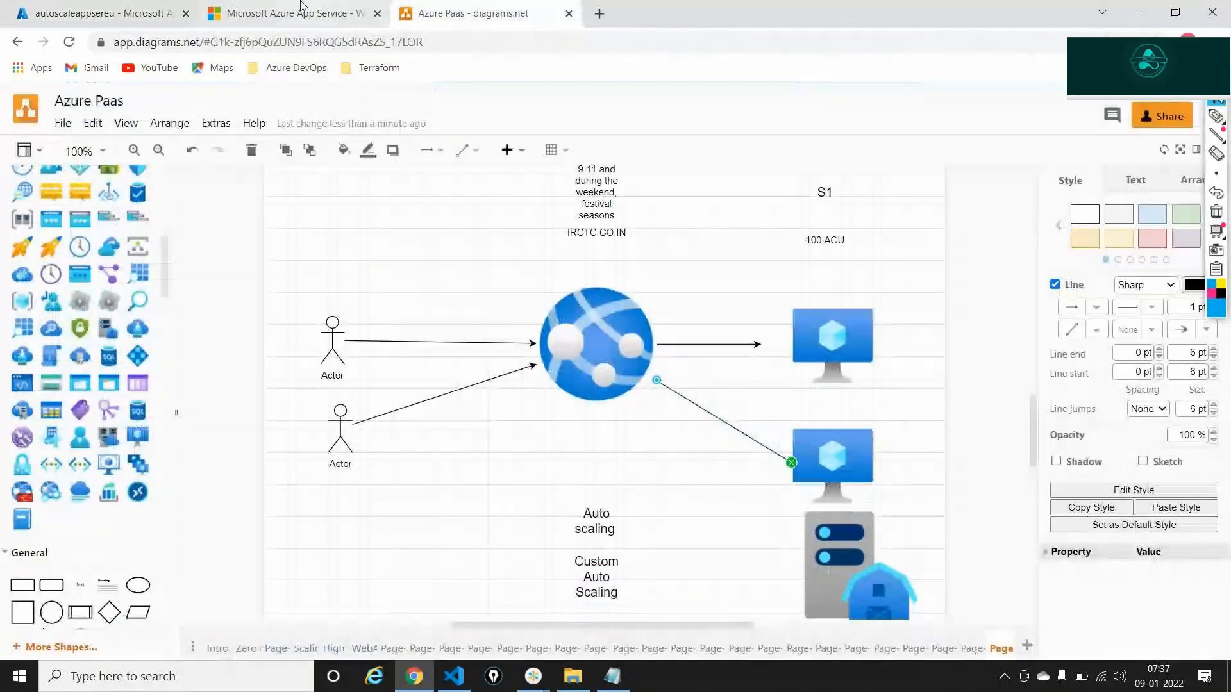
click(160, 13)
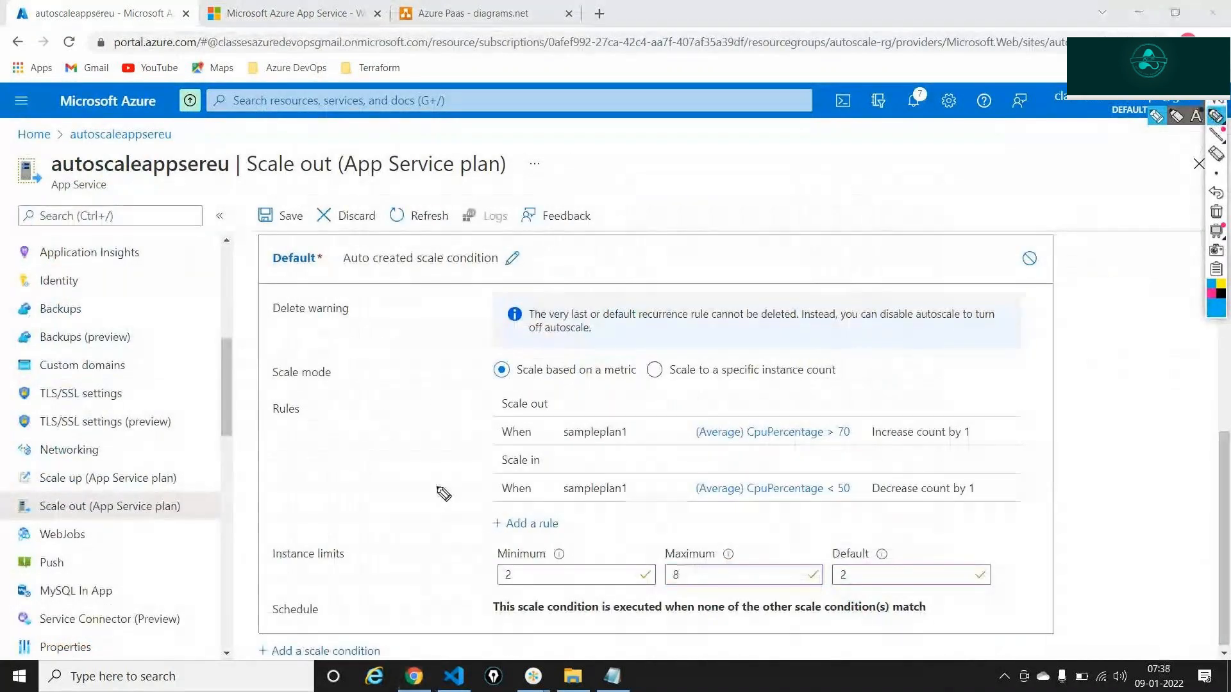
drag(430, 478, 482, 483)
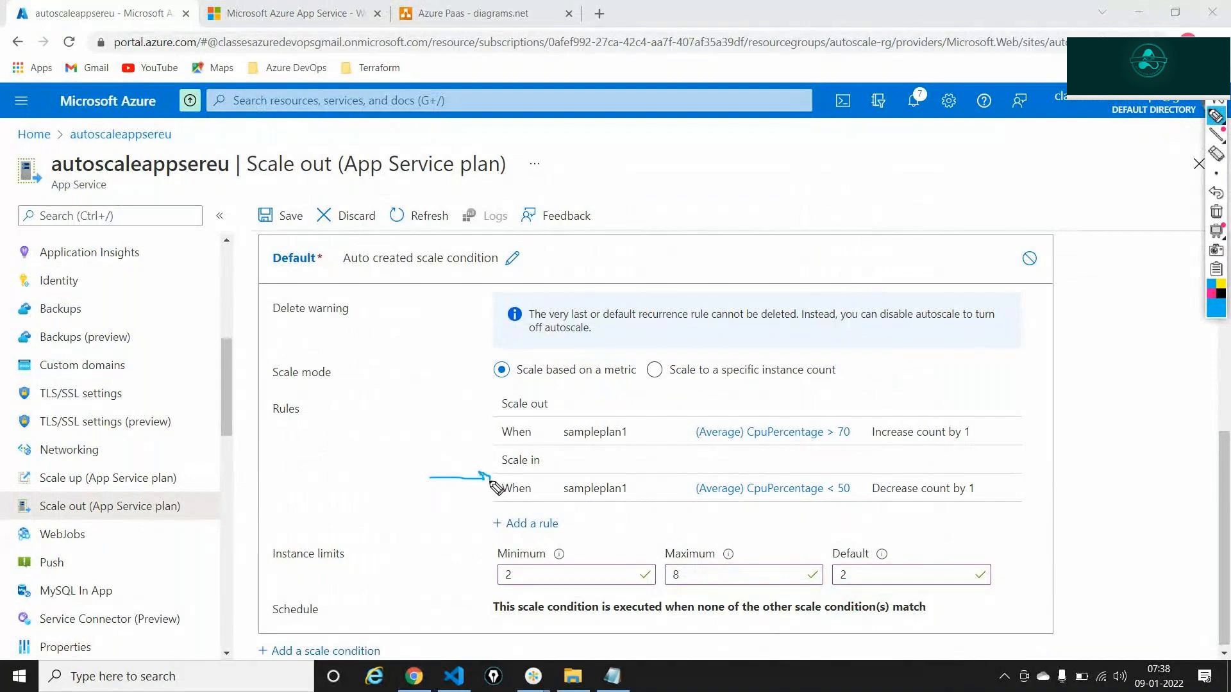
drag(396, 399, 401, 401)
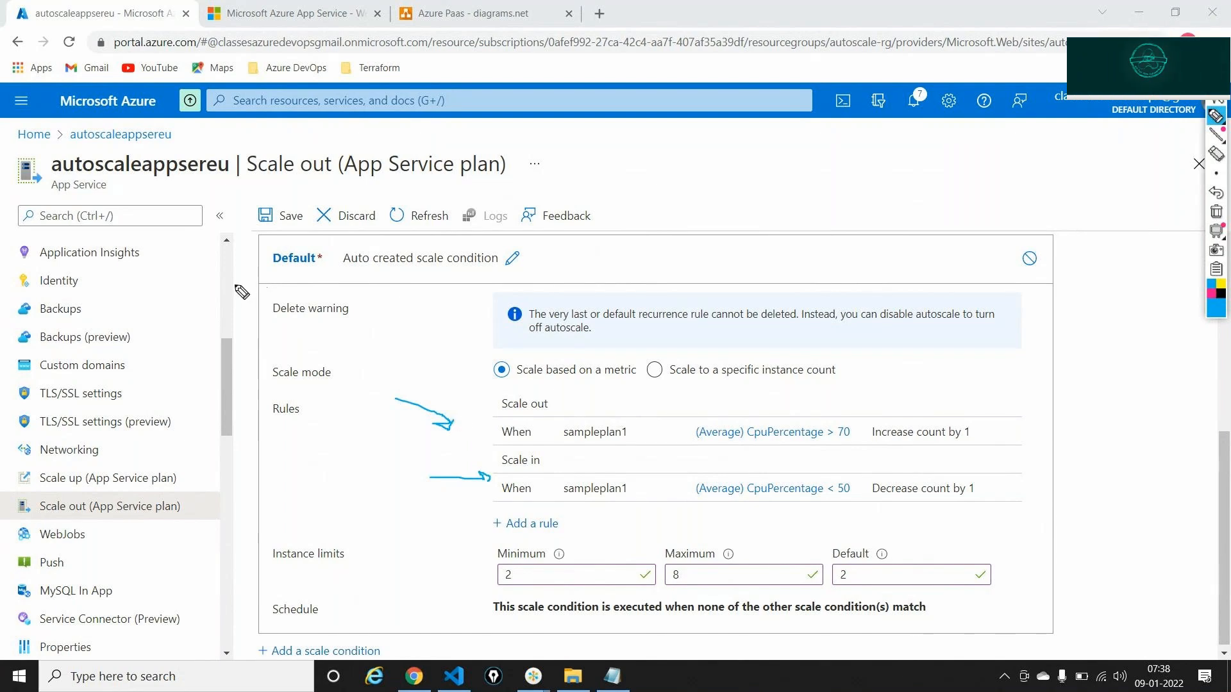
mouse_move(234, 288)
mouse_down()
mouse_move(259, 247)
mouse_move(274, 263)
mouse_up()
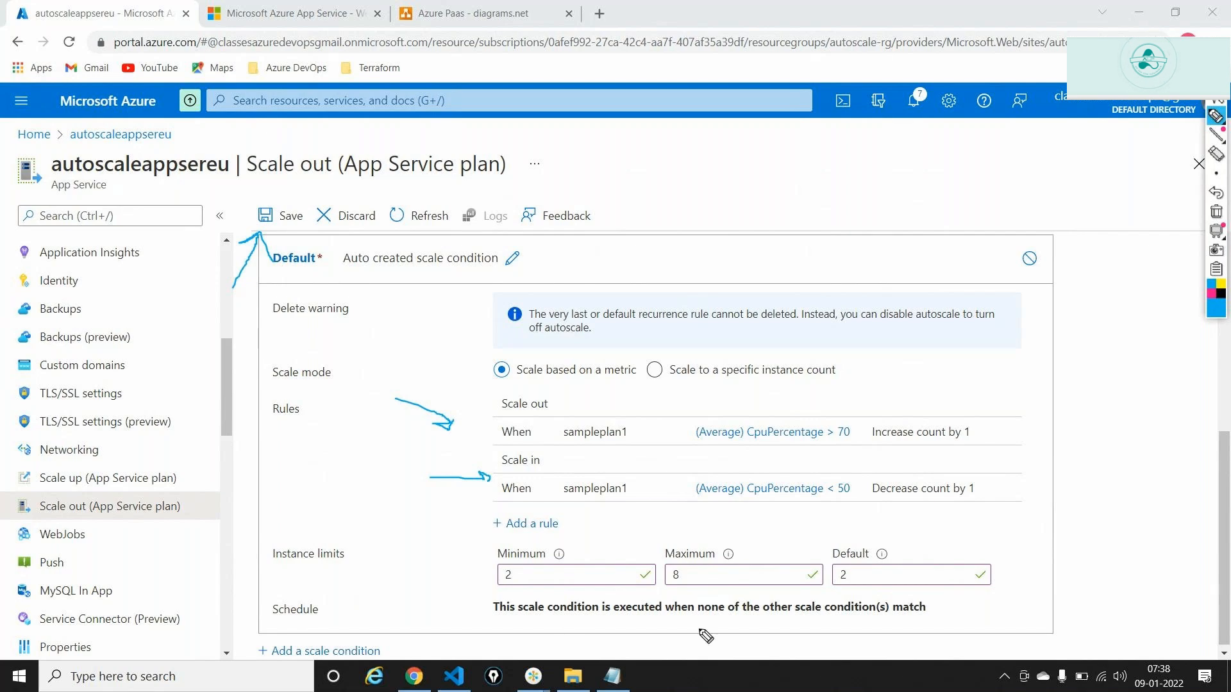
click(1217, 211)
click(1216, 67)
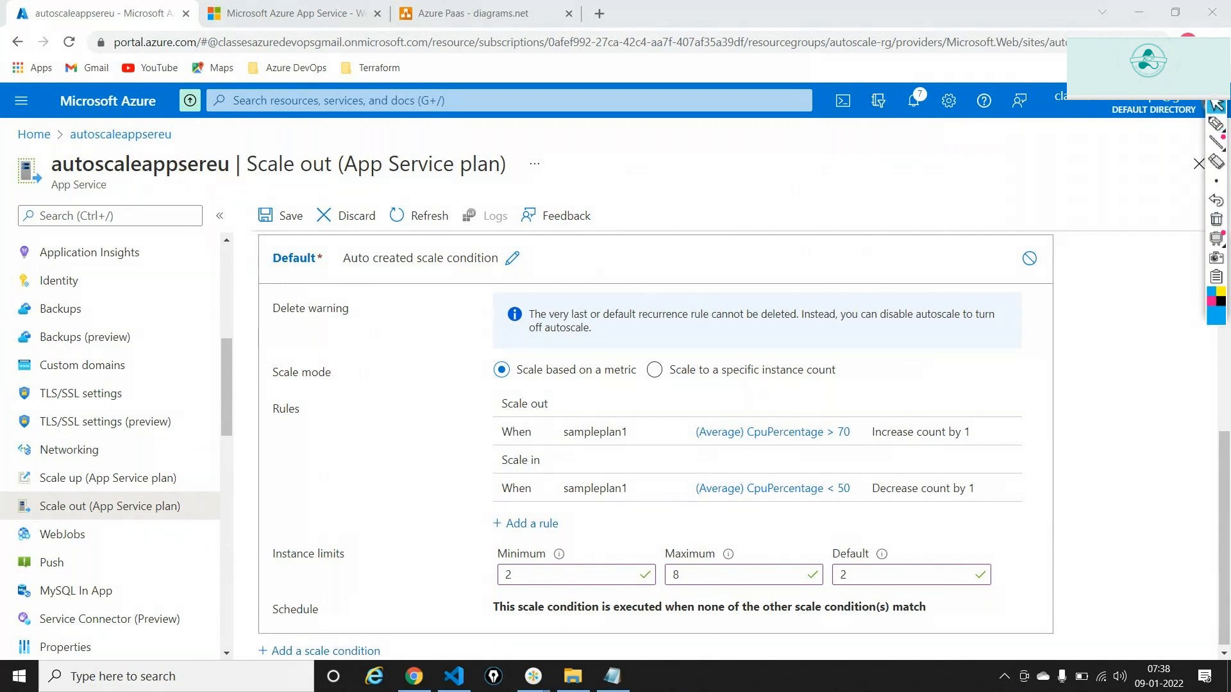
Step: Save the autoscale configuration, then review the saved rules and the portal notifications
click(268, 220)
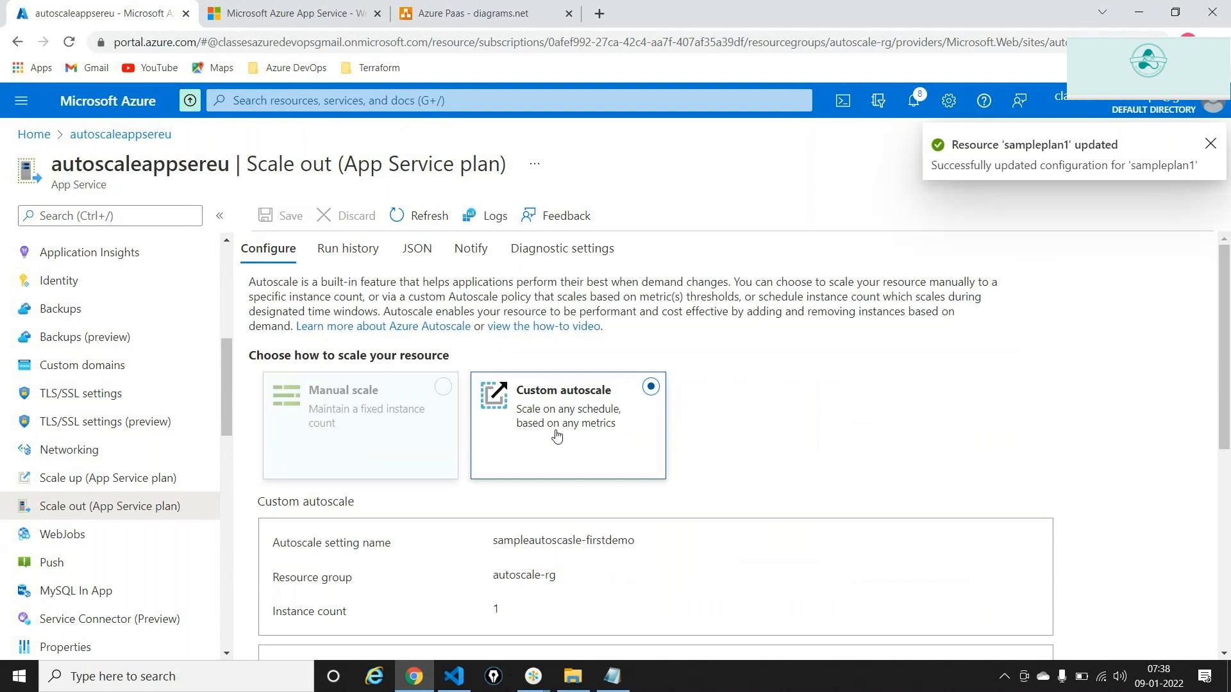
scroll(802, 470, down, 7)
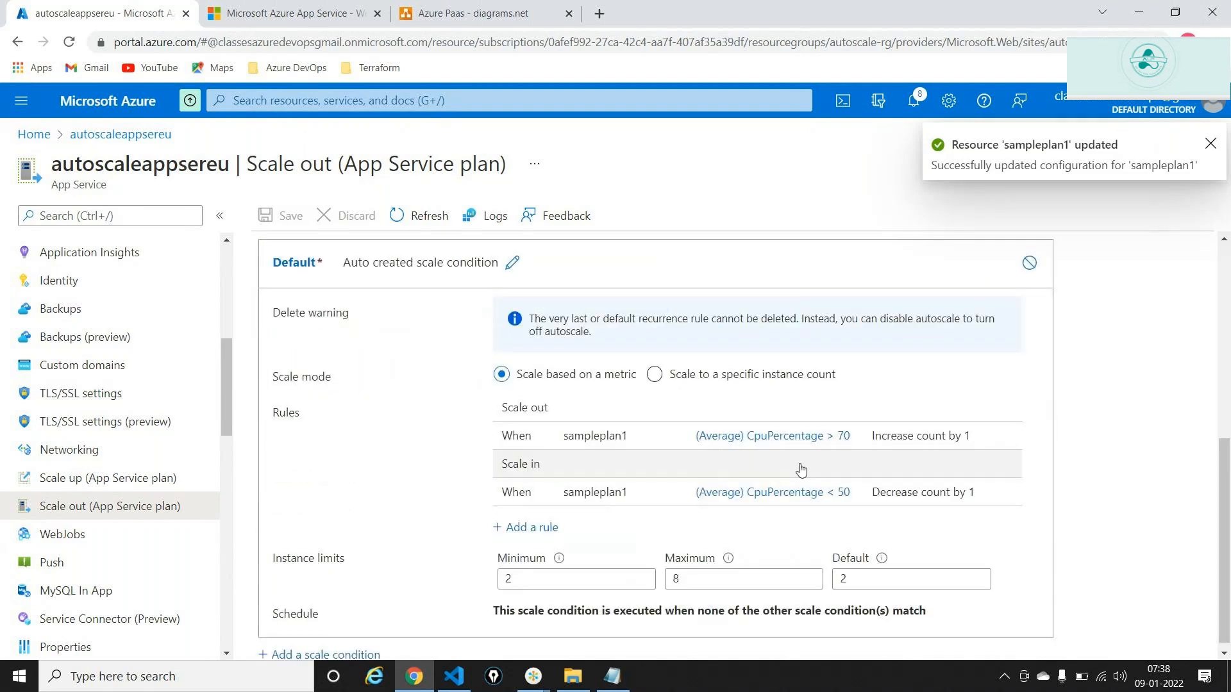
scroll(827, 513, down, 1)
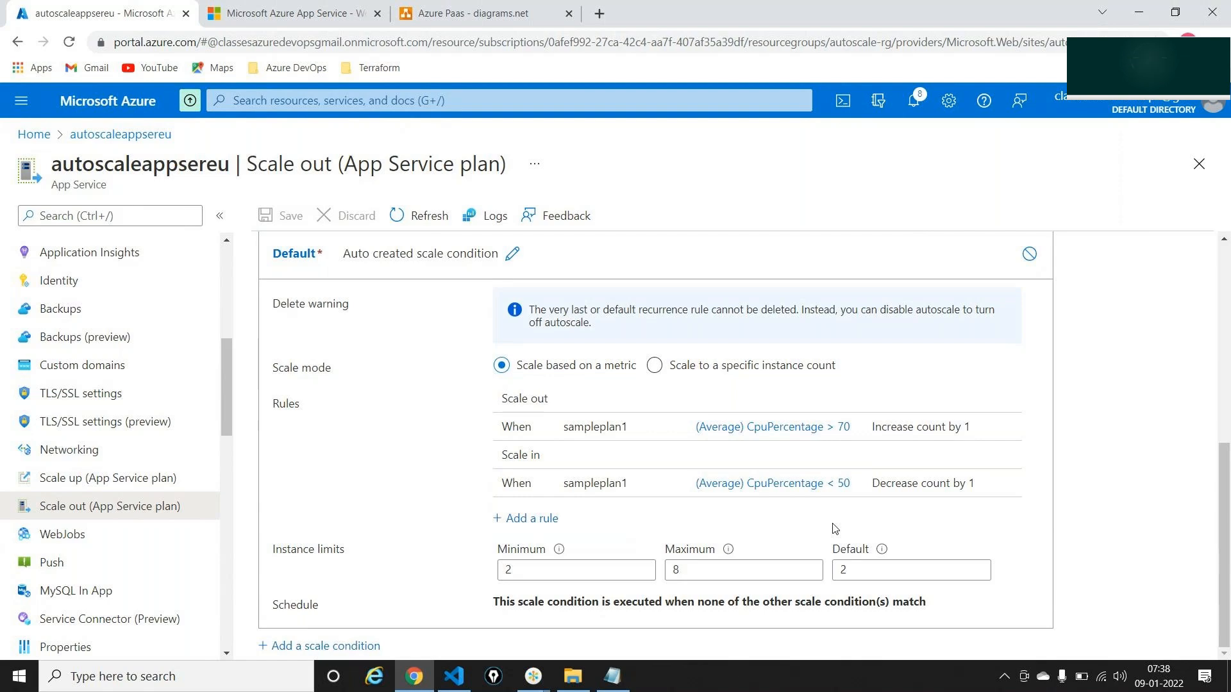
scroll(871, 241, up, 1)
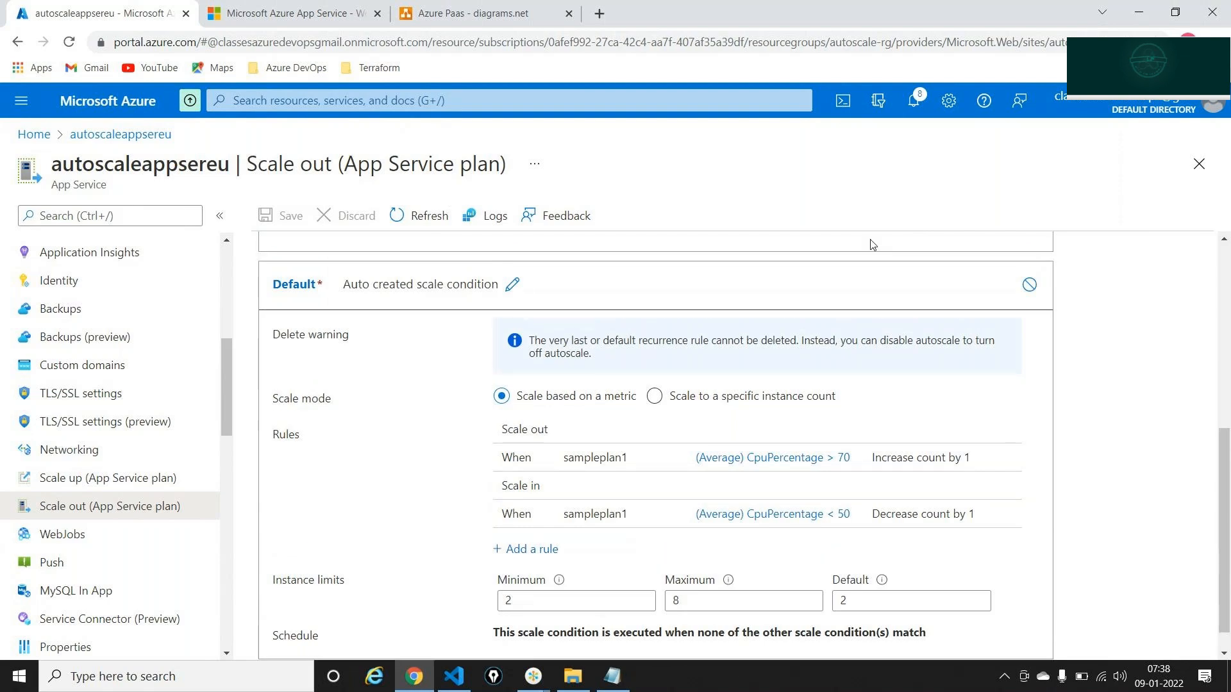
scroll(873, 242, up, 6)
click(914, 101)
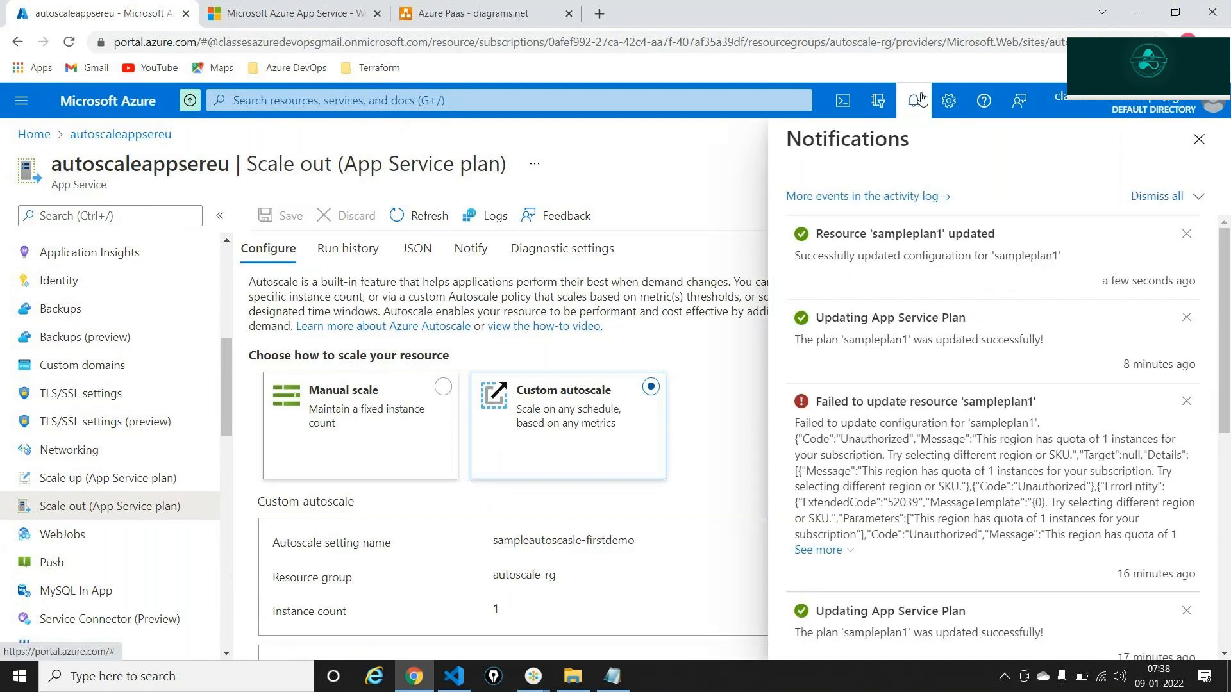
click(913, 101)
Step: Circle the scale-out and scale-in rules with the pen, write 71 ACU beside them, and erase all the annotations
scroll(728, 408, down, 5)
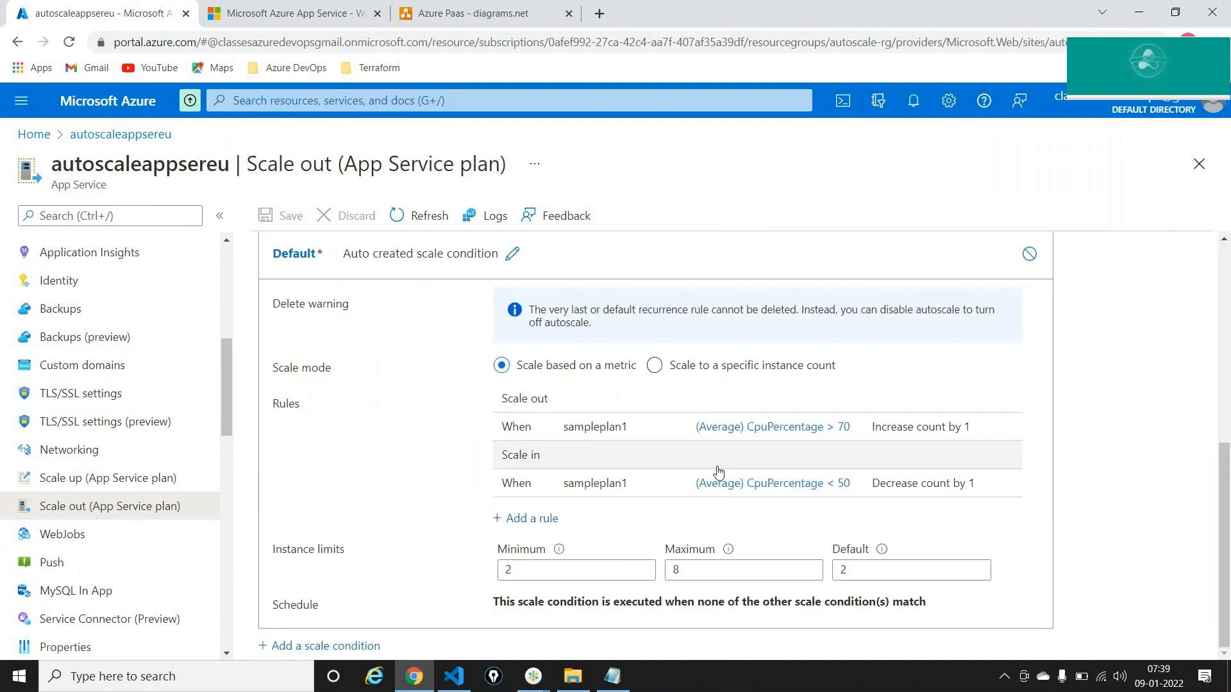
click(1219, 110)
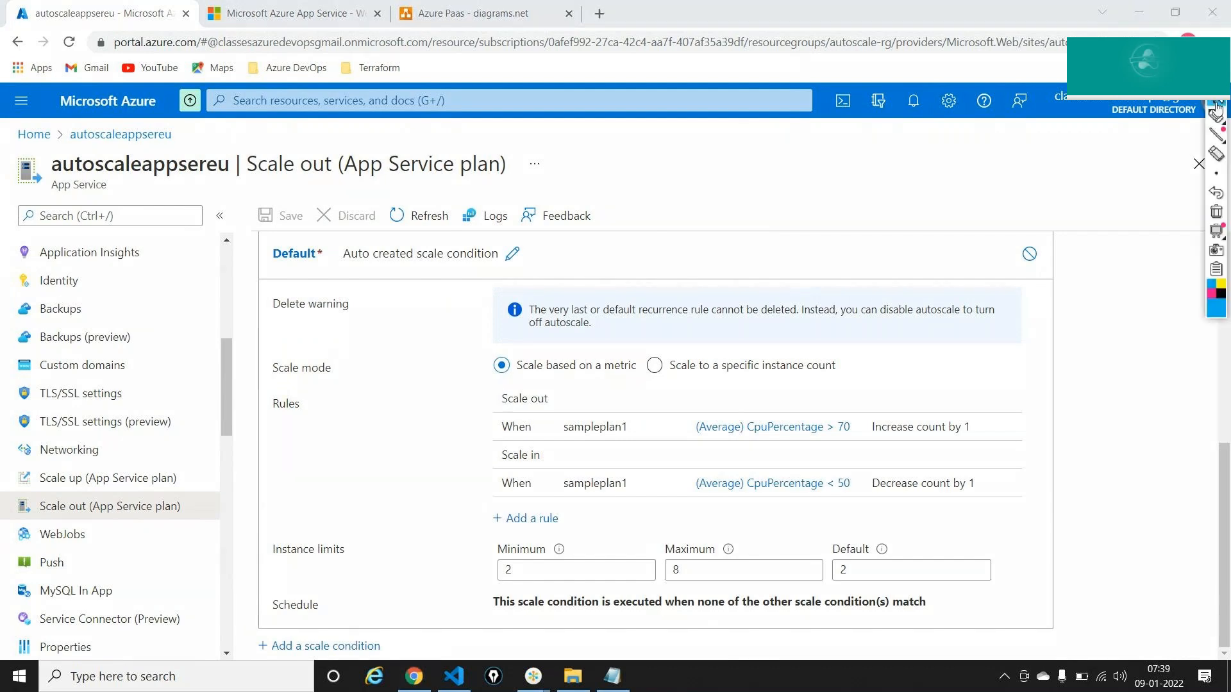
click(1217, 114)
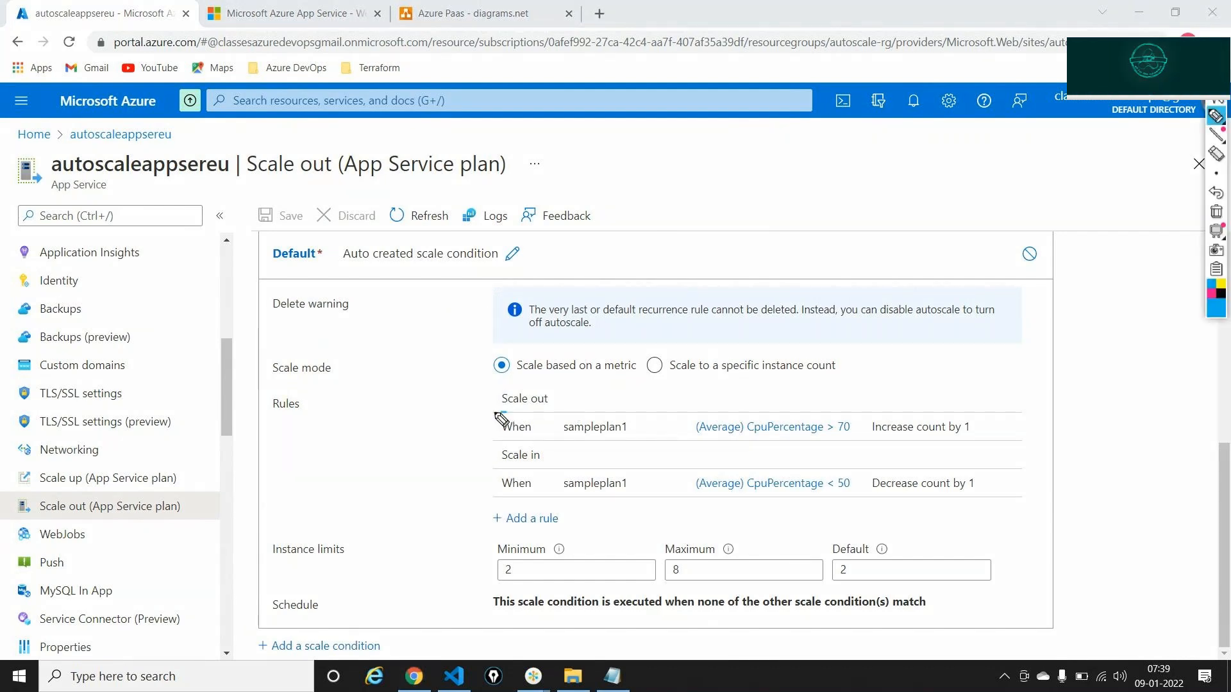
mouse_move(501, 420)
mouse_down()
mouse_move(453, 546)
mouse_move(593, 549)
mouse_move(957, 517)
mouse_move(1017, 484)
mouse_move(924, 399)
mouse_move(488, 389)
mouse_up()
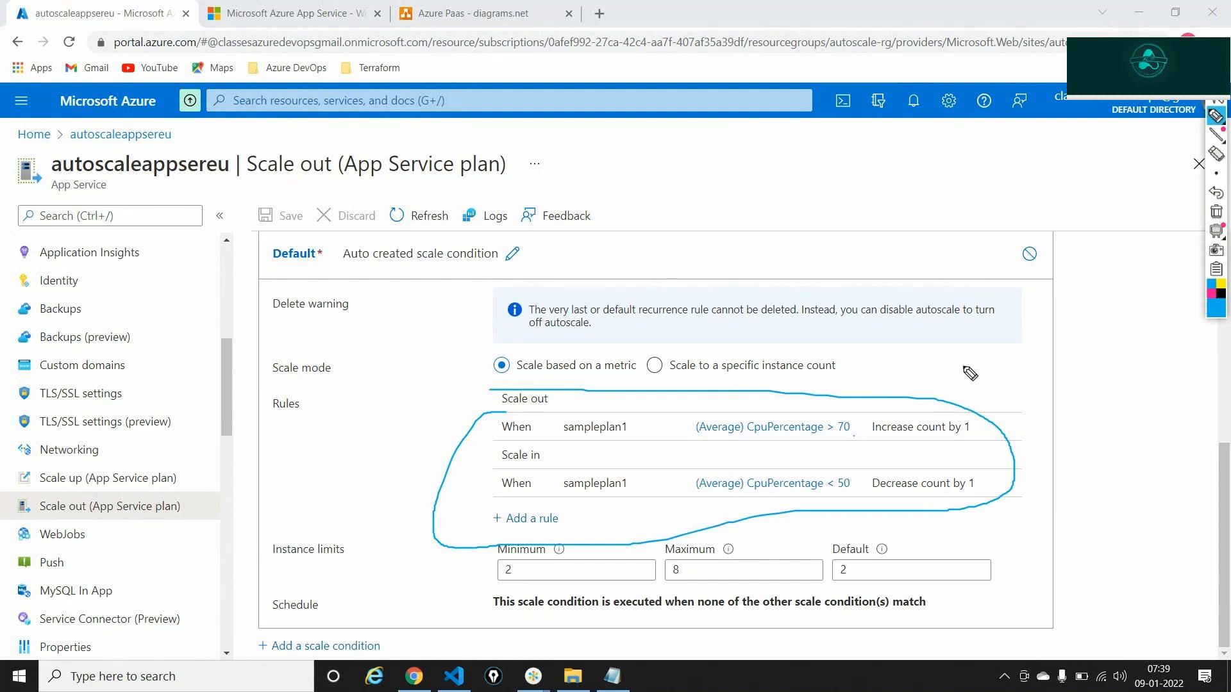
mouse_move(966, 361)
mouse_down()
mouse_move(981, 383)
mouse_move(1013, 347)
mouse_move(1036, 371)
mouse_move(1024, 356)
mouse_move(1046, 349)
mouse_move(1049, 327)
mouse_move(1052, 349)
mouse_move(1062, 326)
mouse_move(1063, 337)
mouse_up()
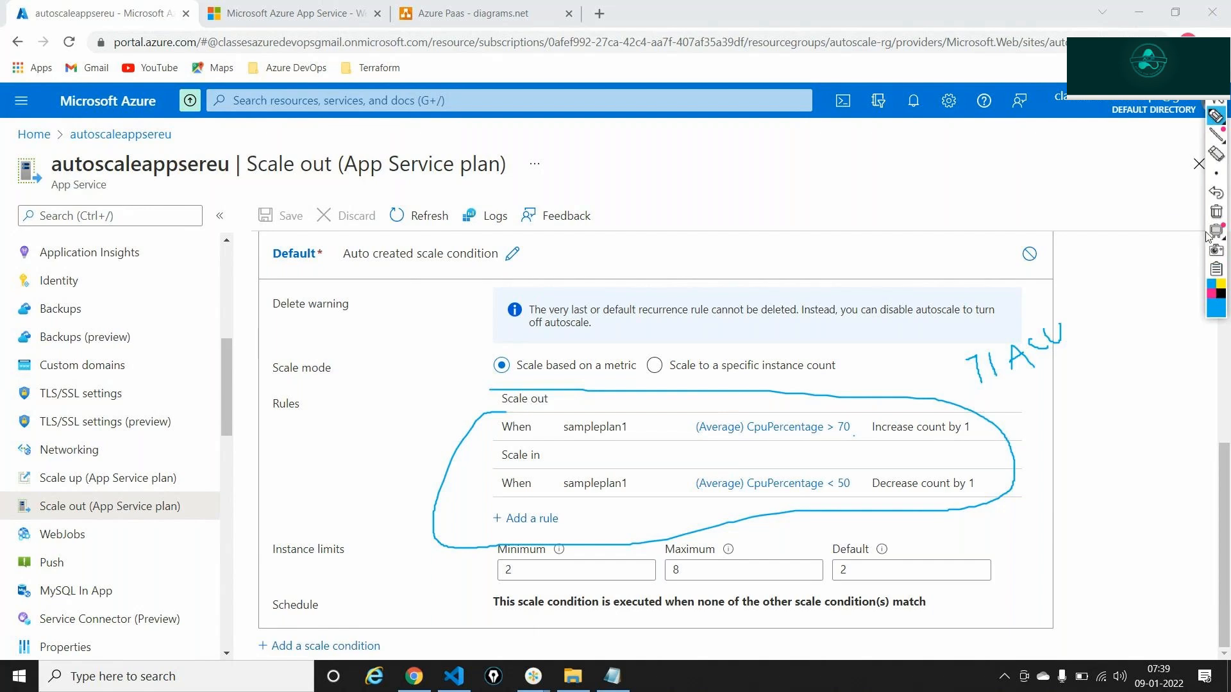
click(1216, 212)
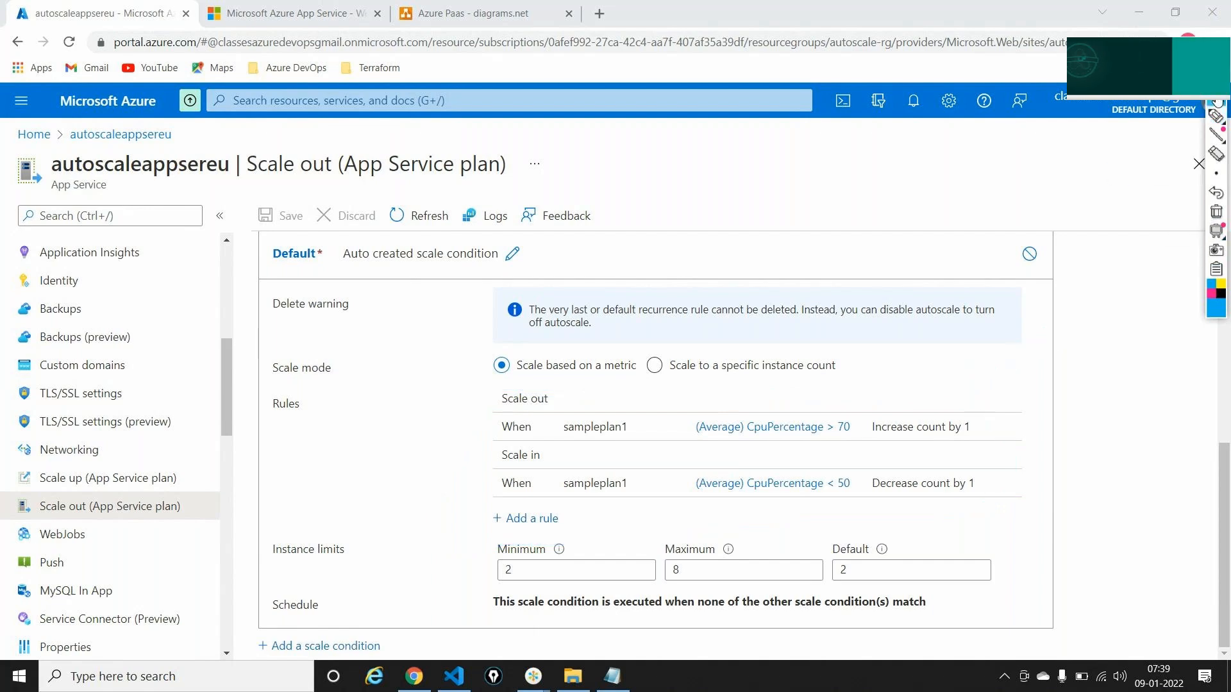
Step: Switch to the Azure Paas diagram and delete the virtual machine covering the S1 label and the two upper arrows leaving the app service
click(447, 7)
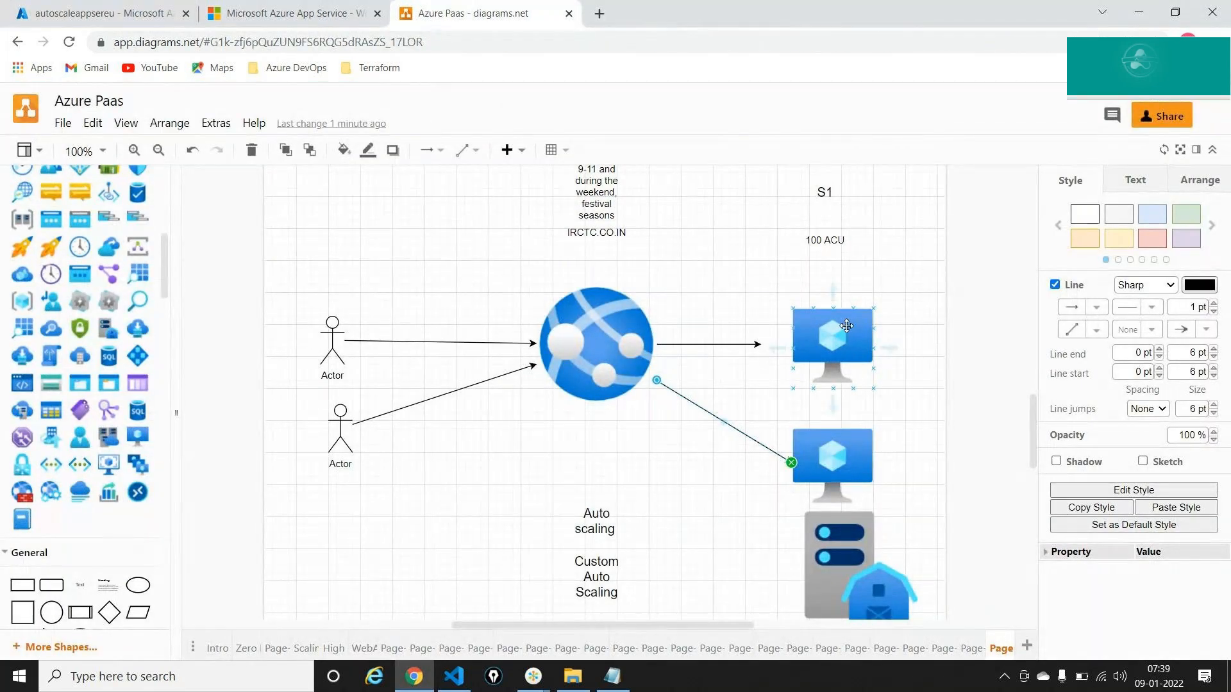
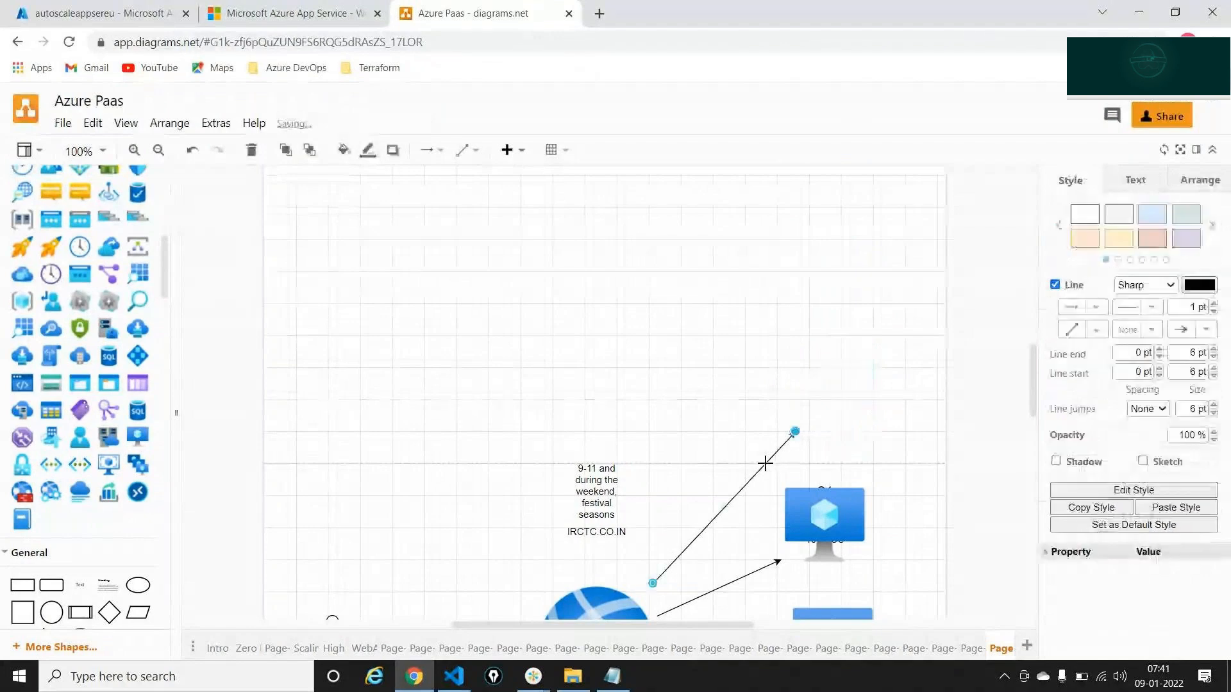
key(Delete)
scroll(768, 469, down, 5)
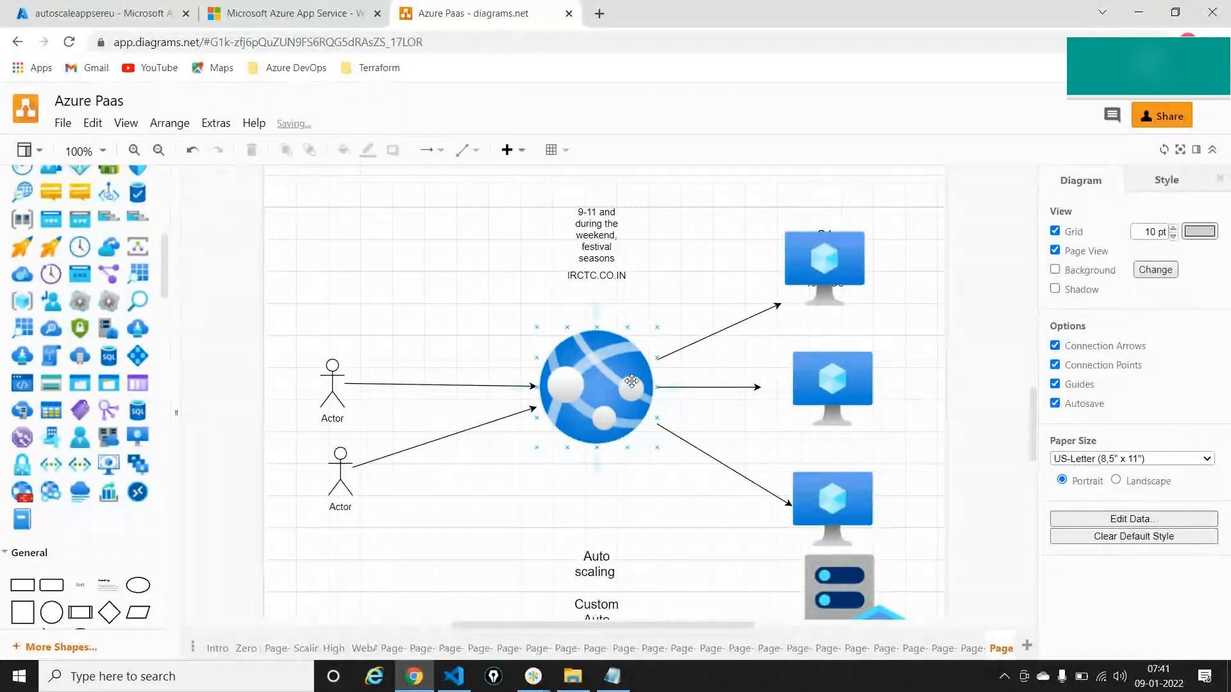
click(819, 269)
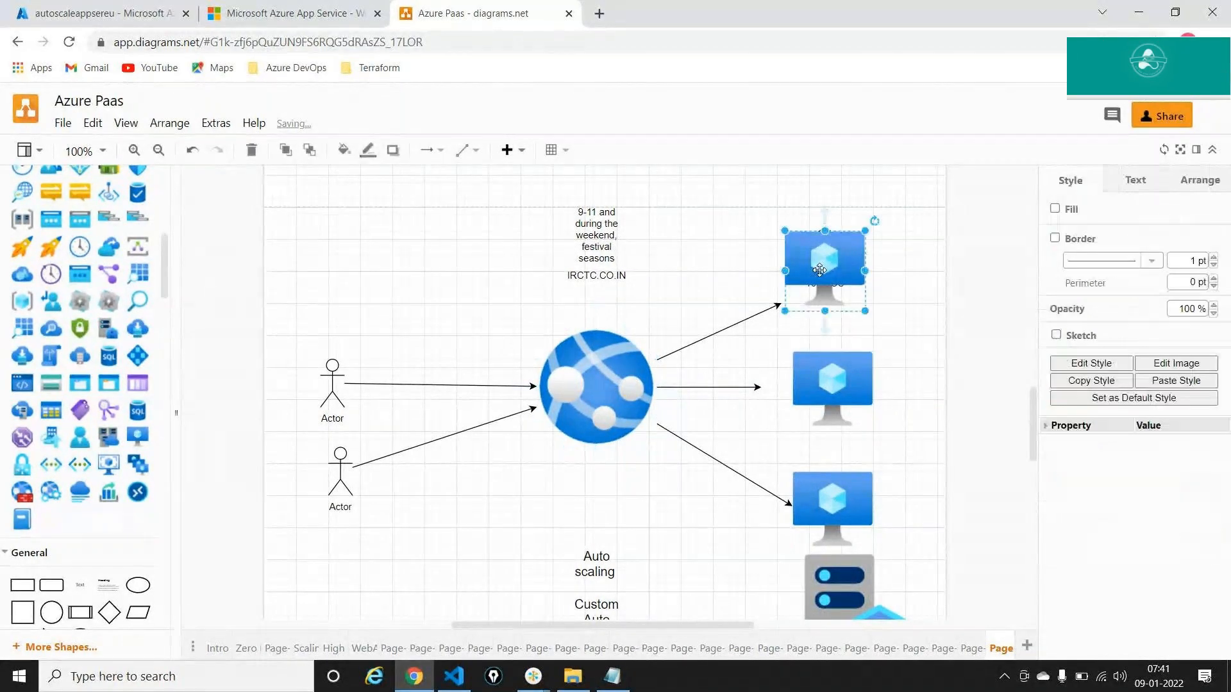
key(Delete)
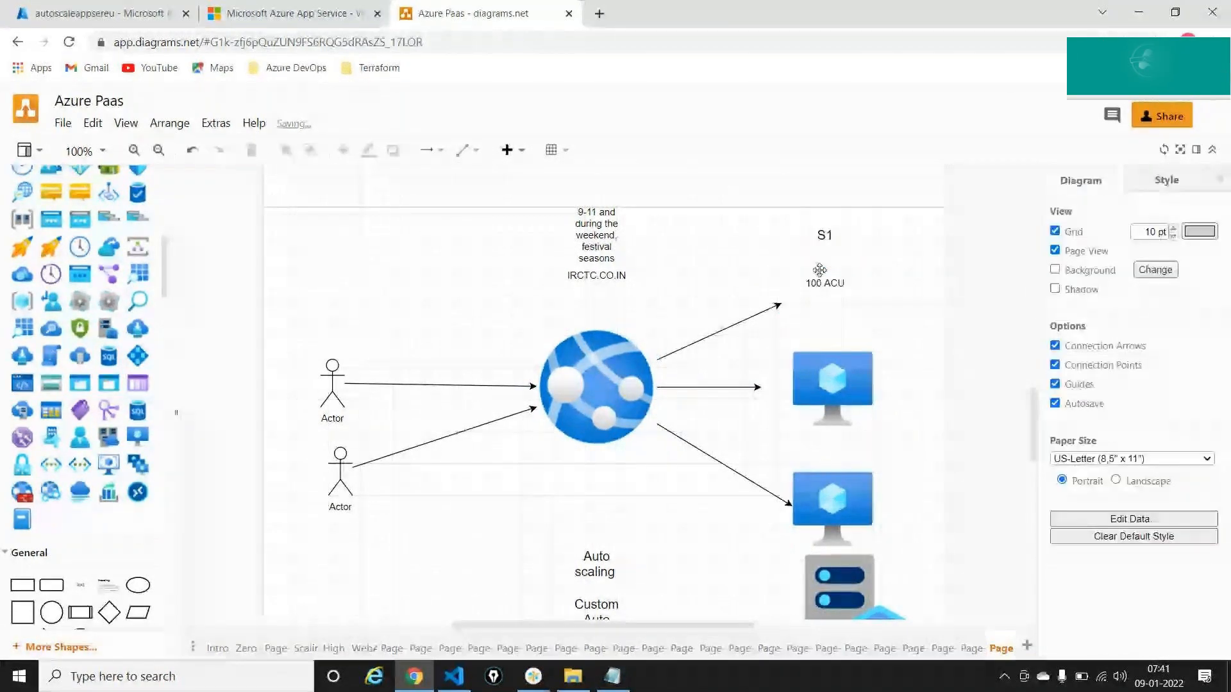
click(746, 318)
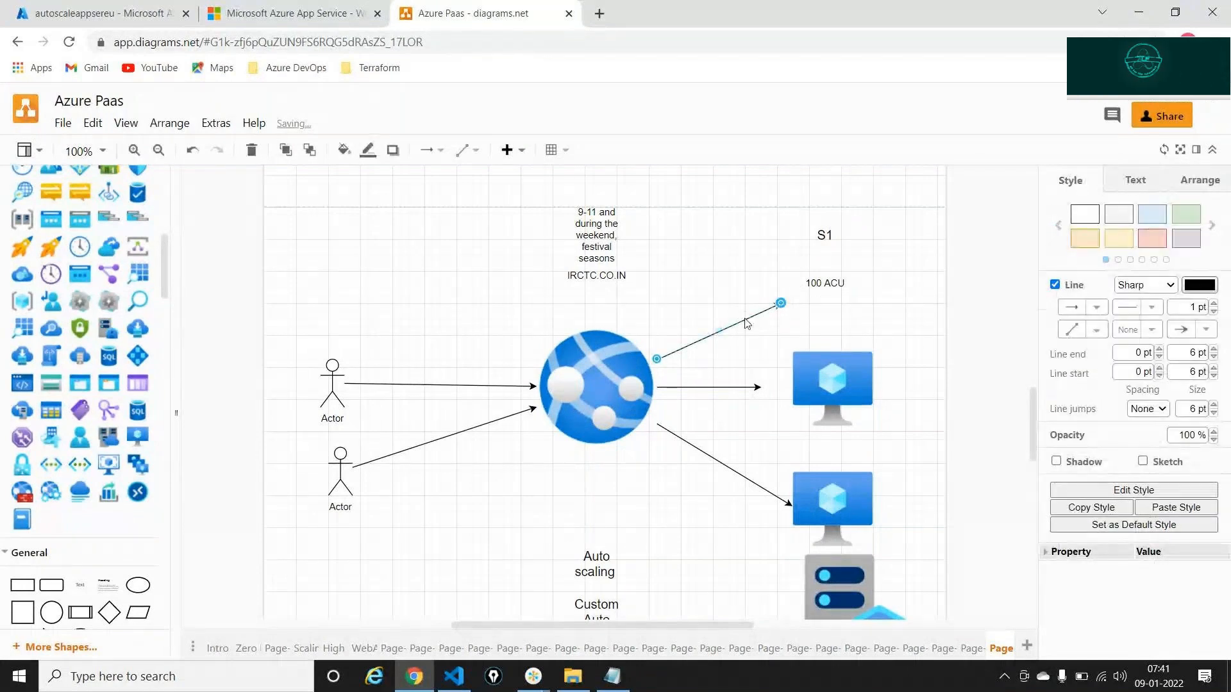
key(Delete)
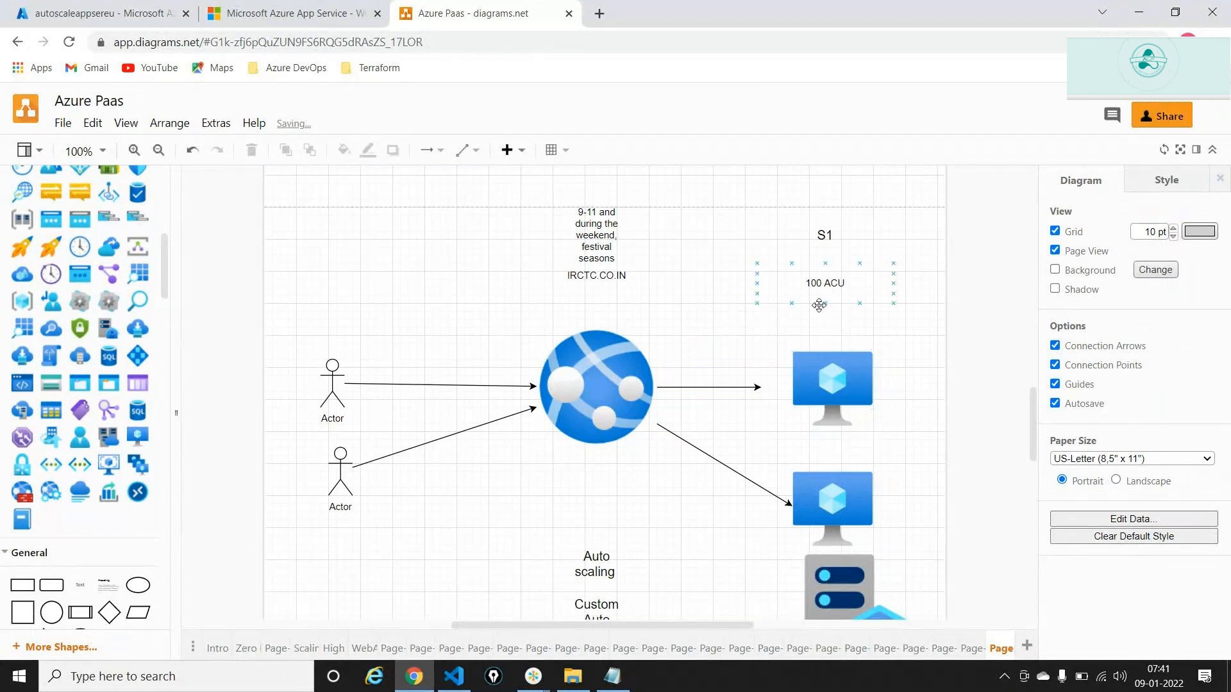
Step: In the Azure portal, open the CpuPercentage > 70 scale-out rule, look through its available metric names, and close it without changes
click(54, 13)
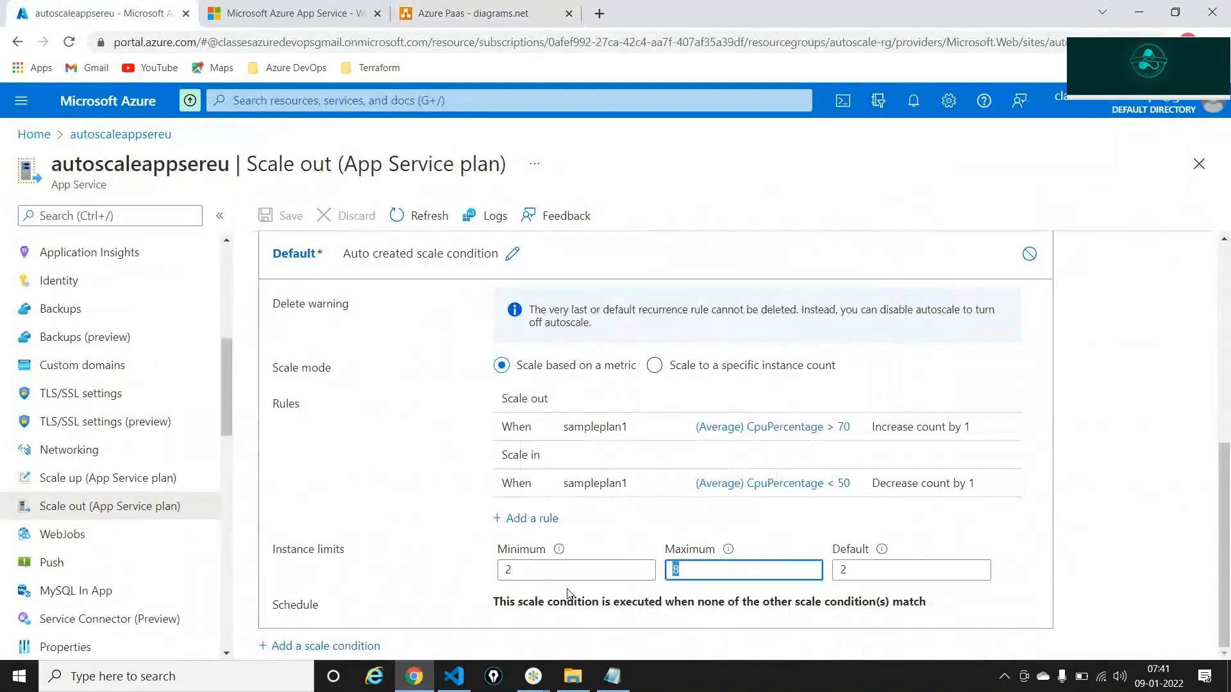
click(443, 552)
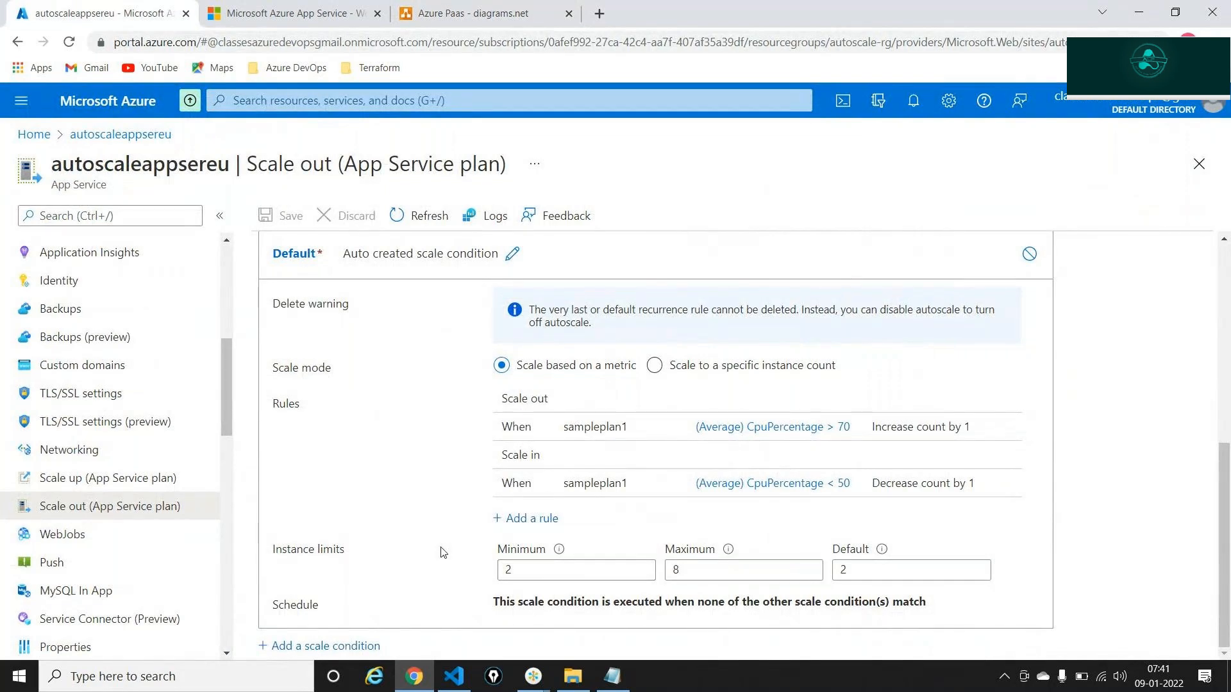
click(764, 428)
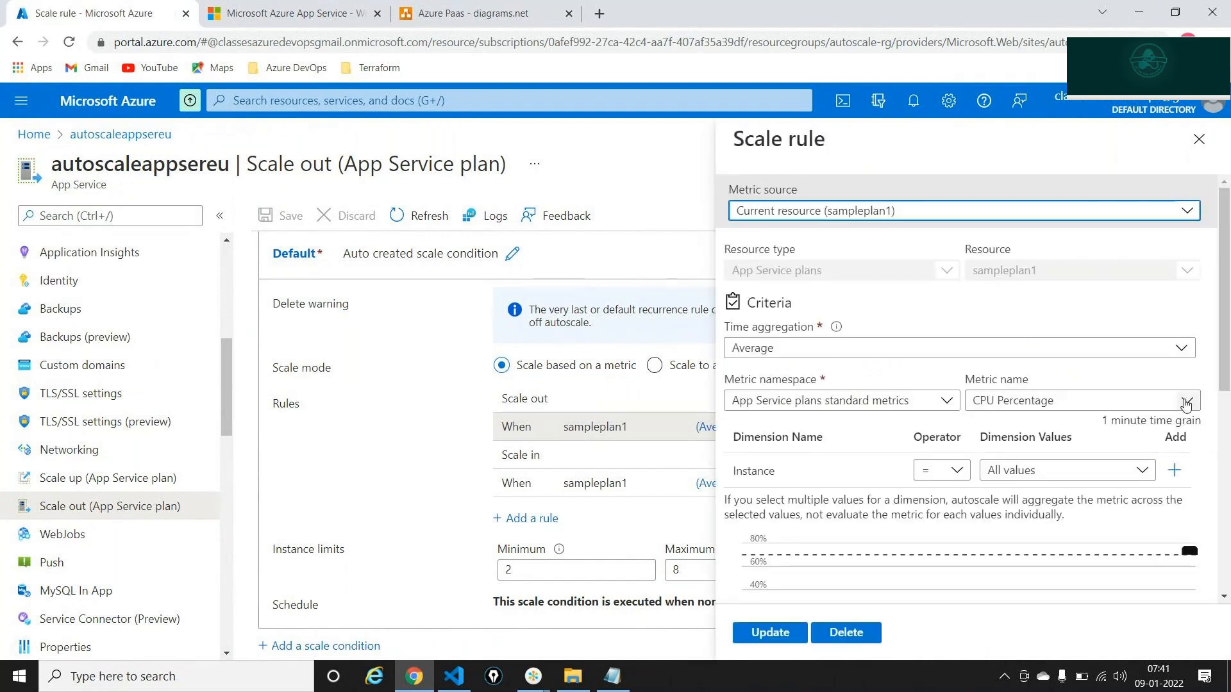
click(1187, 402)
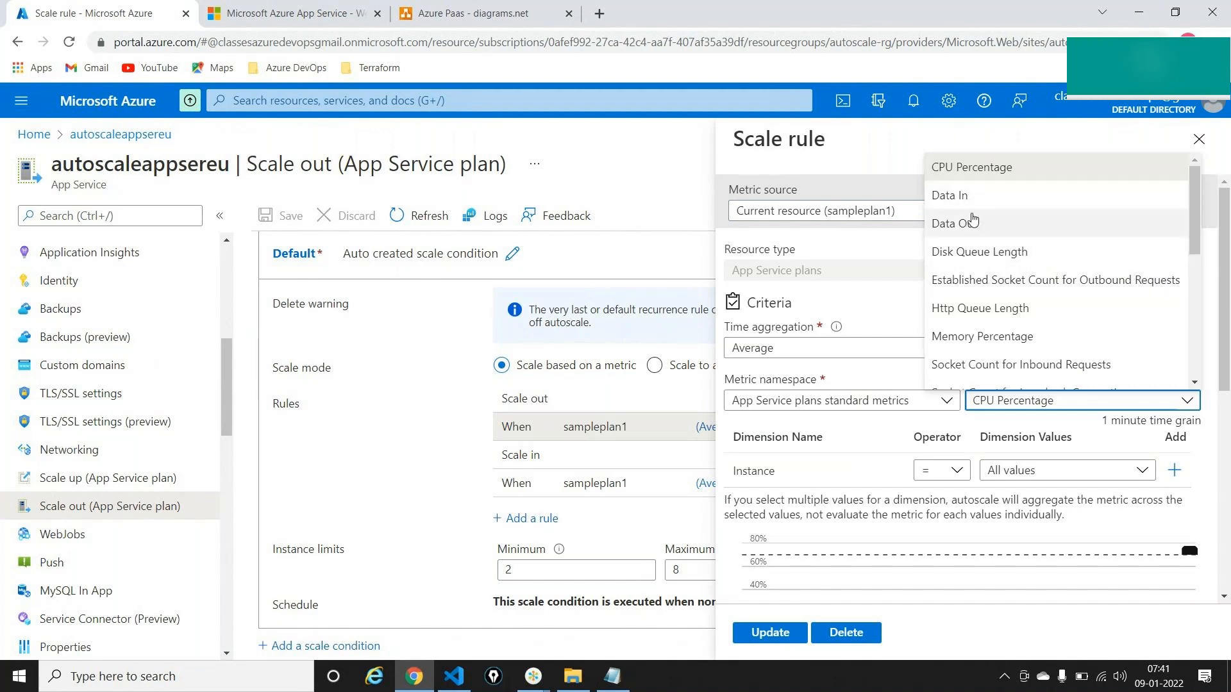
scroll(987, 340, down, 2)
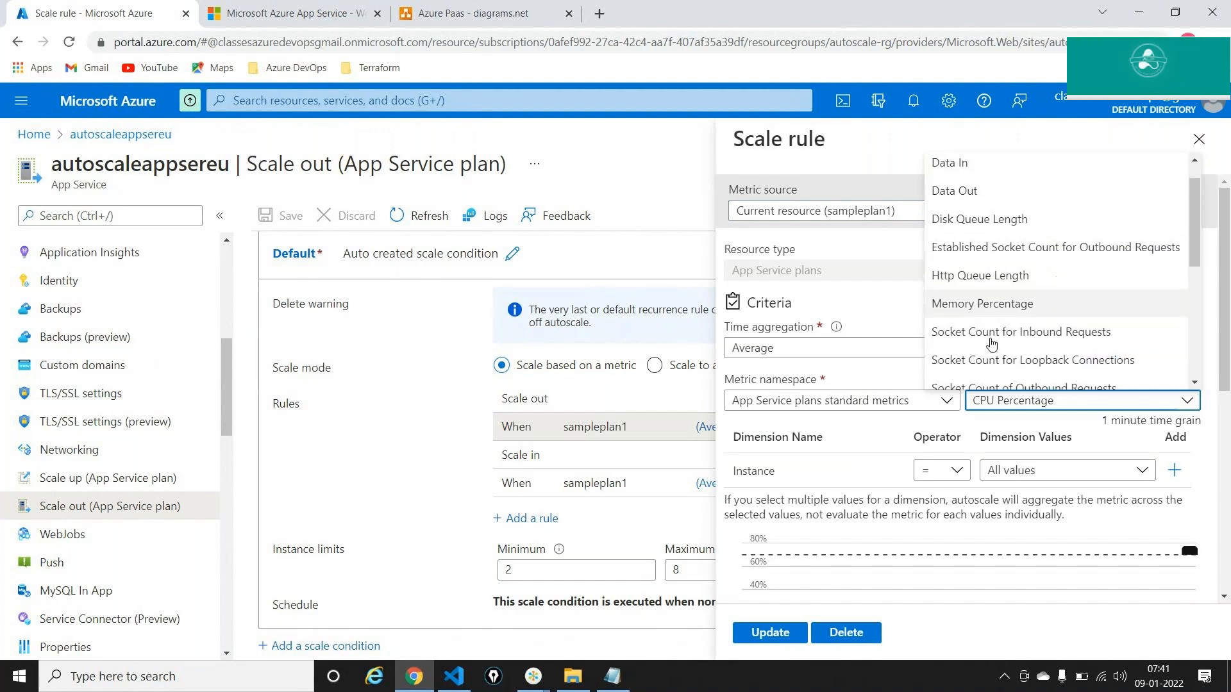
scroll(992, 345, down, 2)
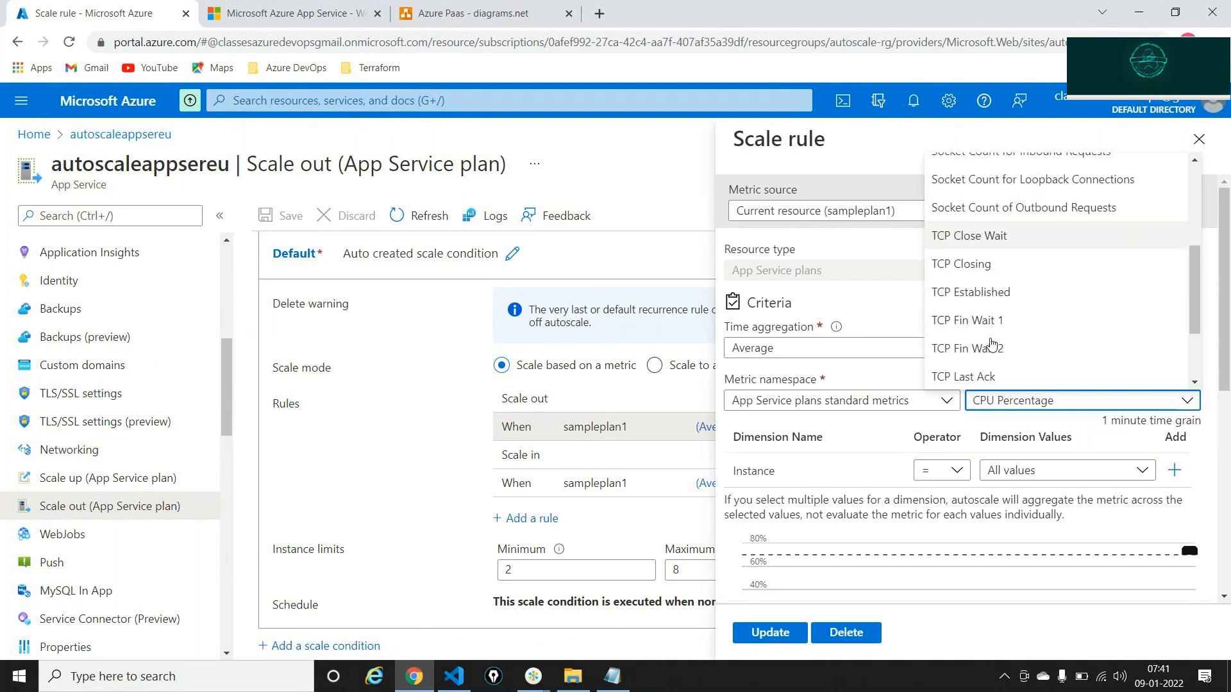
scroll(992, 344, down, 2)
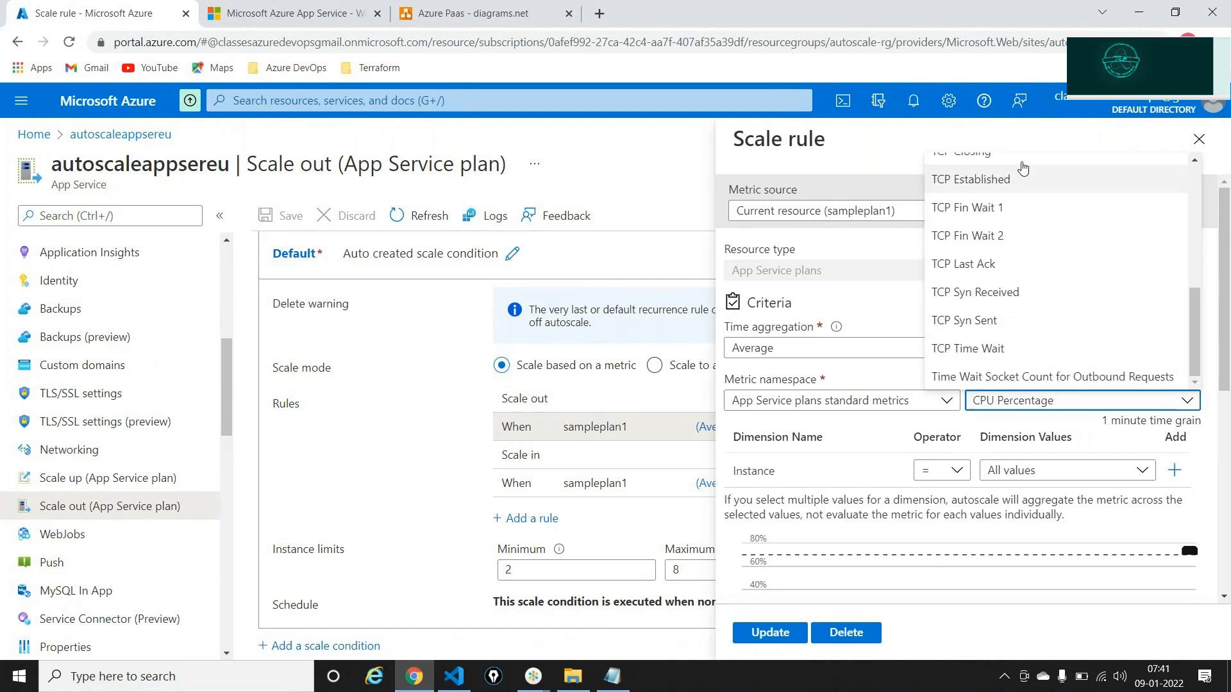
scroll(1018, 340, up, 6)
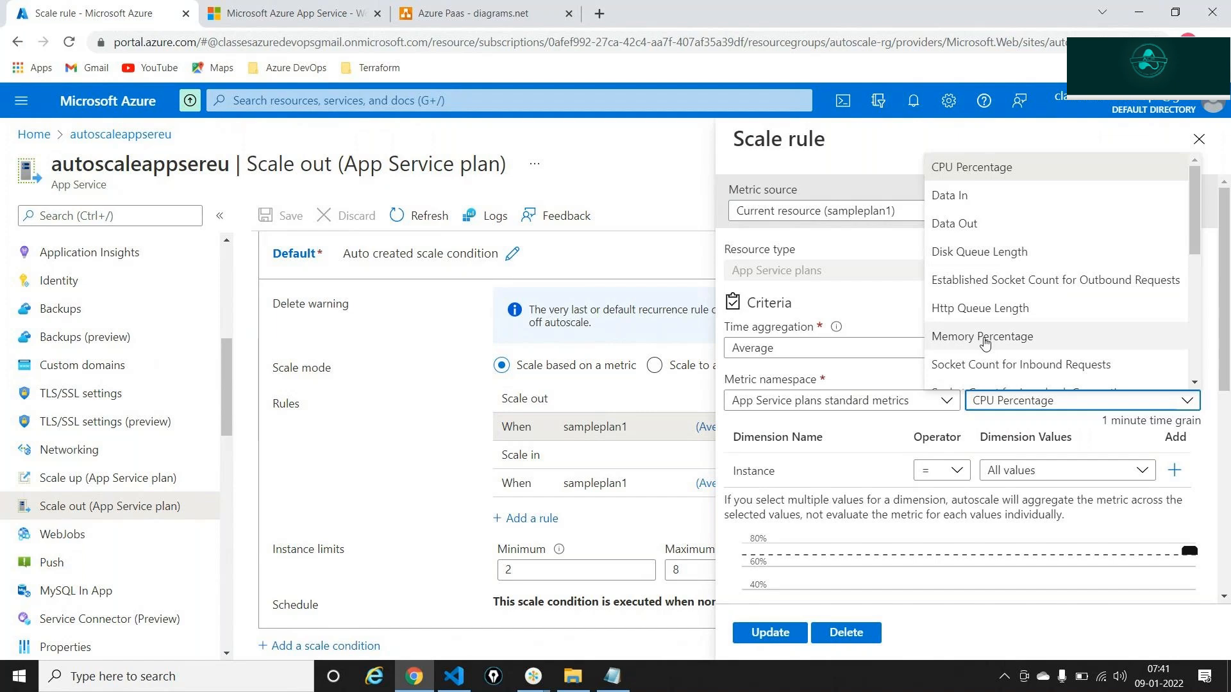
click(1196, 142)
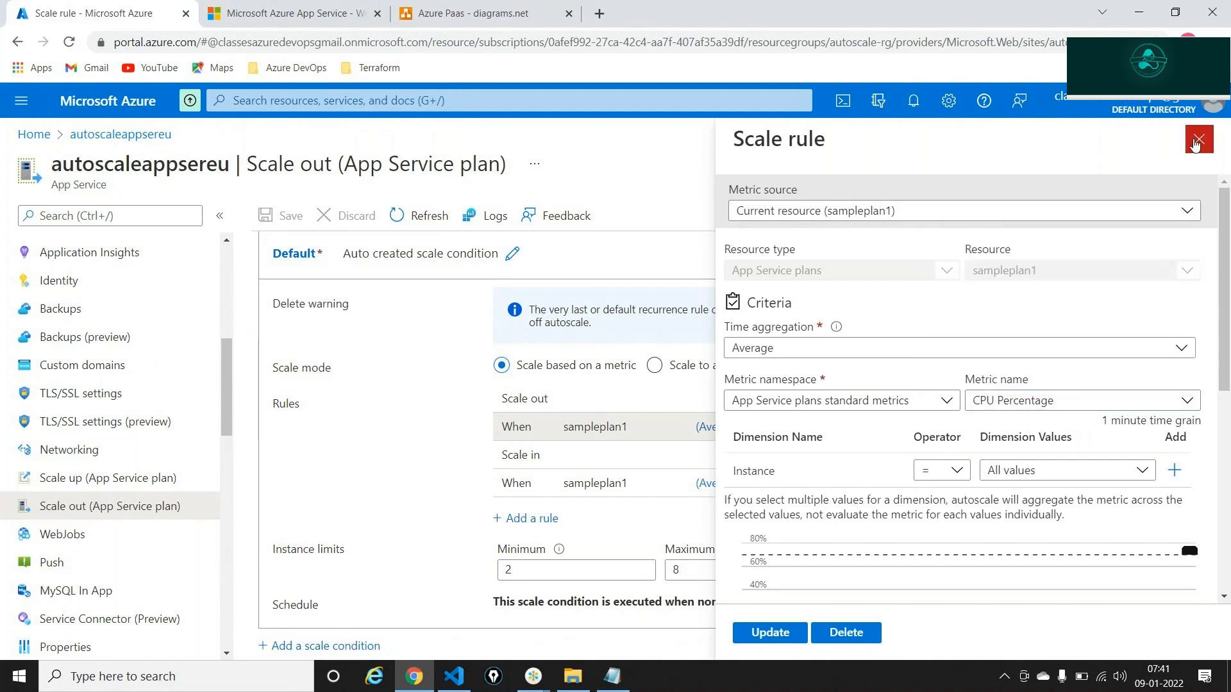
click(1198, 141)
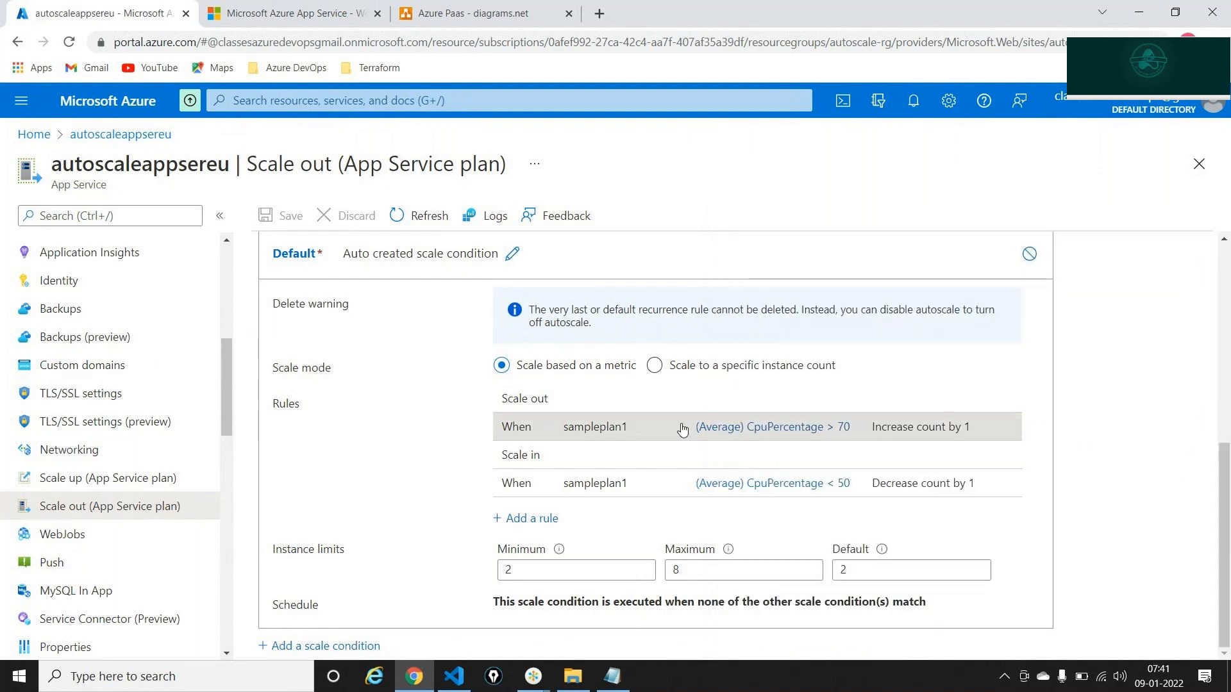
key(alt+Tab)
key(alt+Tab)
key(alt+Tab)
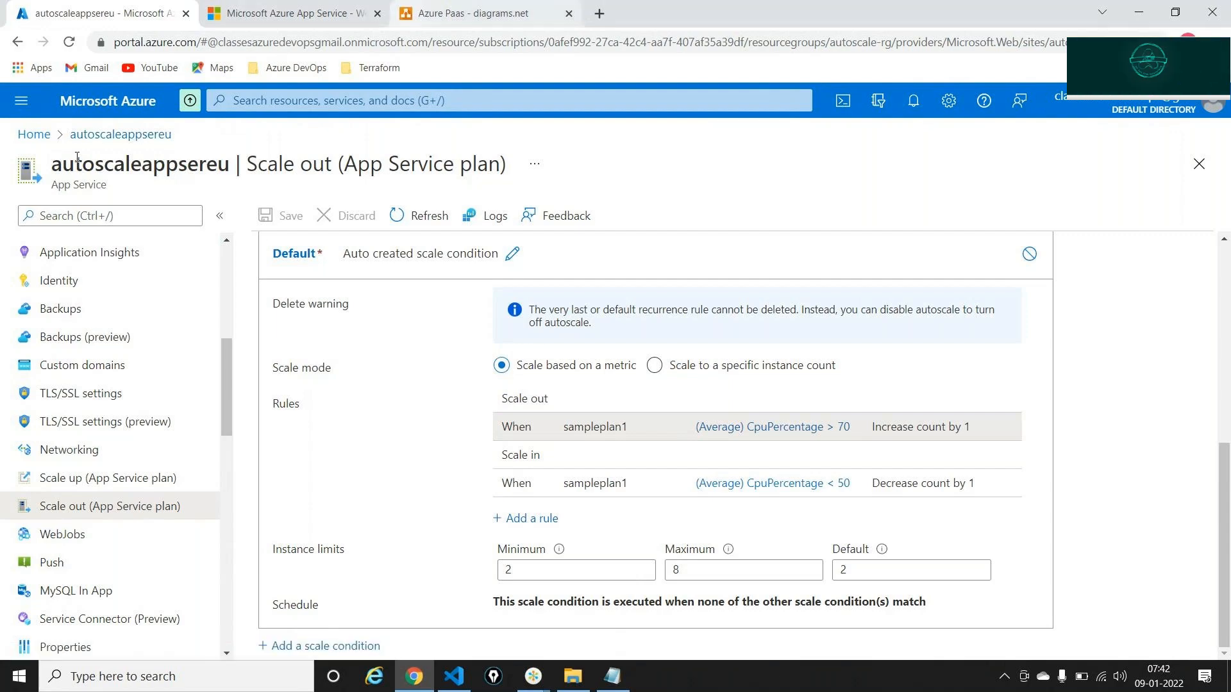
Step: Open the app's Scale up page, show the Production pricing tiers, and highlight the Auto scale instance limit among the included features
click(96, 140)
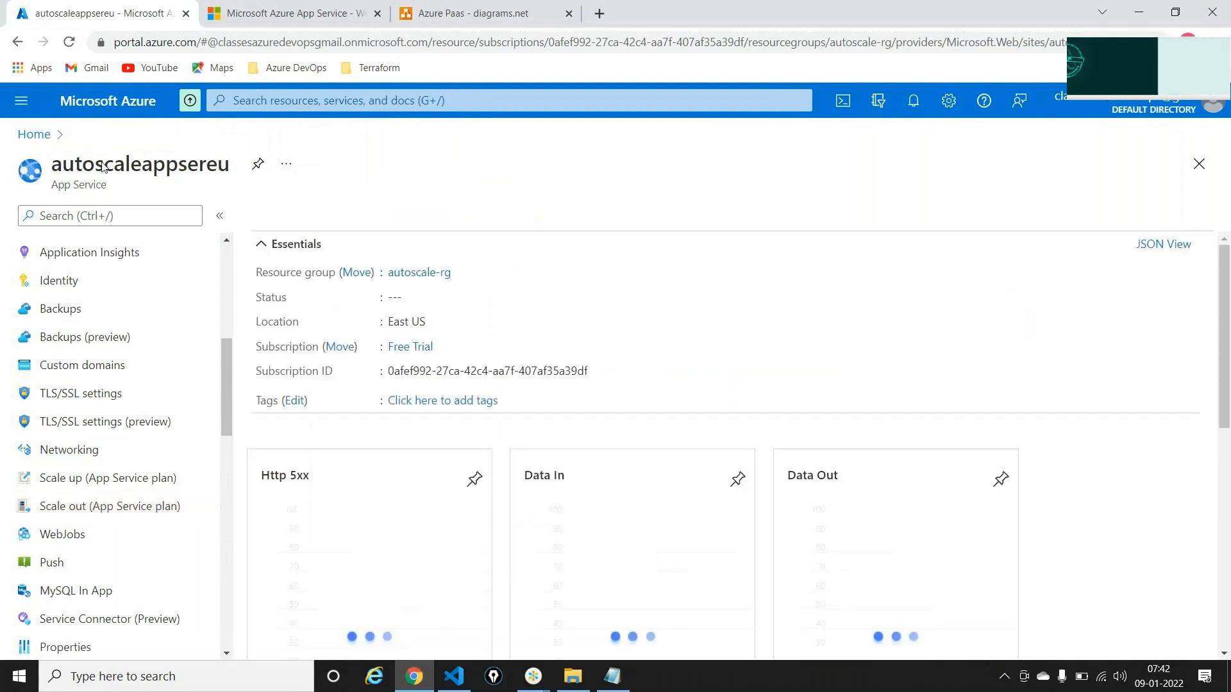
click(119, 504)
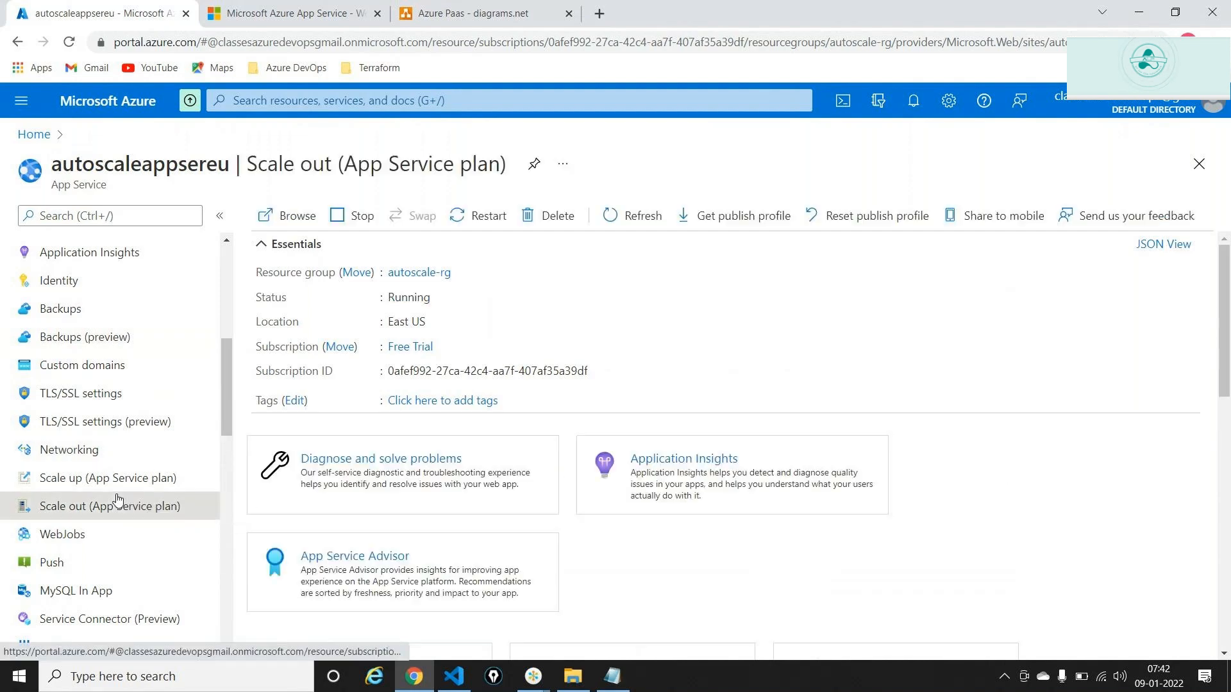
click(115, 486)
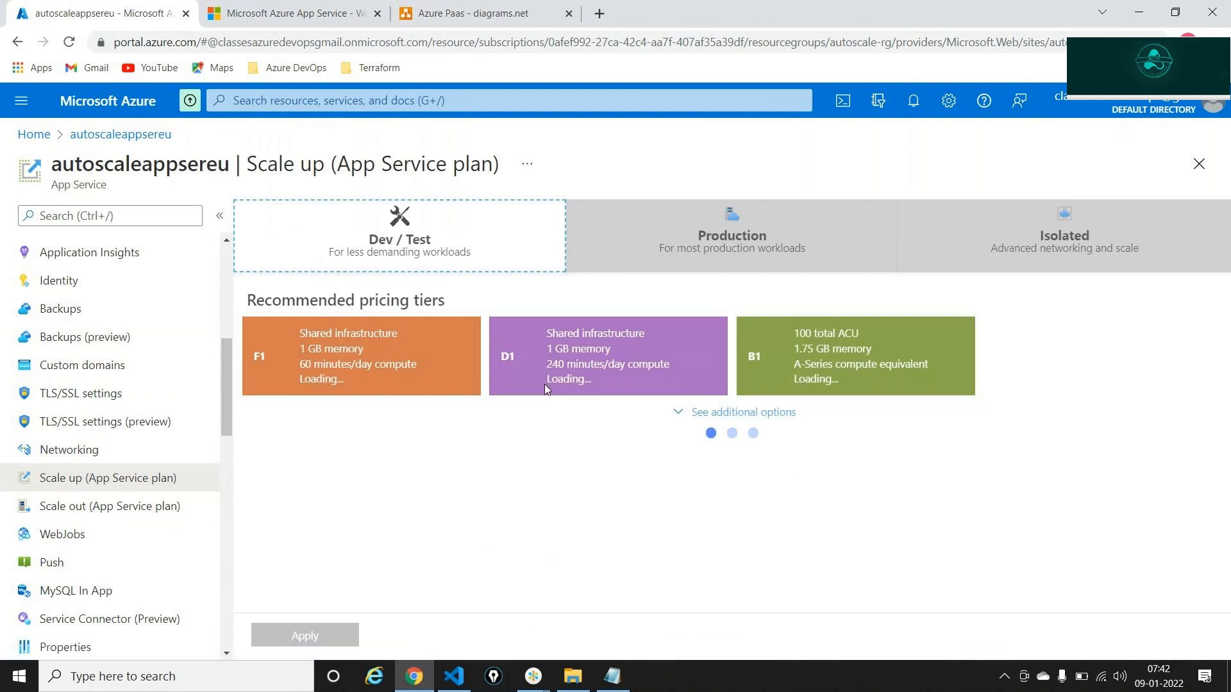
click(718, 209)
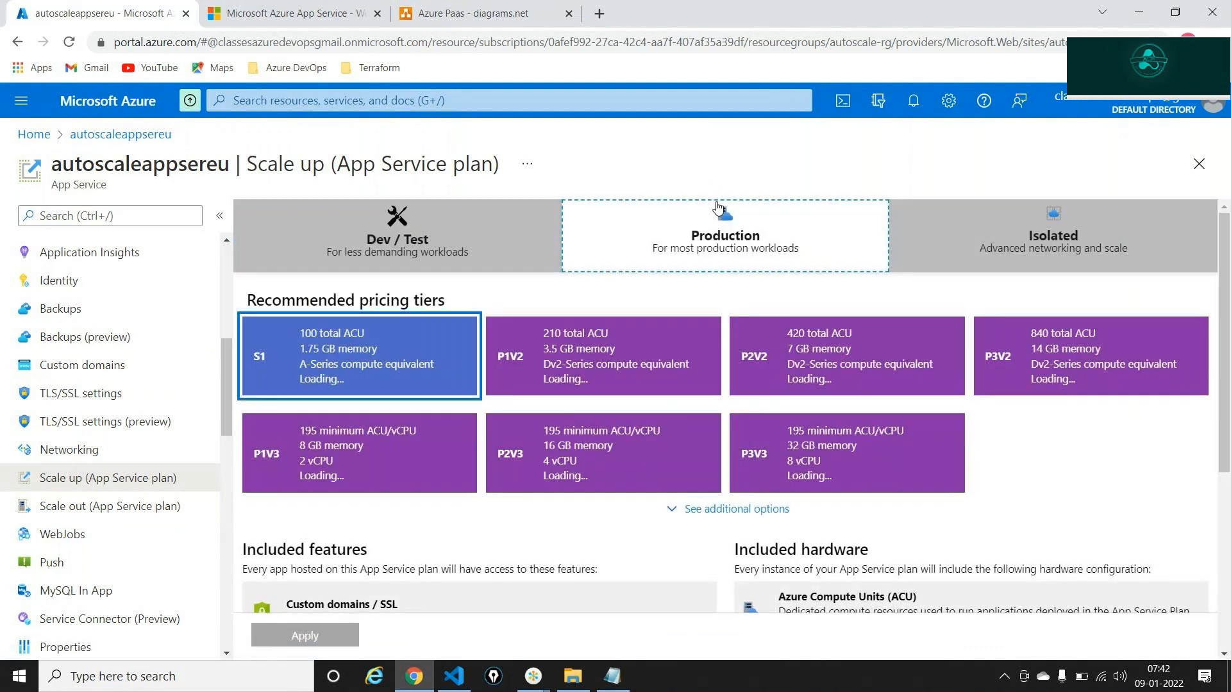
scroll(357, 414, down, 5)
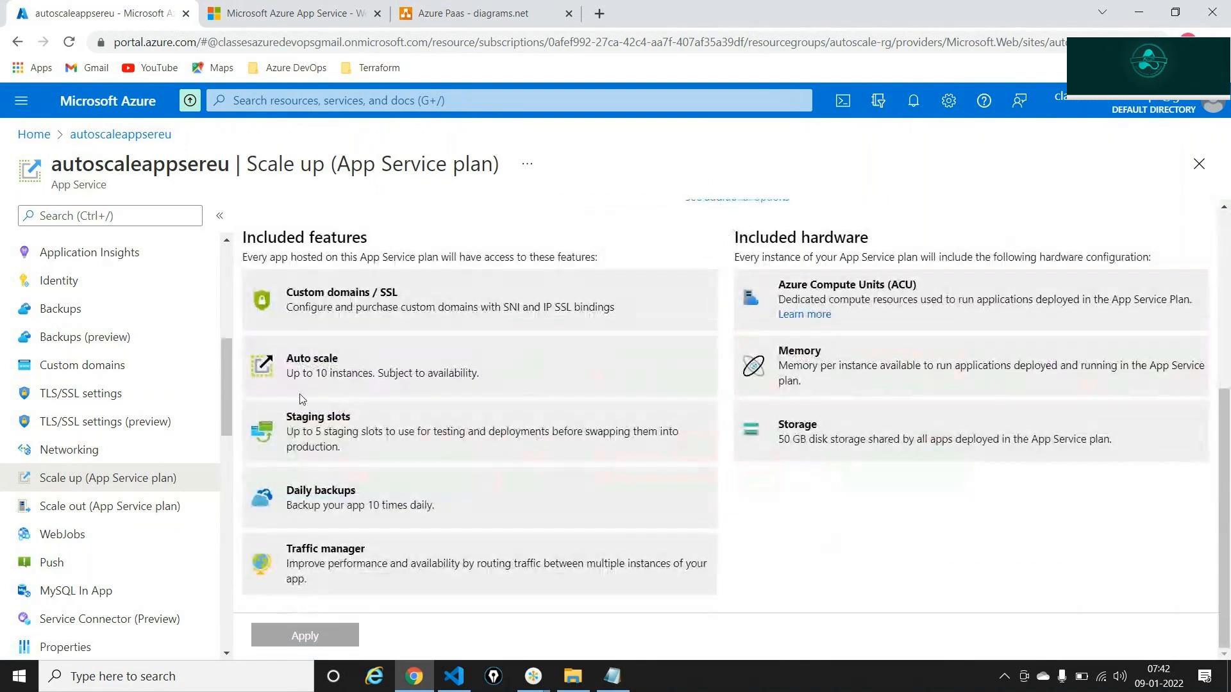
triple_click(294, 374)
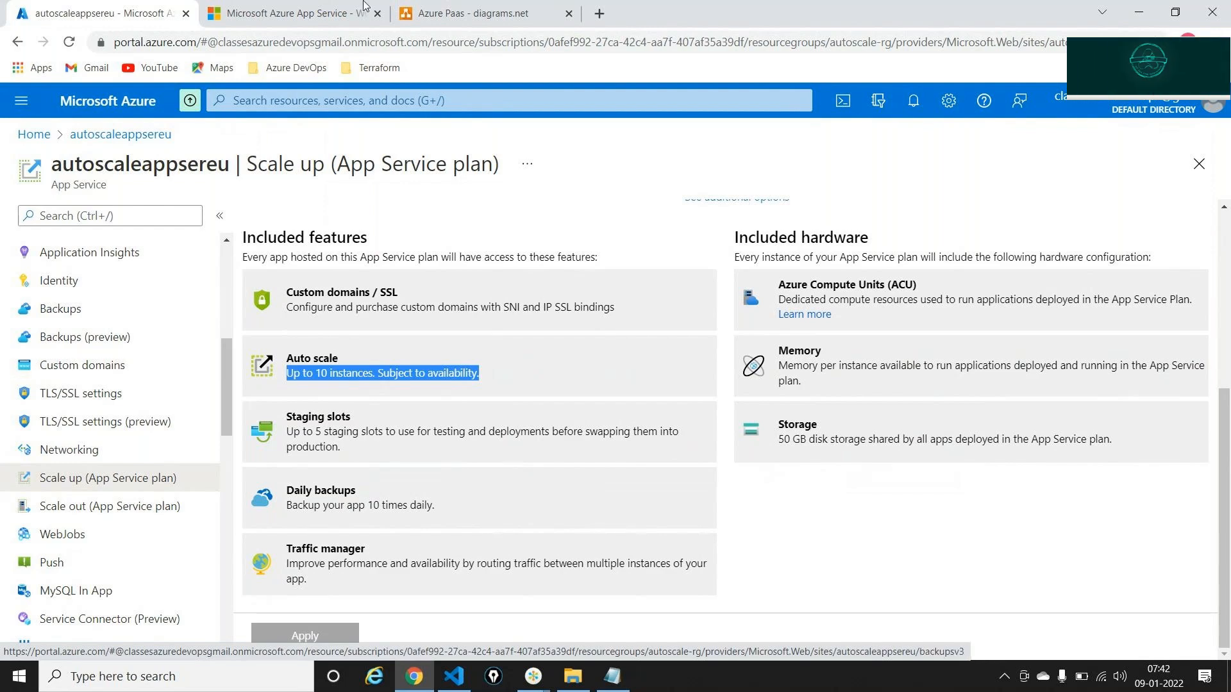
Step: Switch to the diagram, select the upper virtual machine icon to point it out, and clear the selection
click(472, 6)
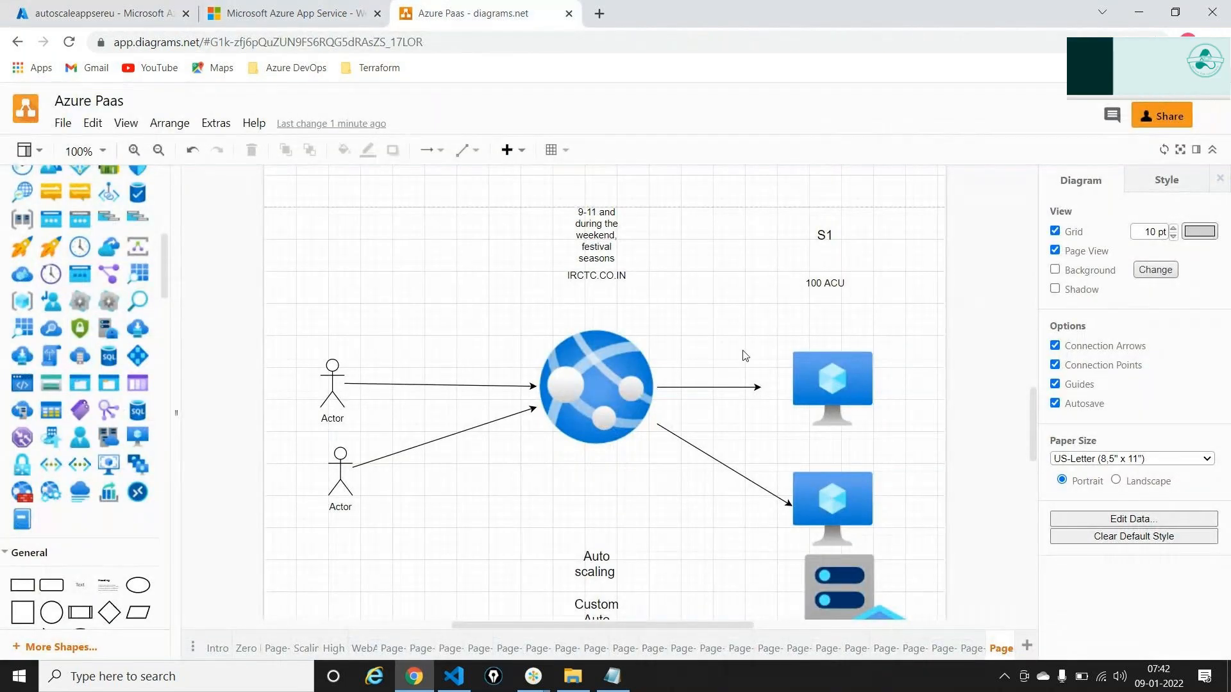
click(801, 363)
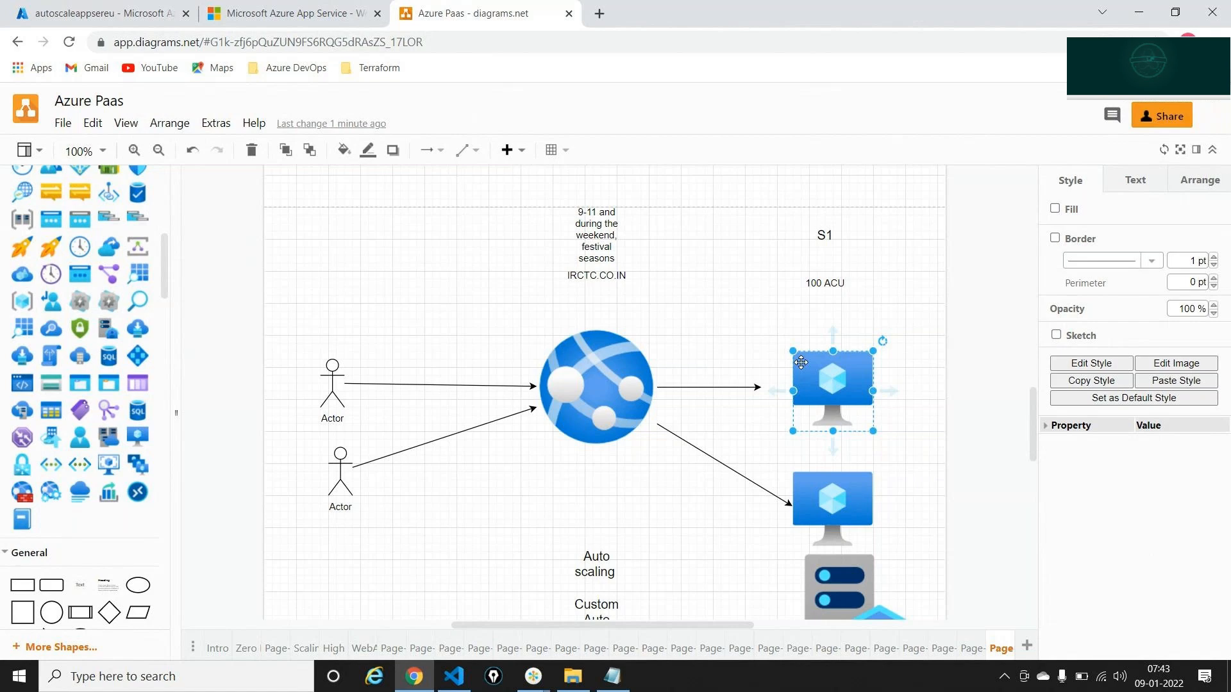
key(alt+Tab)
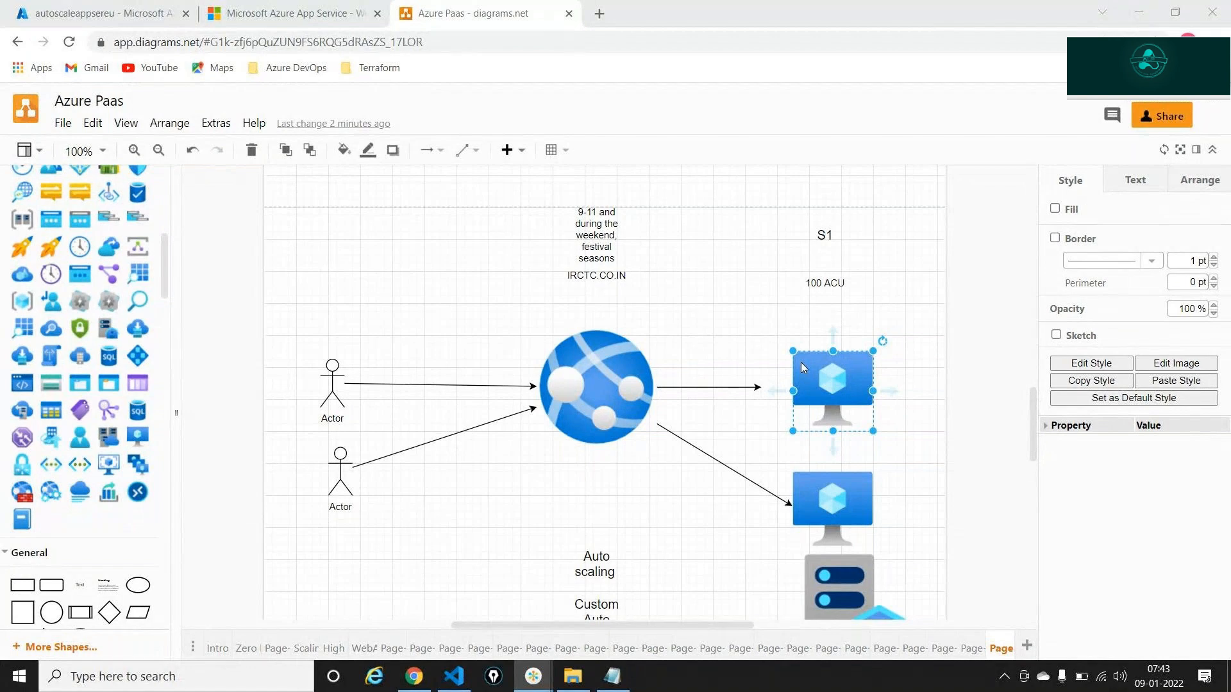
click(801, 366)
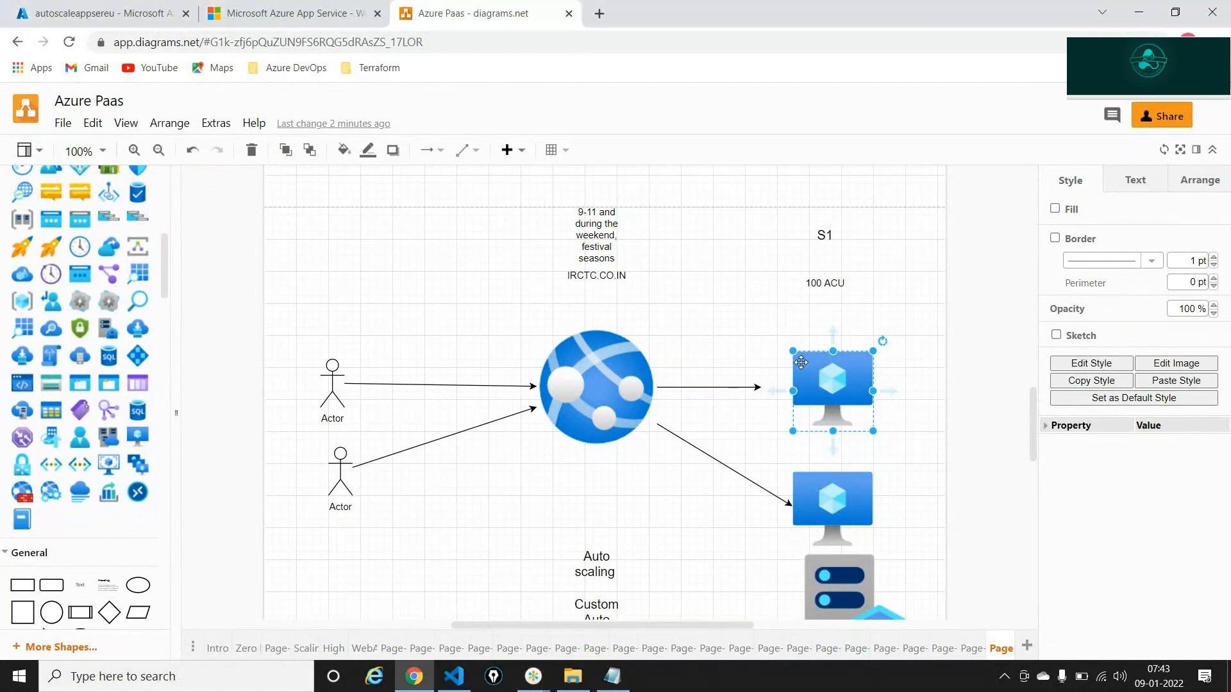
click(388, 242)
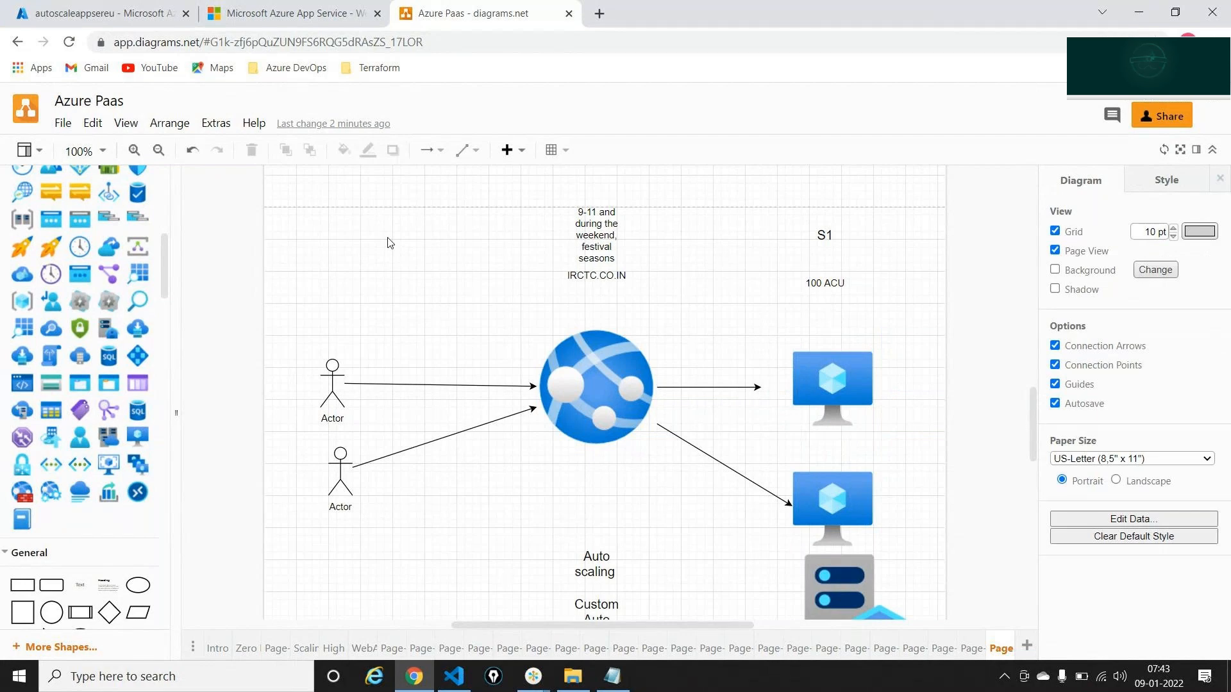
Step: Return to the Azure portal and open the Overview page of autoscaleappsereu
click(81, 8)
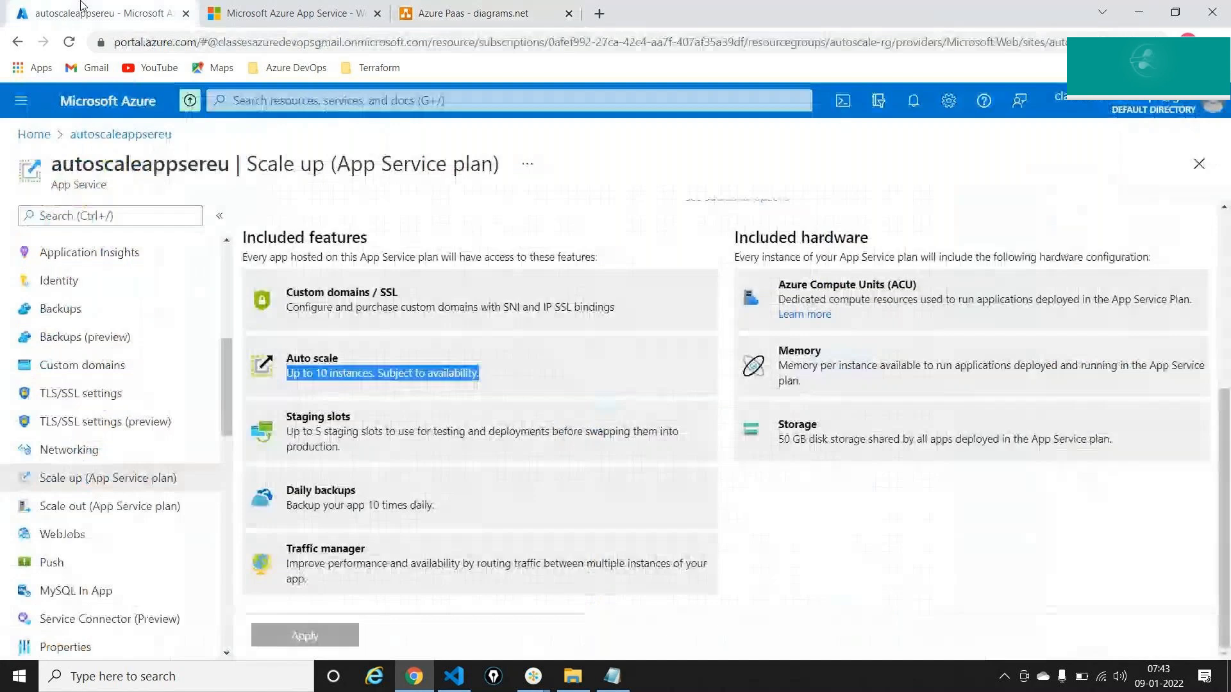
scroll(157, 289, up, 6)
click(93, 245)
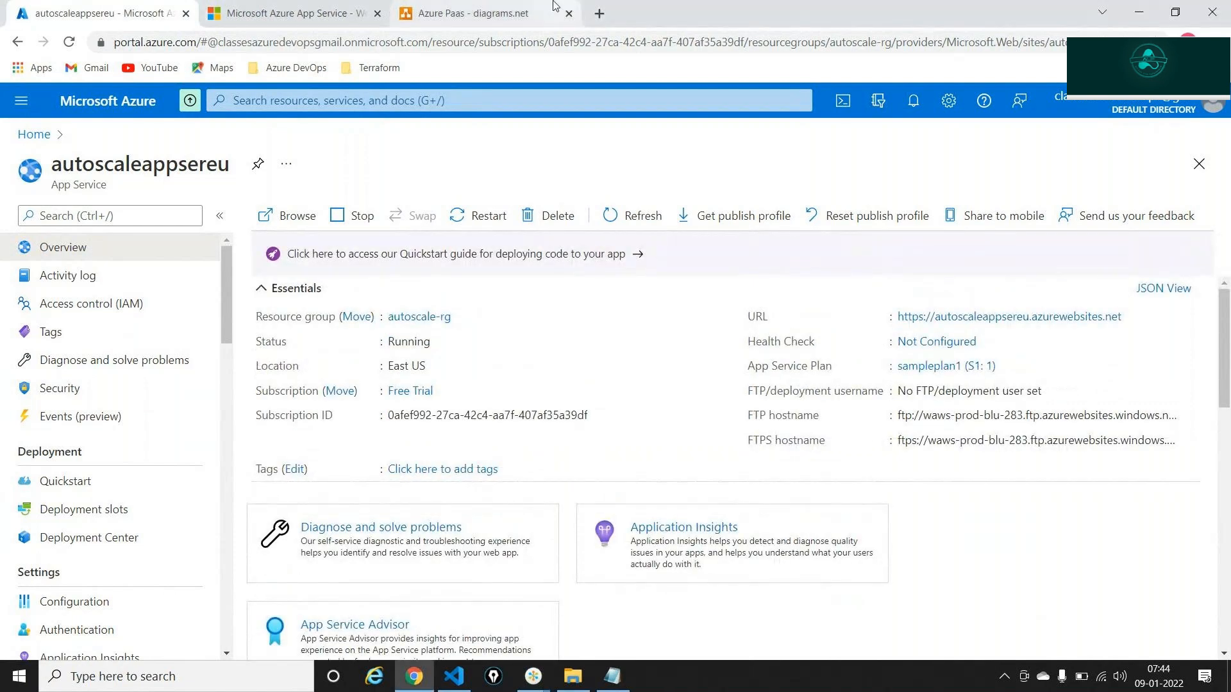
Step: Look at the two remaining virtual machines in the diagram and return to the app's Overview page in the Azure portal
click(474, 13)
click(811, 396)
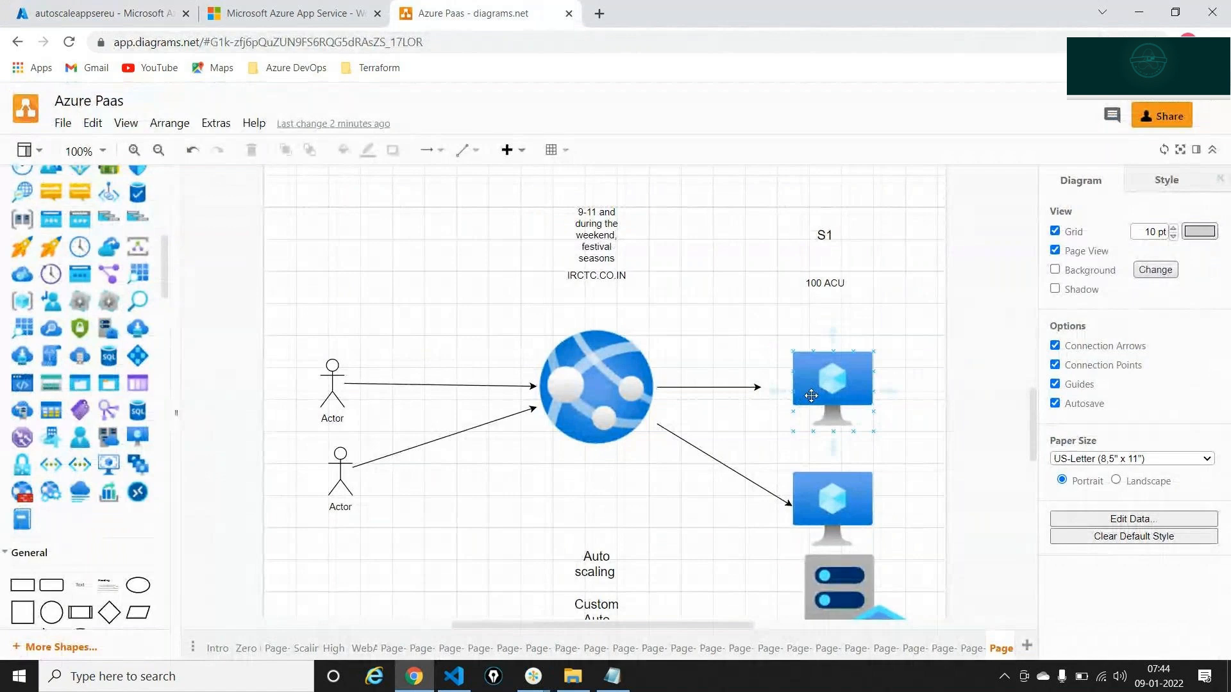
click(810, 462)
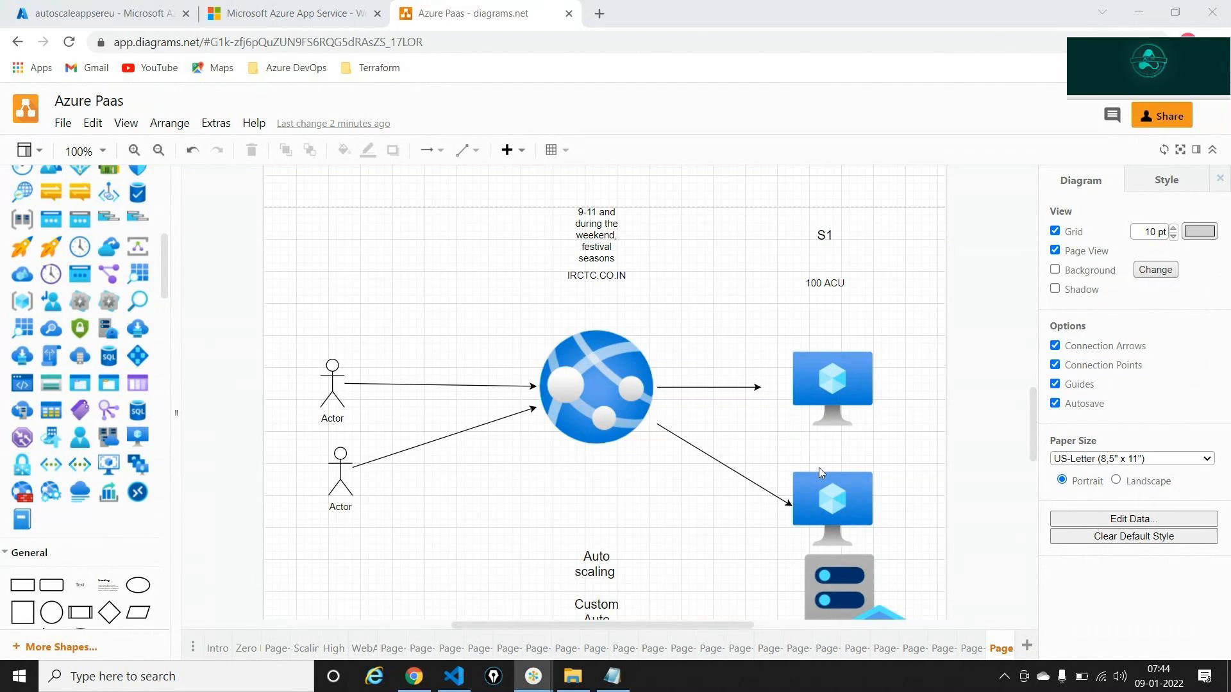
click(819, 468)
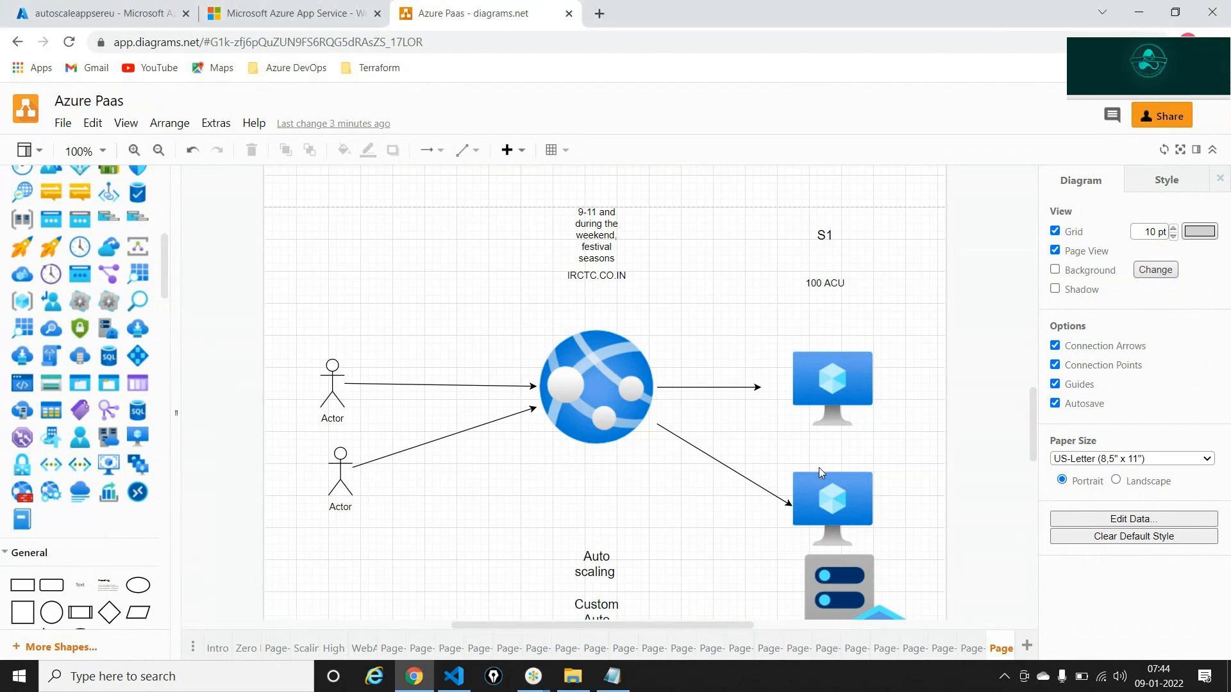
click(97, 13)
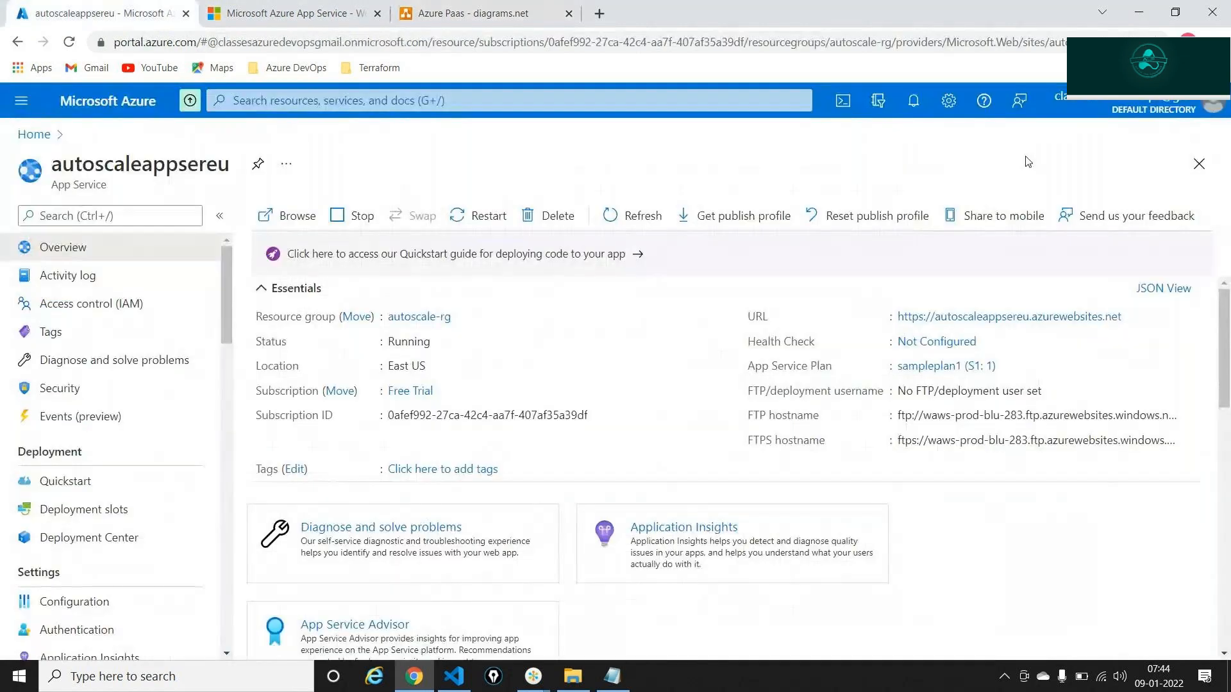
Step: Underline and circle the App Service Plan entry sampleplan1 (S1: 1) with the screen pen, and clear the drawing
click(1230, 233)
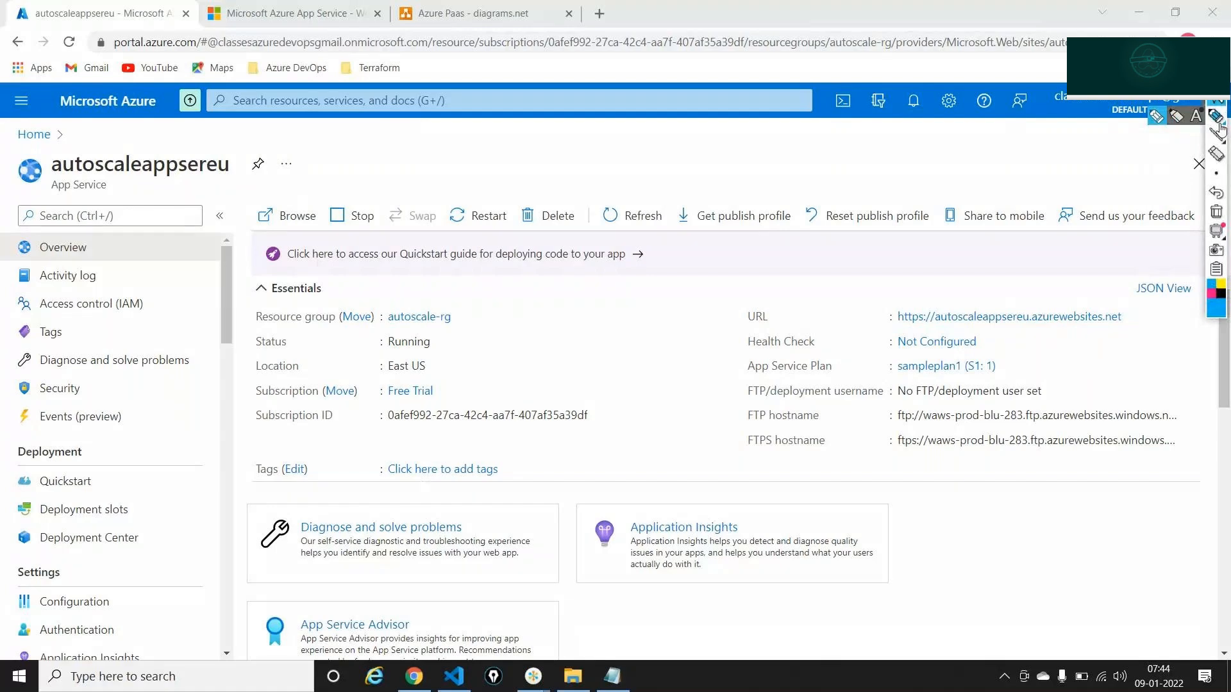
click(1218, 122)
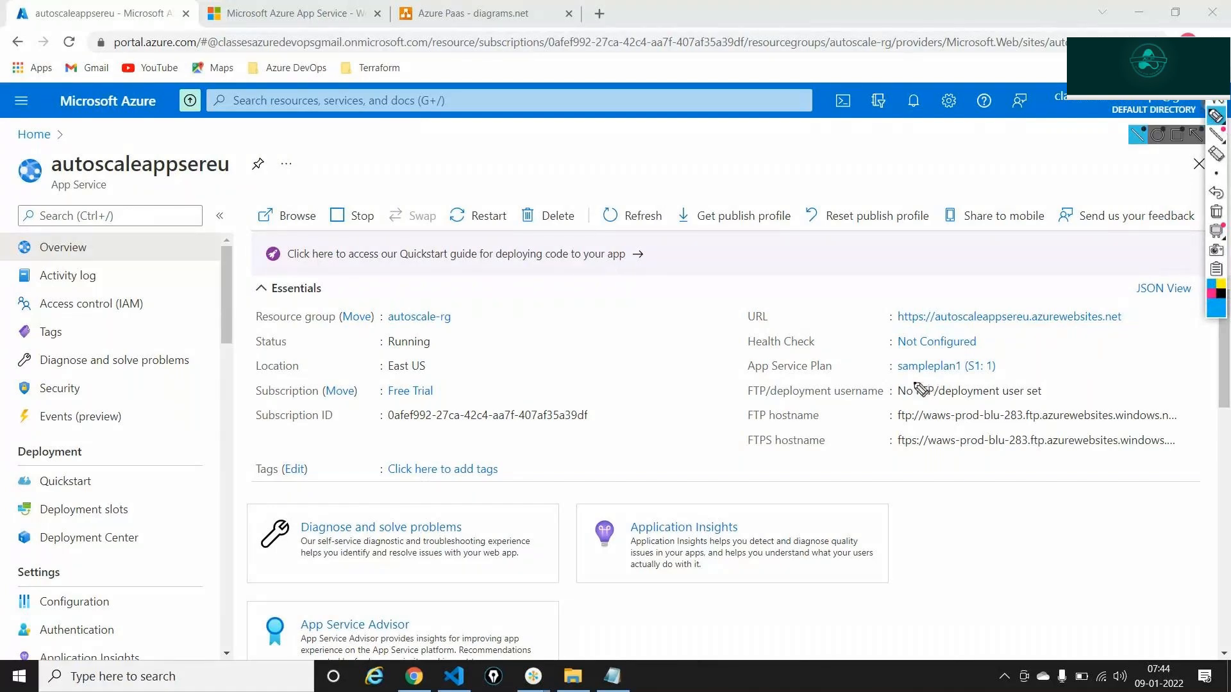
mouse_move(893, 377)
mouse_down()
mouse_move(978, 374)
mouse_move(973, 352)
mouse_move(1000, 367)
mouse_move(994, 375)
mouse_up()
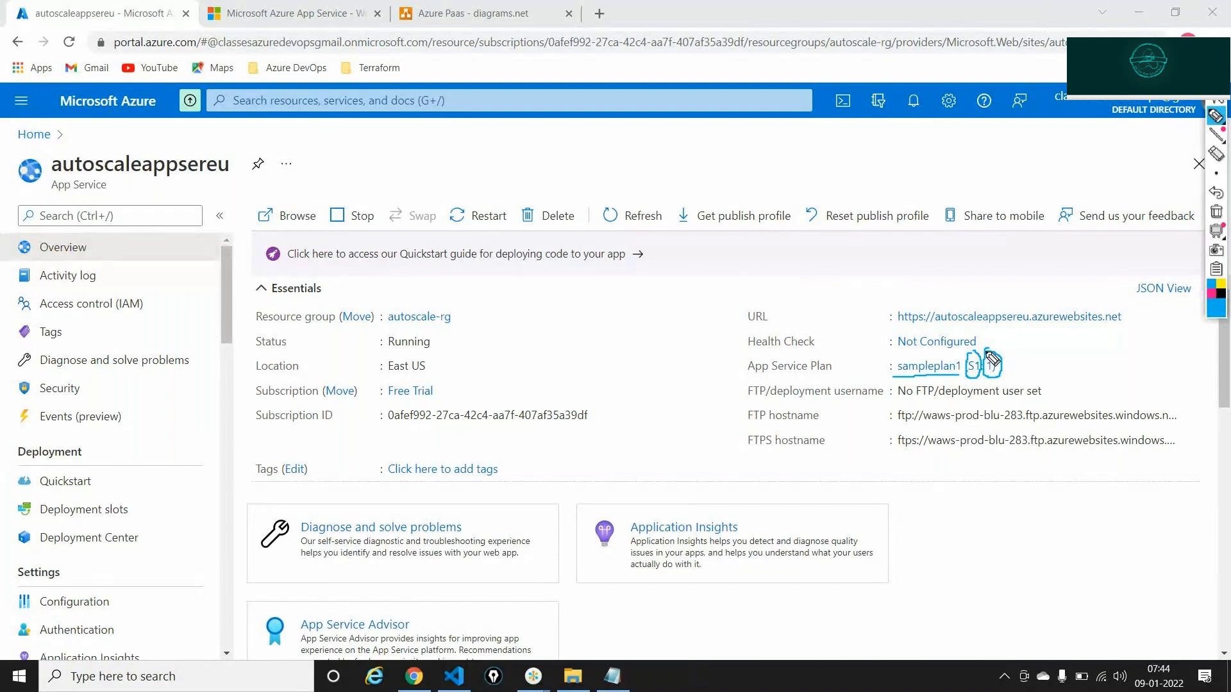
click(1217, 212)
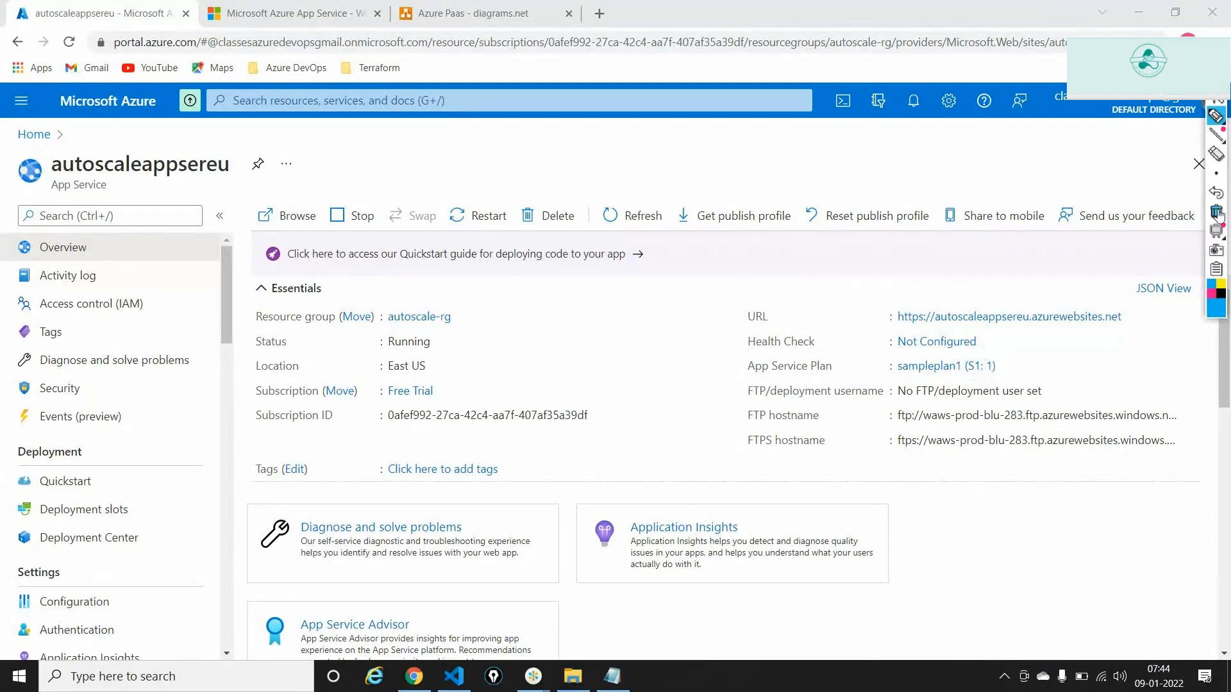
Step: Open the app's Scale out page, review the default condition's rules and instance limits, and highlight the Instance count label
scroll(126, 548, down, 2)
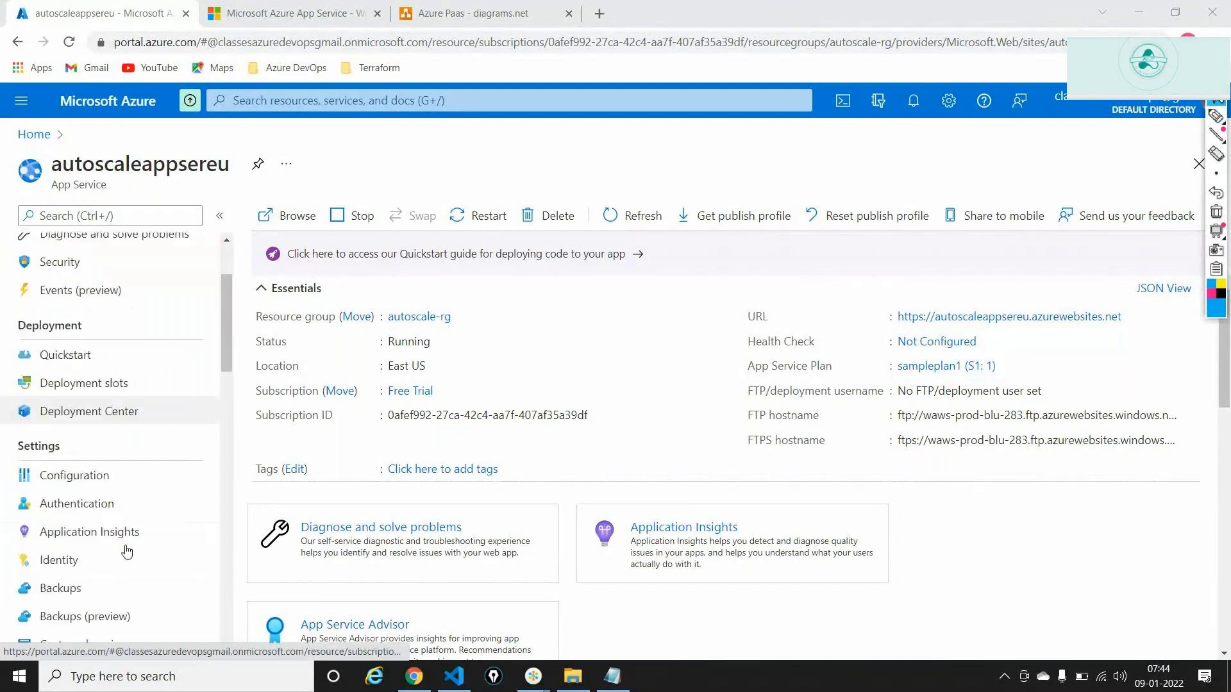
scroll(126, 551, down, 3)
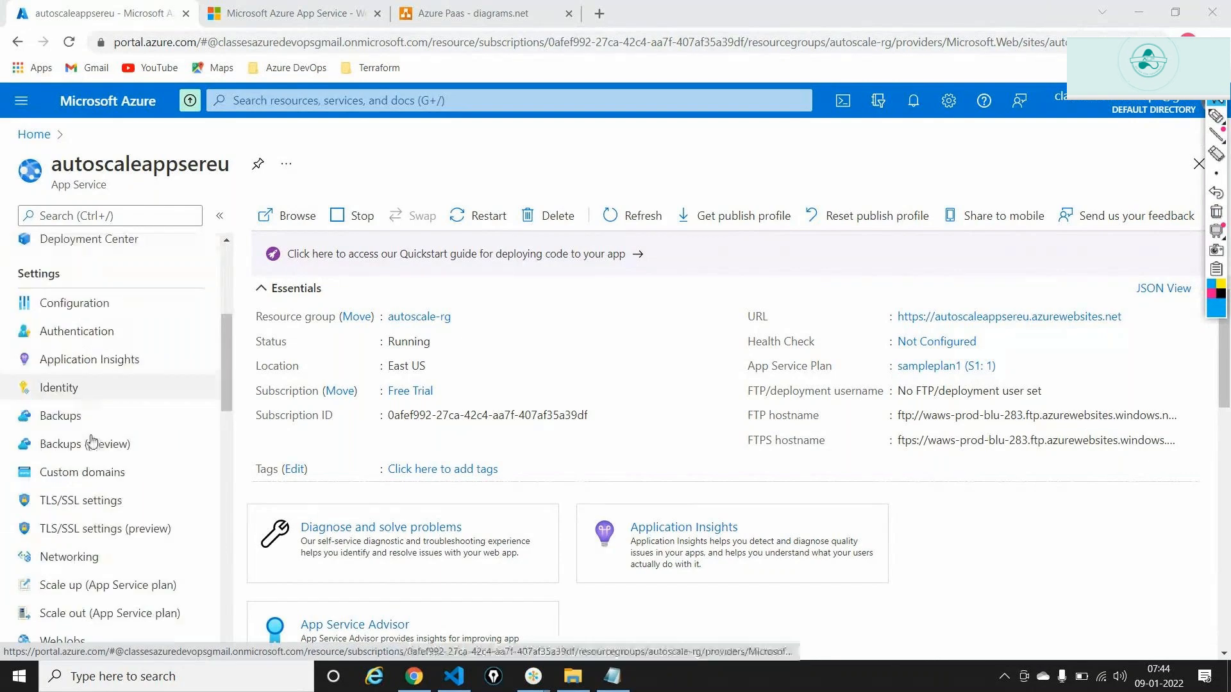
click(83, 615)
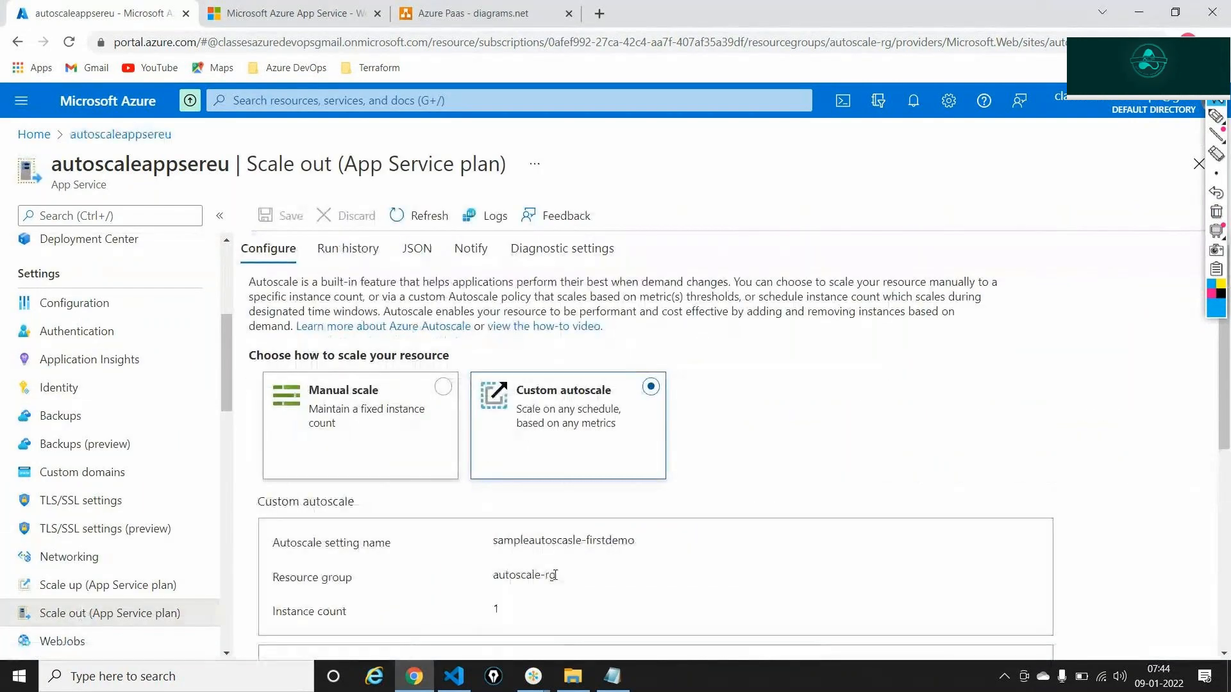
scroll(555, 575, down, 10)
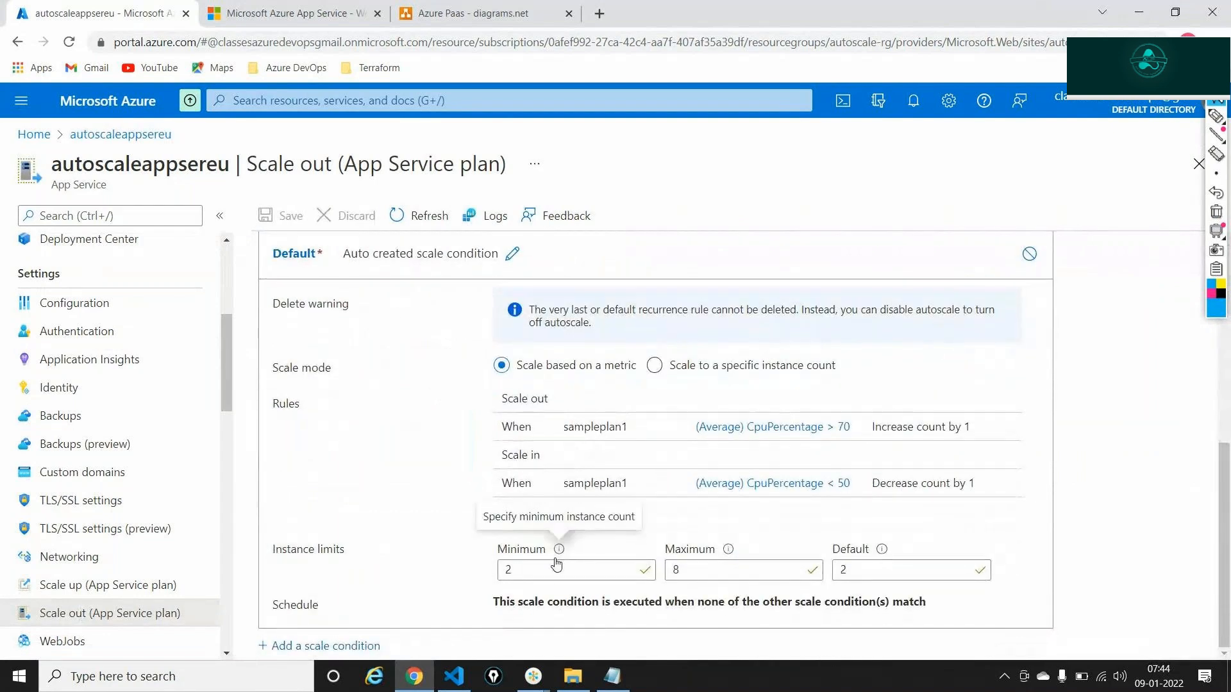
click(878, 568)
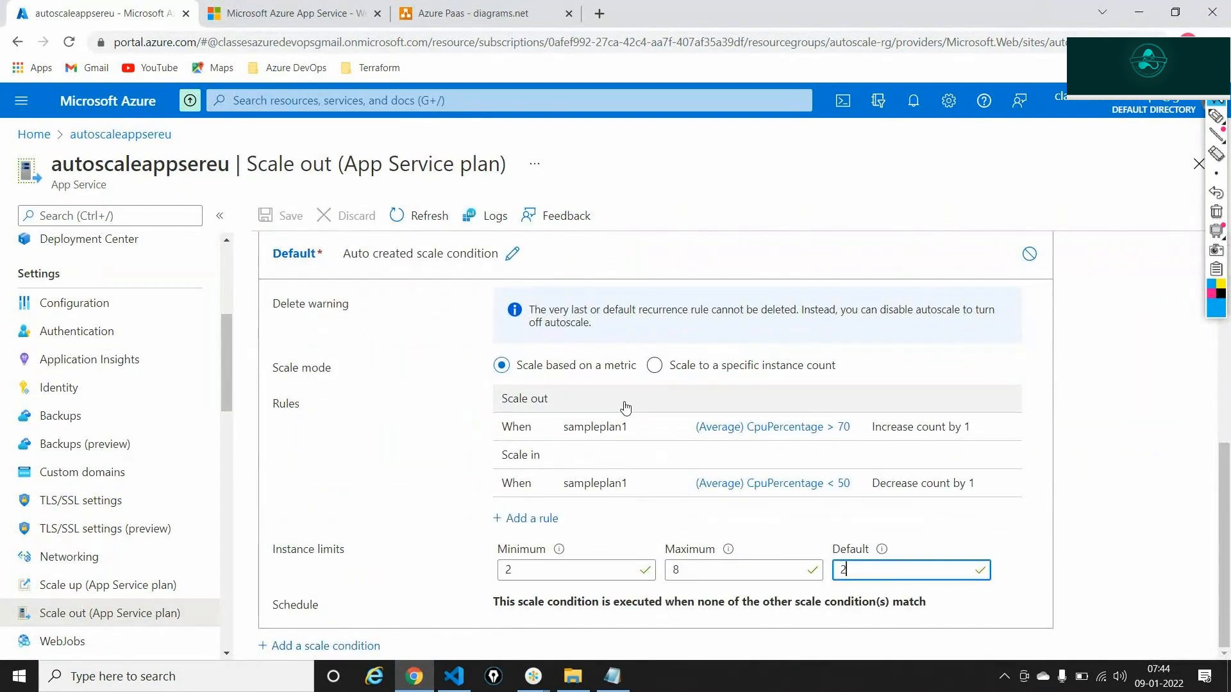
scroll(349, 631, up, 7)
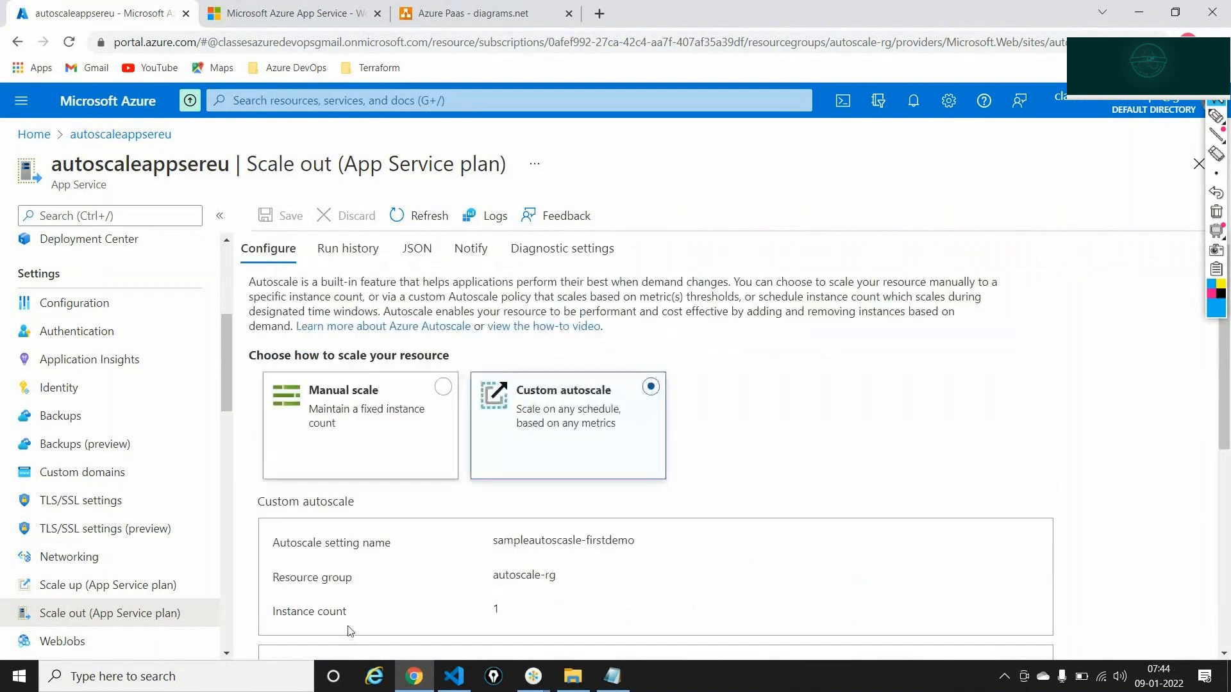
triple_click(318, 614)
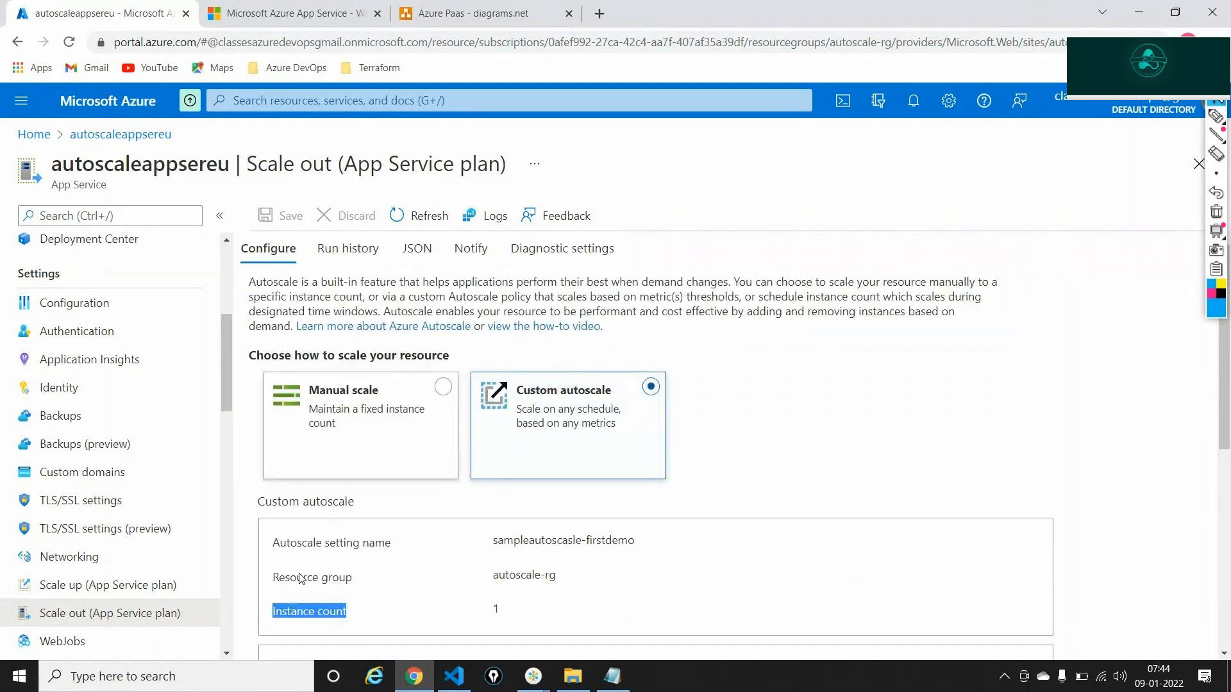
Step: Return to the Overview page of autoscaleappsereu
scroll(104, 268, up, 5)
click(100, 259)
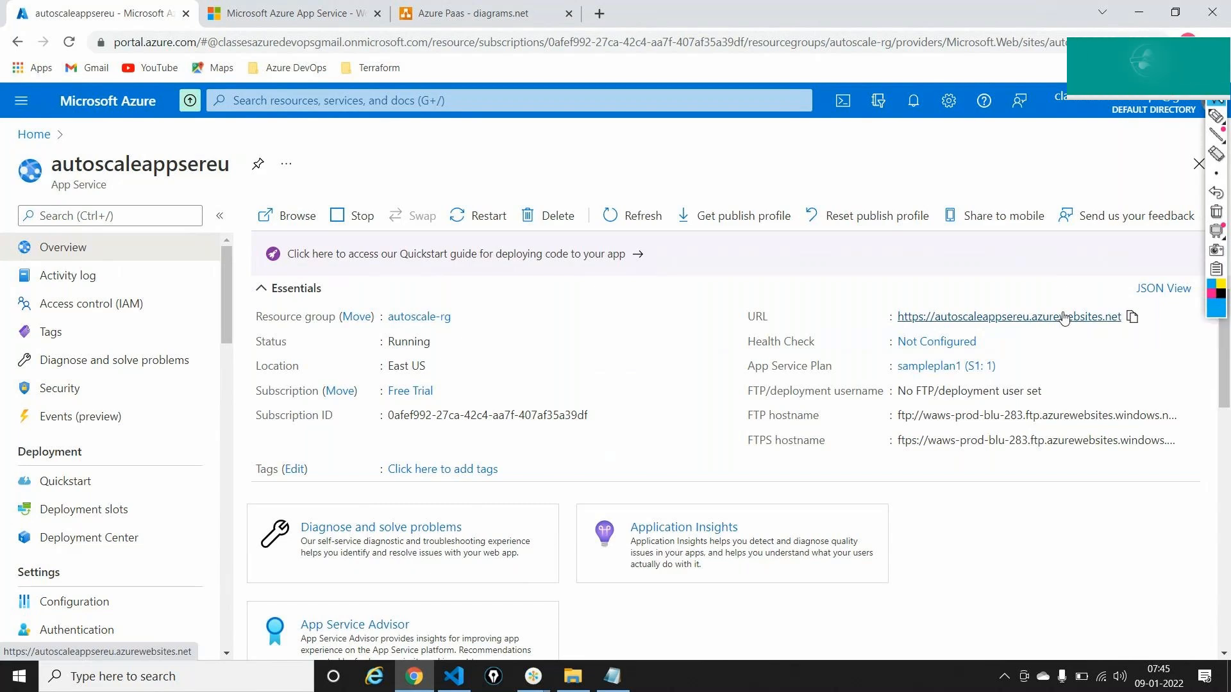
key(alt+Tab)
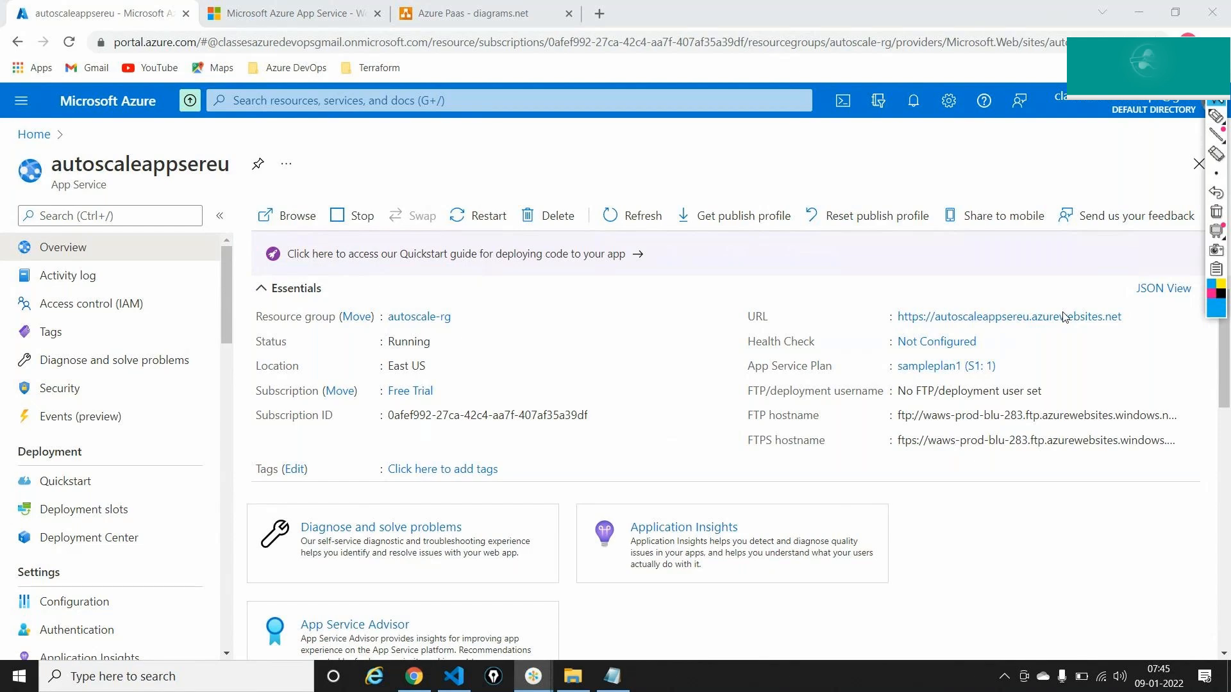
click(377, 206)
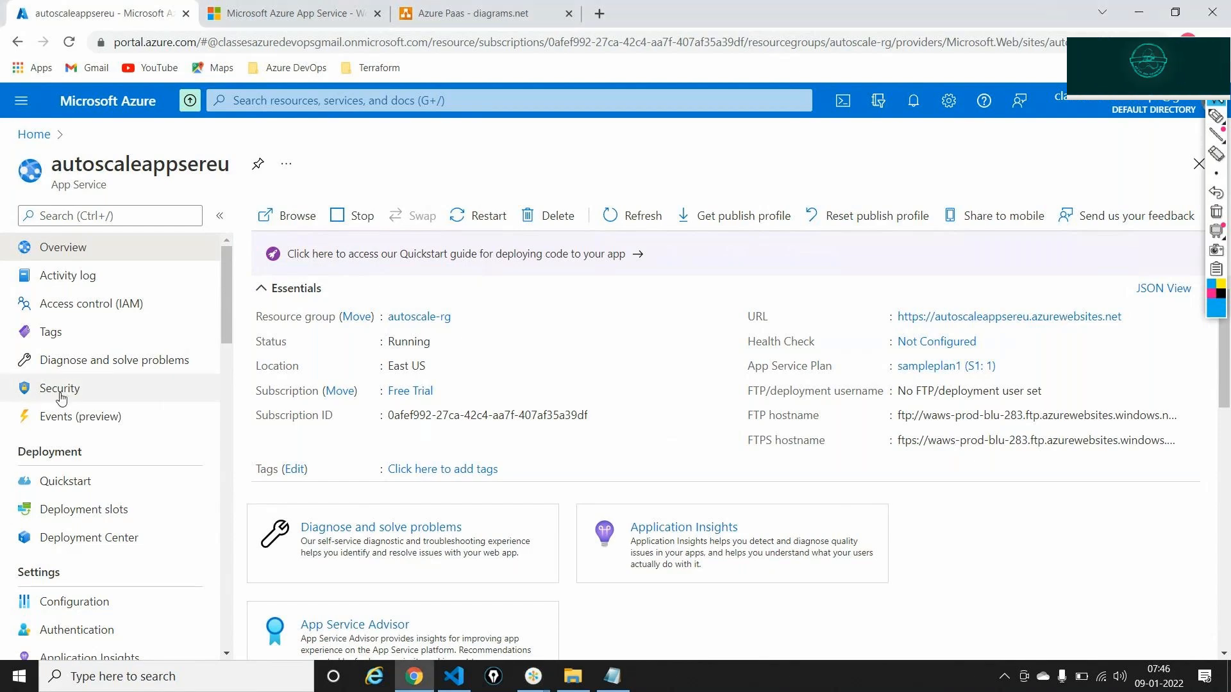
Step: Open the Scale up page, select the P1V2 Production tier, and highlight its Auto scale instance limit
scroll(61, 394, down, 4)
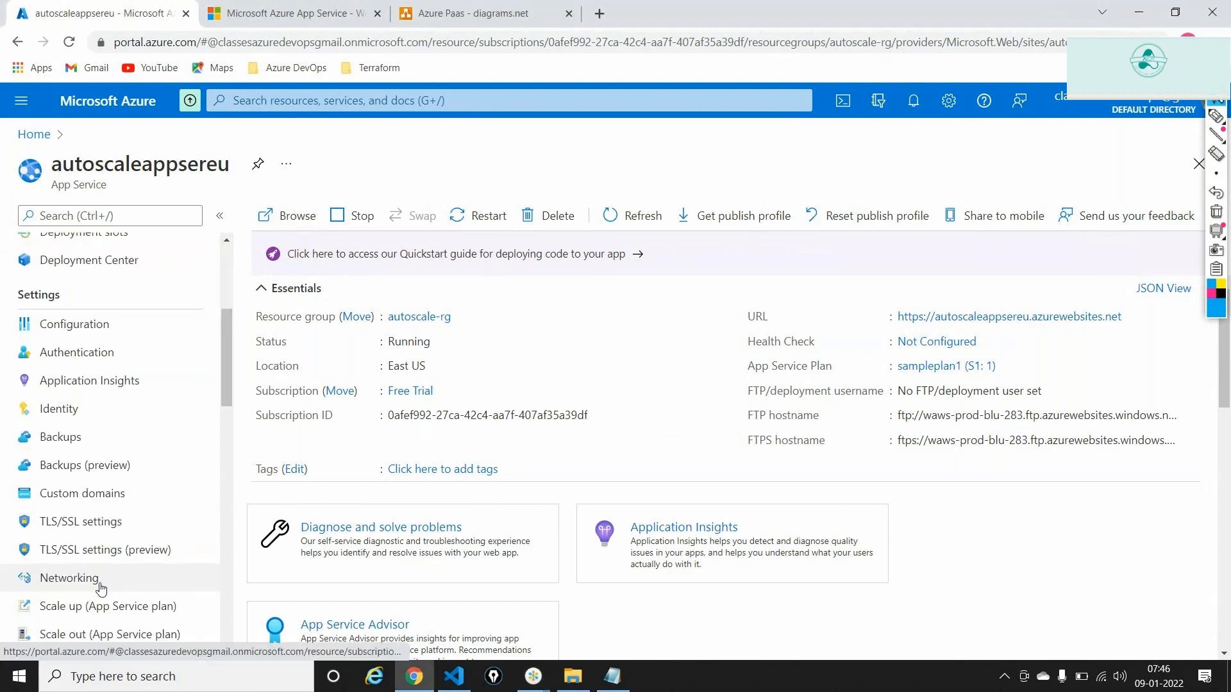
click(90, 635)
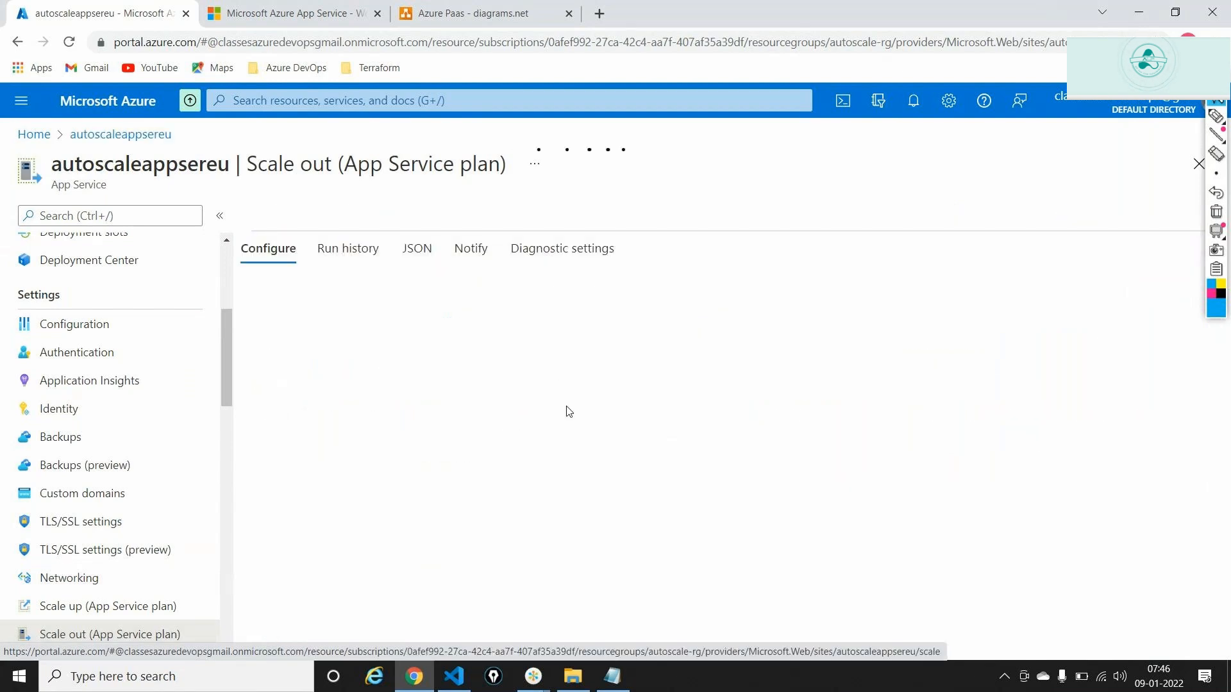
click(131, 610)
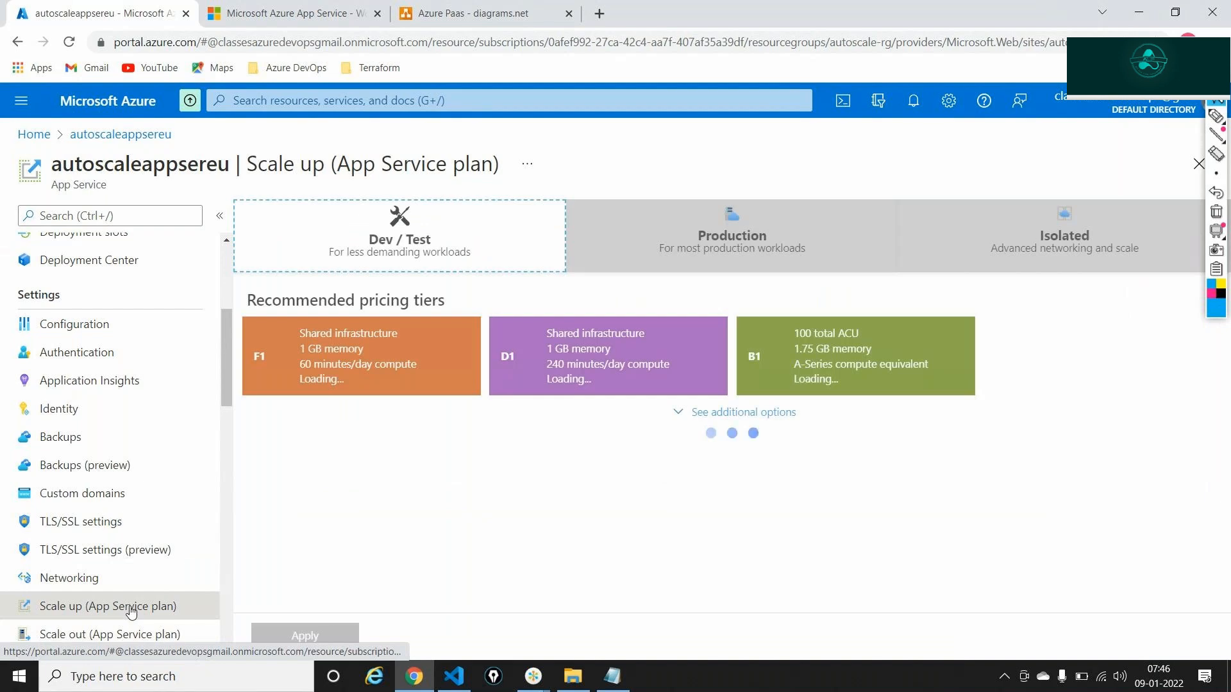
click(731, 240)
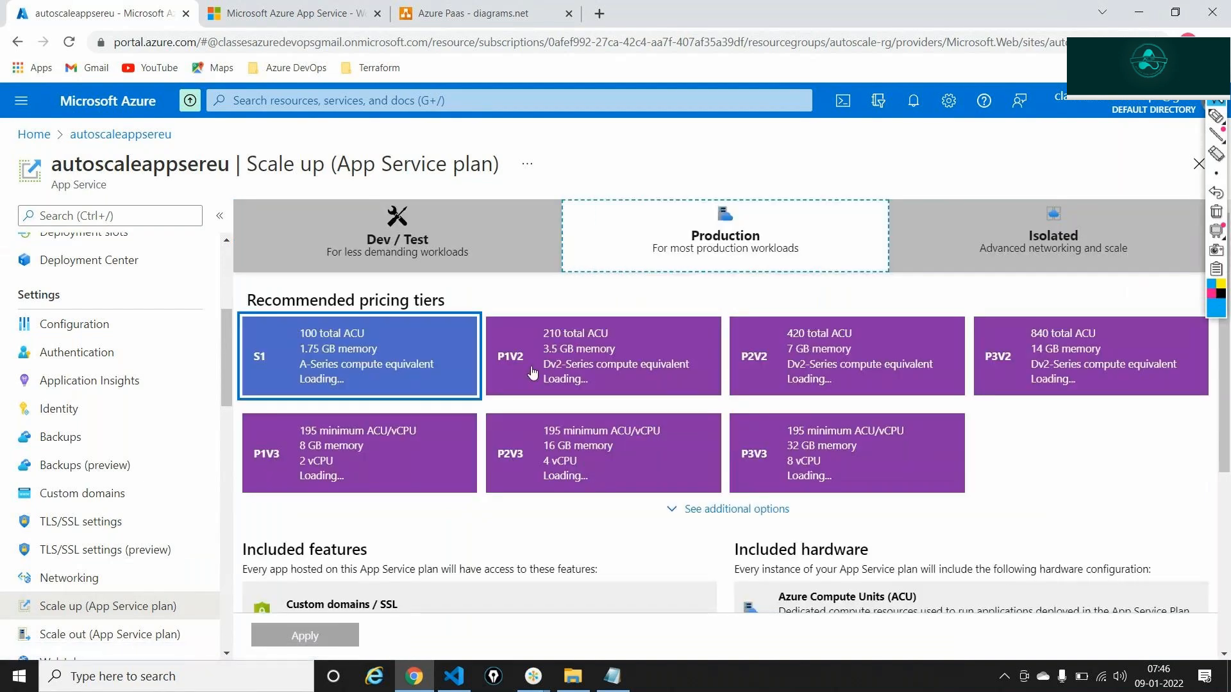
click(577, 366)
scroll(655, 361, down, 3)
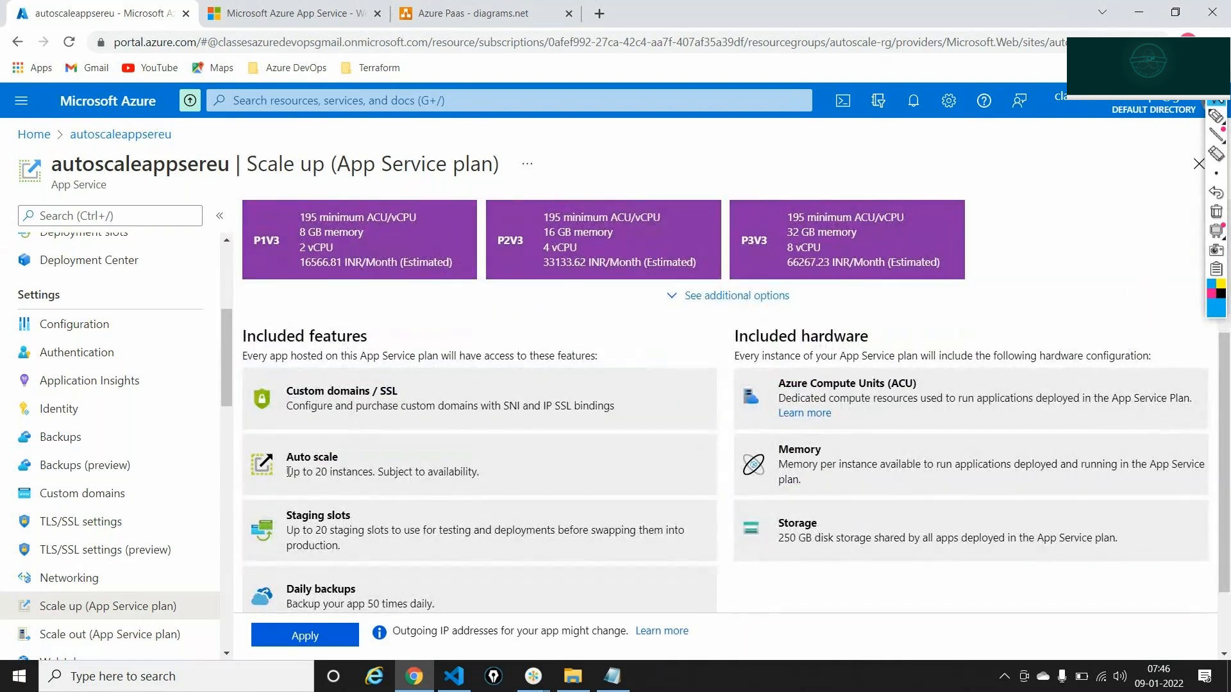
drag(288, 472, 374, 472)
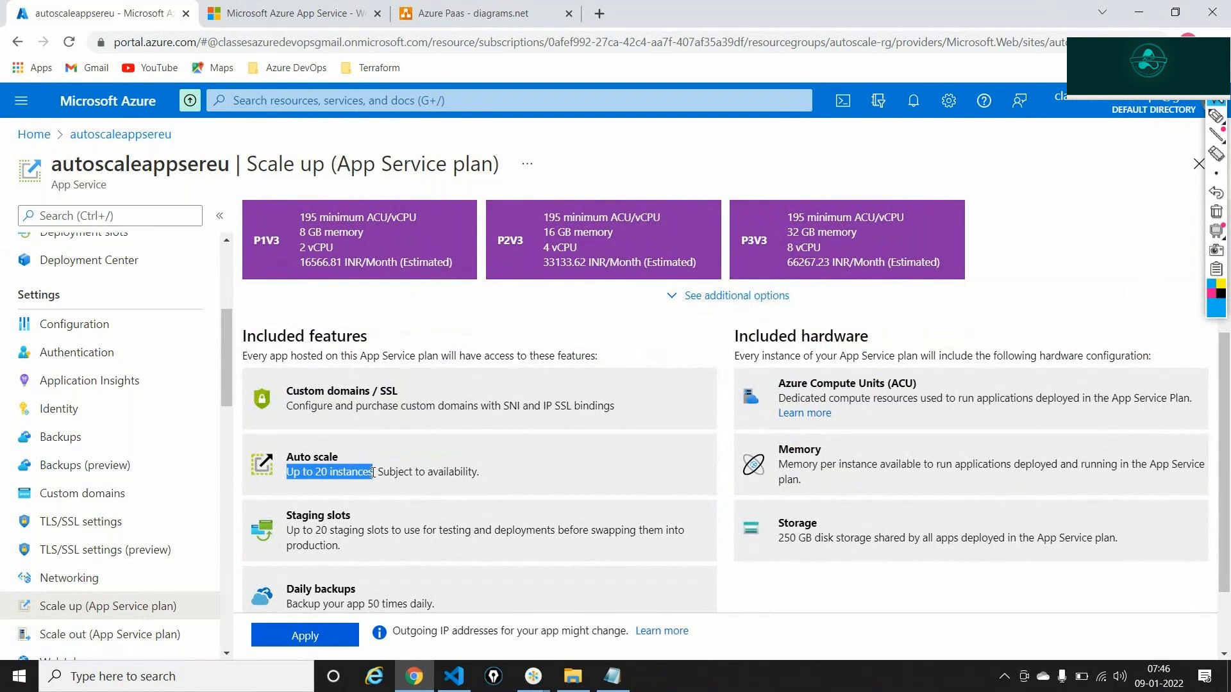
Step: Select the S1 pricing tier for comparison and highlight its Auto scale instance limit among the included features
scroll(374, 472, up, 3)
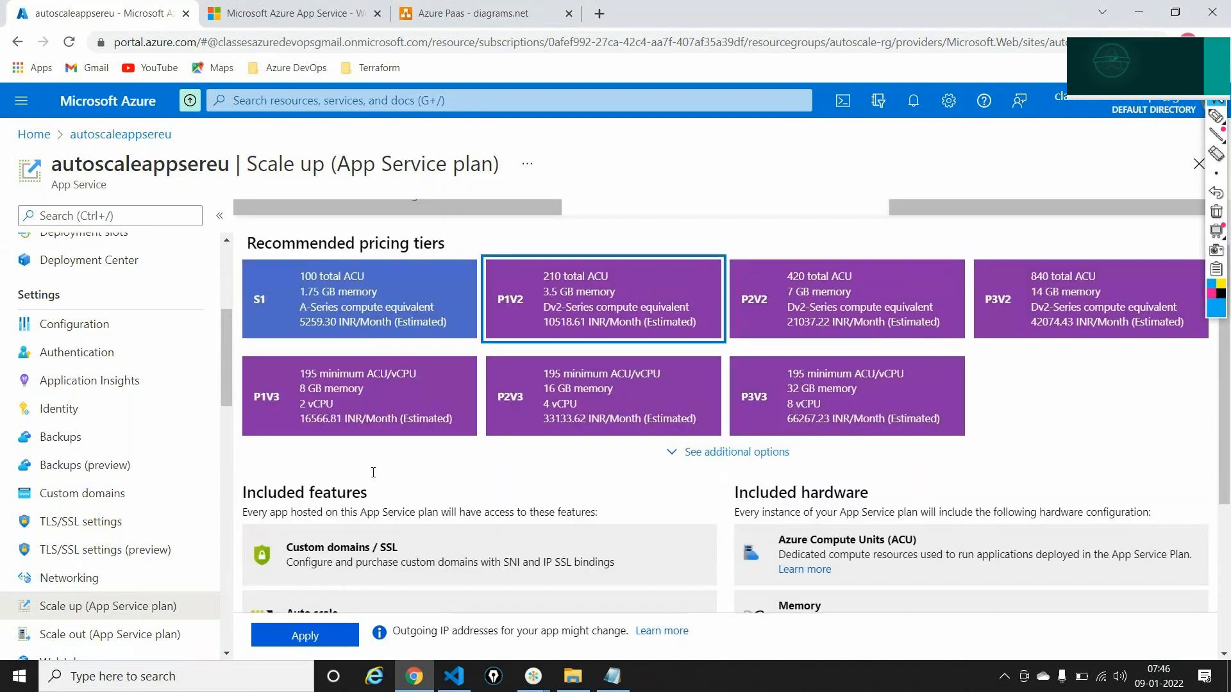
scroll(420, 456, down, 3)
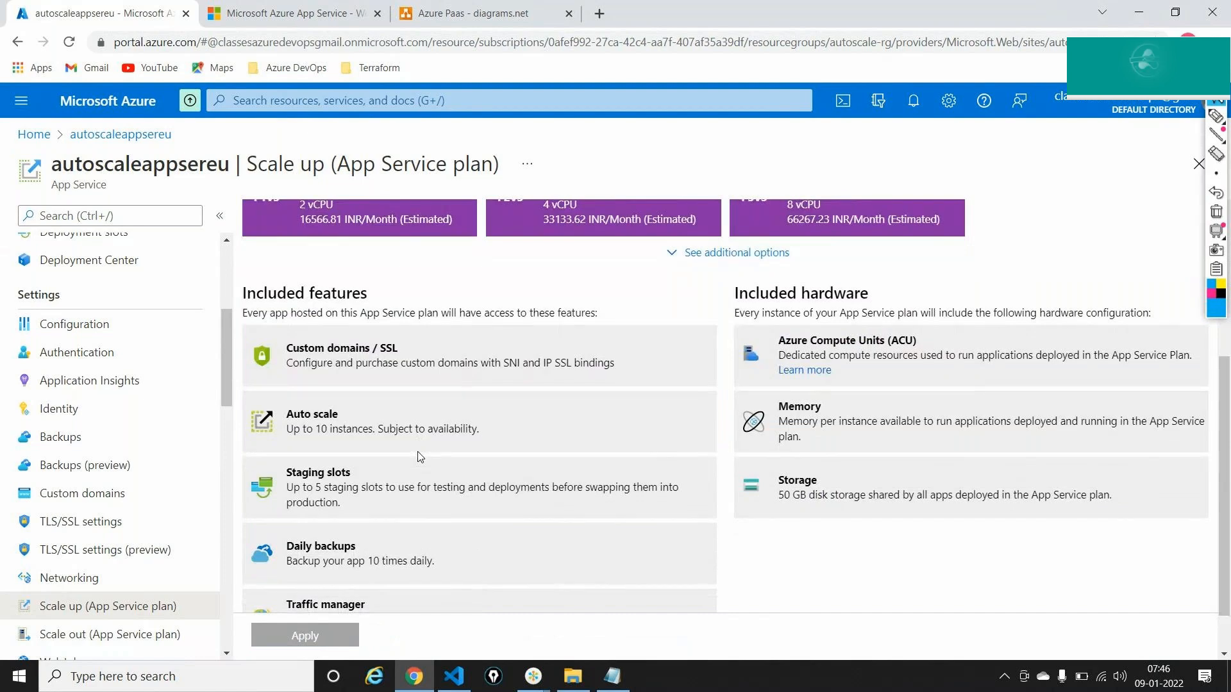
scroll(420, 457, up, 1)
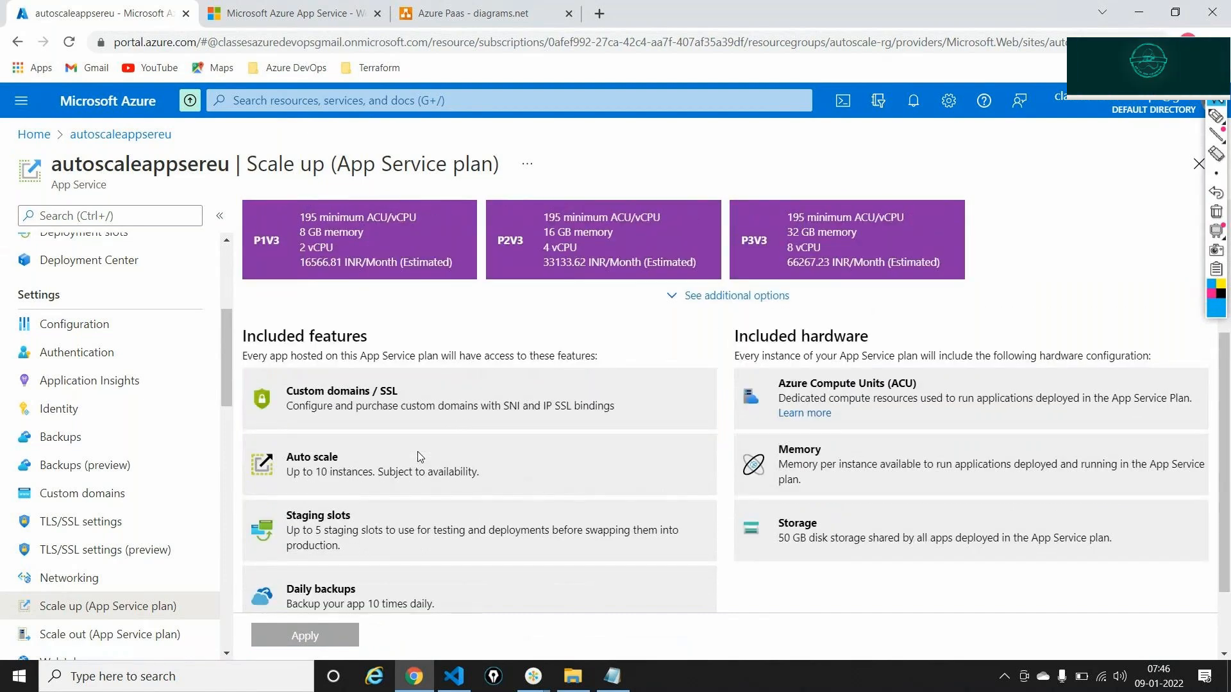
drag(372, 472, 388, 433)
double_click(350, 472)
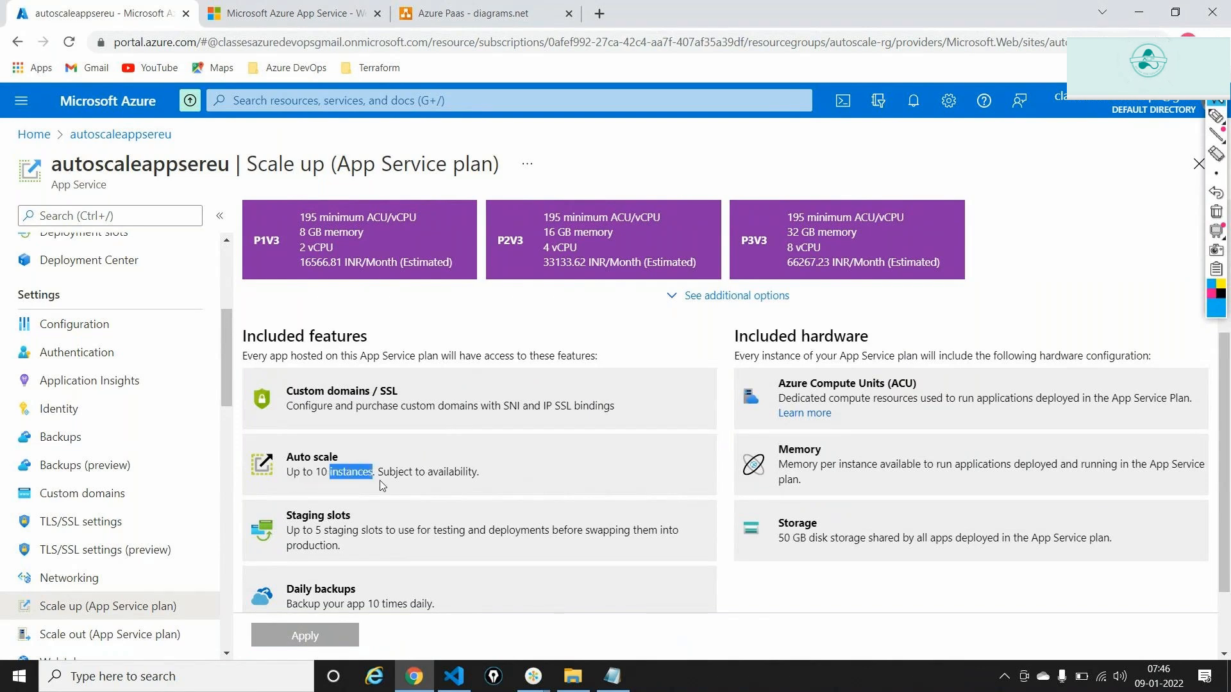
scroll(382, 485, up, 2)
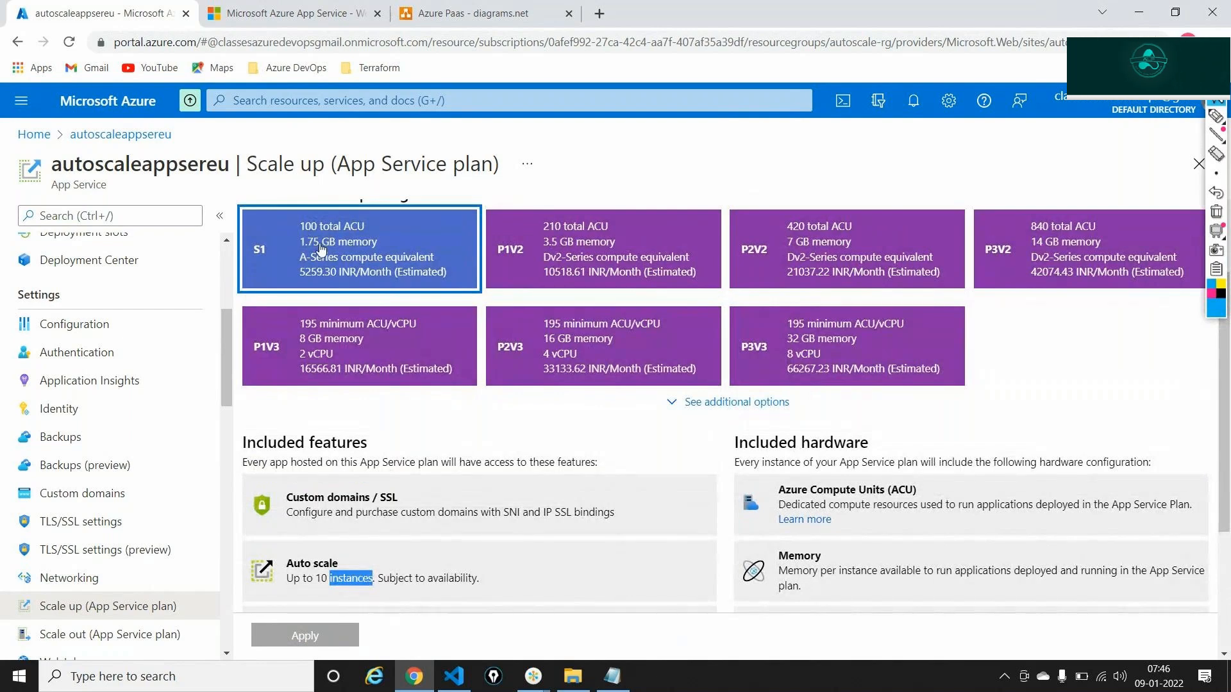
scroll(327, 383, down, 4)
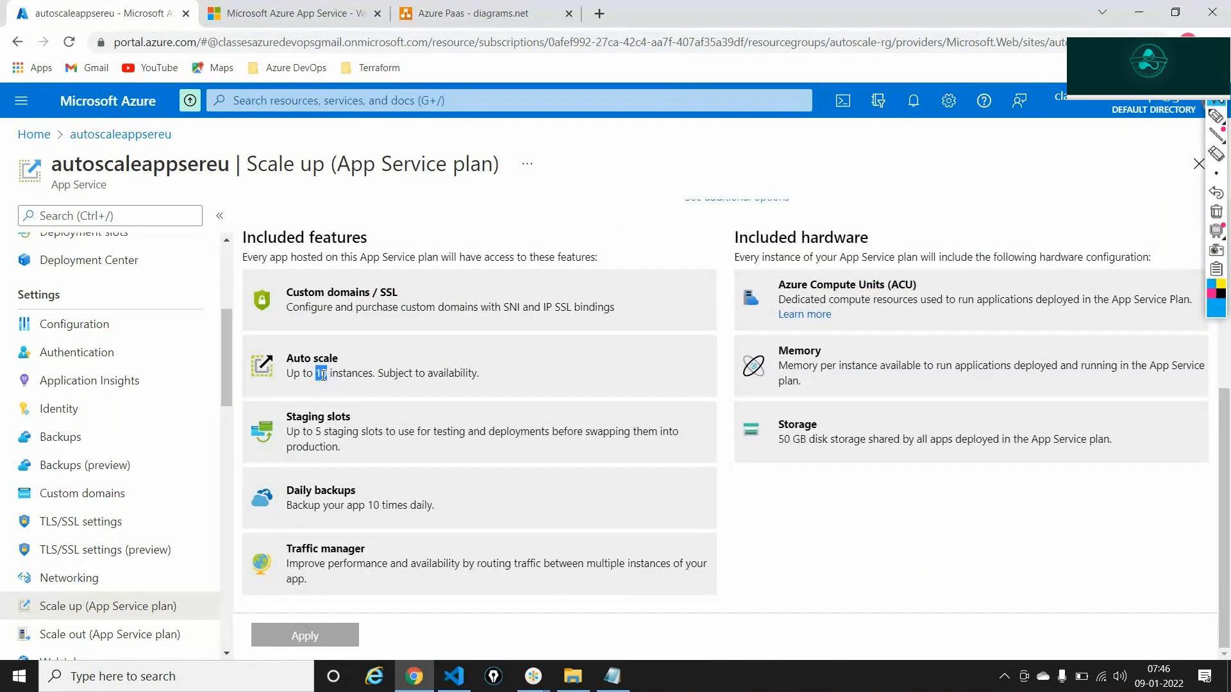
triple_click(323, 373)
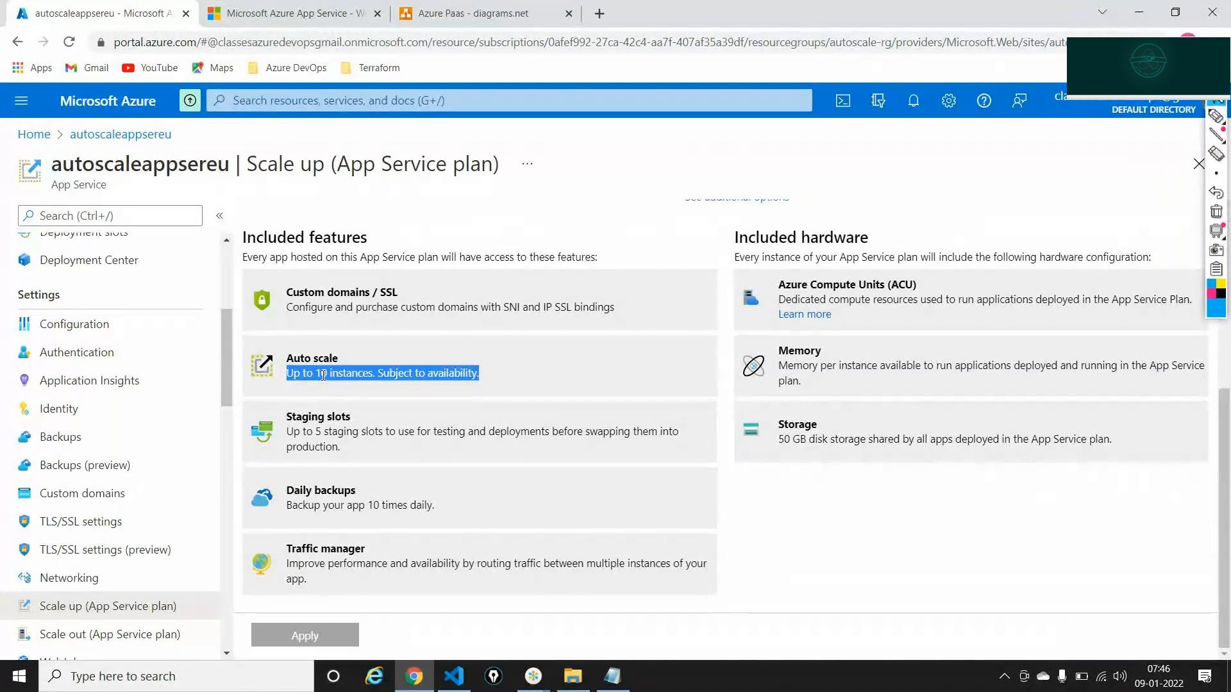
Step: Select the P1V2 pricing tier again and highlight the Auto scale heading in its included features
scroll(323, 376, up, 3)
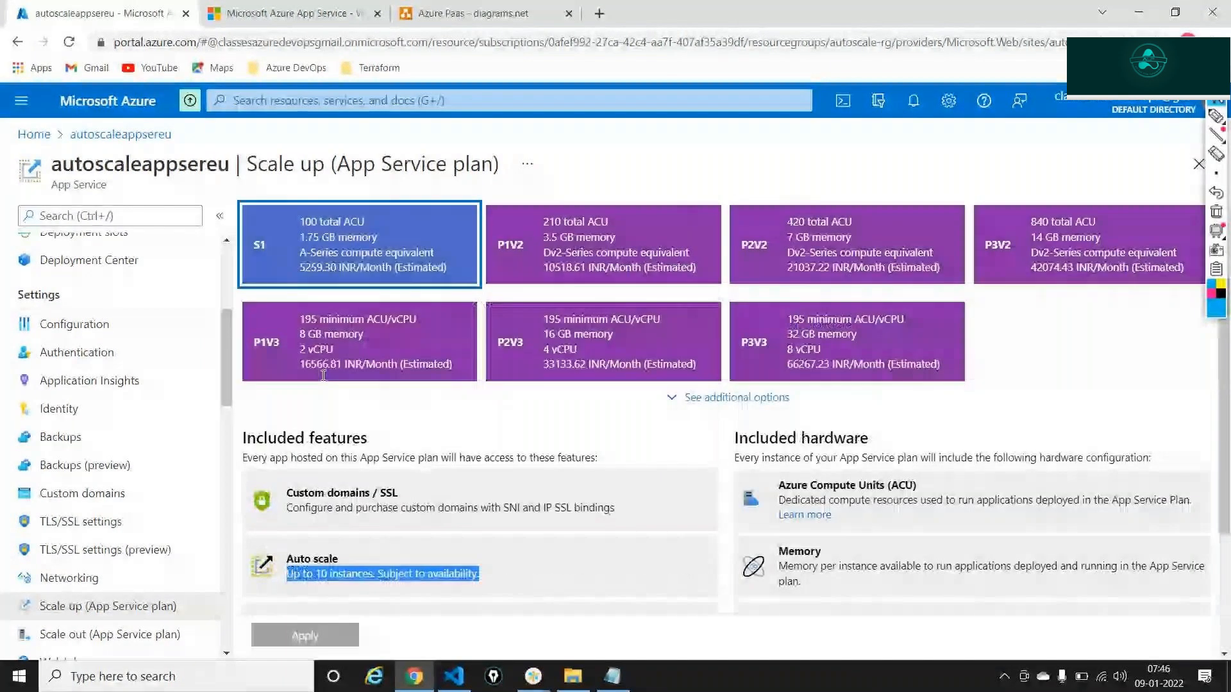
scroll(323, 376, up, 1)
click(593, 318)
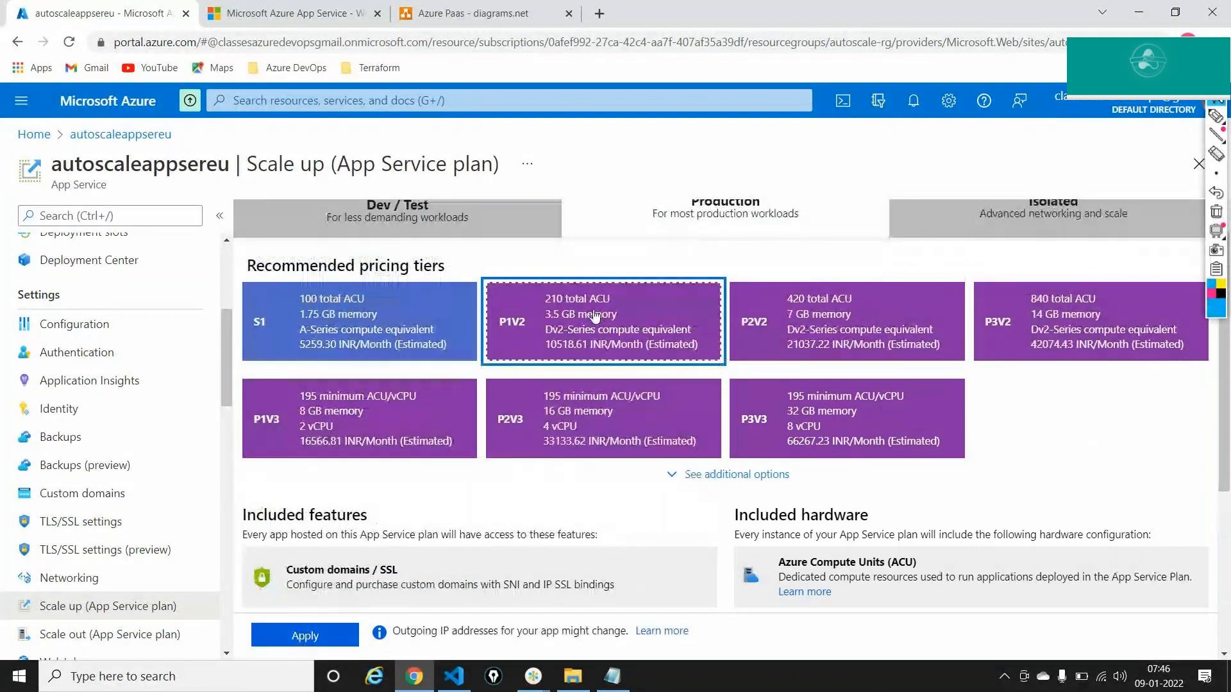
scroll(595, 315, down, 1)
scroll(595, 316, down, 4)
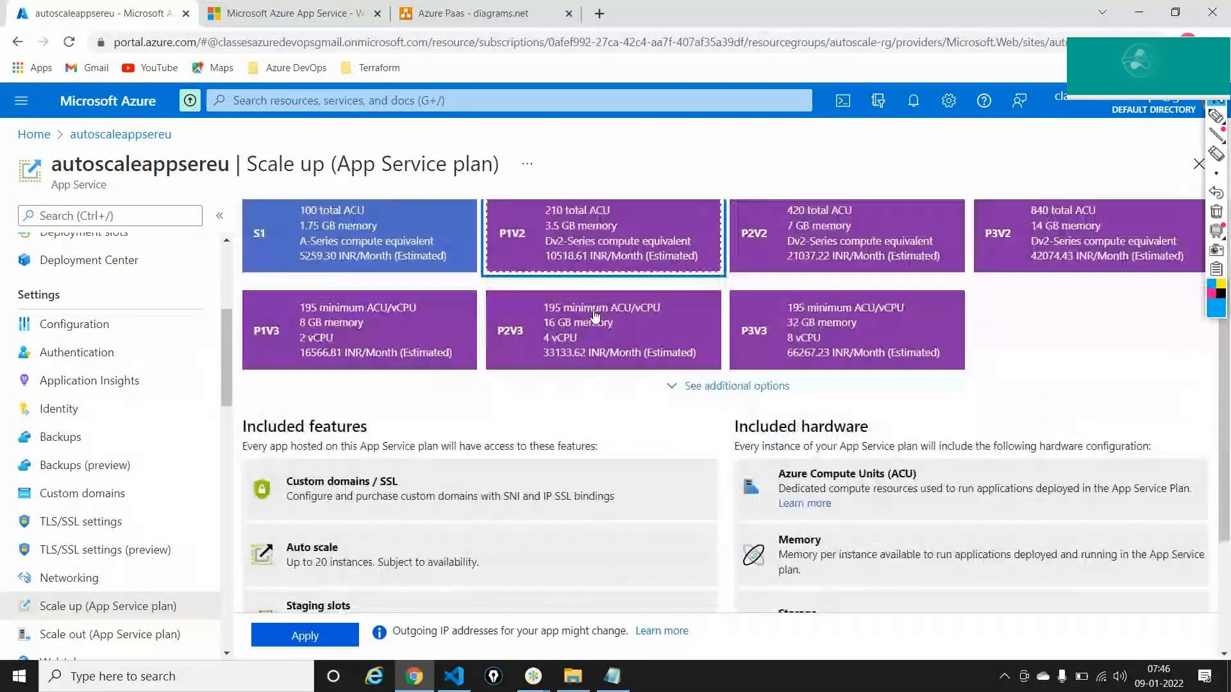
drag(287, 380, 339, 380)
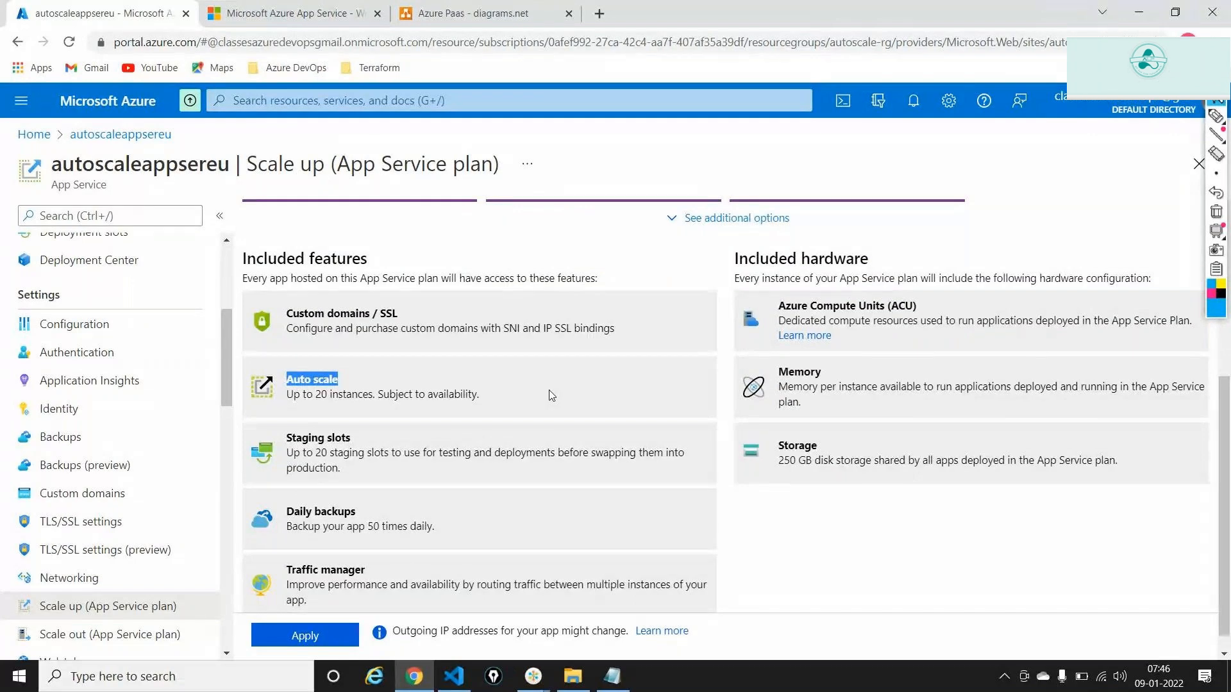
Step: Draw a pen arrow from the S1 pricing tier to the P1V2 tier and clear the annotation
scroll(551, 396, up, 1)
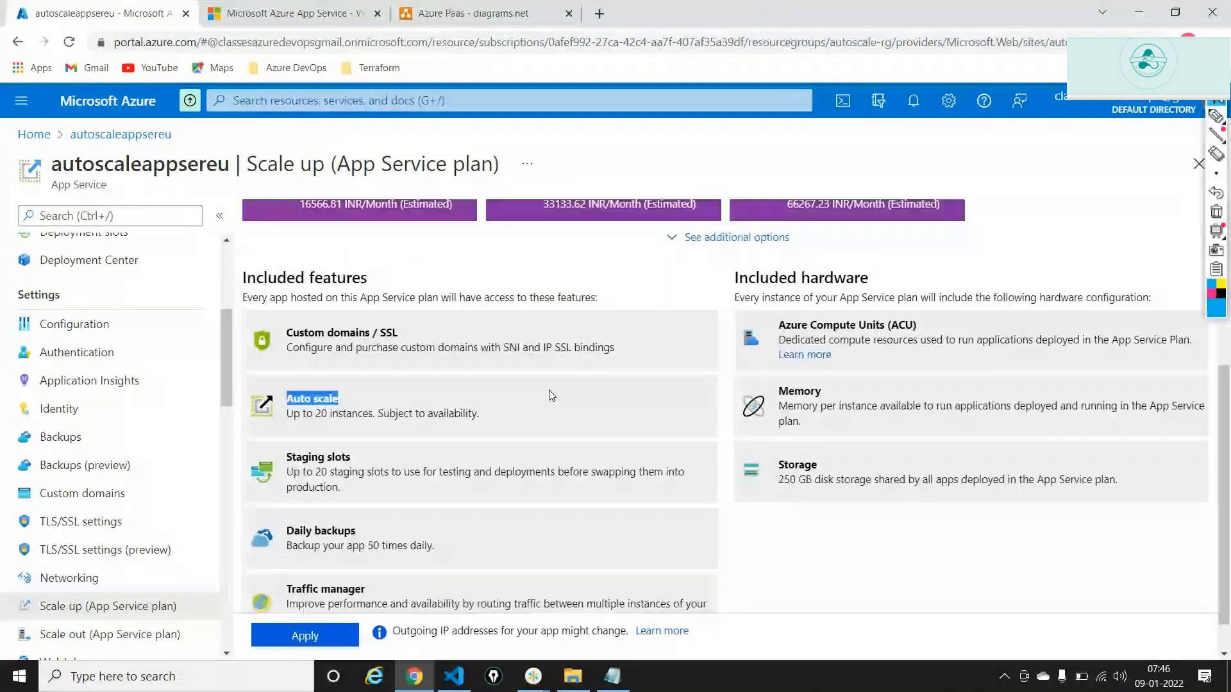
scroll(552, 396, up, 4)
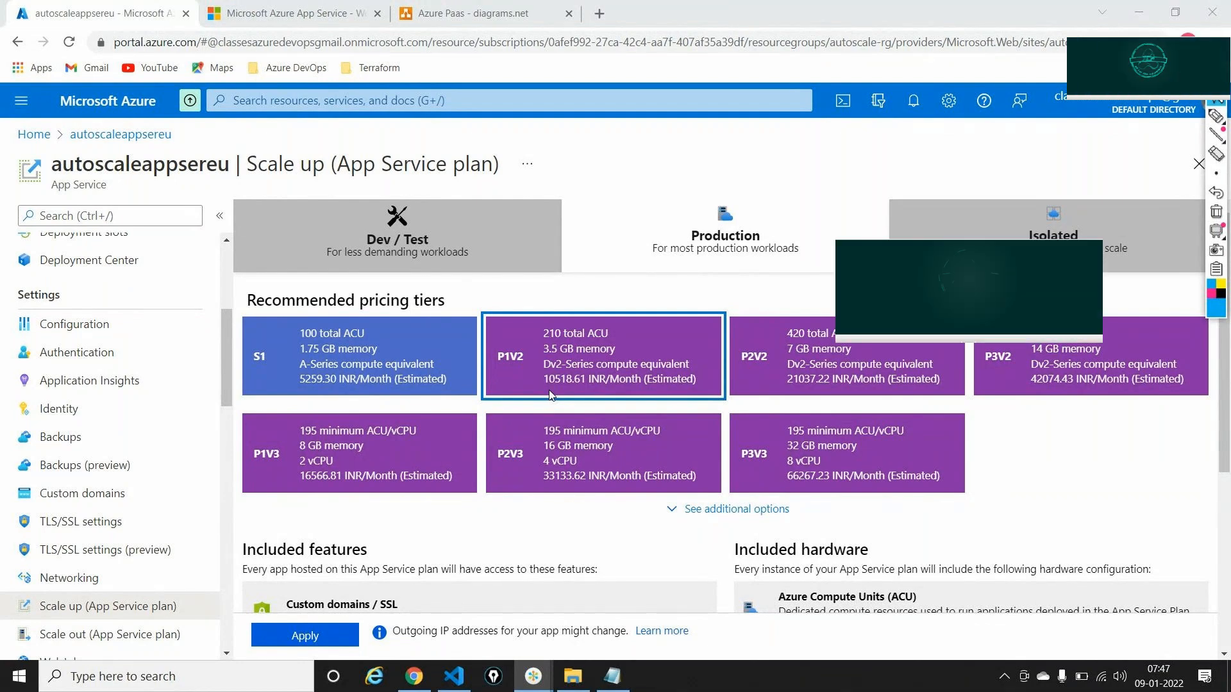
key(alt+Tab)
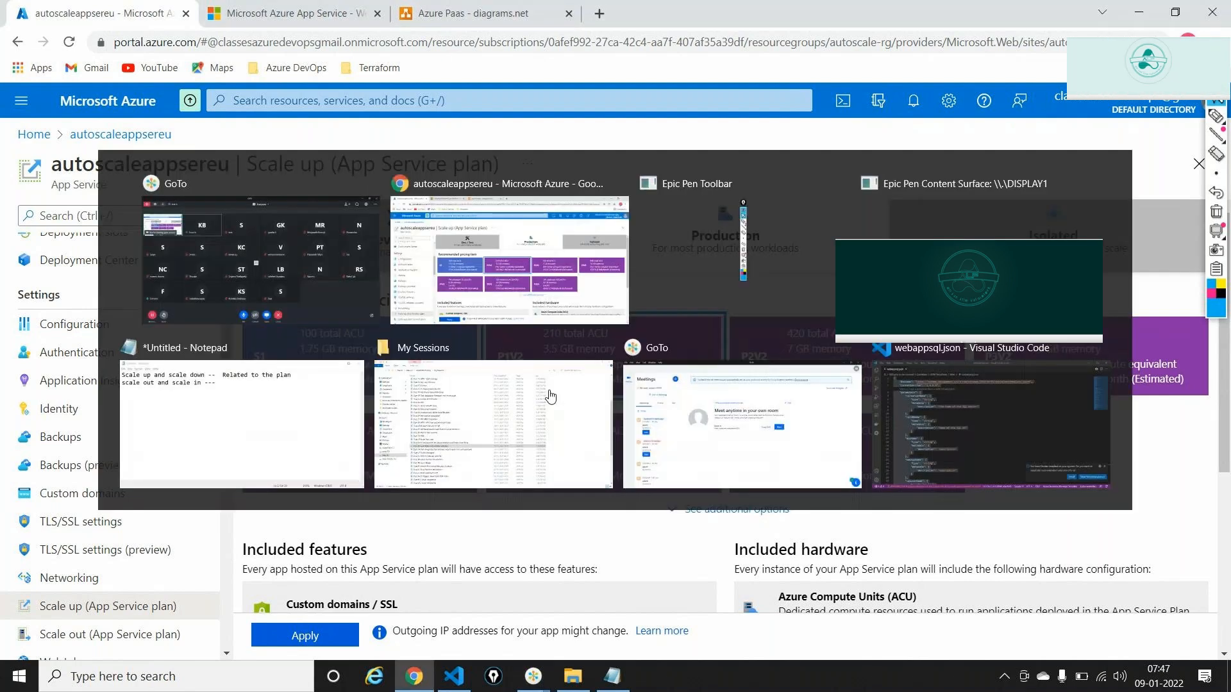
click(1216, 118)
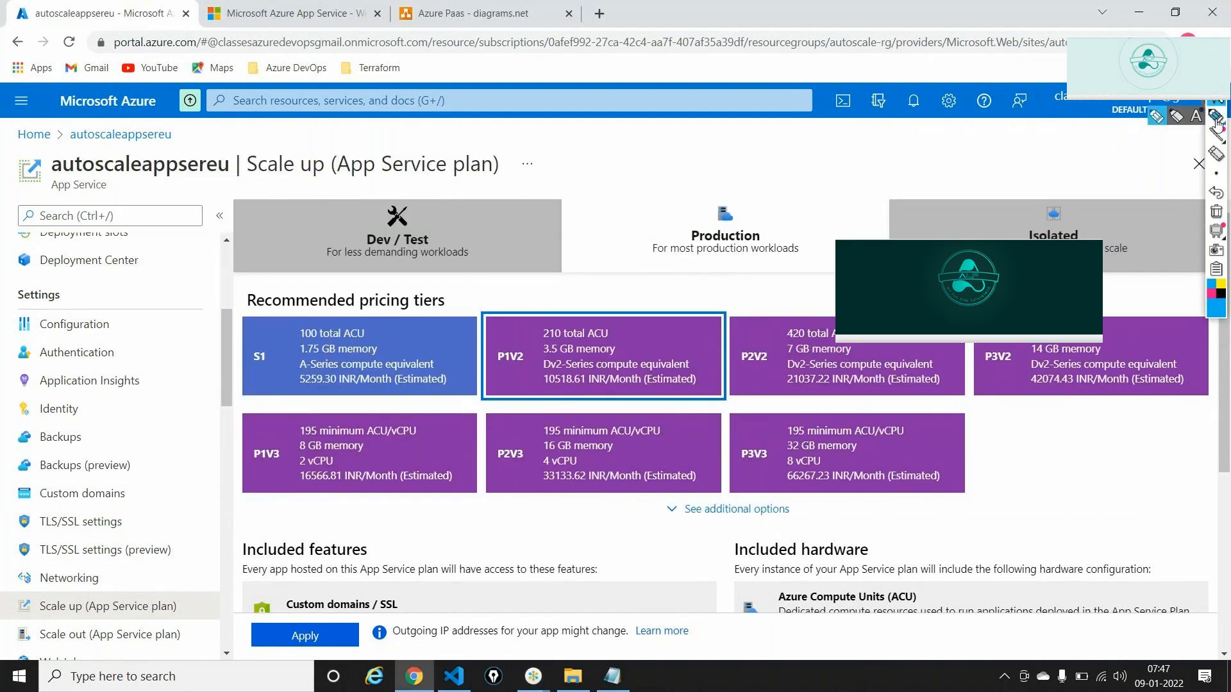
click(1216, 116)
drag(328, 396, 519, 392)
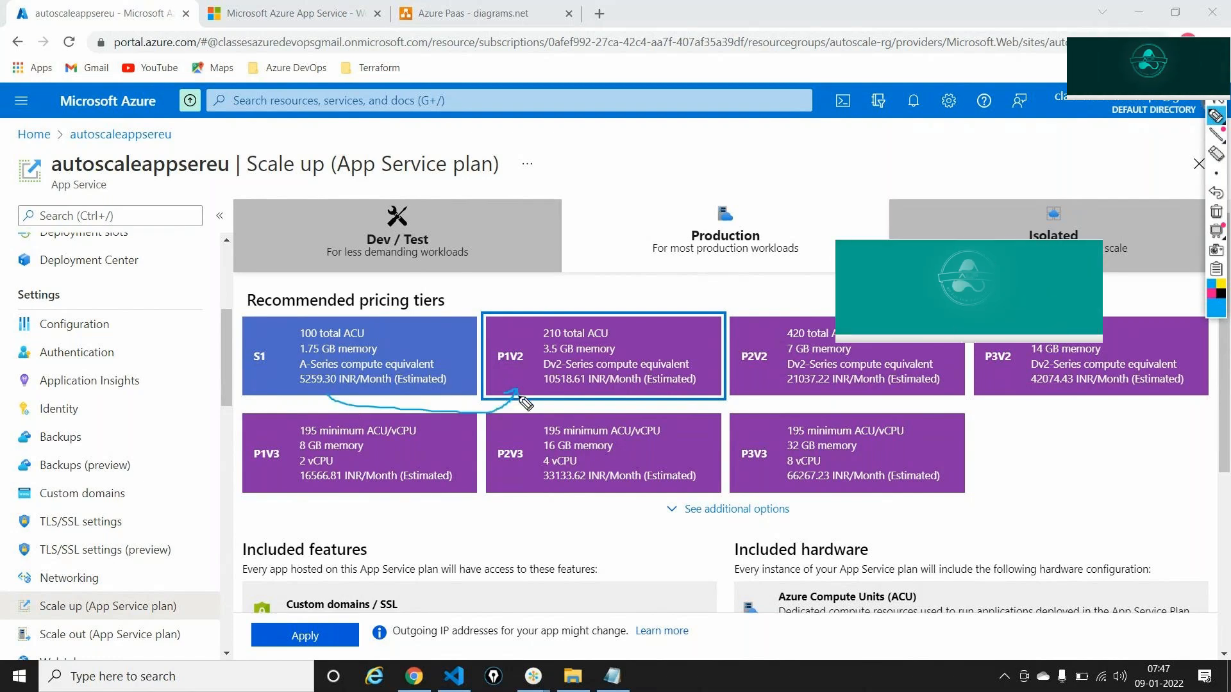
click(1216, 216)
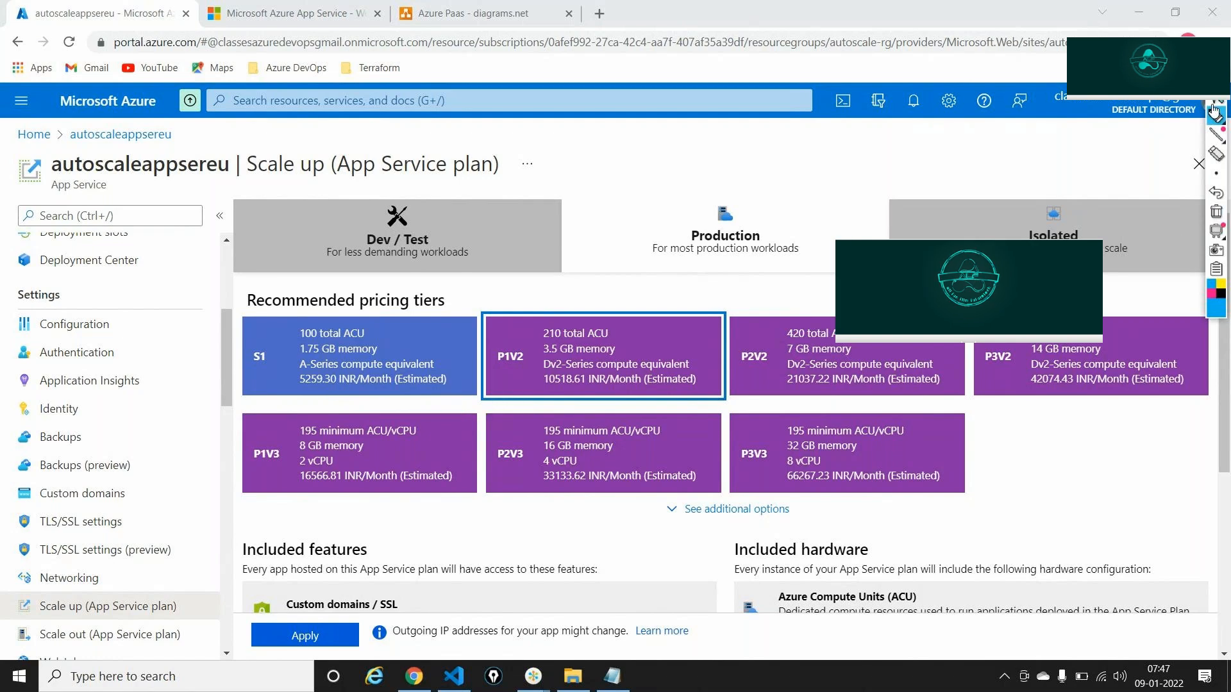
Step: Review the Dev / Test pricing tiers on the Scale up page and return to the Production tiers
key(alt+Tab)
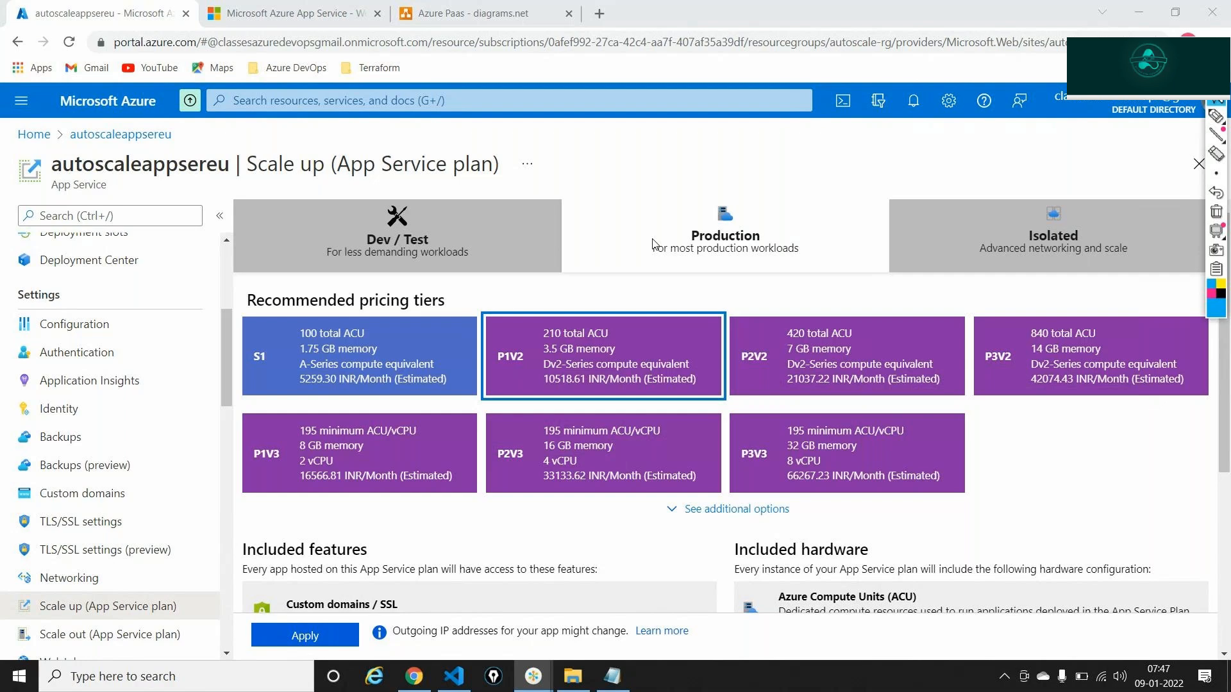
key(alt+Tab)
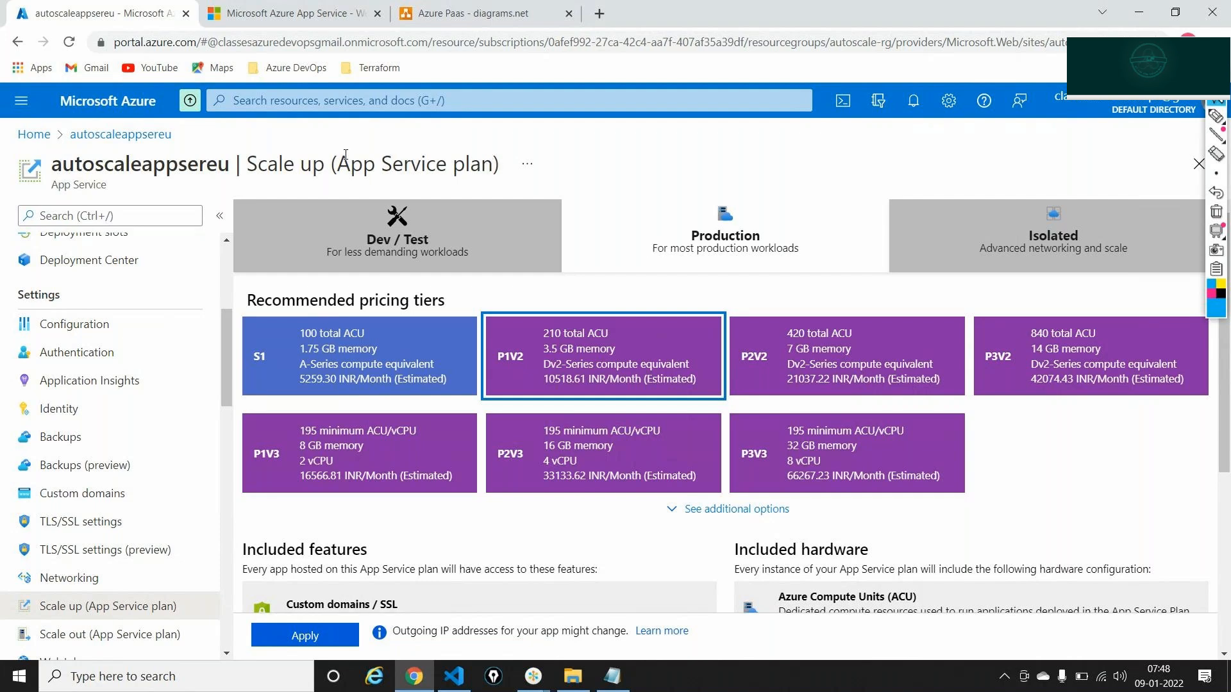
click(391, 267)
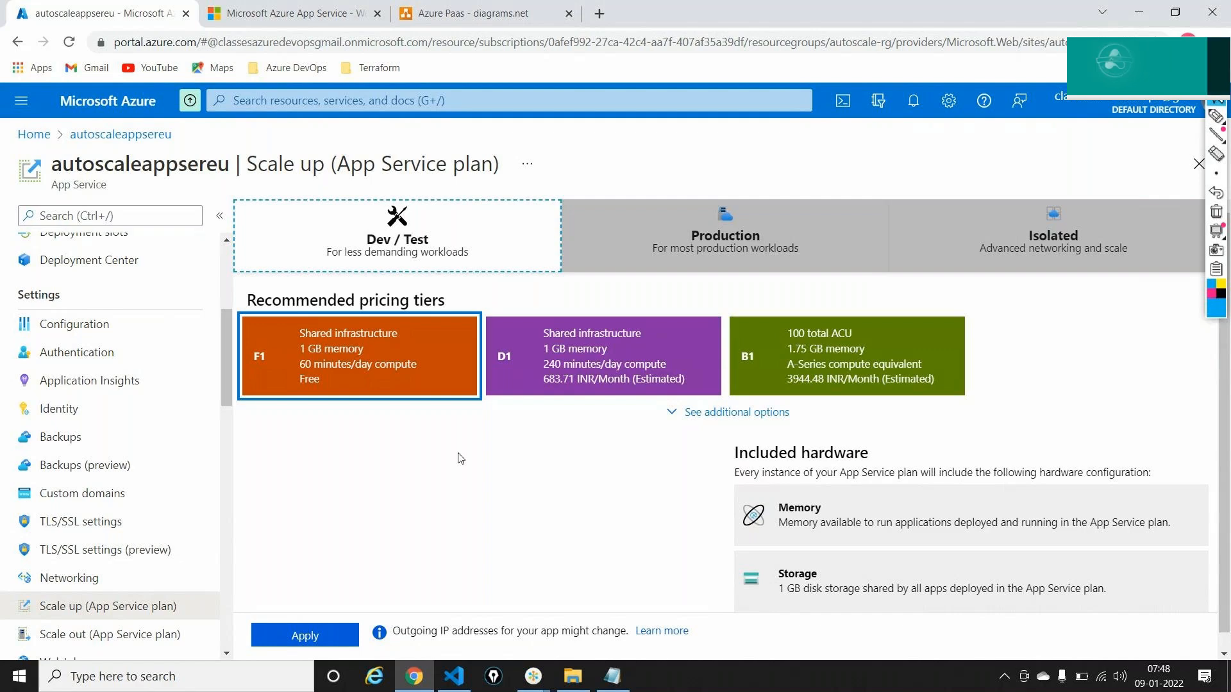
click(671, 263)
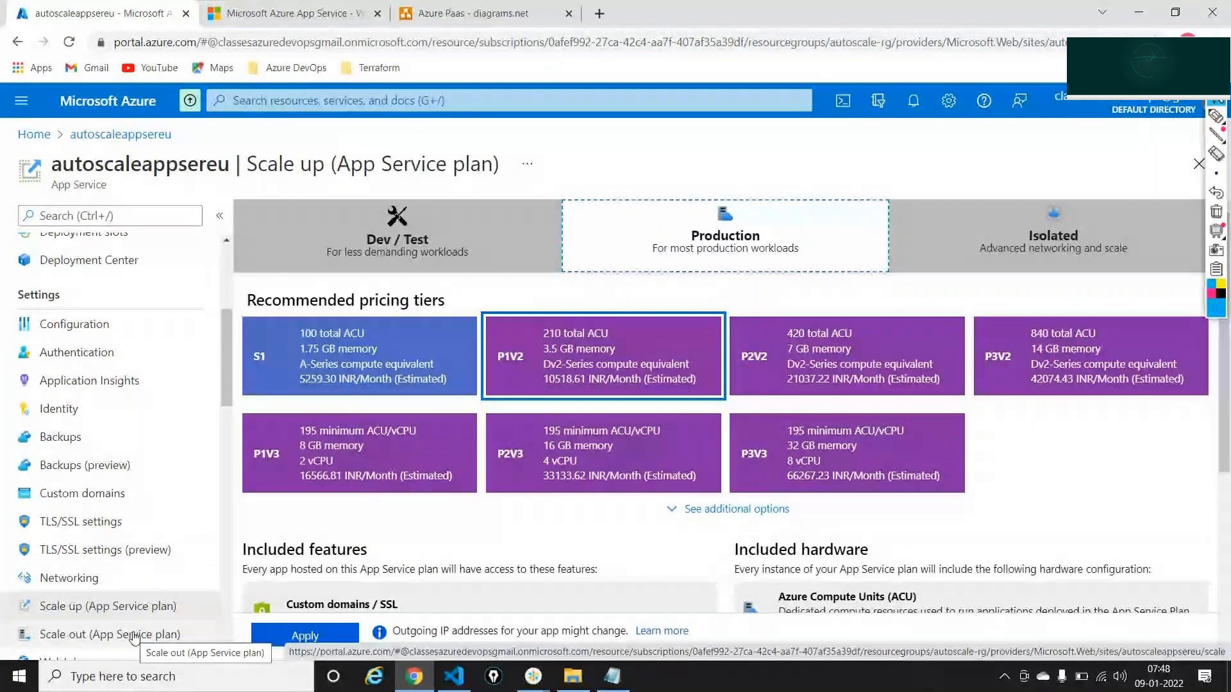
key(alt+Tab)
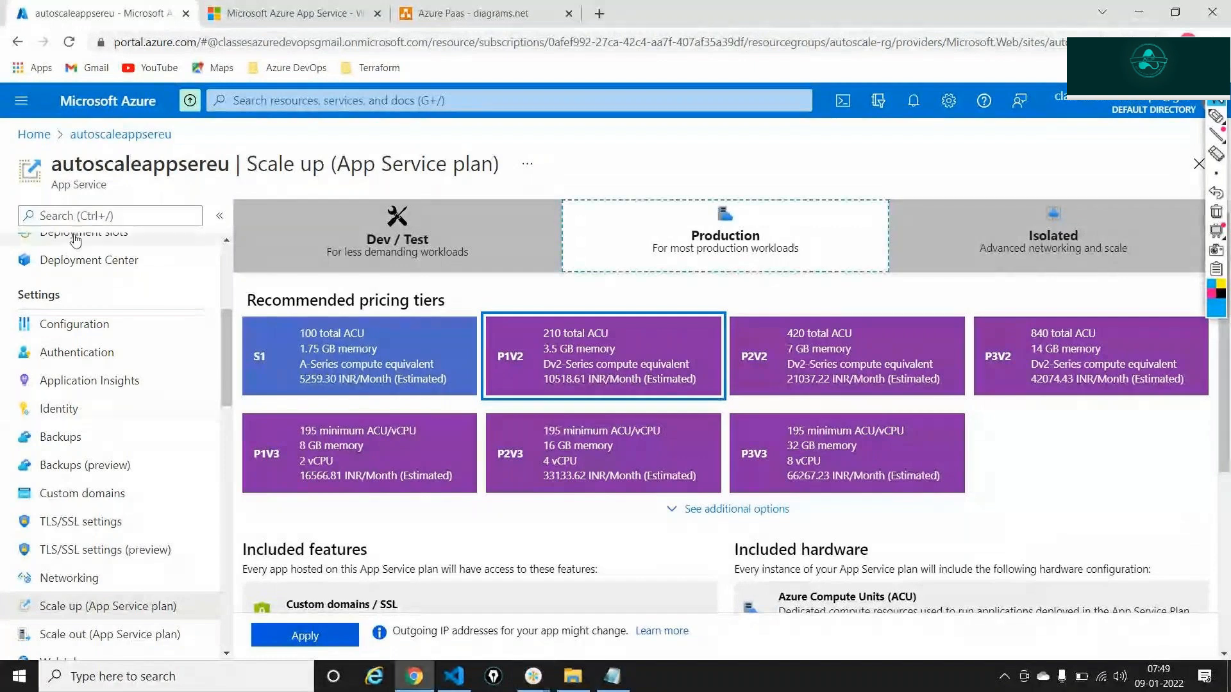
Step: Find the Alerts page of autoscaleappsereu by filtering for "alerts" and start creating an alert rule
click(67, 216)
text(alerts)
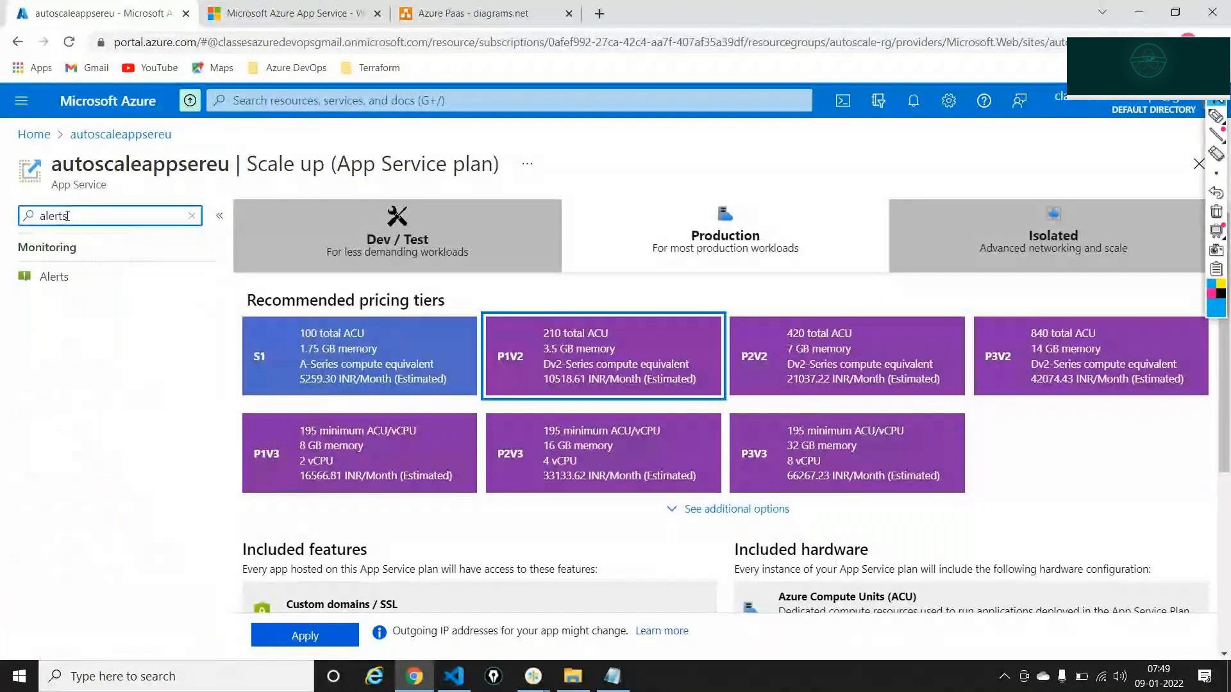
click(64, 276)
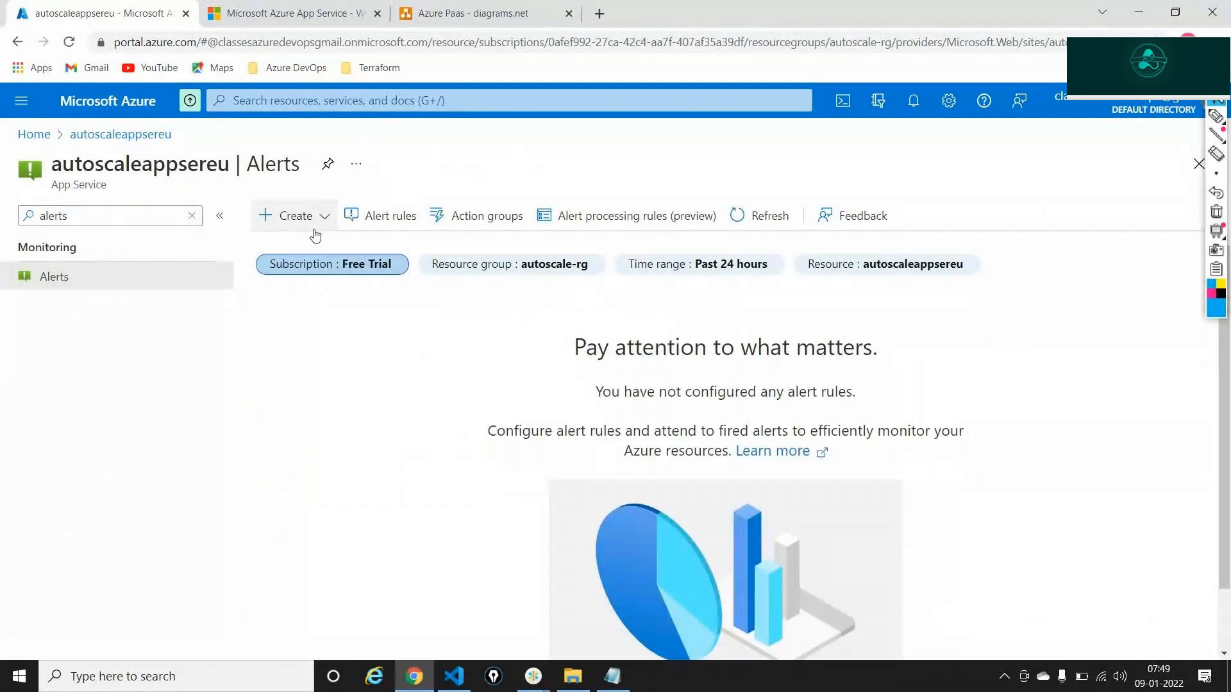
click(315, 231)
click(317, 249)
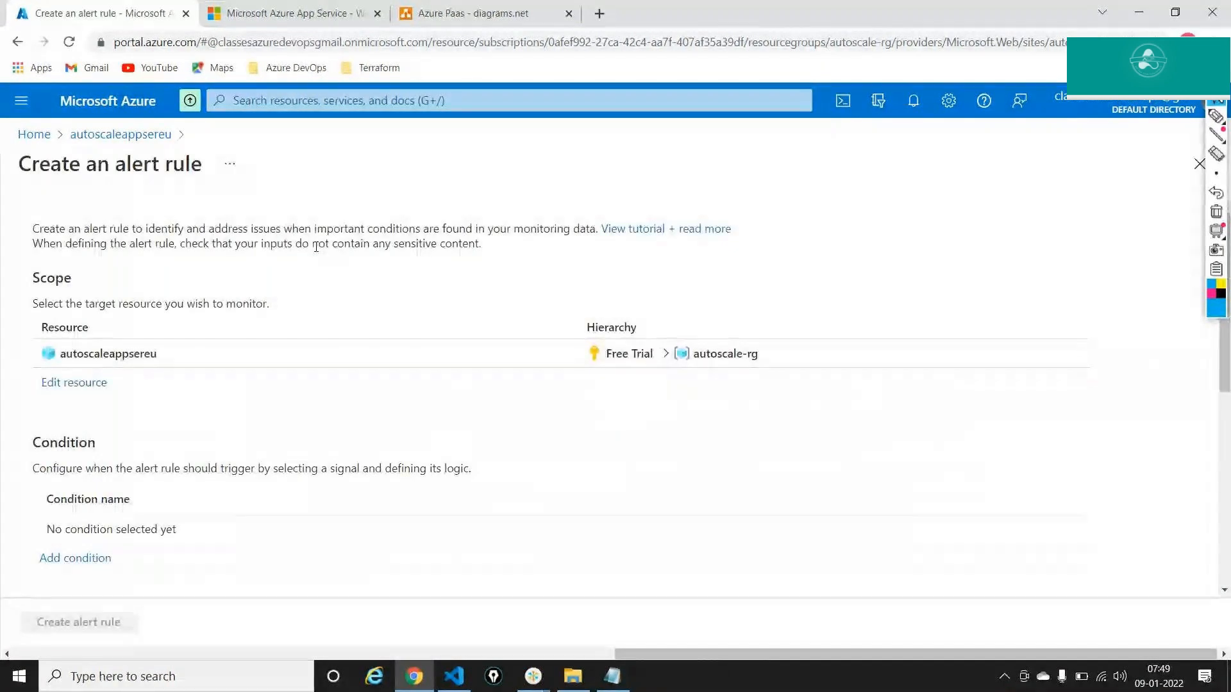
Step: Add an alert condition on the CPU Time signal from the Metrics signal type and open its threshold value for editing
scroll(321, 396, down, 4)
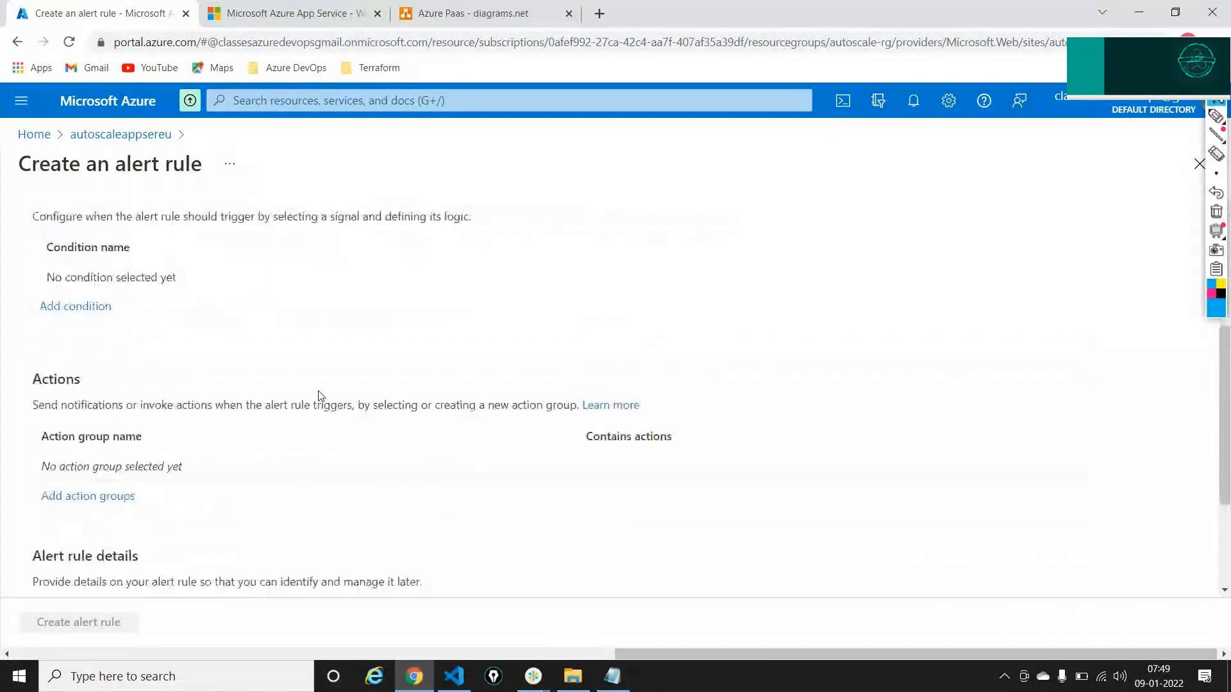
click(111, 350)
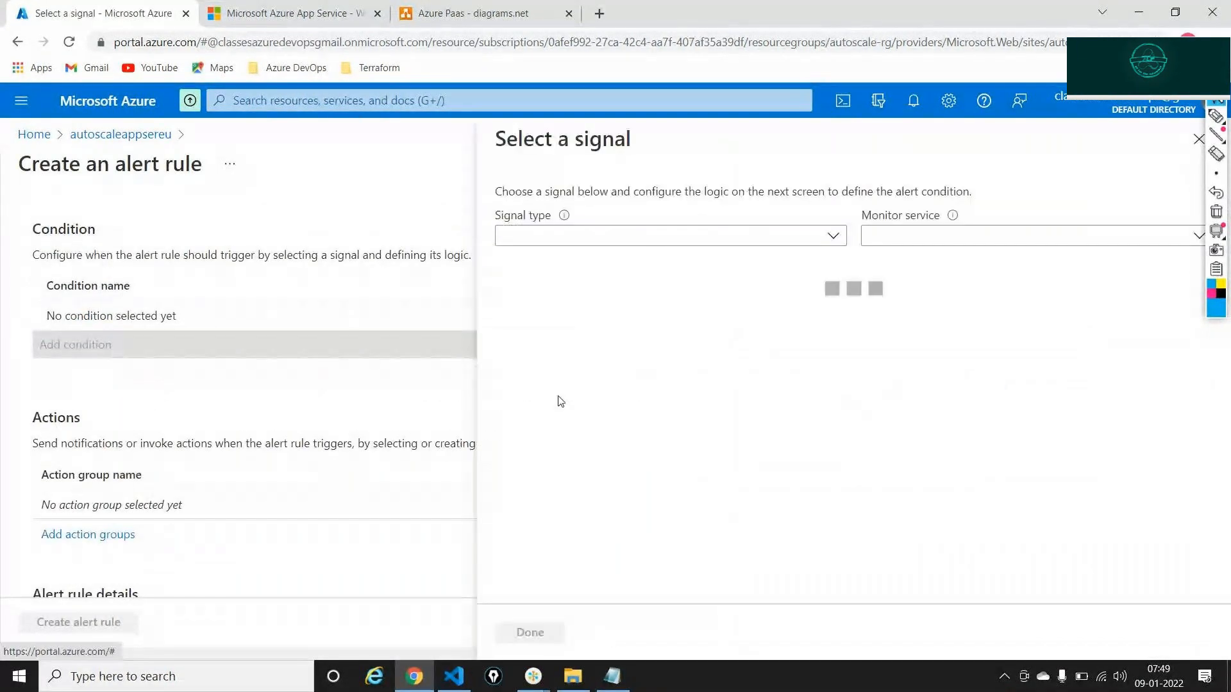
click(833, 238)
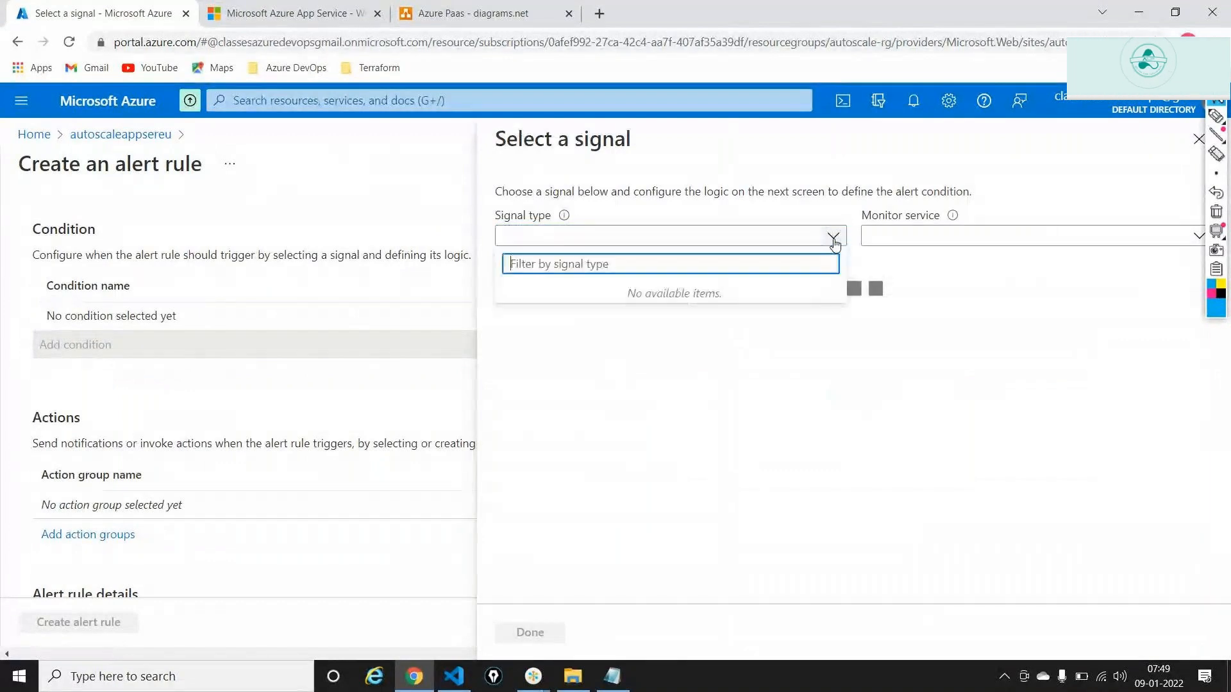
click(532, 321)
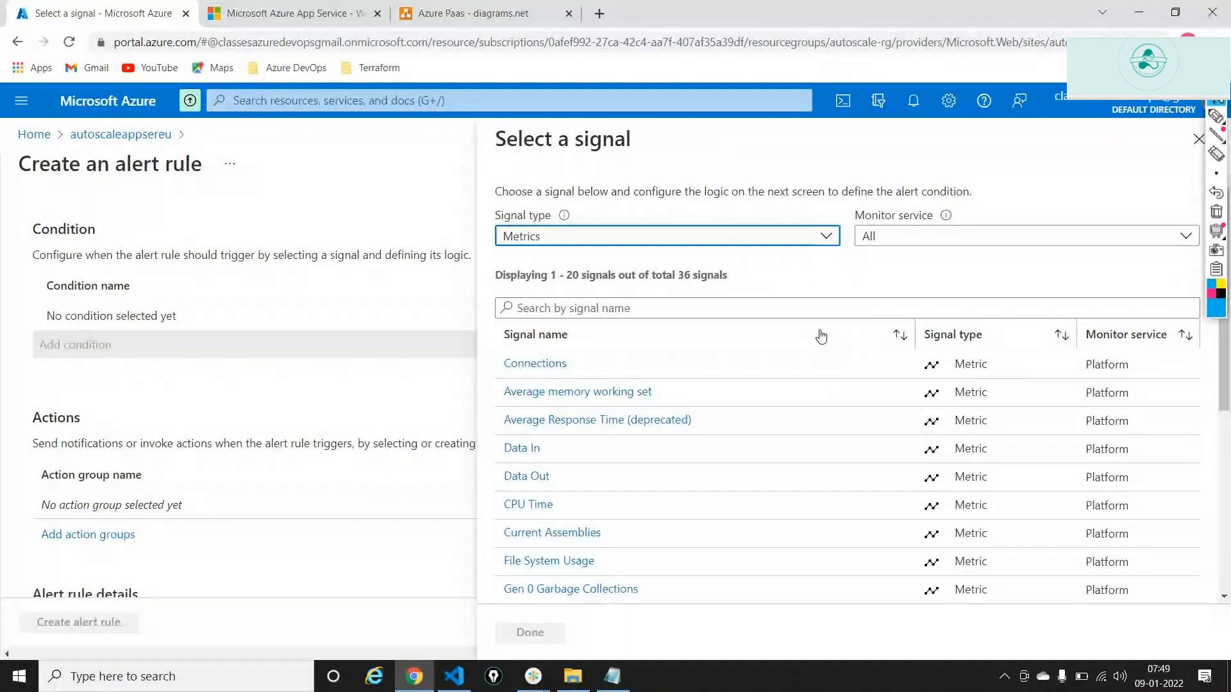
click(538, 509)
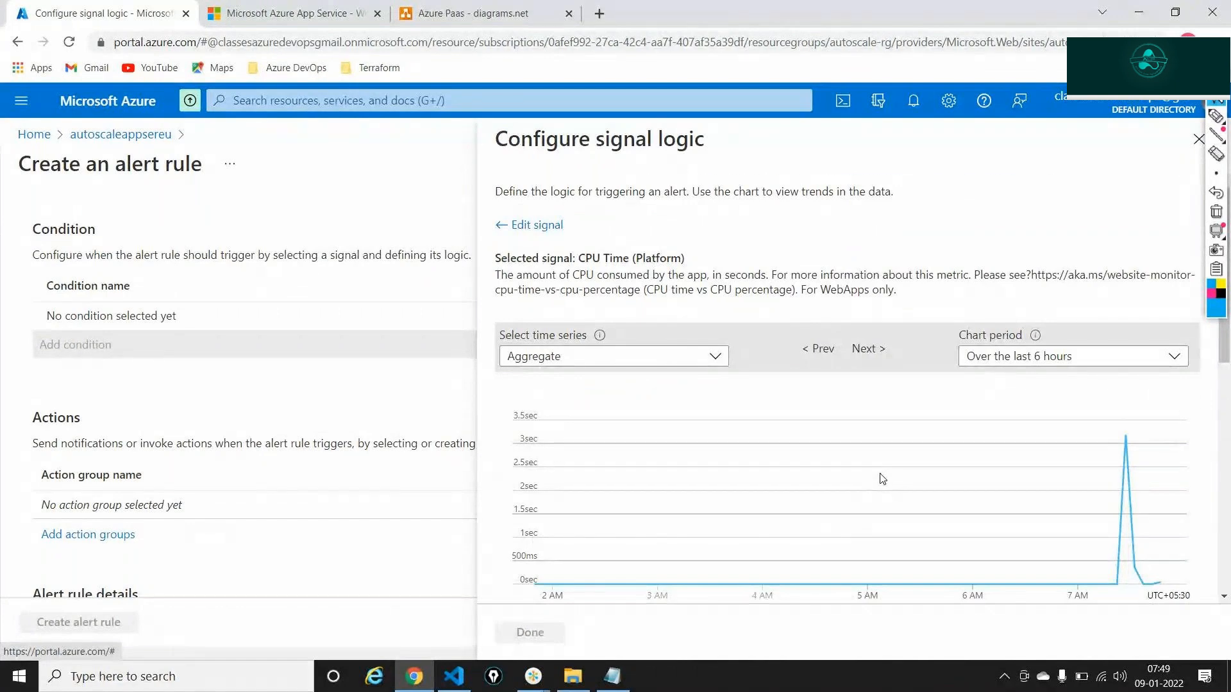
scroll(882, 479, down, 8)
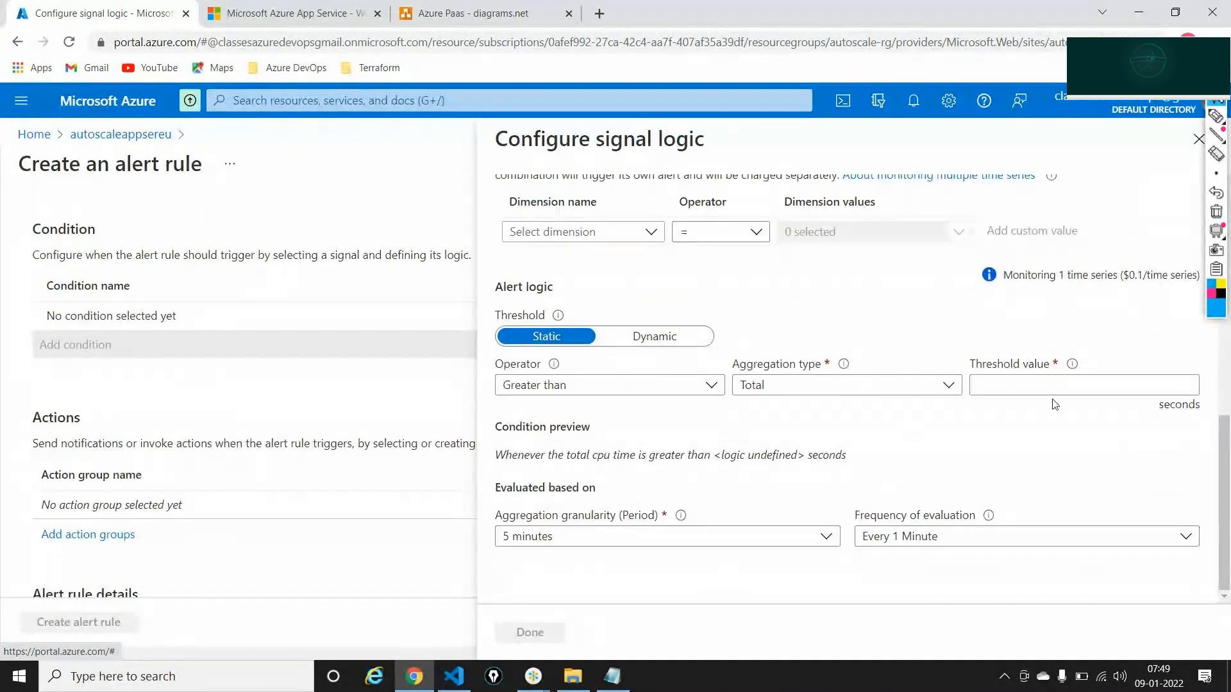
click(1046, 388)
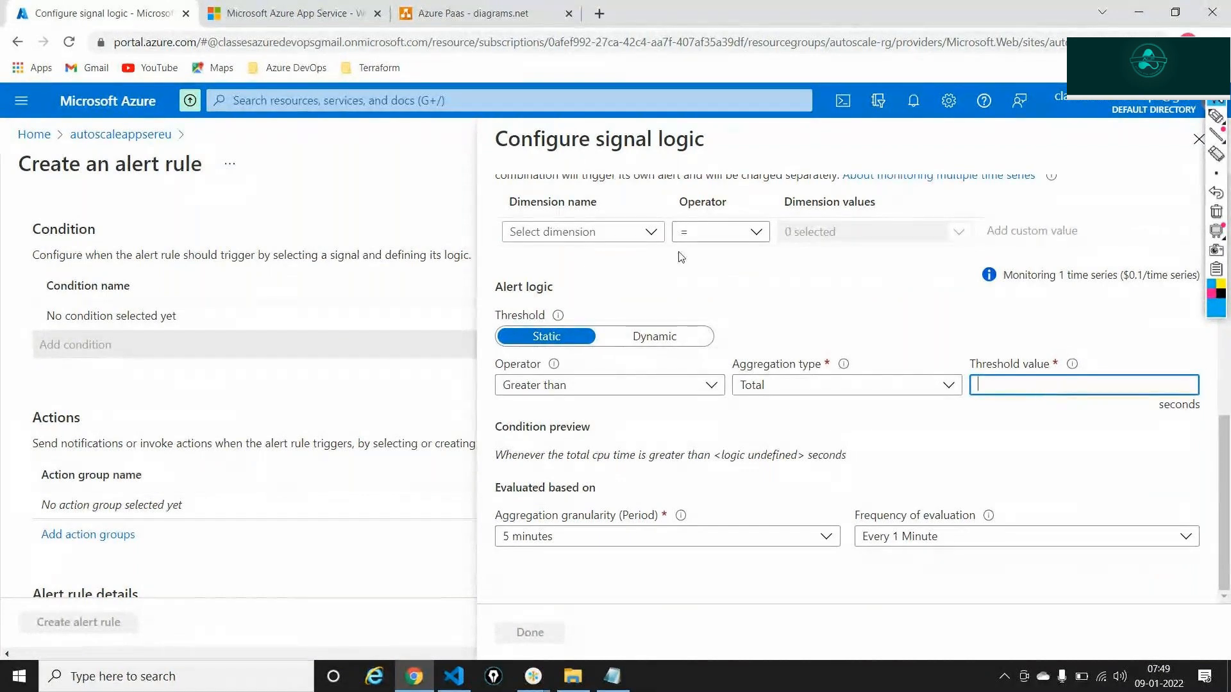
Step: Return to the alert condition's signal selection and search the signals for "CPU"
scroll(682, 257, up, 8)
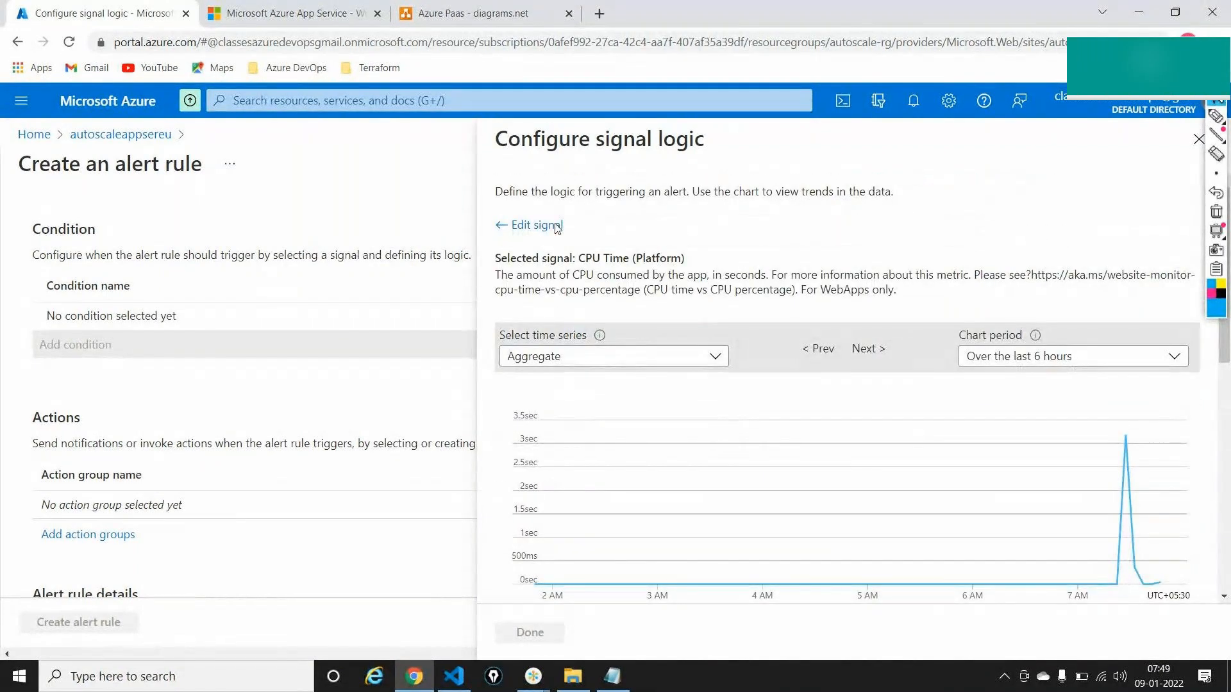
click(513, 225)
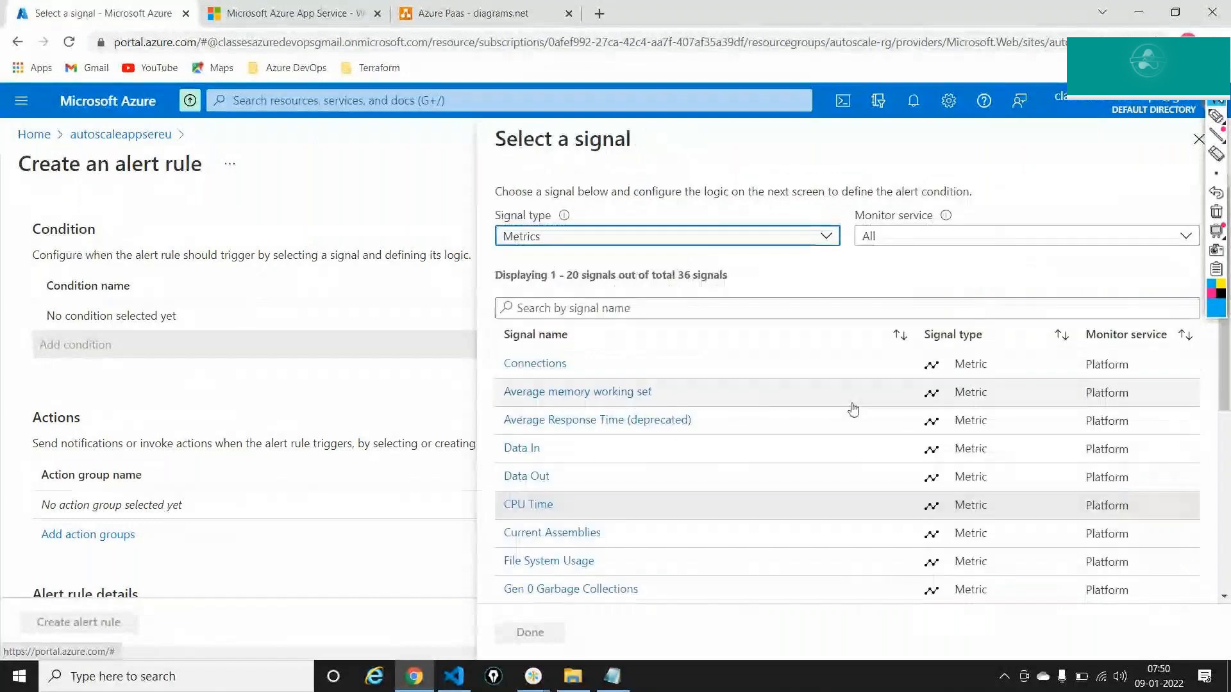
click(711, 313)
text(CPU)
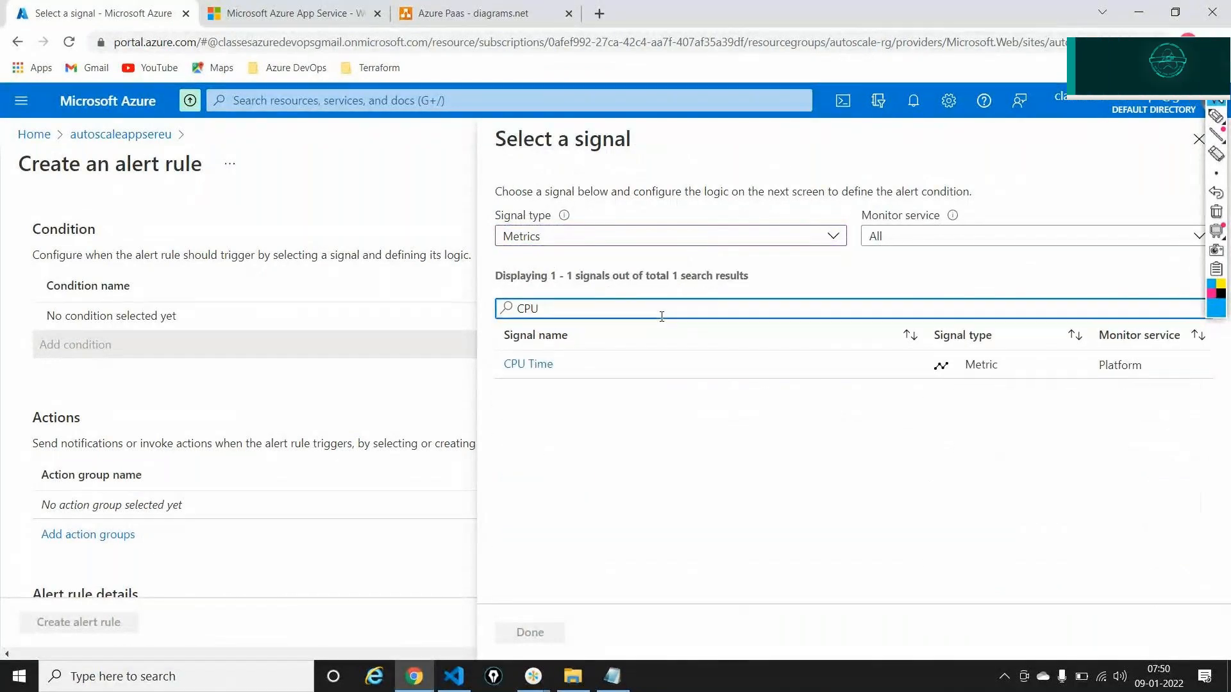
Step: Set the signal type to All, search the signals for "memo", and select Average memory working set
click(591, 237)
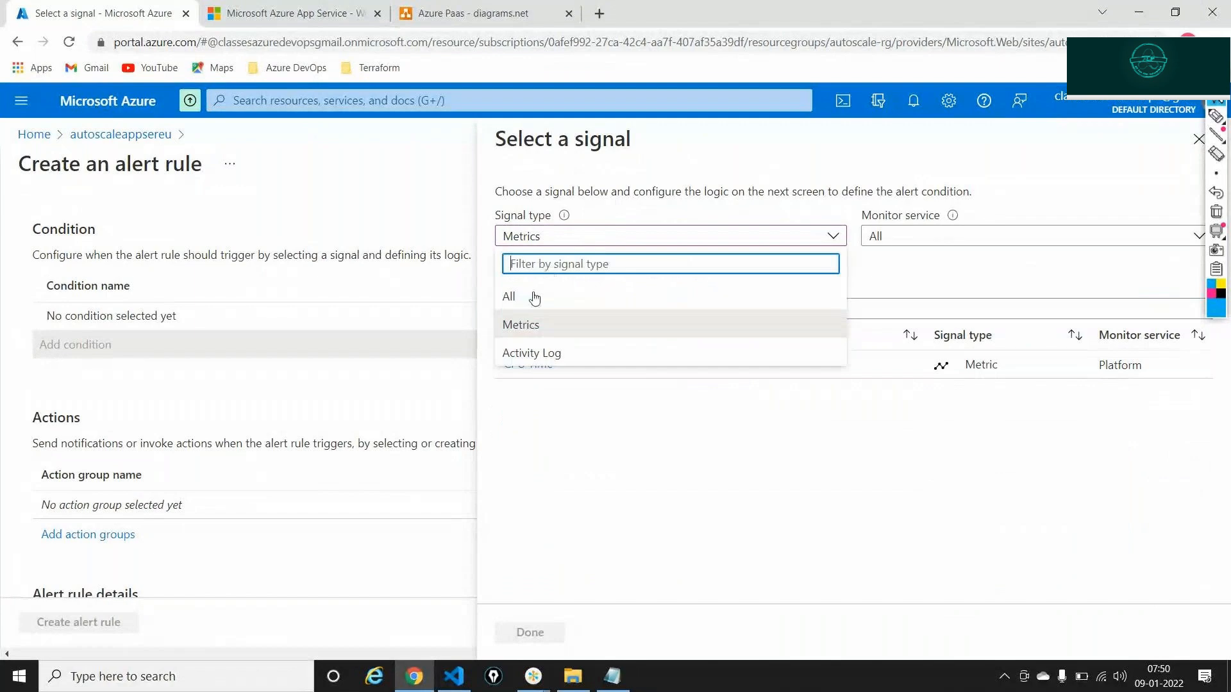
click(513, 294)
double_click(586, 308)
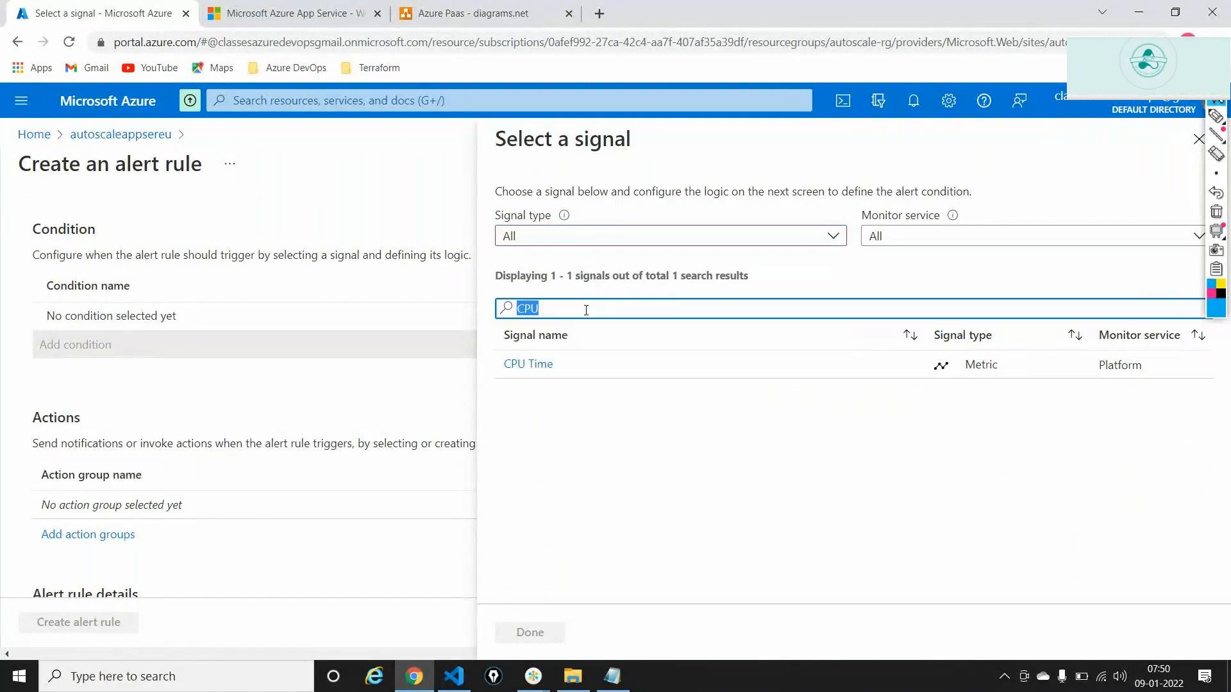
text(memro)
key(BackSpace)
key(BackSpace)
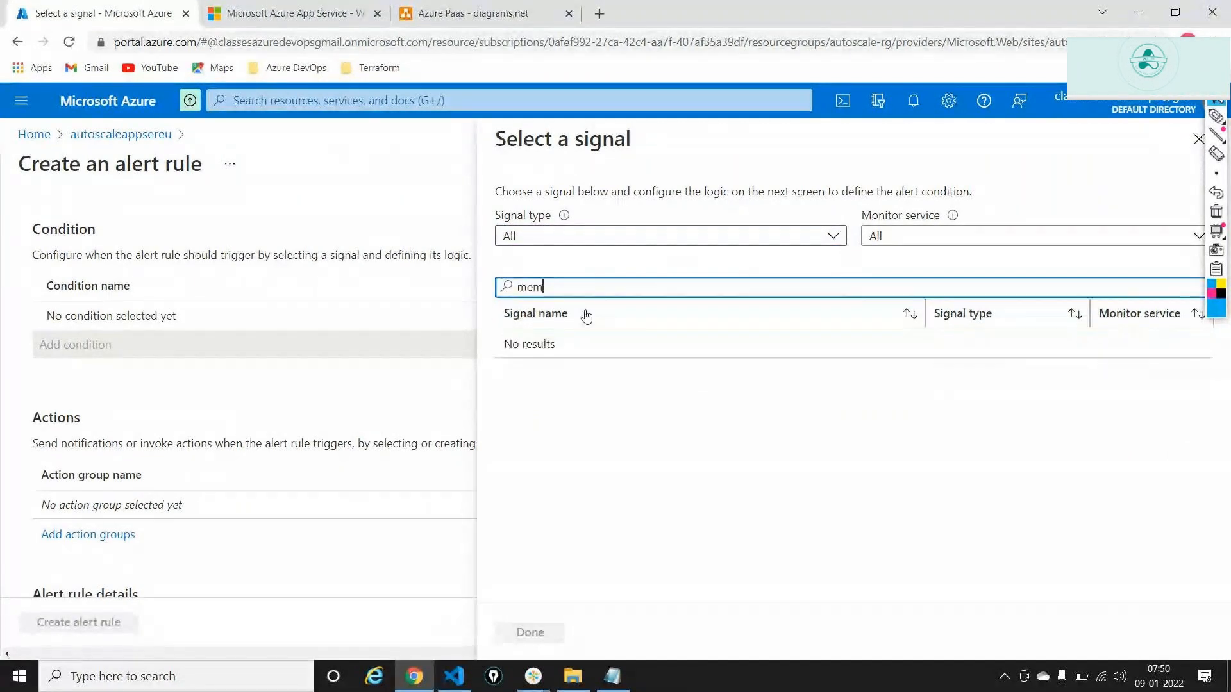
text(o)
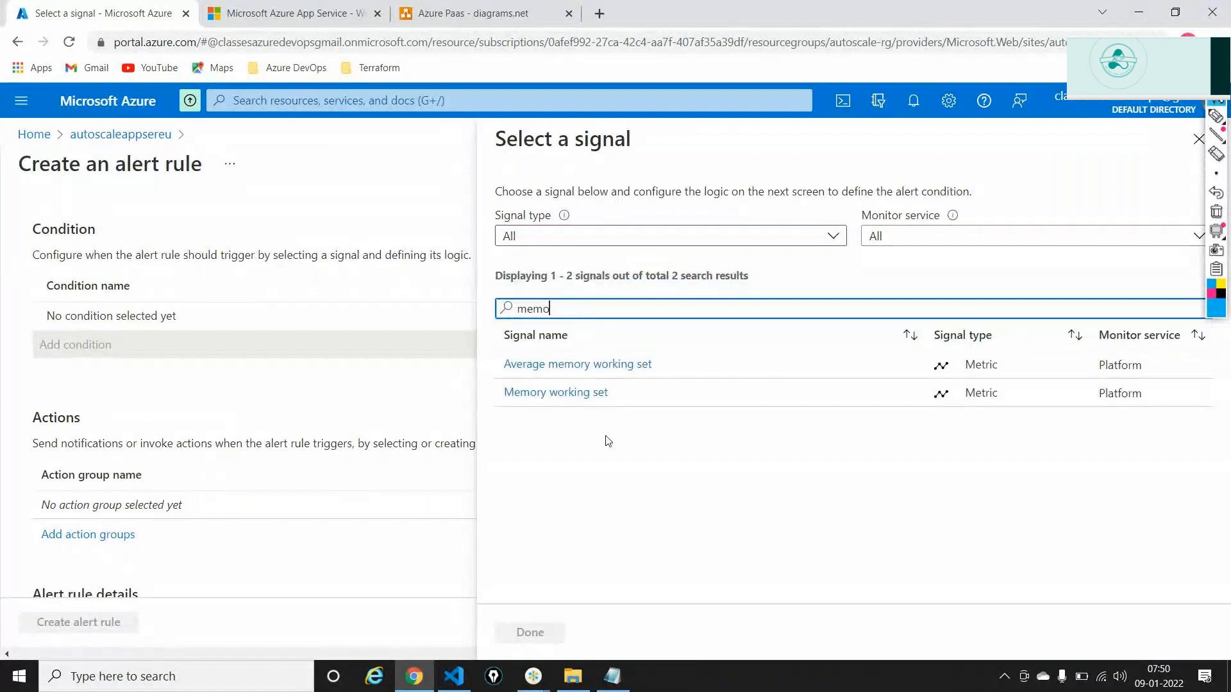
click(577, 370)
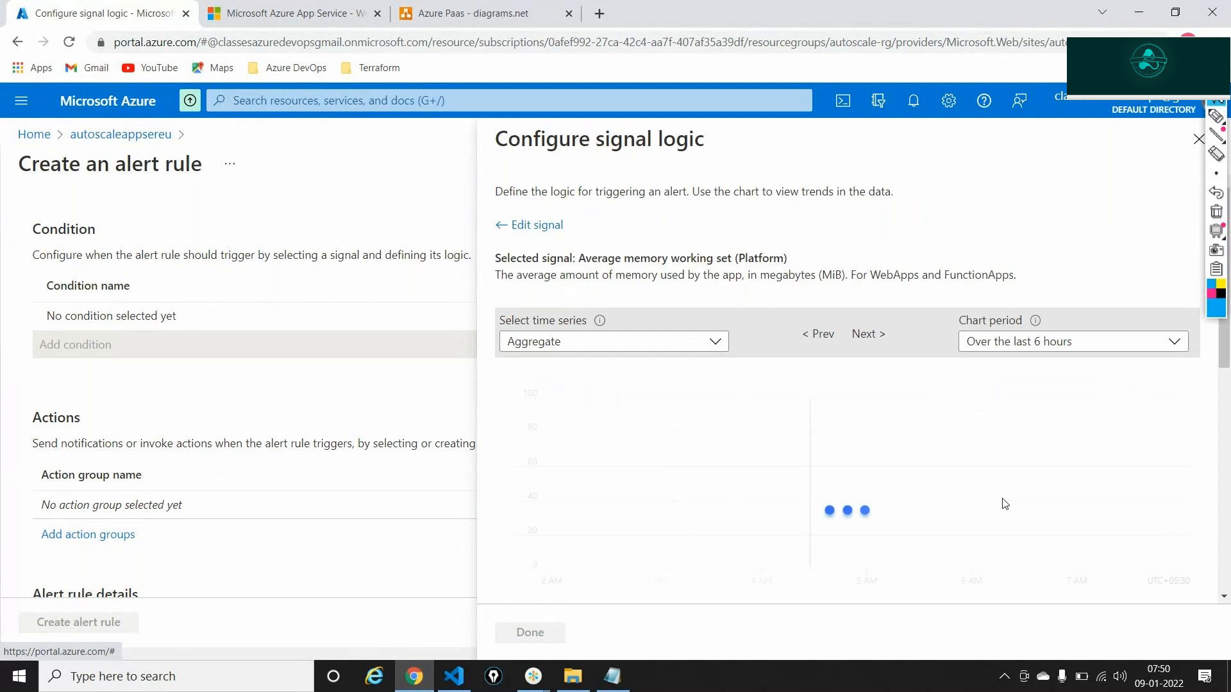
Step: Enter a threshold of 1000 B for the average memory working set condition and discard the unsaved condition
scroll(1003, 502, down, 6)
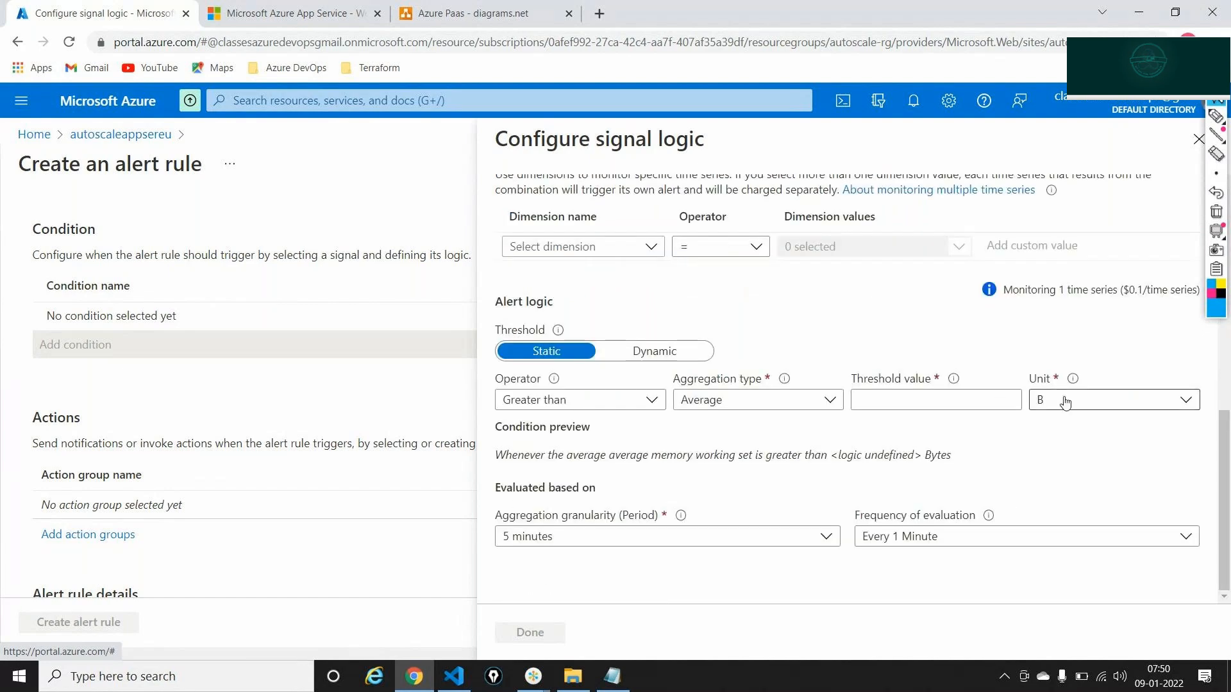
click(930, 399)
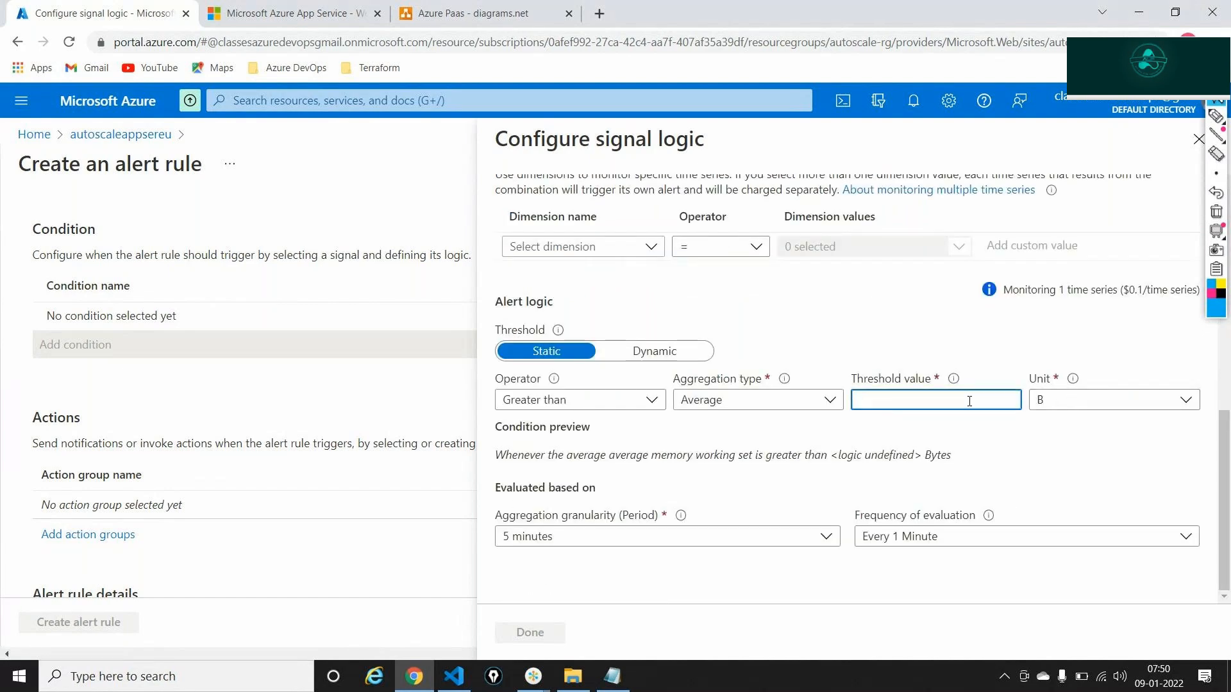
text(1000)
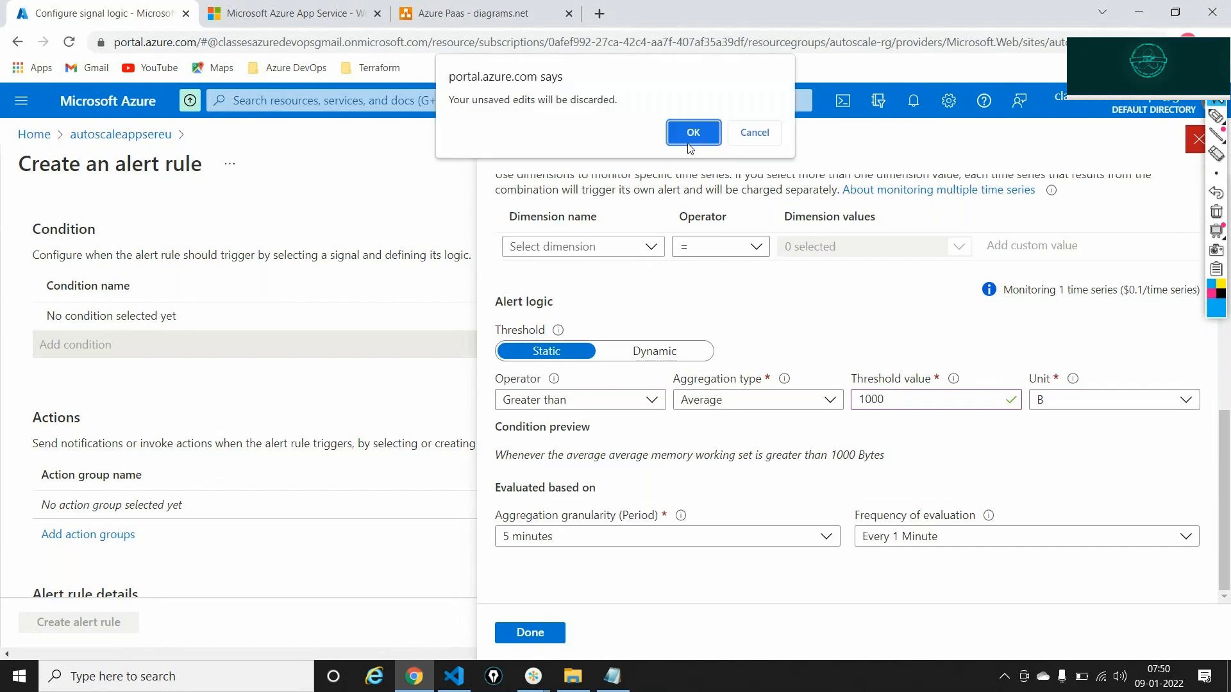
click(693, 134)
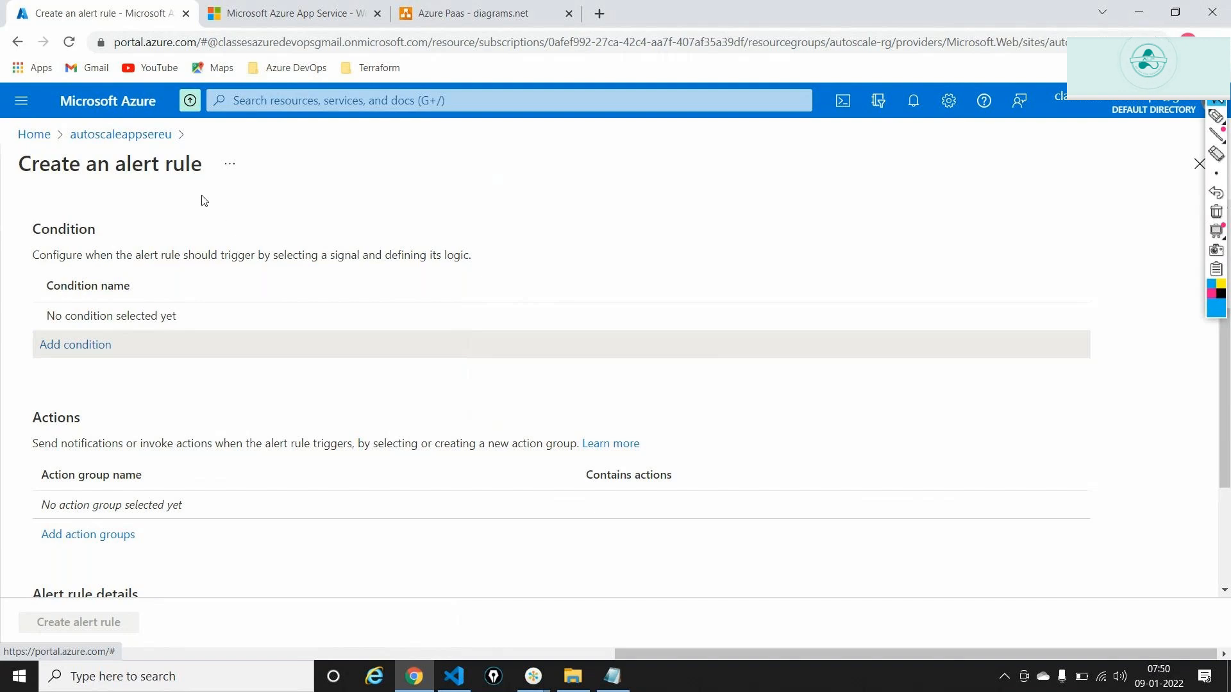
Step: Leave the alert rule form, clear the "alerts" filter from the resource menu, and open the app's Overview page
click(141, 140)
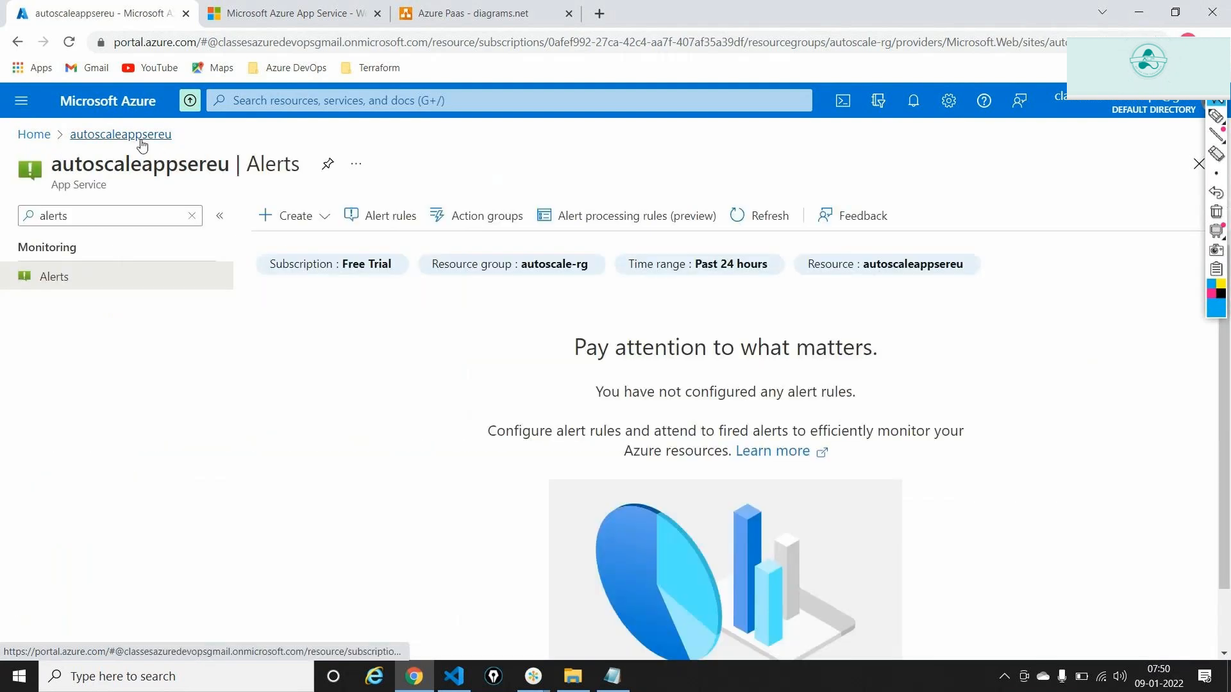
click(193, 216)
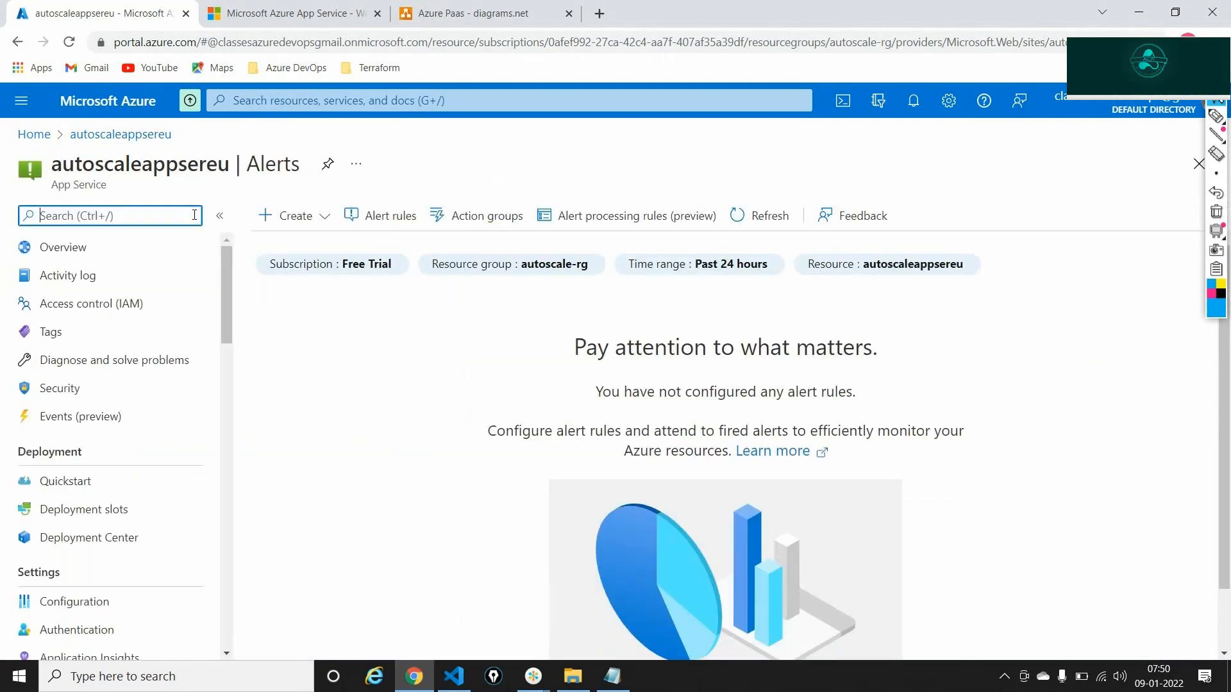
click(111, 245)
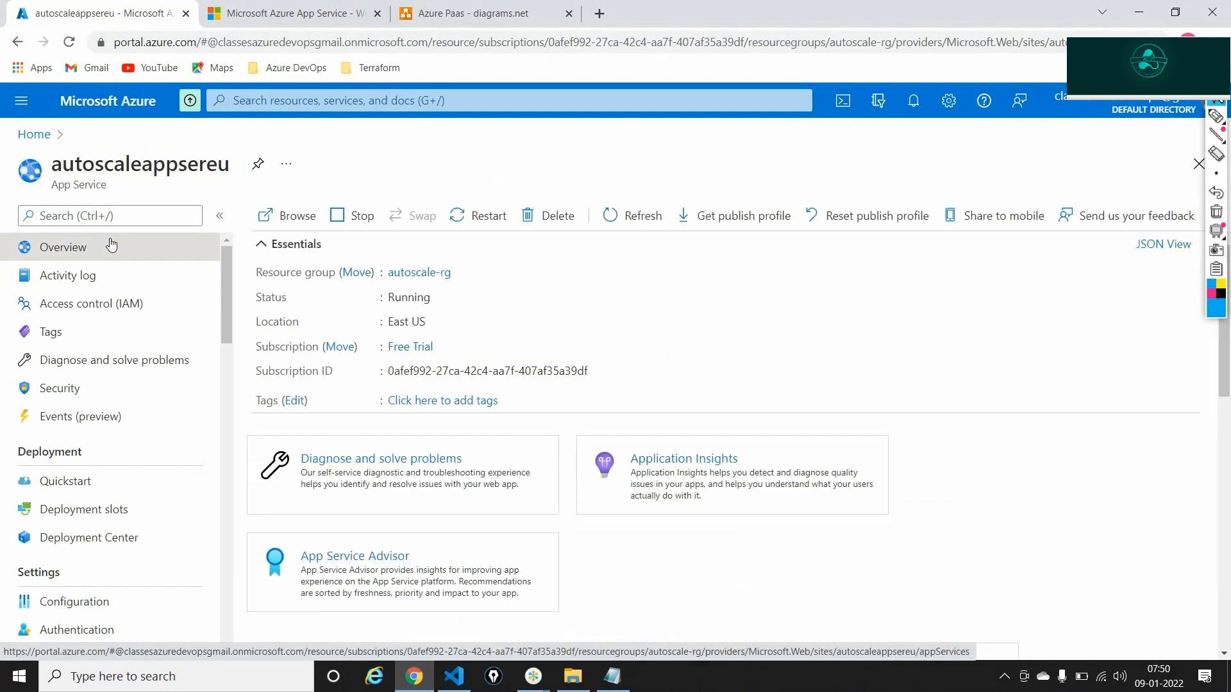
key(alt+Tab)
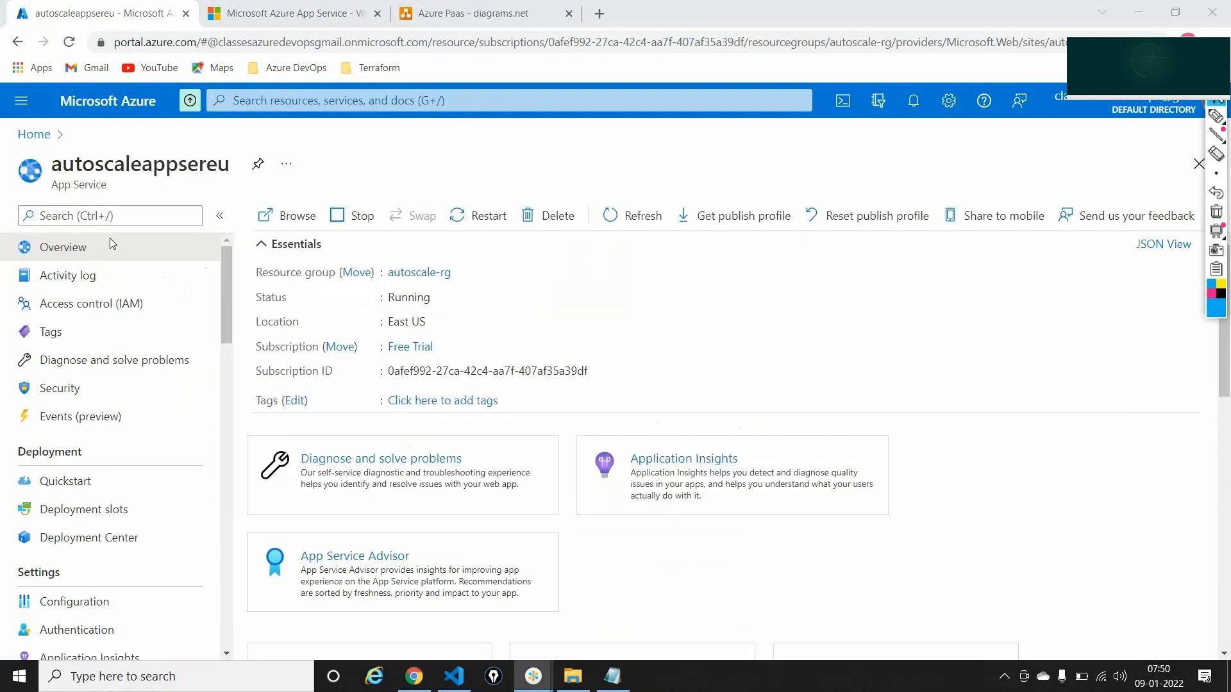